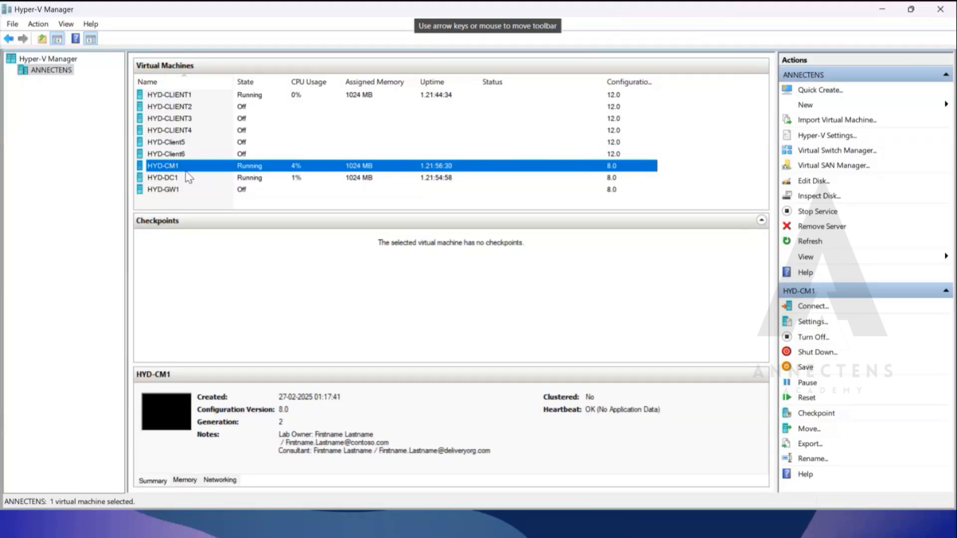
Connect to the HYD-CM1 virtual machine with a 1366 by 768 pixel display.
left_click(179, 180)
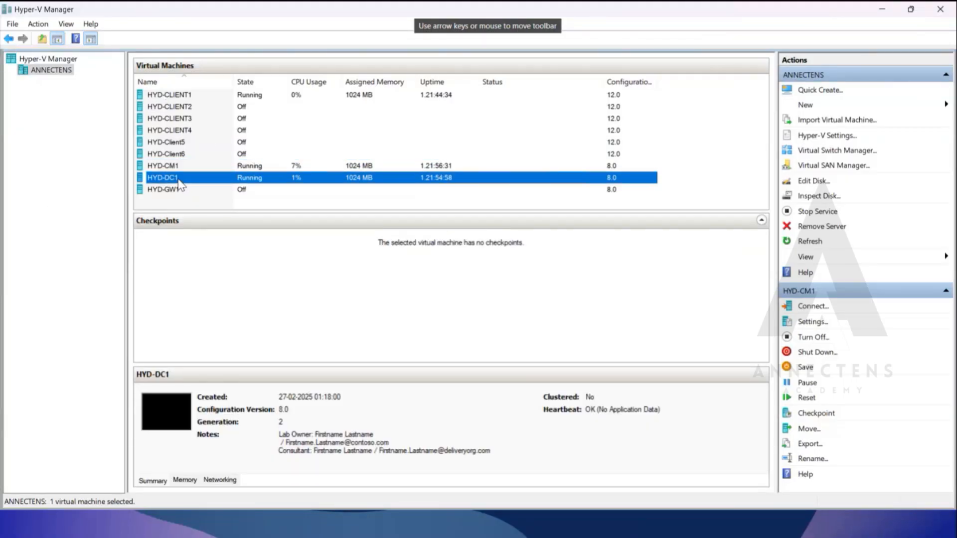
left_click(185, 168)
right_click(185, 168)
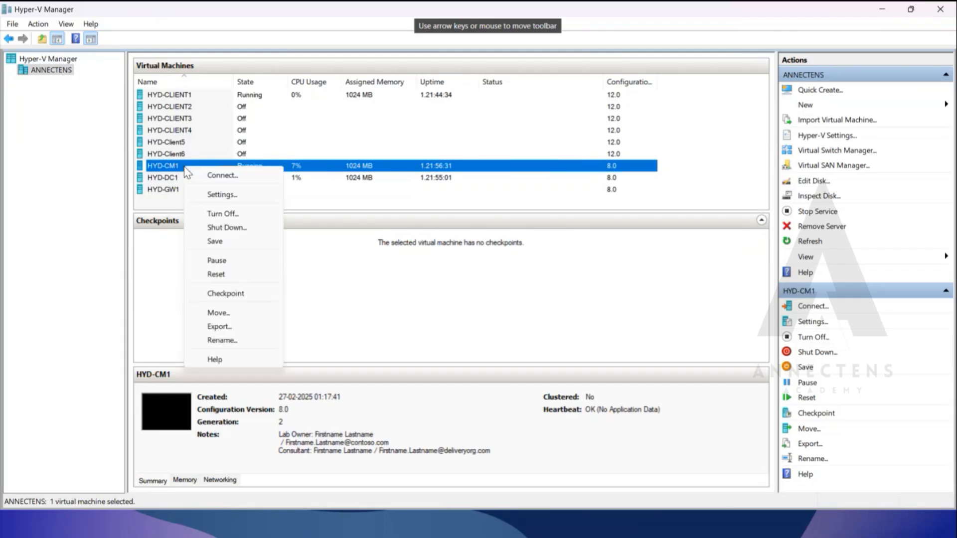
left_click(211, 175)
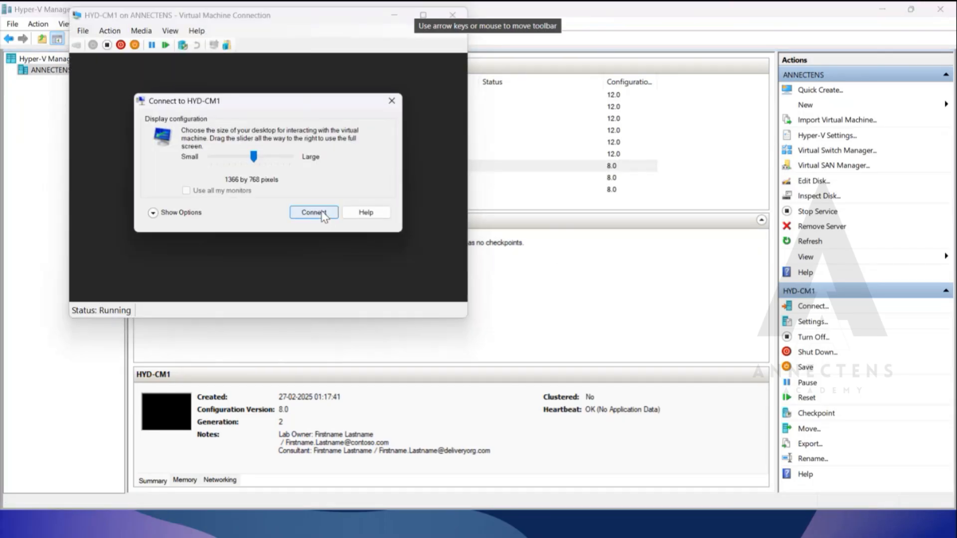
left_click(319, 210)
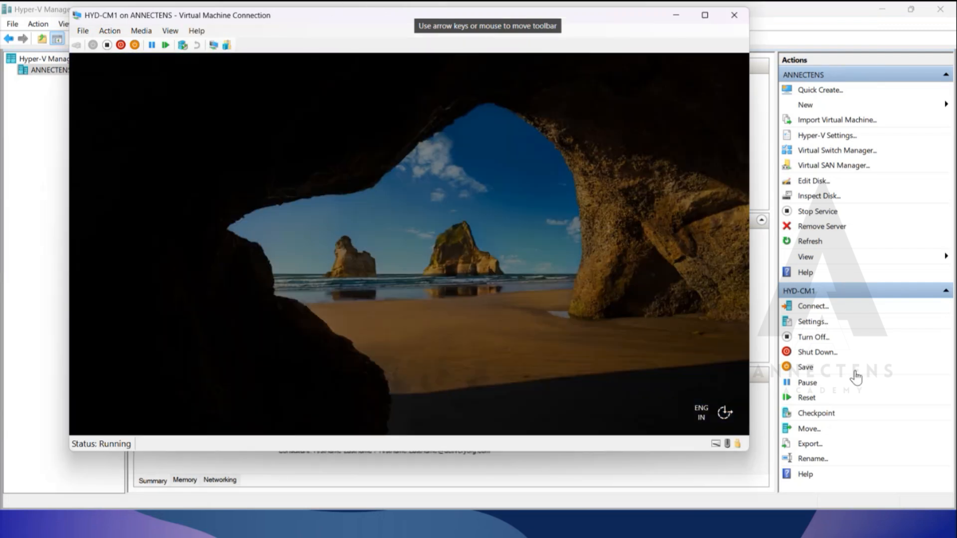
Sign in to HYD-CM1 with the account password, show it full screen, and close the open PFXCertificateConnector folder window.
type("•••••")
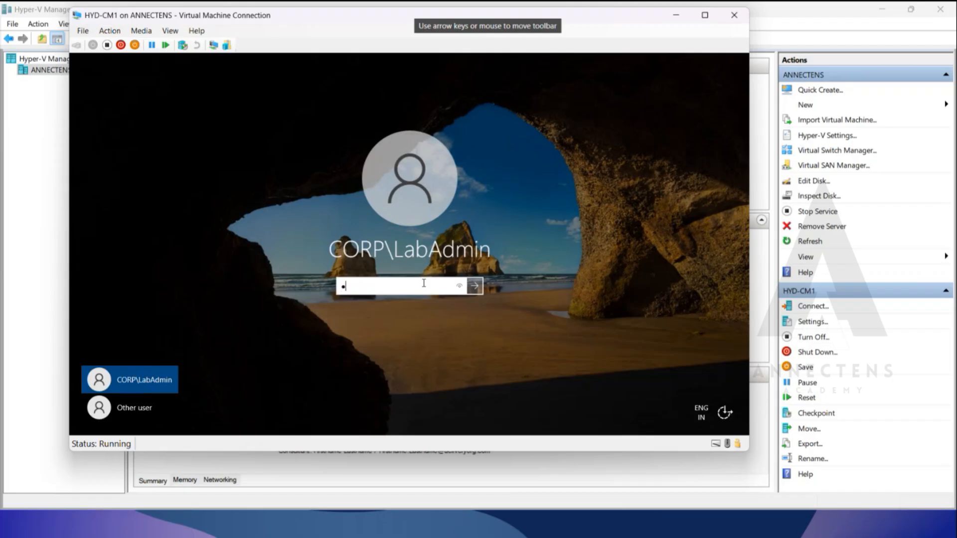
type("•")
key("Return")
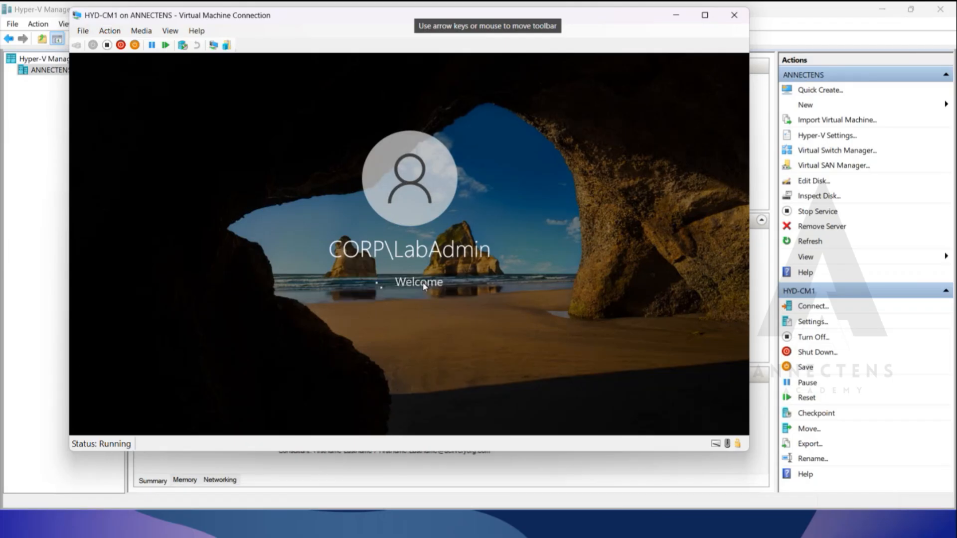
left_click(705, 15)
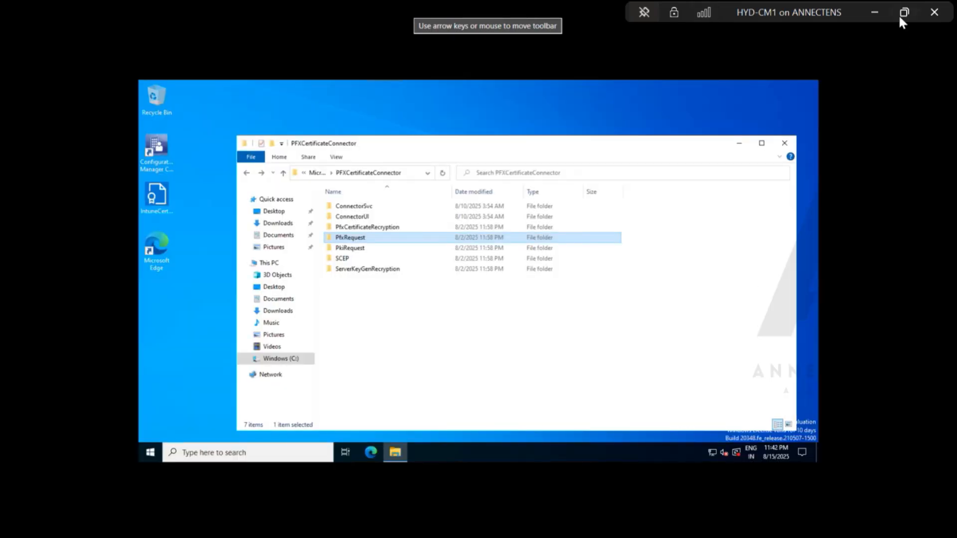
left_click(901, 14)
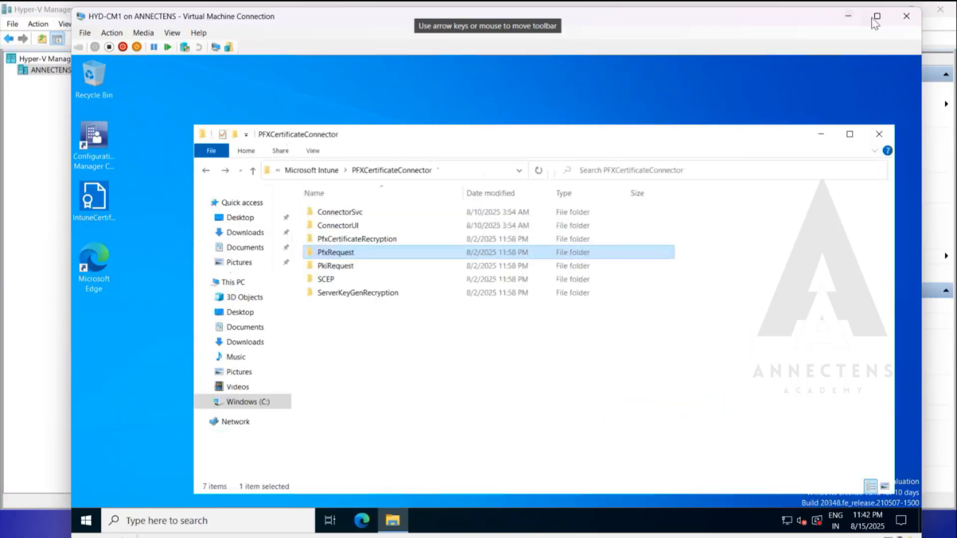
left_click(877, 18)
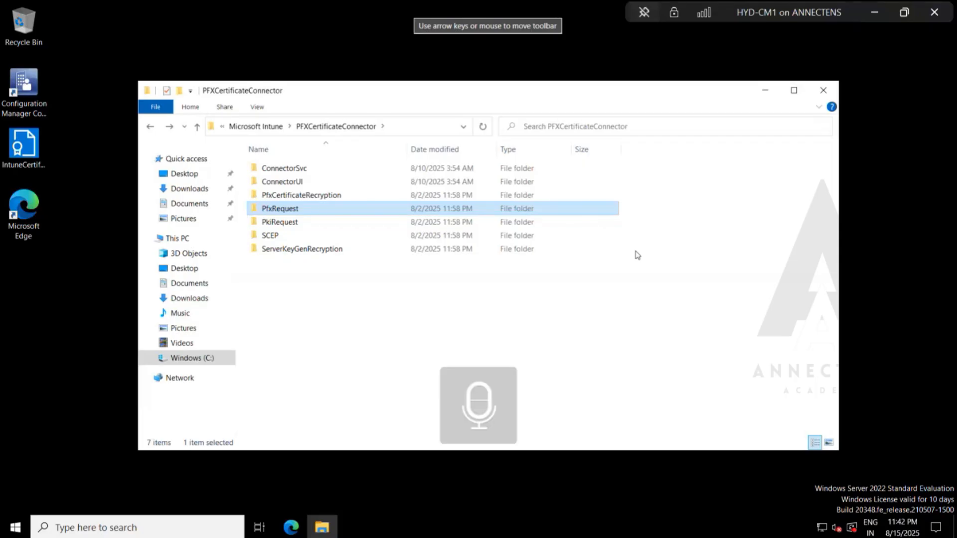
left_click(824, 90)
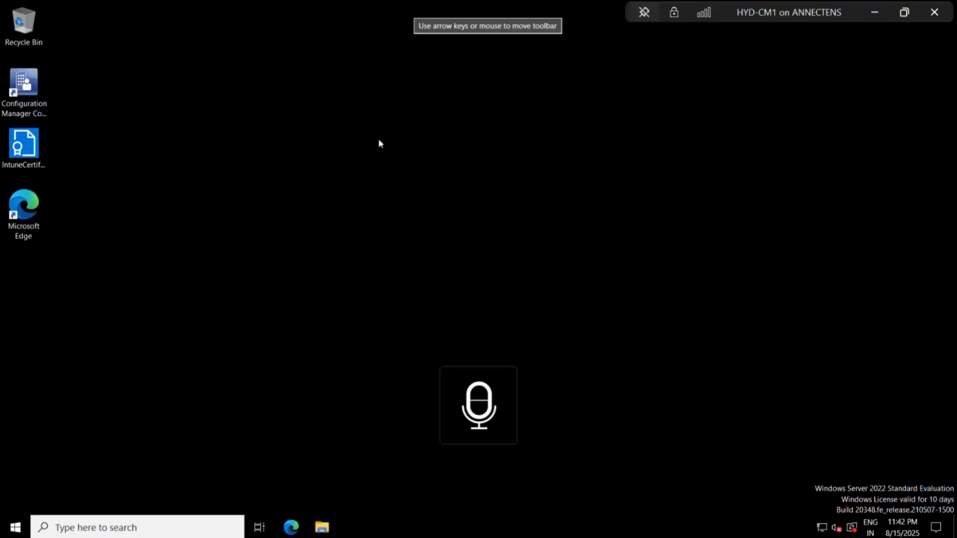
Switch from the virtual machine to the Microsoft Intune admin center in the browser and open its home page.
left_click(875, 12)
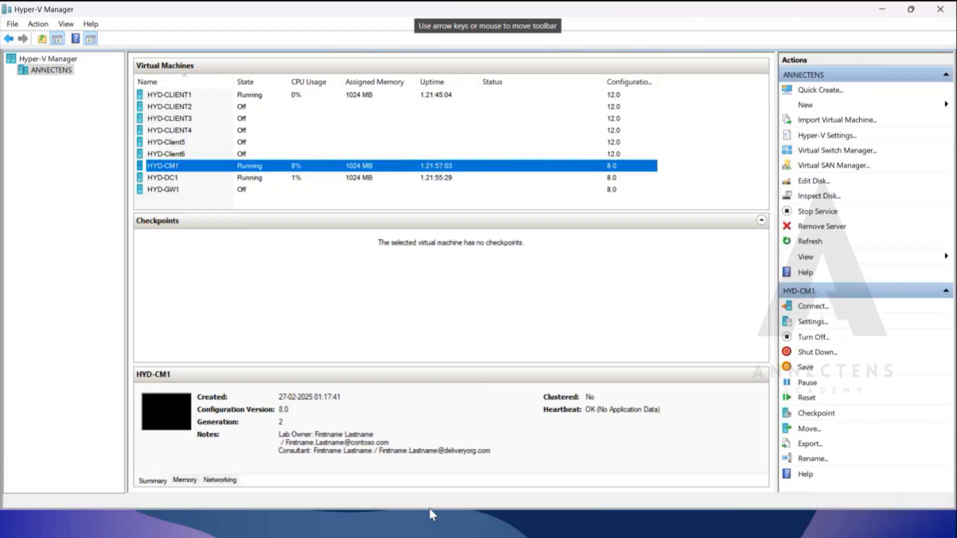
key("super")
left_click(570, 526)
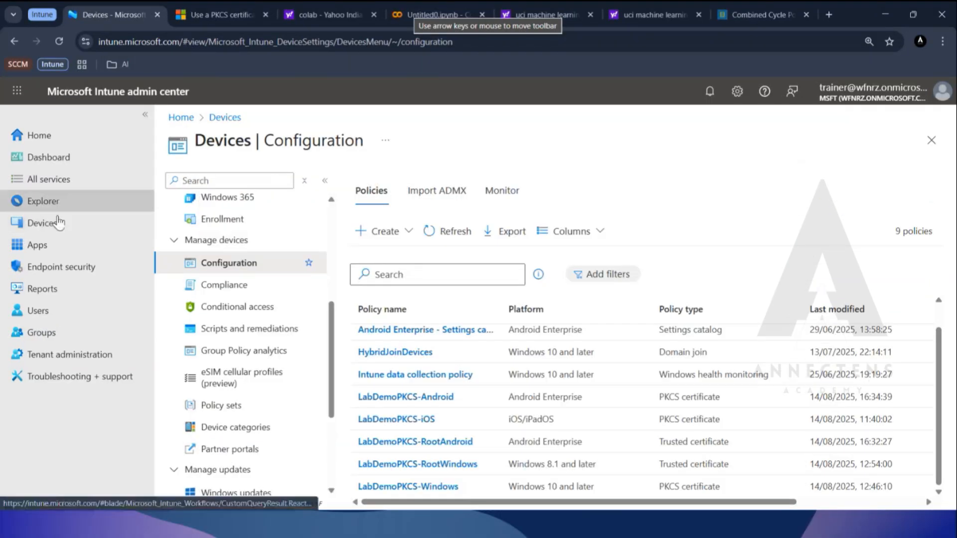
left_click(59, 224)
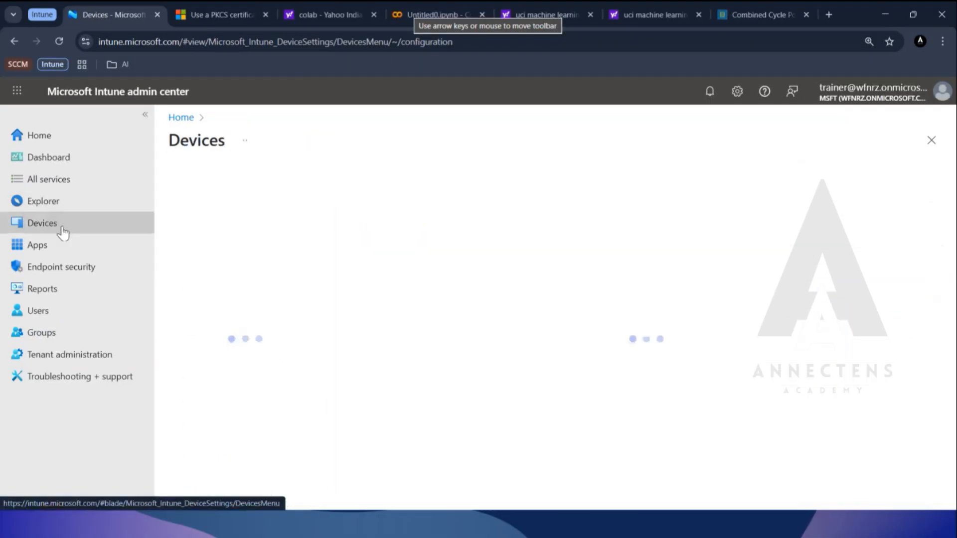
left_click(18, 140)
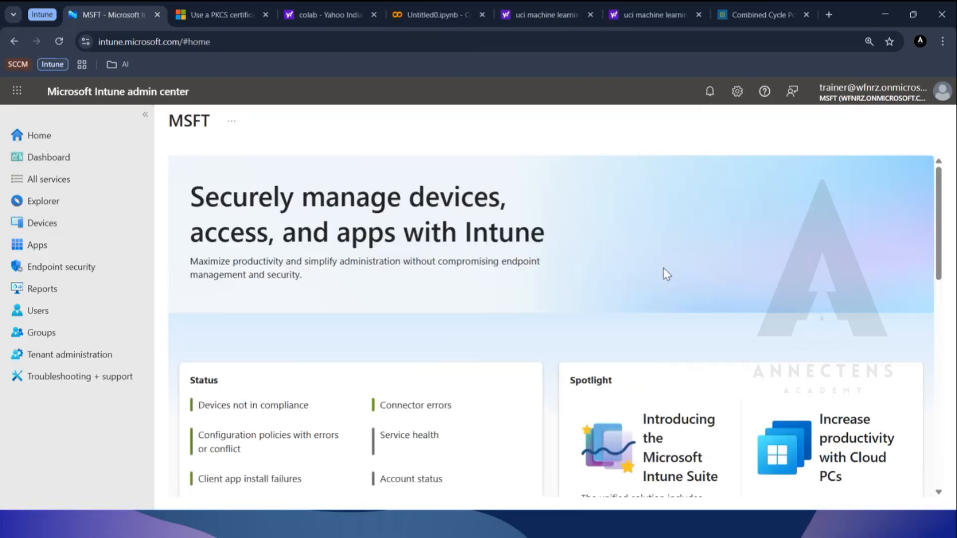
scroll(579, 228, "down", 1)
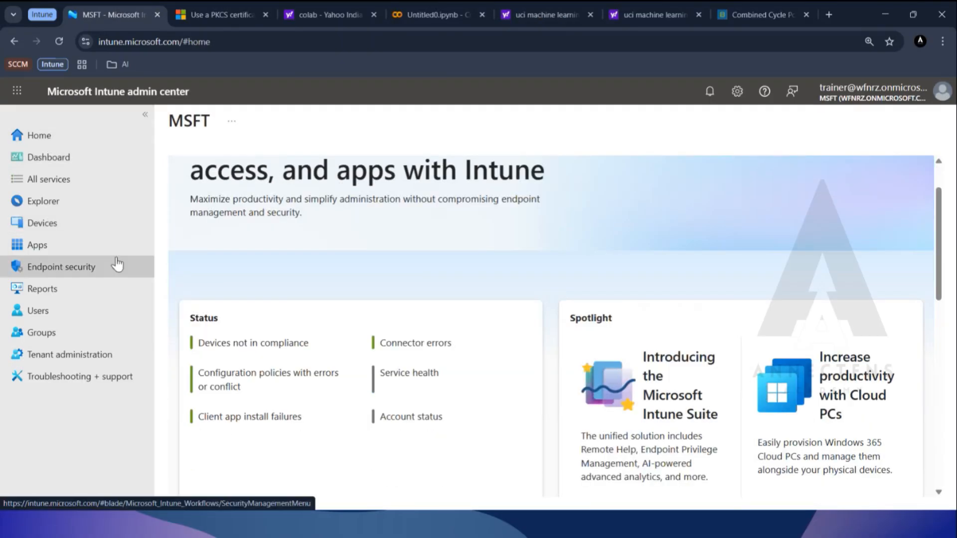
Open Certificate connectors under Tenant administration's Connectors and tokens, and bring up the instructions for adding a connector.
left_click(61, 355)
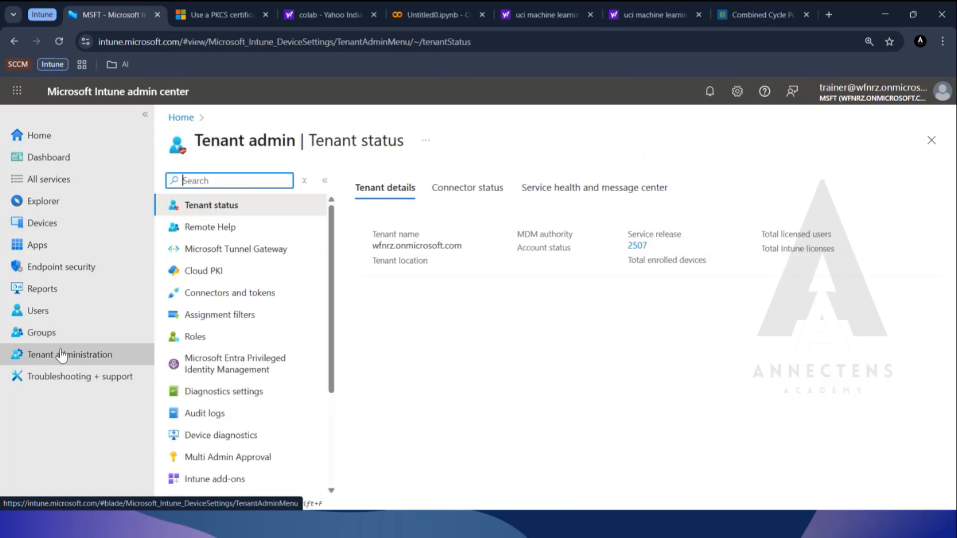
scroll(259, 299, "down", 3)
scroll(246, 352, "up", 3)
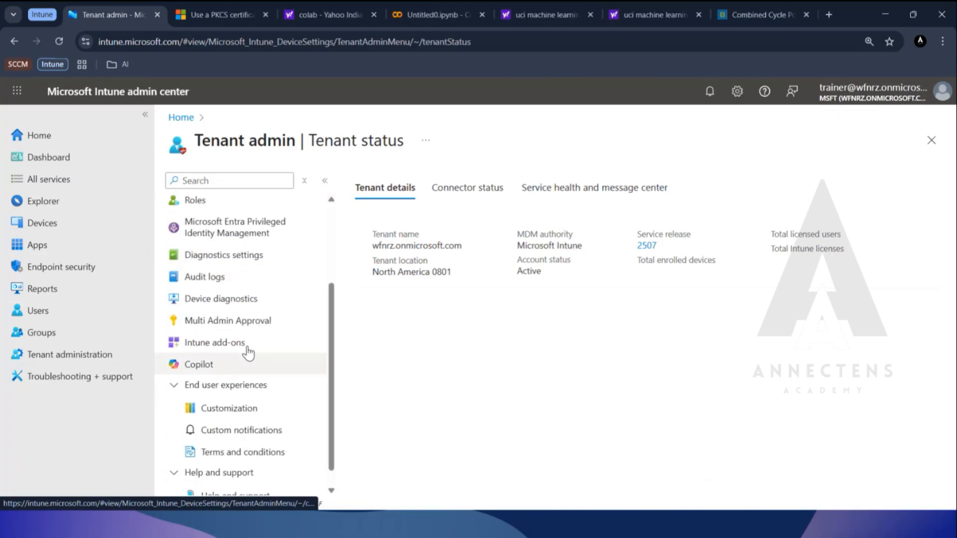
left_click(222, 294)
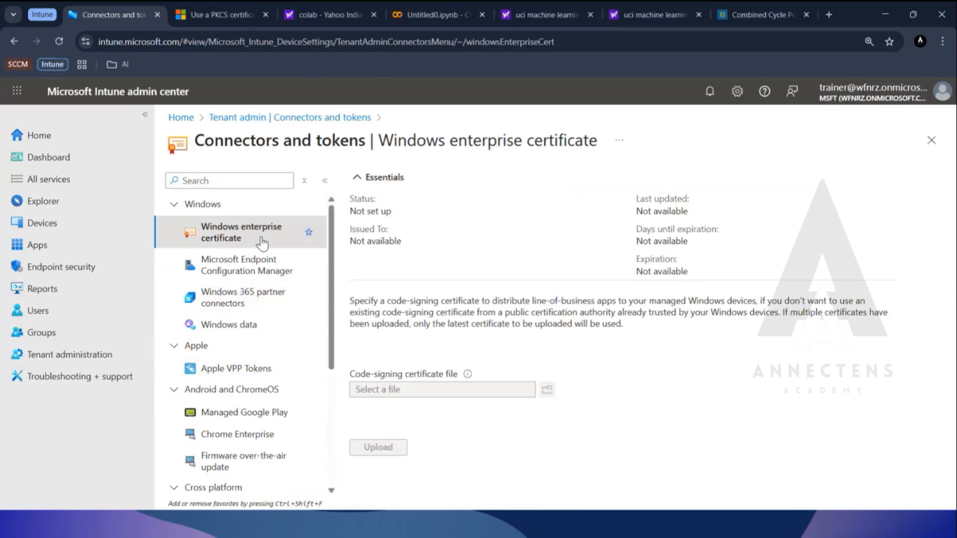
scroll(252, 290, "down", 5)
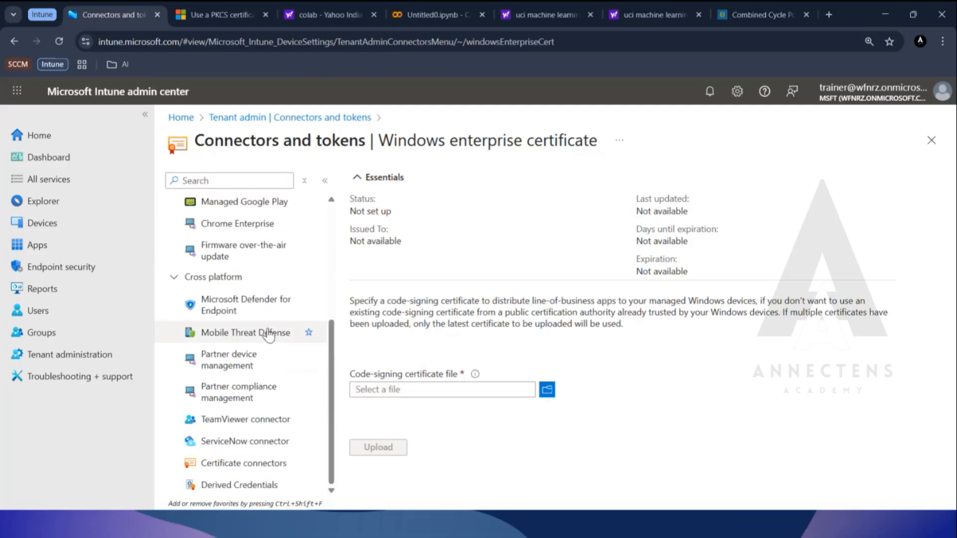
left_click(257, 464)
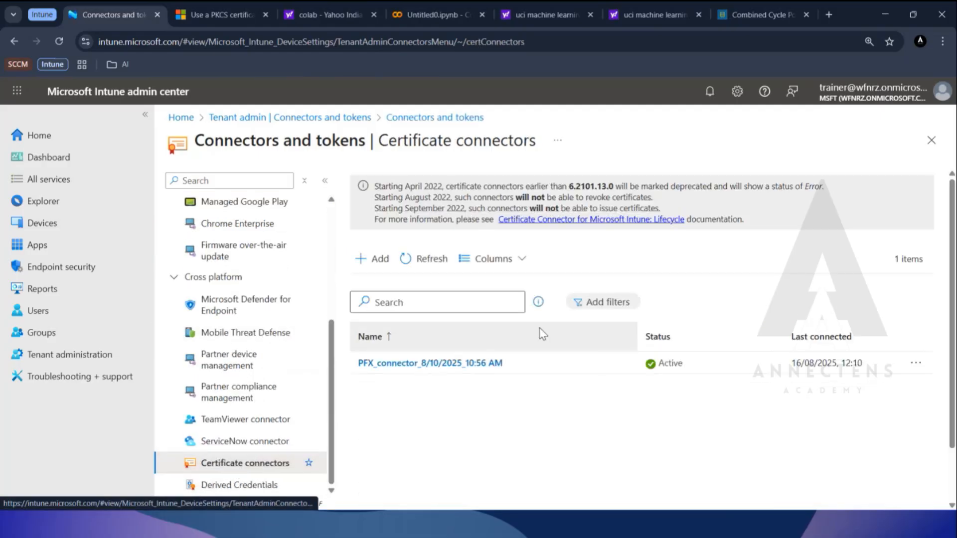
left_click(380, 264)
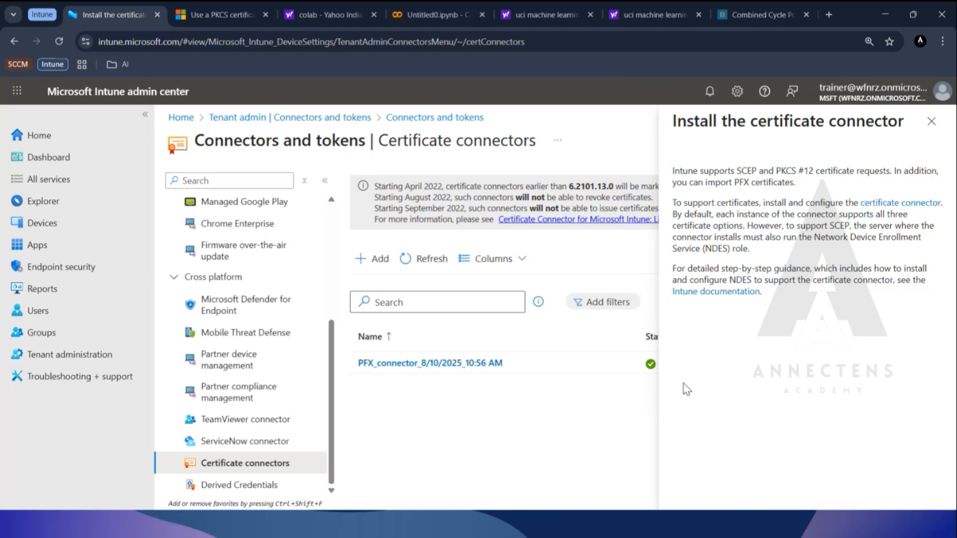
Switch to the HYD-CM1 virtual machine and open the folder C:\Program Files\Microsoft Intune\PFXCertificateConnector\ConnectorUI.
key("alt+Tab")
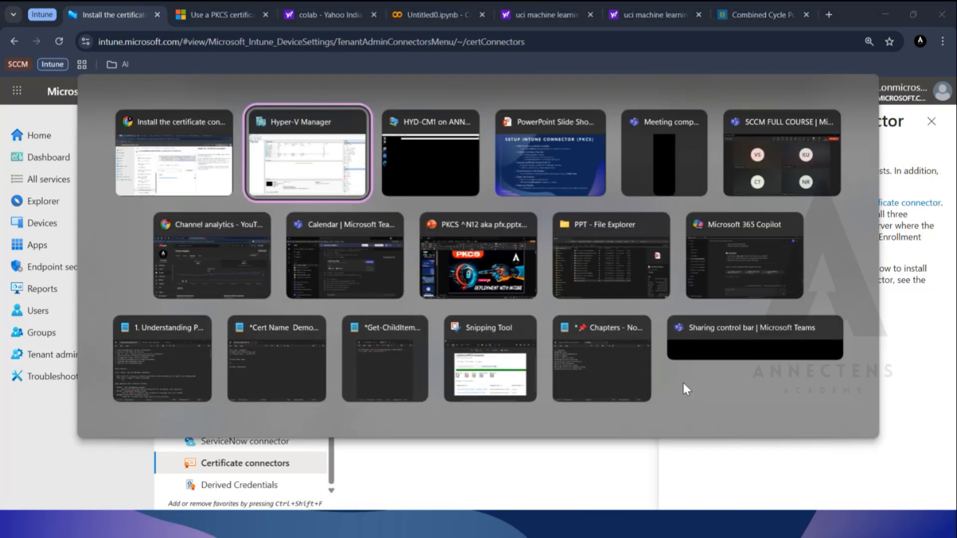
key("alt+Tab")
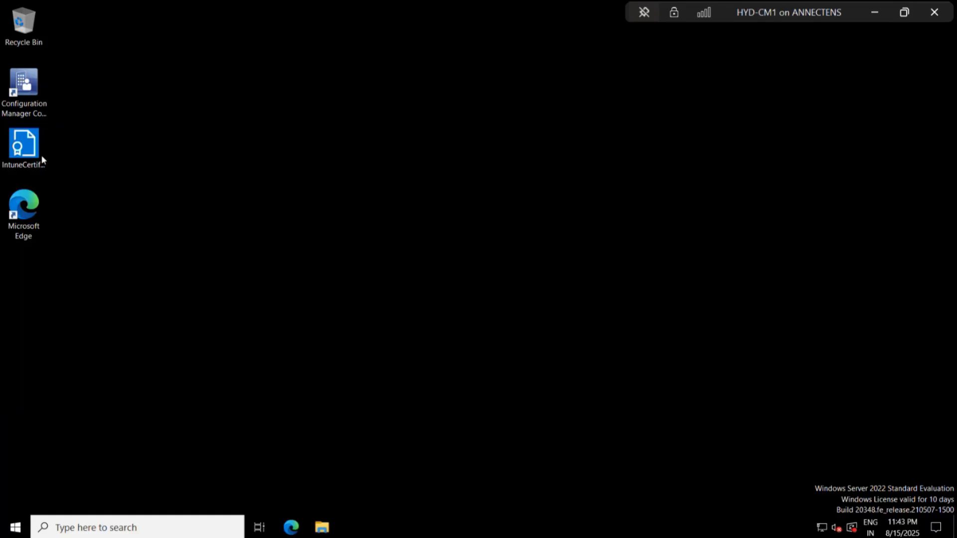
left_click(24, 150)
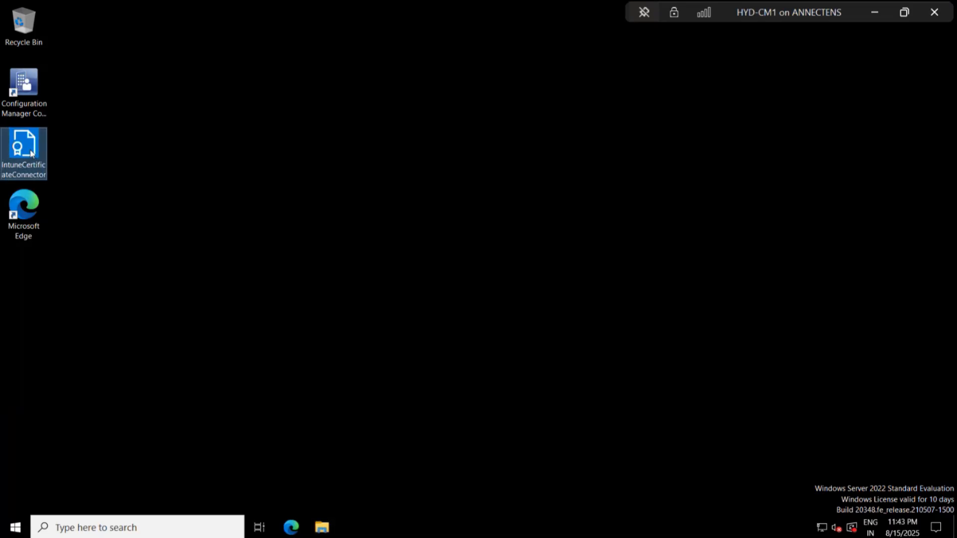
left_click(322, 526)
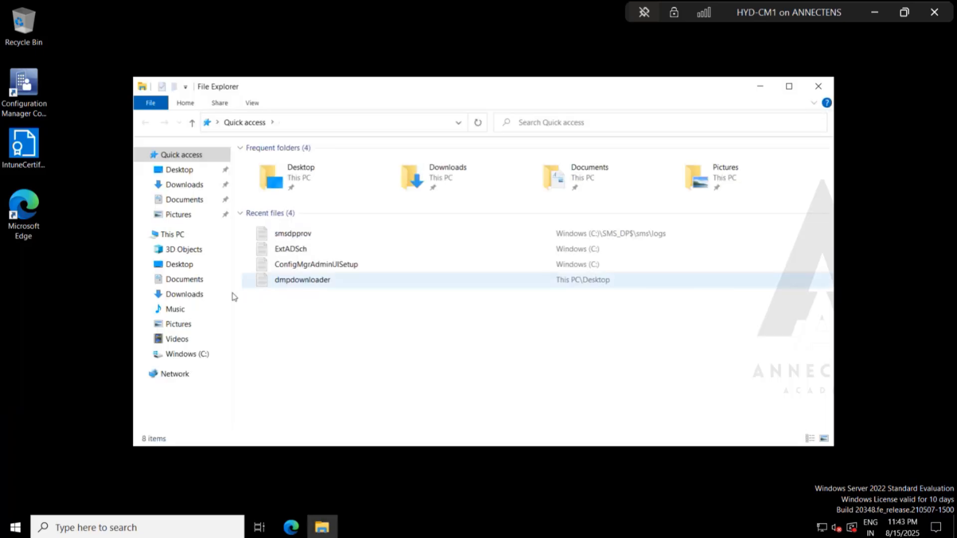
left_click(188, 354)
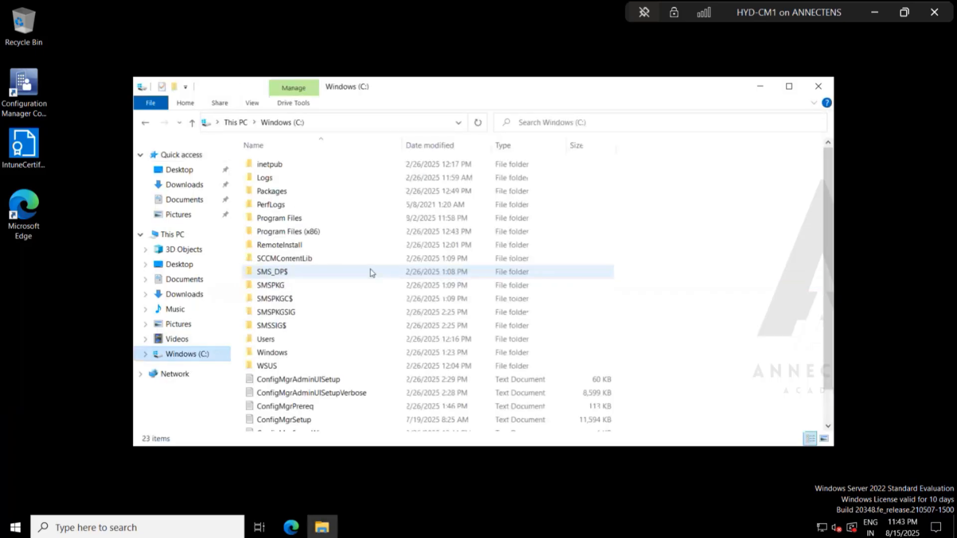
double_click(304, 219)
double_click(320, 244)
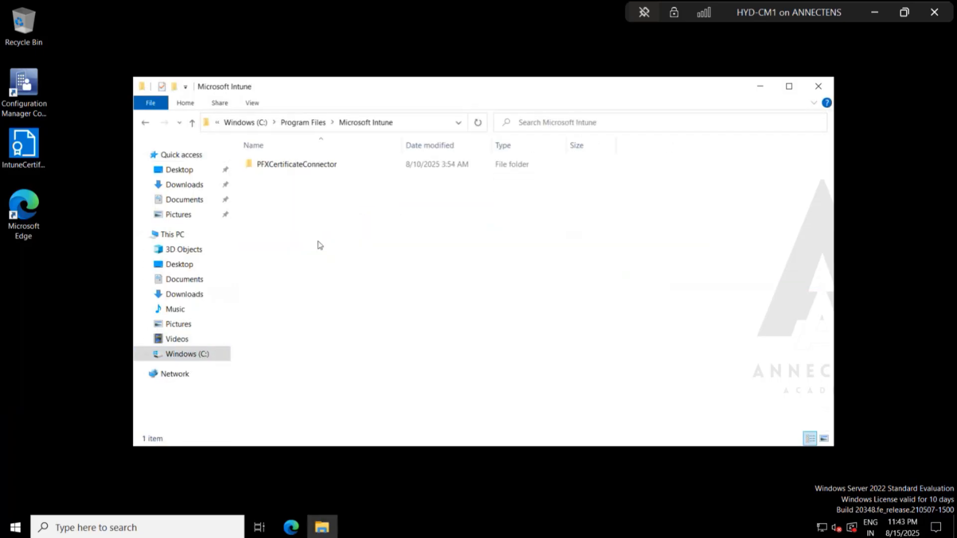
double_click(325, 166)
double_click(316, 178)
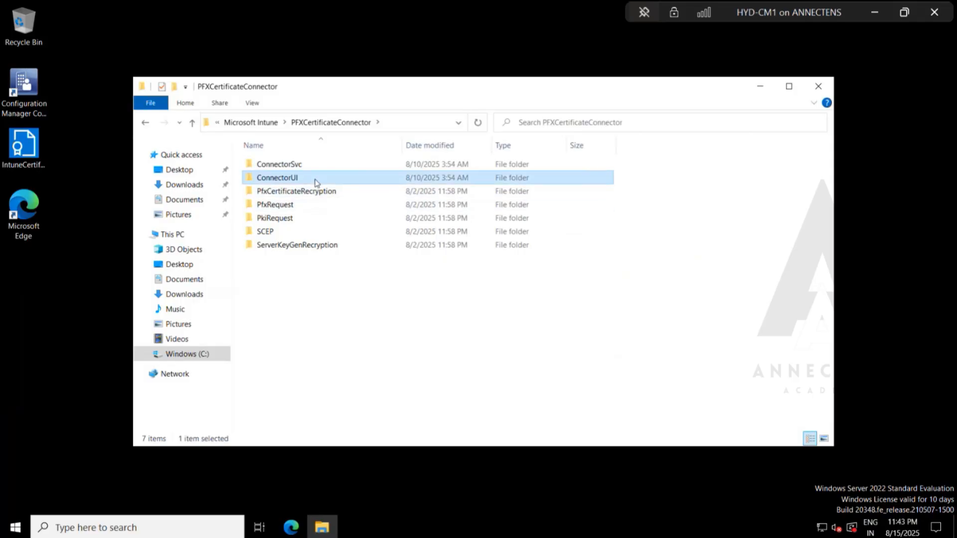
Launch the Microsoft Intune Certificate Connector configuration tool from the ConnectorUI folder.
scroll(357, 284, "down", 5)
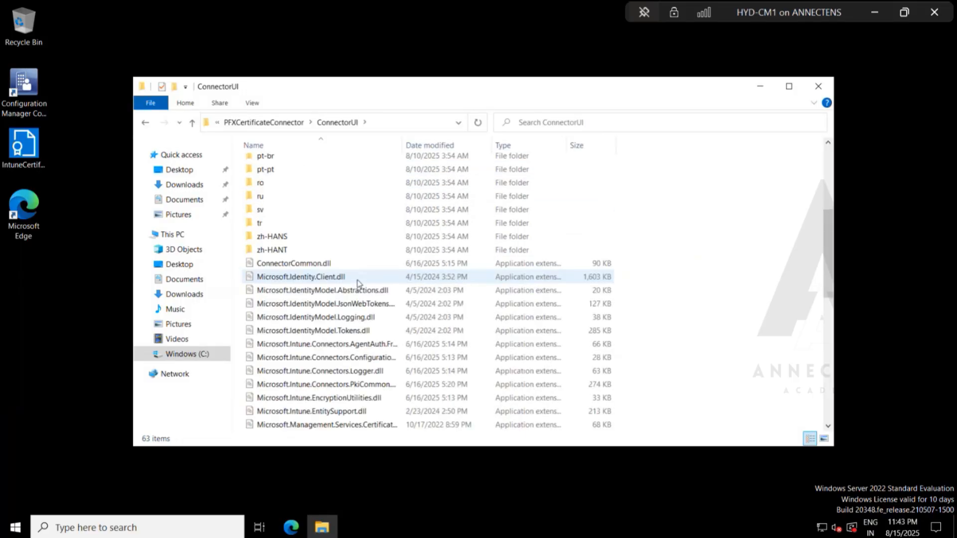
scroll(356, 283, "down", 4)
scroll(357, 283, "down", 5)
double_click(342, 263)
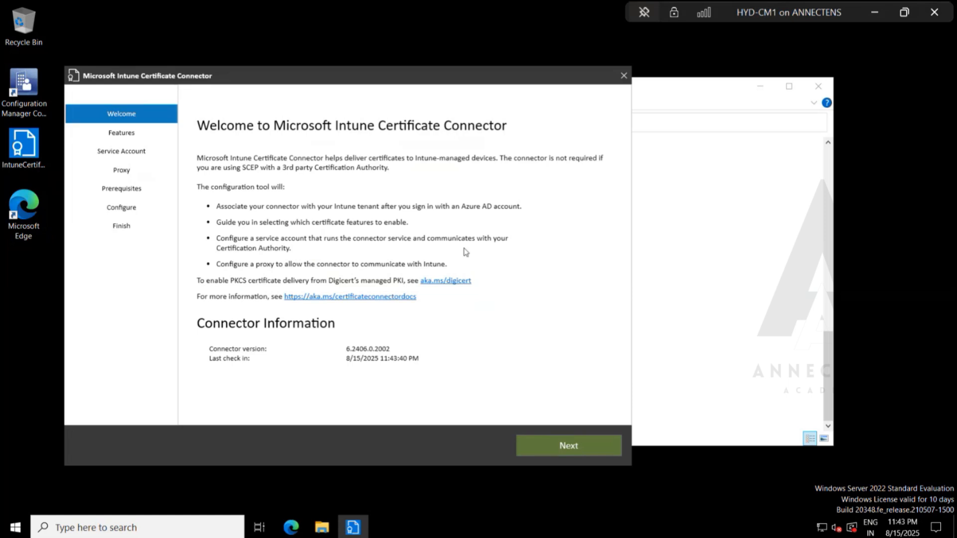
Start configuring the connector with PKCS, PKCS imported certificates, Certificate revocation, the SYSTEM account and no proxy, and take the virtual machine out of full screen.
left_click(566, 452)
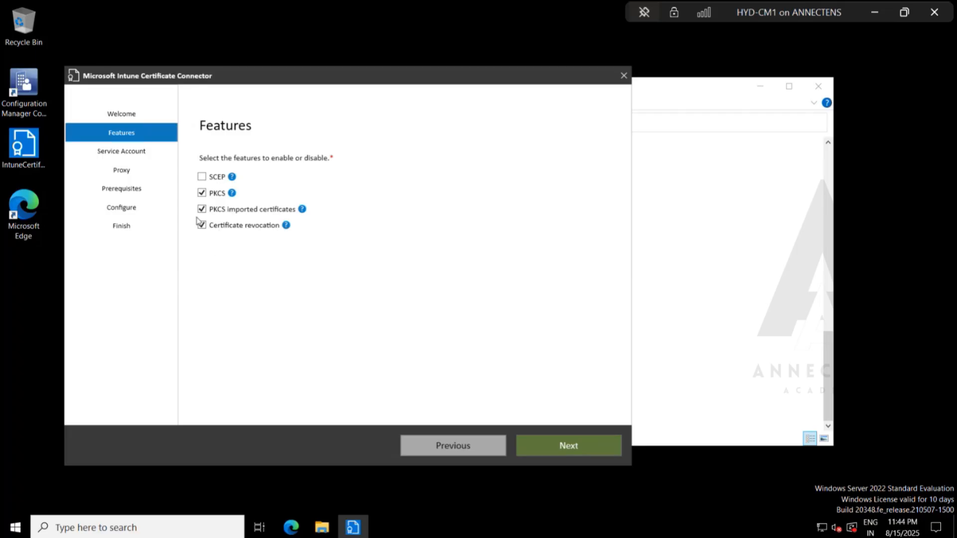
left_click(572, 444)
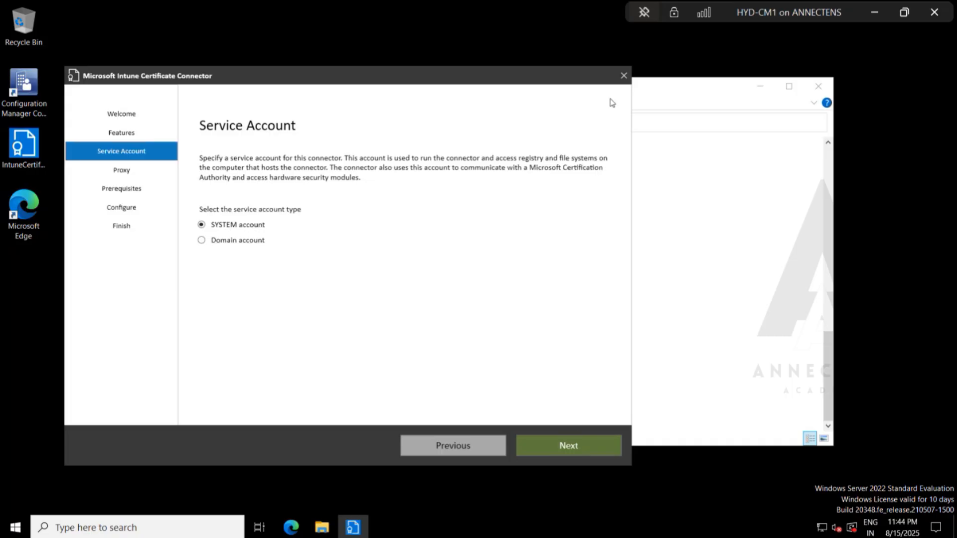
left_click(568, 446)
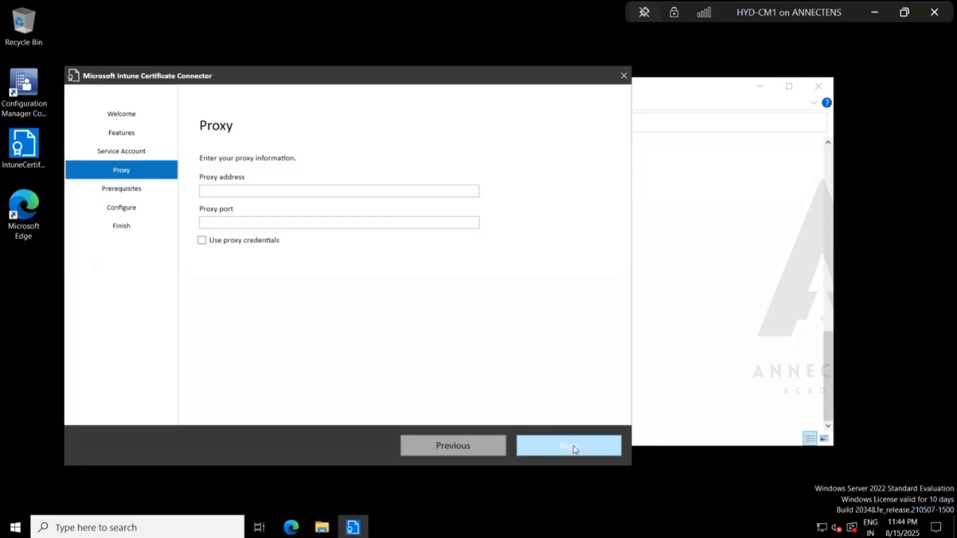
left_click(573, 446)
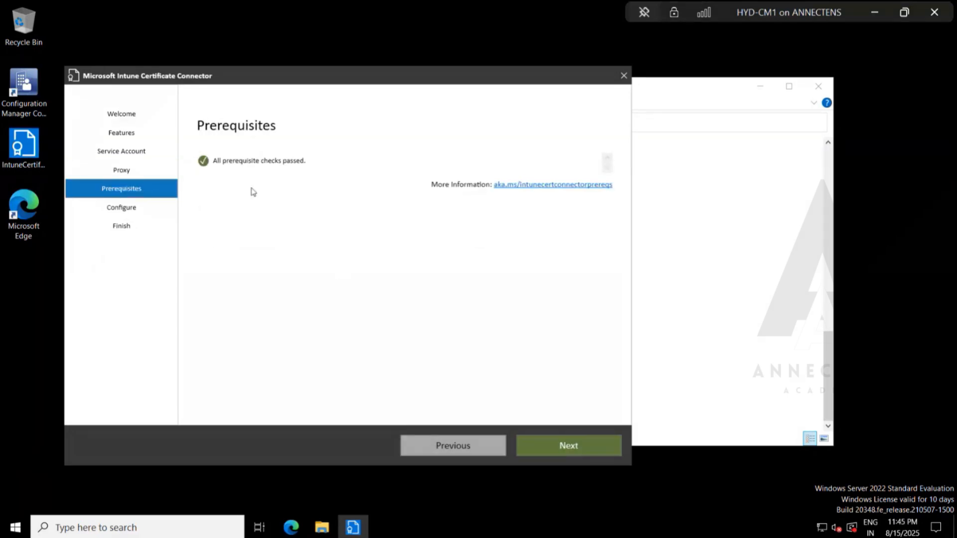
left_click(549, 452)
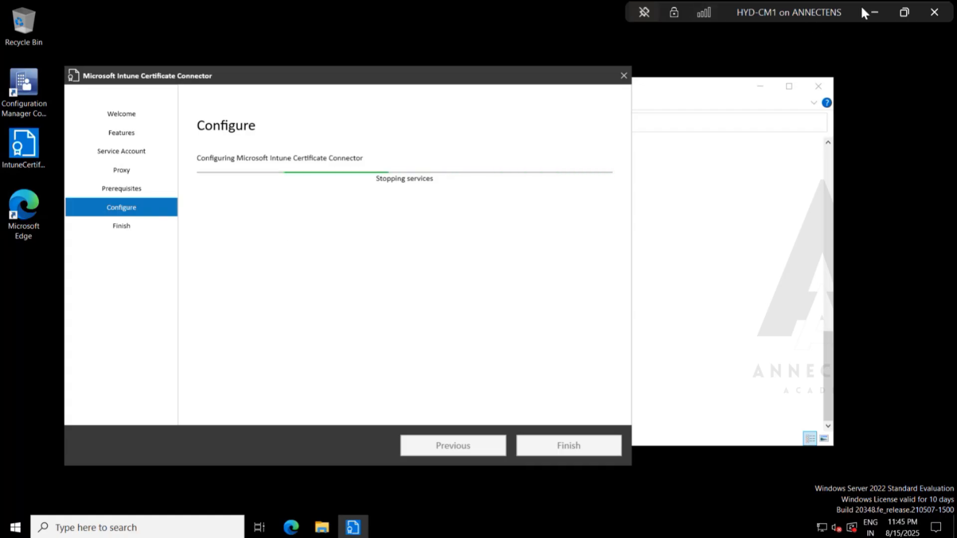
left_click(904, 12)
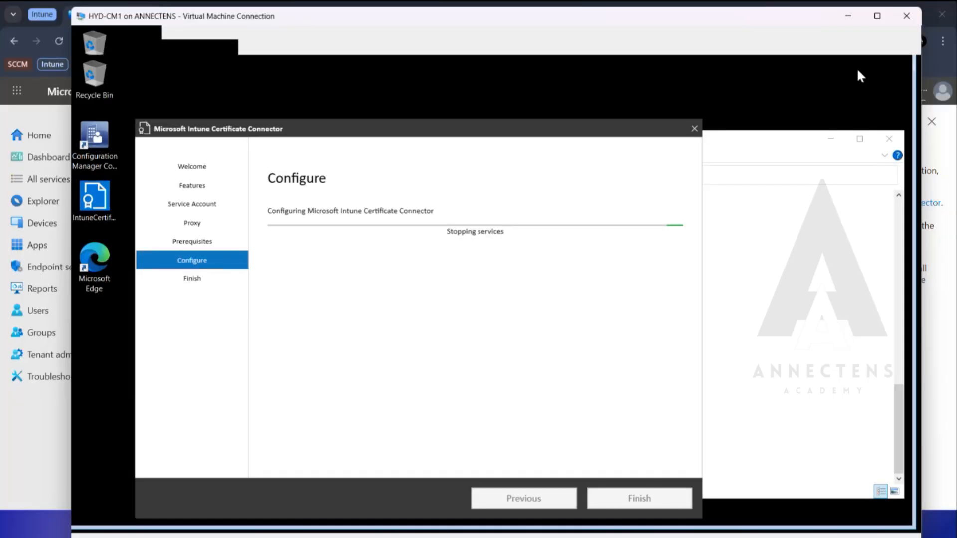
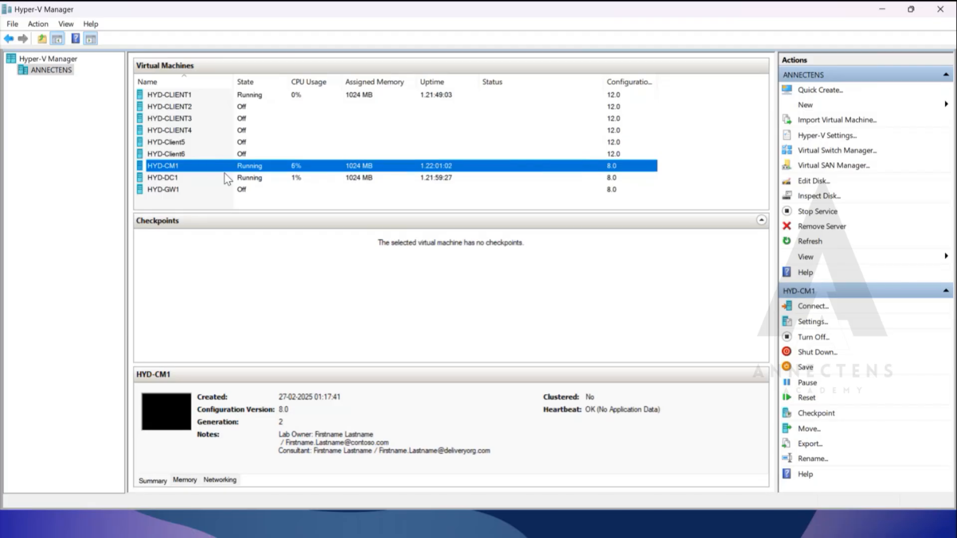
Connect to the HYD-DC1 virtual machine from Hyper-V Manager at the 1366 by 768 display size.
left_click(240, 179)
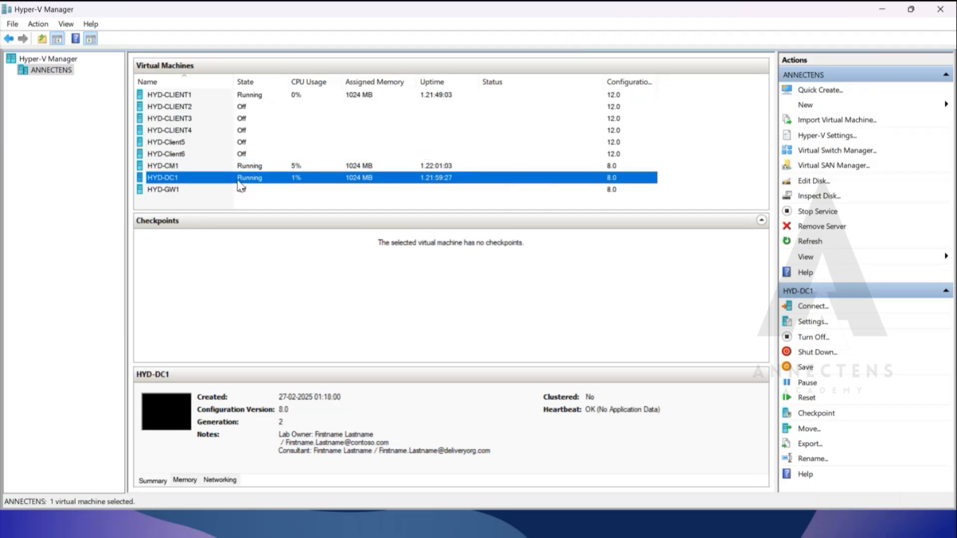
right_click(209, 178)
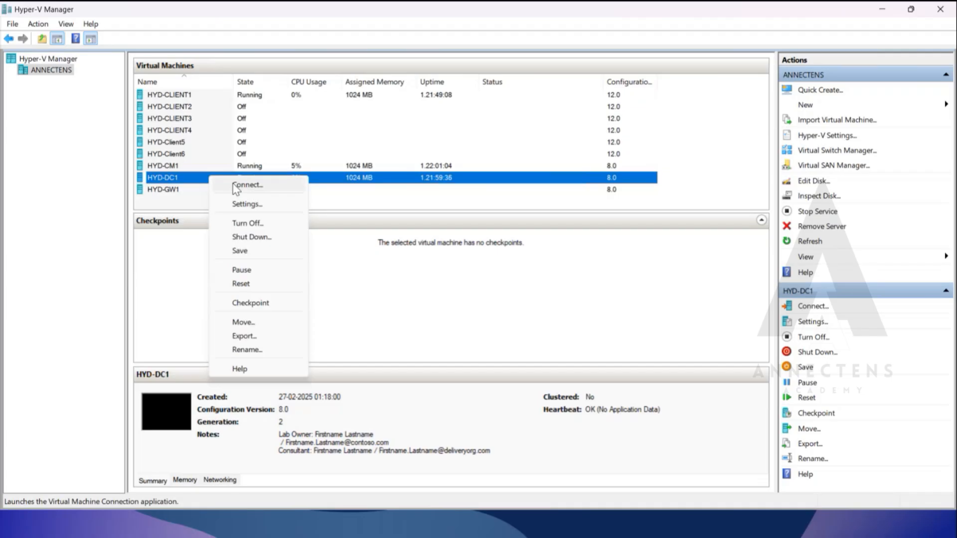
left_click(236, 189)
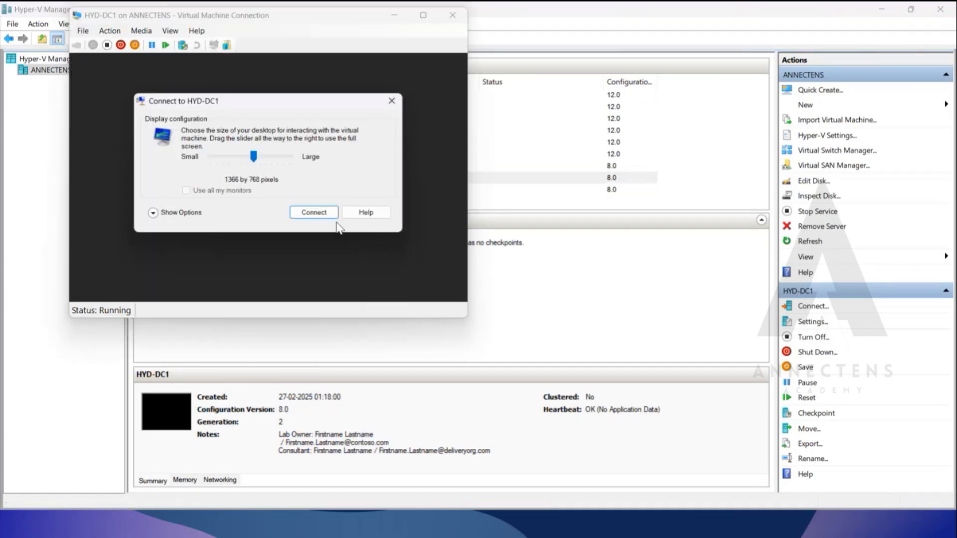
left_click(328, 213)
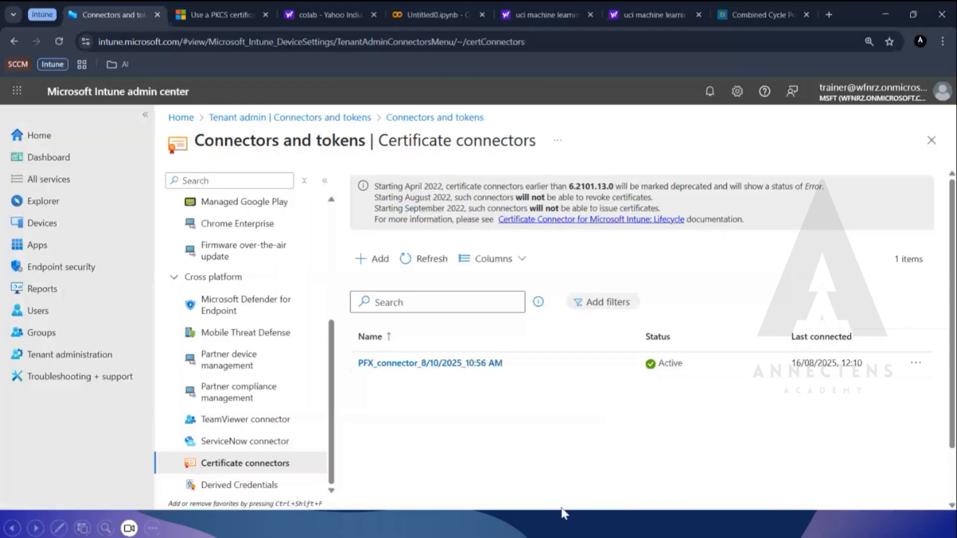
Switch back to the HYD-CM1 virtual machine and close the Microsoft Intune Certificate Connector wizard.
key("alt+Tab")
key("alt+Tab")
key("alt+Tab")
key("alt+Tab")
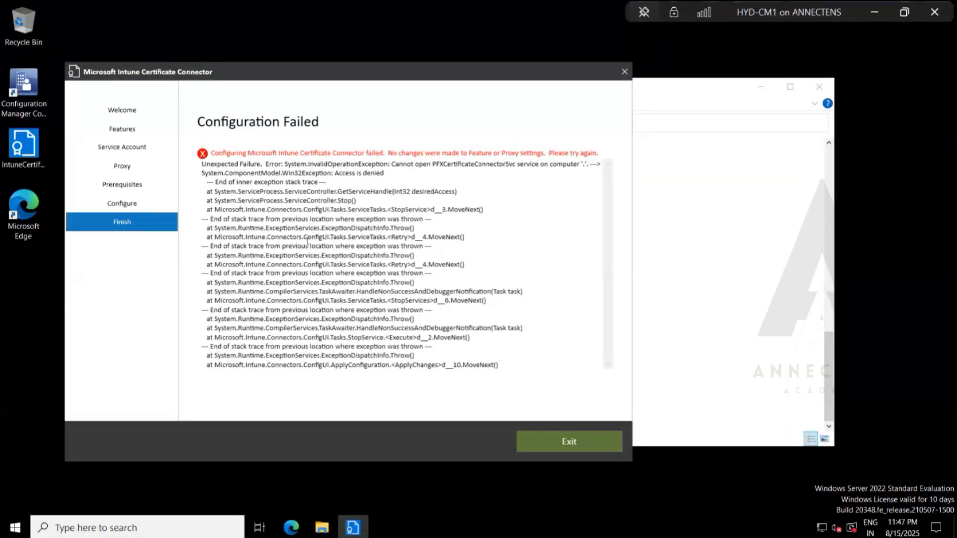
left_click(623, 72)
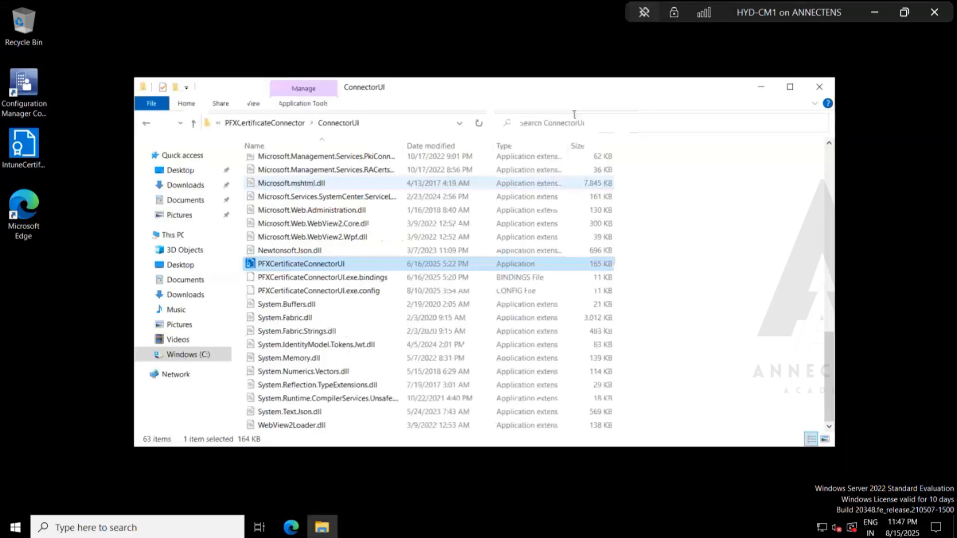
Minimize the ConnectorUI folder and open the Services console (services.msc) on HYD-CM1.
key("super+r")
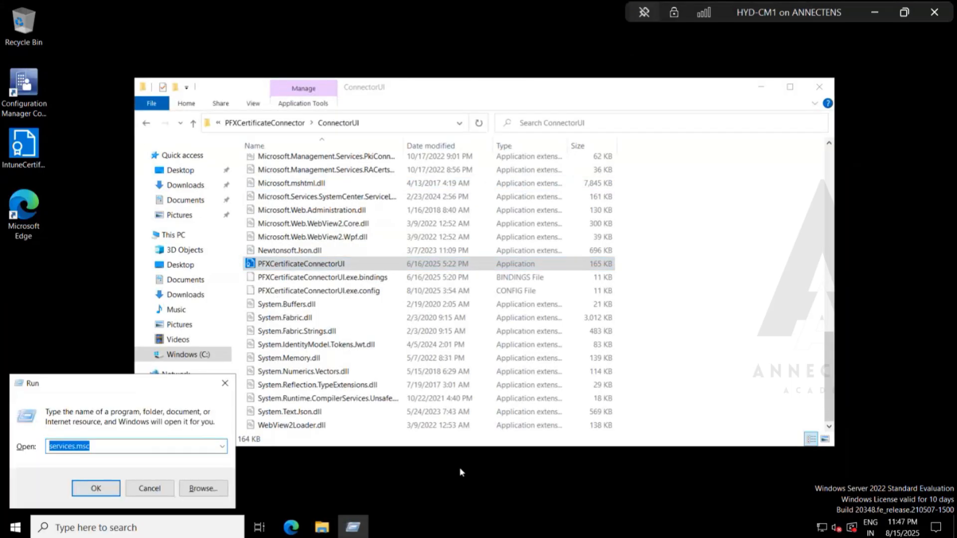
type("s")
key("Escape")
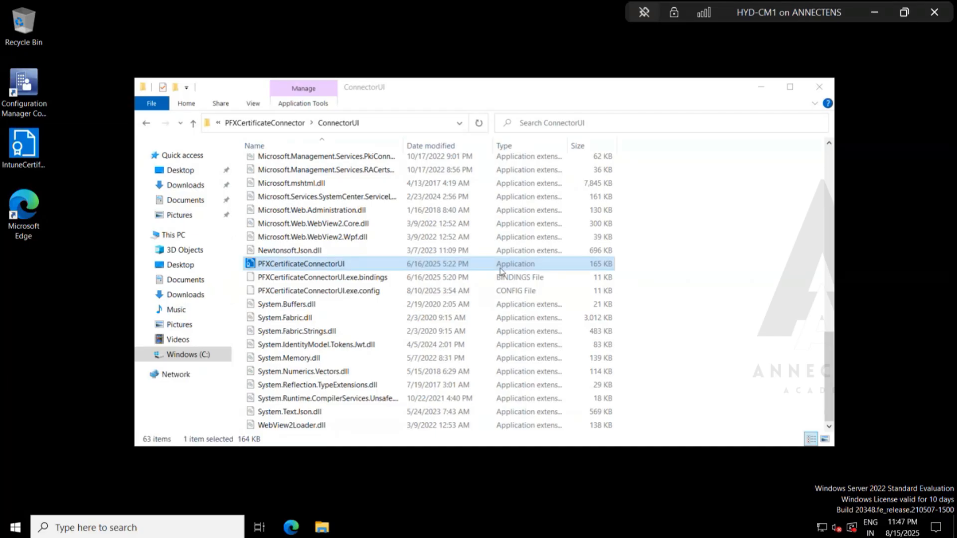
left_click(761, 87)
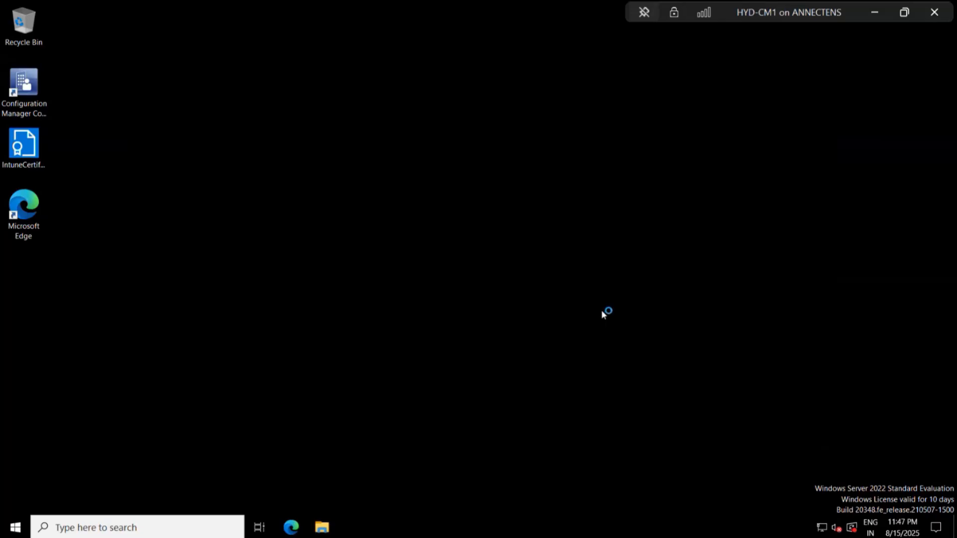
key("super")
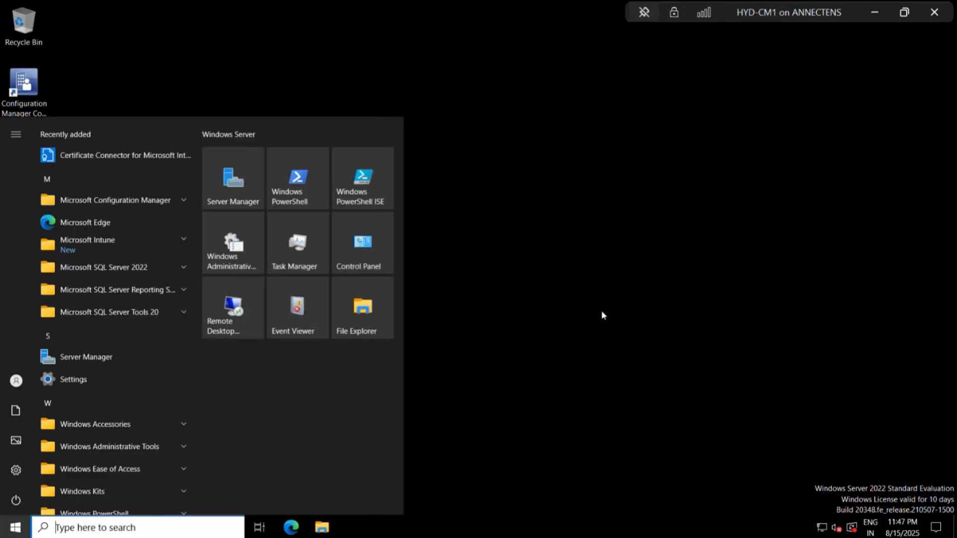
key("super+r")
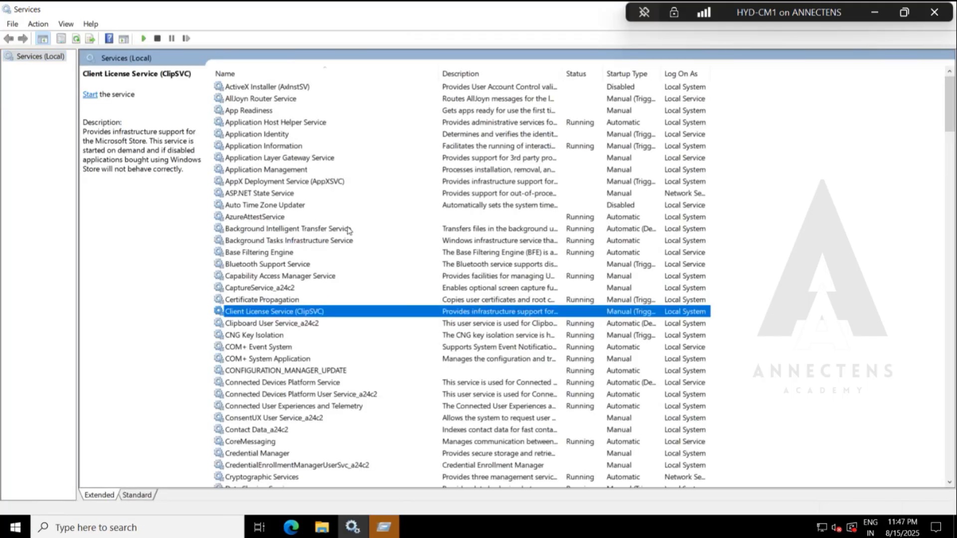
Check the startup type options in the properties of the PFX Certificate Connector for Microsoft Intune service, then cancel without changes.
left_click(326, 301)
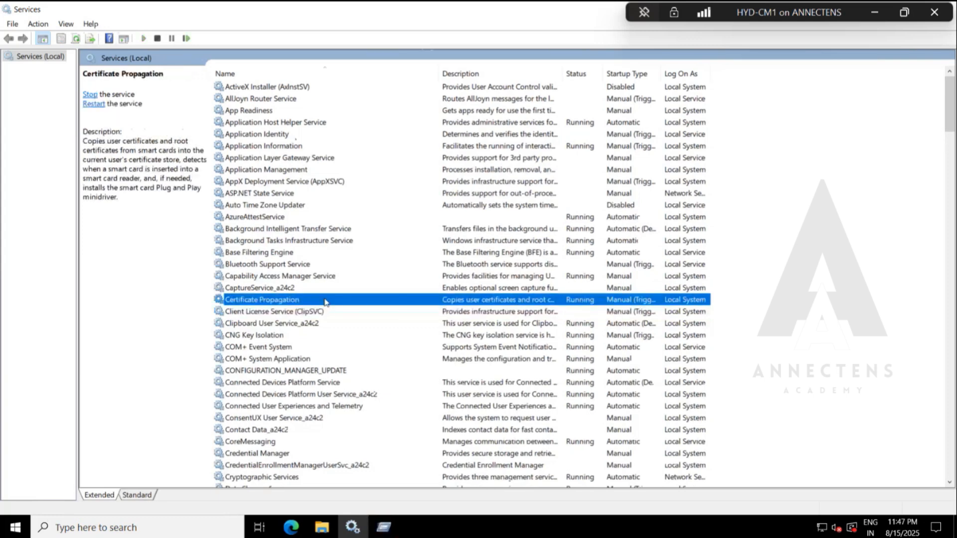
type("pf")
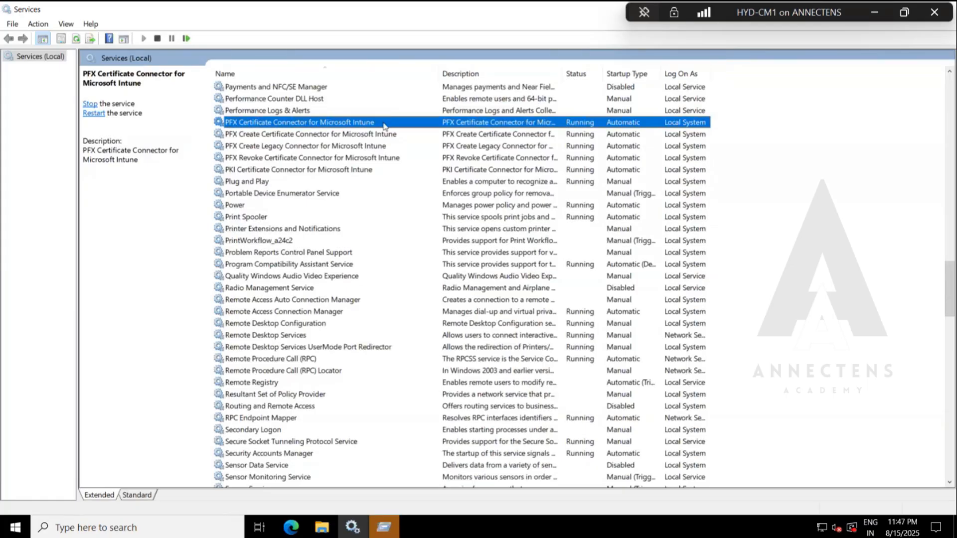
right_click(385, 127)
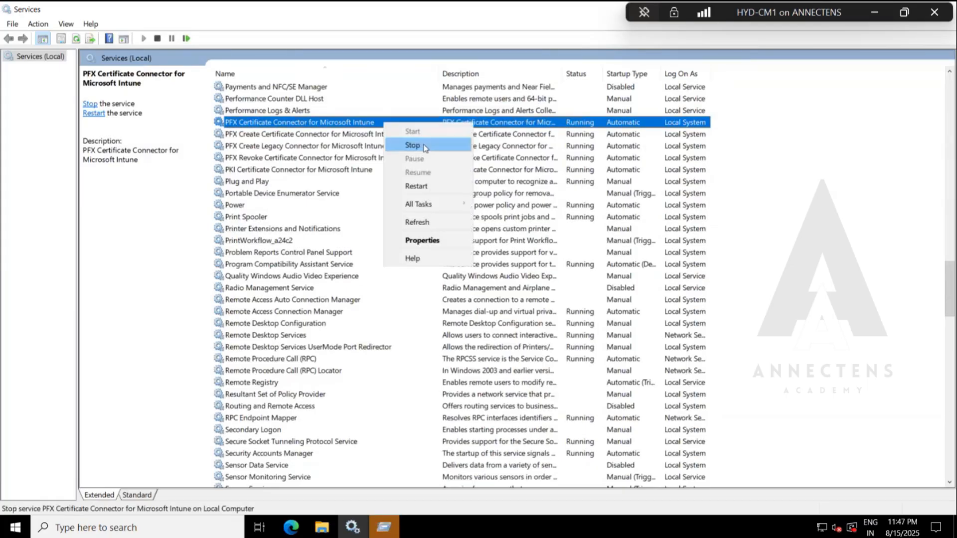
left_click(422, 240)
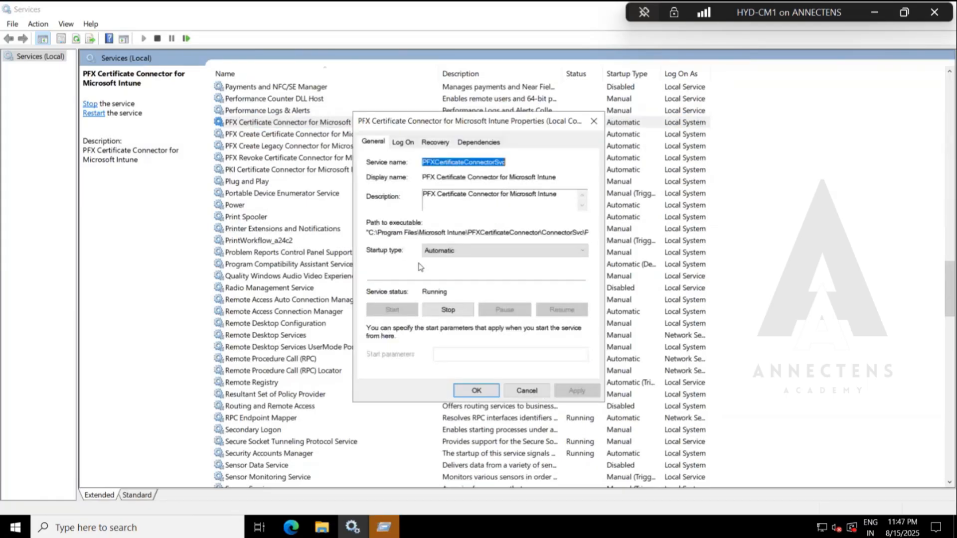
left_click(459, 251)
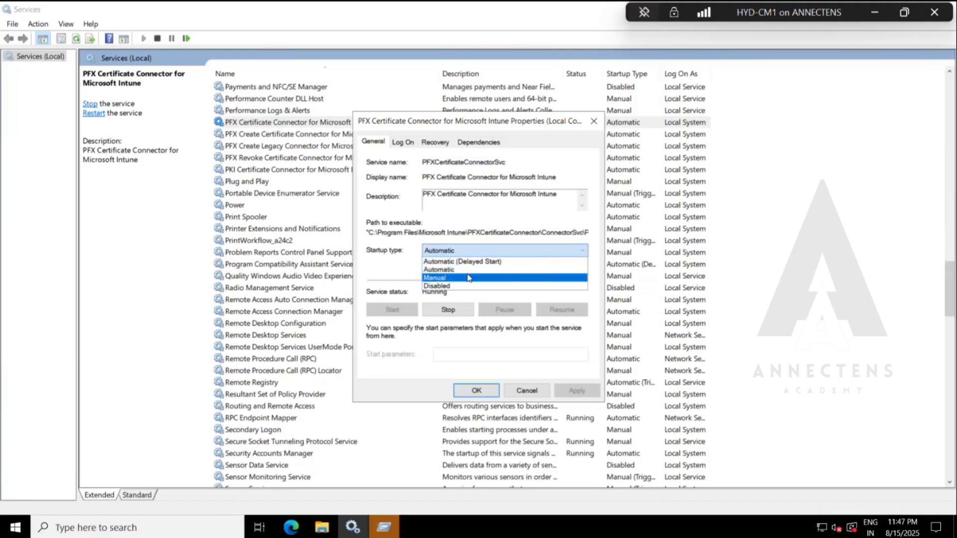
left_click(400, 280)
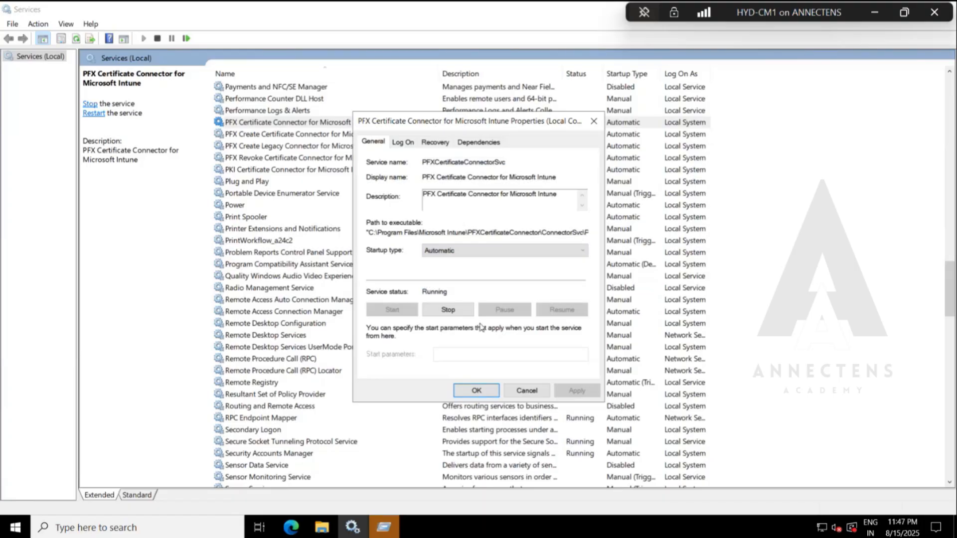
left_click(525, 391)
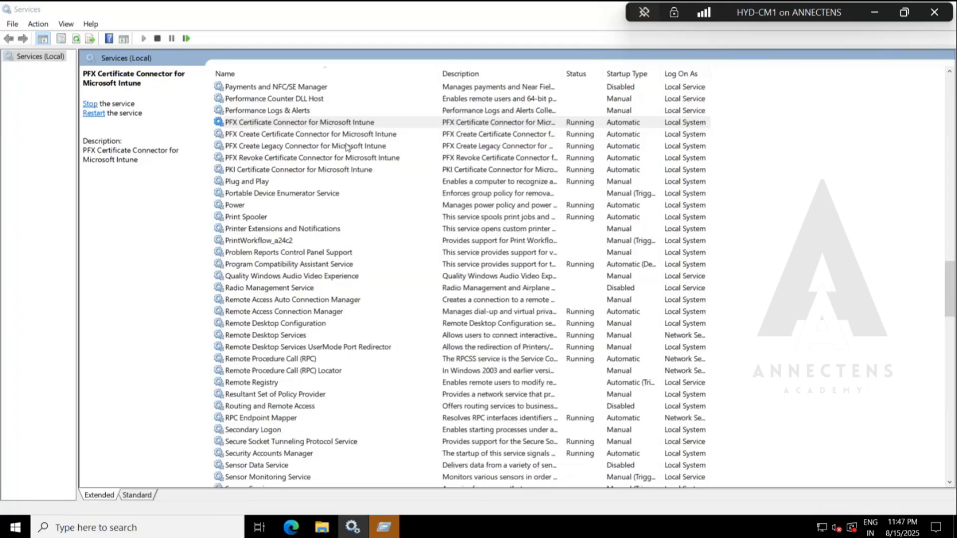
Review the status and startup type of the PFX and PKI certificate connector services for Microsoft Intune.
key("Down")
key("Down")
key("Down")
key("Up")
key("Up")
key("Up")
left_click(371, 157)
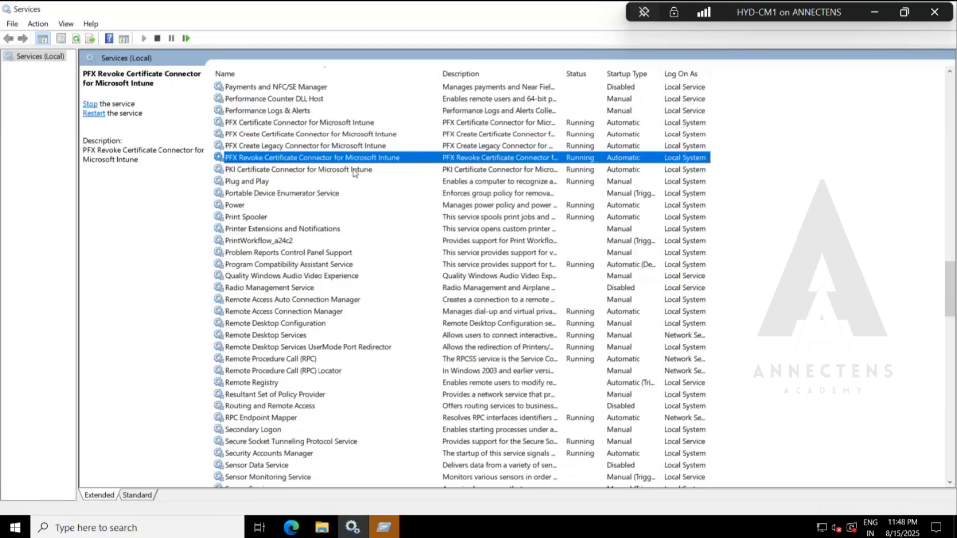
left_click(355, 170)
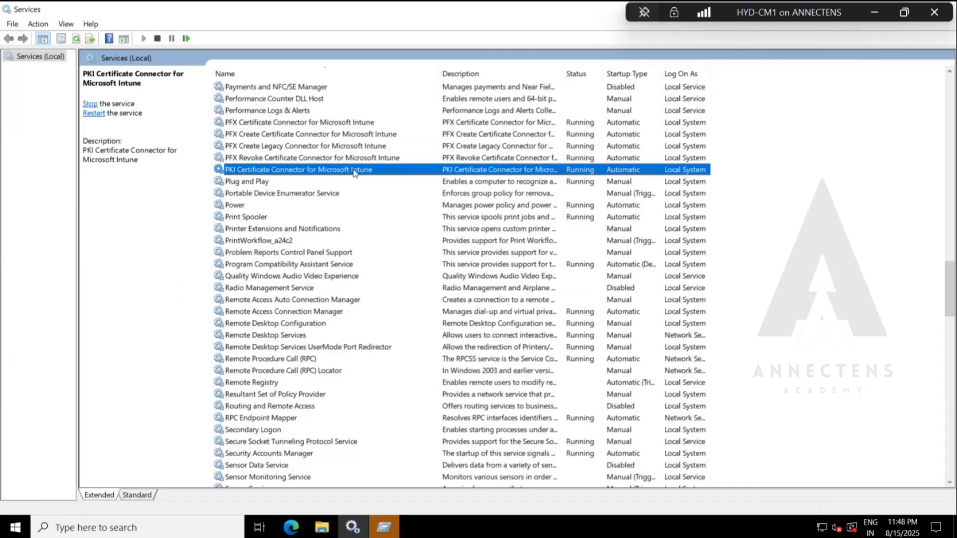
left_click(399, 124)
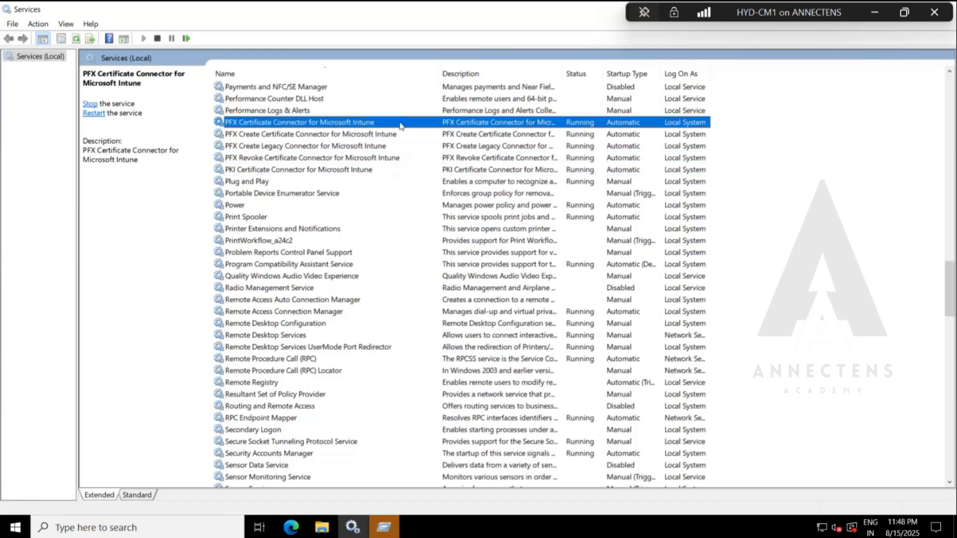
Minimize HYD-CM1, switch to the HYD-DC1 virtual machine and sign in with the account password.
left_click(875, 13)
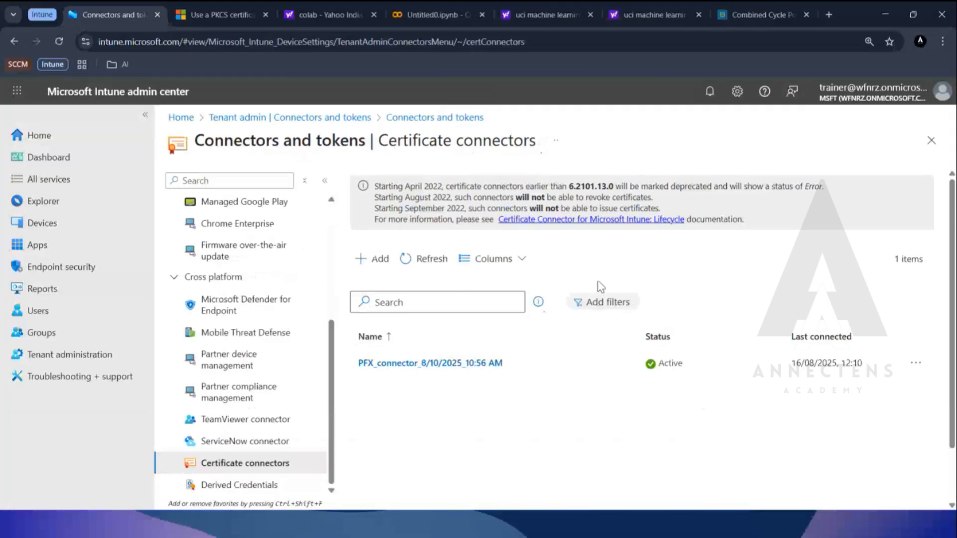
key("alt+Tab")
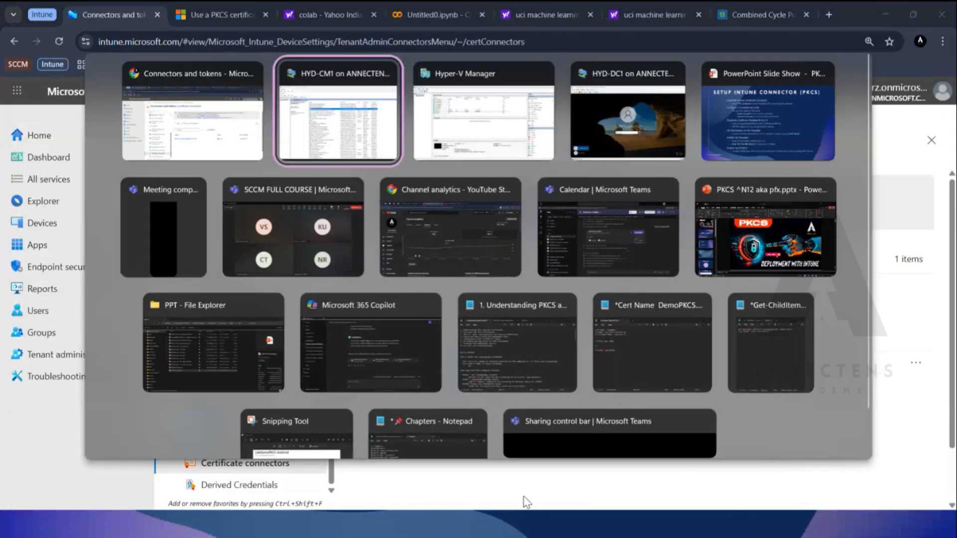
key("alt+Tab")
key("alt+Tab")
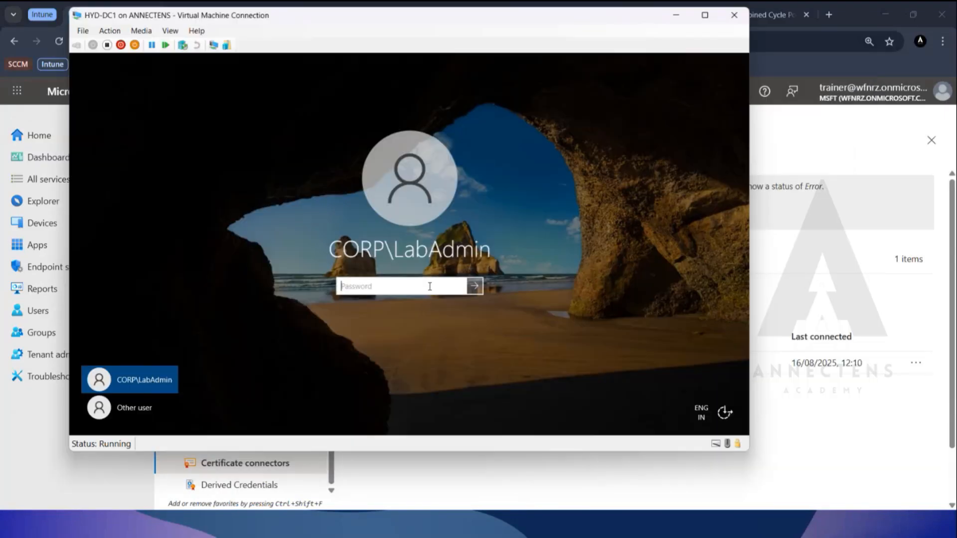
type("Pa$$w0rd")
key("Return")
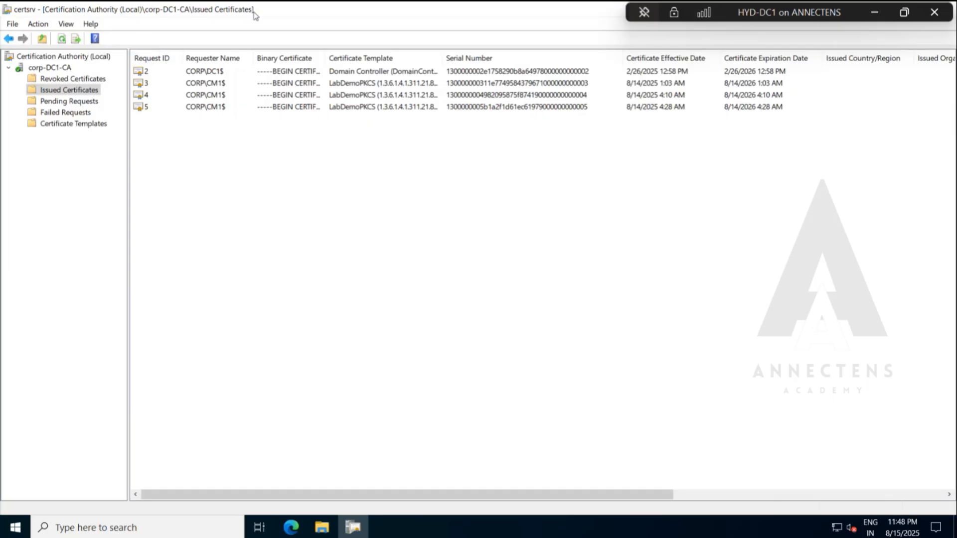
Close the Certification Authority console on HYD-DC1 and minimize the virtual machine.
right_click(257, 14)
left_click(327, 94)
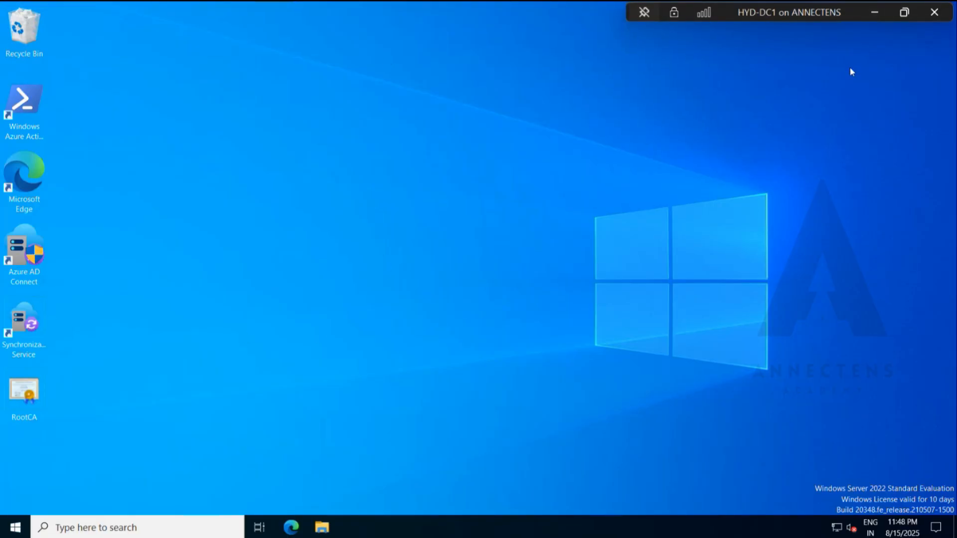
left_click(873, 15)
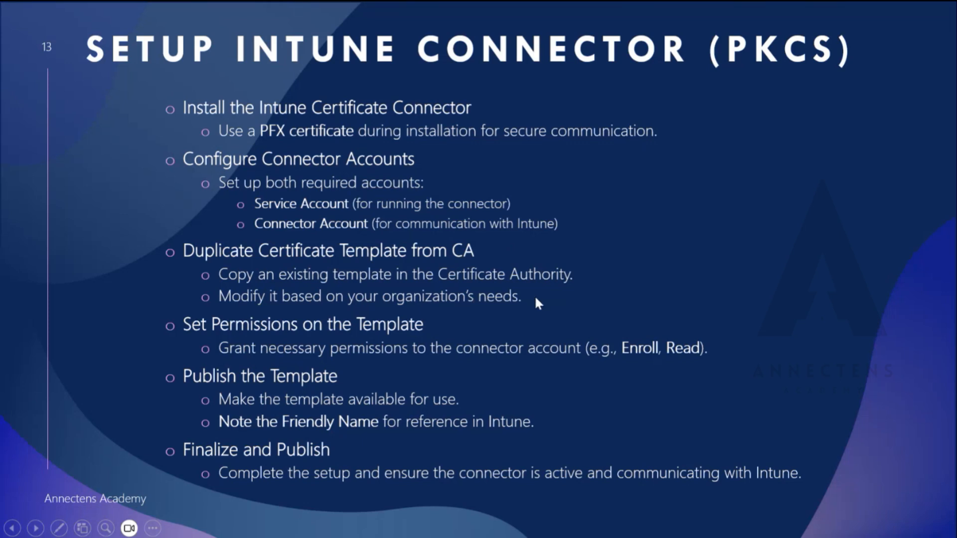
Return to HYD-DC1, run certsrv.msc to view the folders under corp-DC1-CA, and close the console again.
key("alt+Tab")
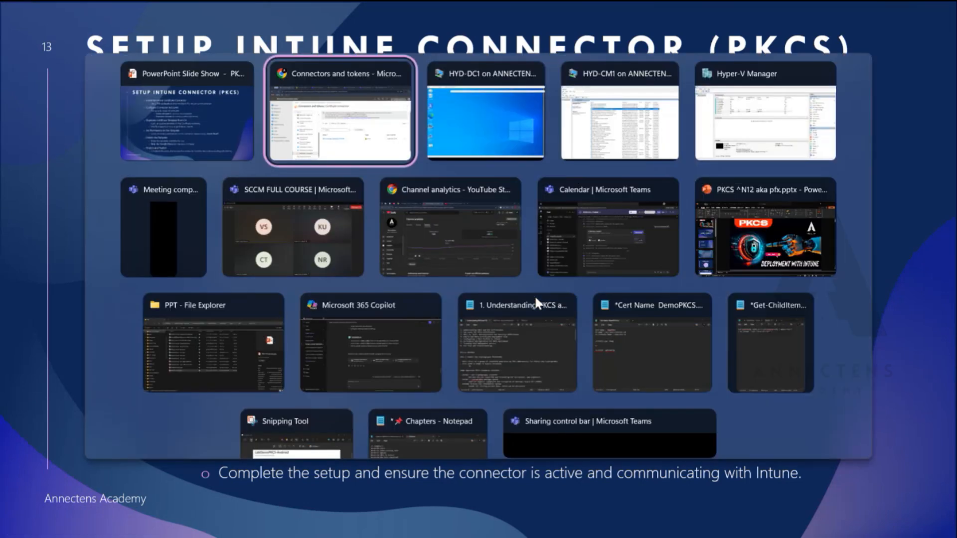
key("alt+Tab")
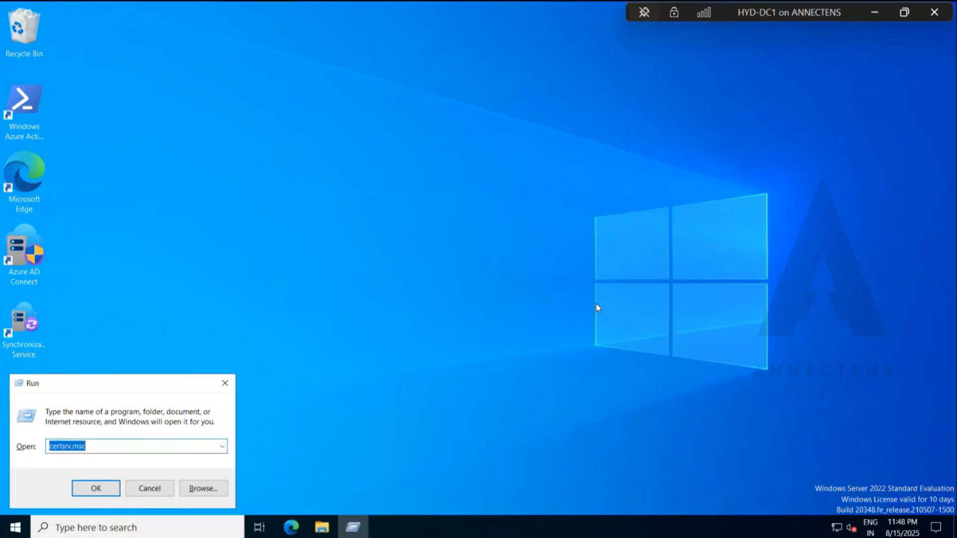
left_click(145, 449)
key("Return")
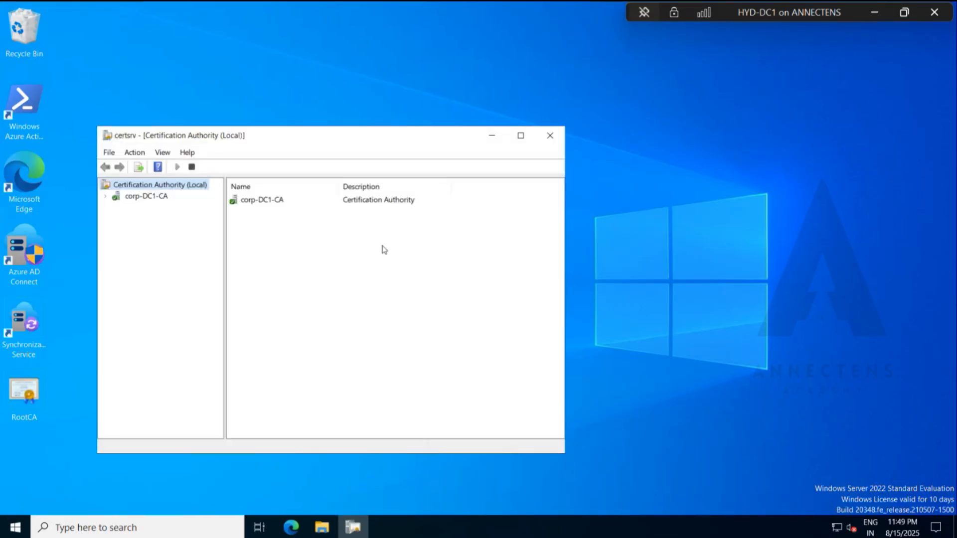
left_click_drag(454, 141, 486, 96)
left_click(140, 151)
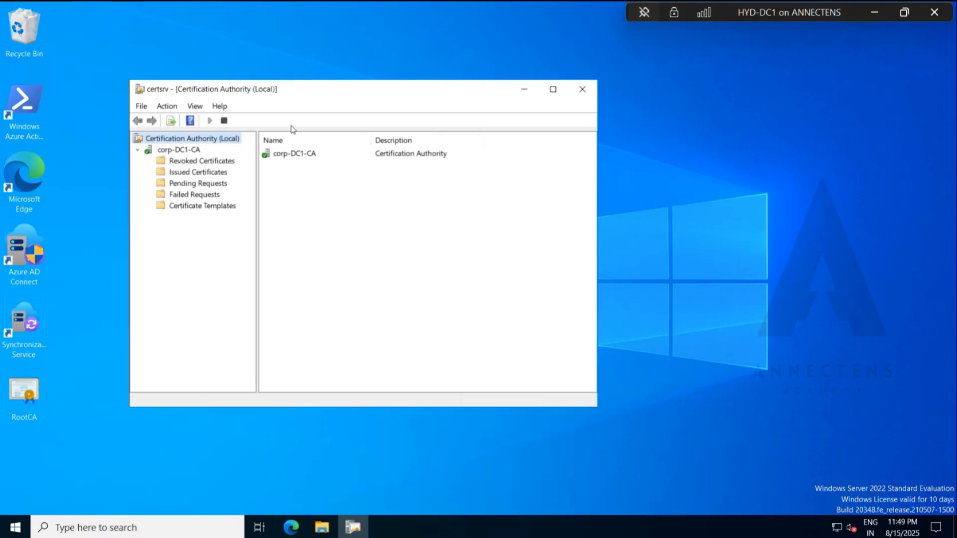
left_click(583, 89)
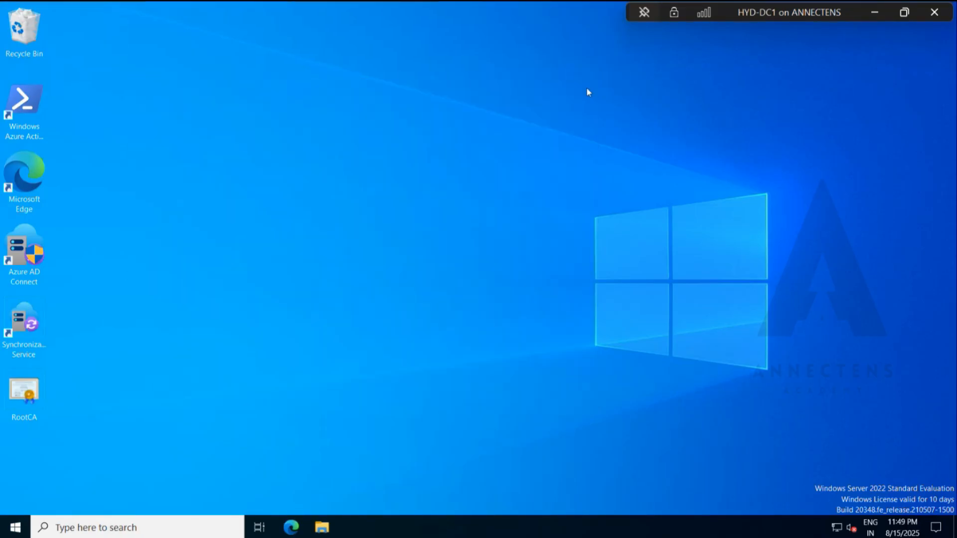
Run mmc and allow it to make changes, to open an empty Microsoft Management Console.
key("super+r")
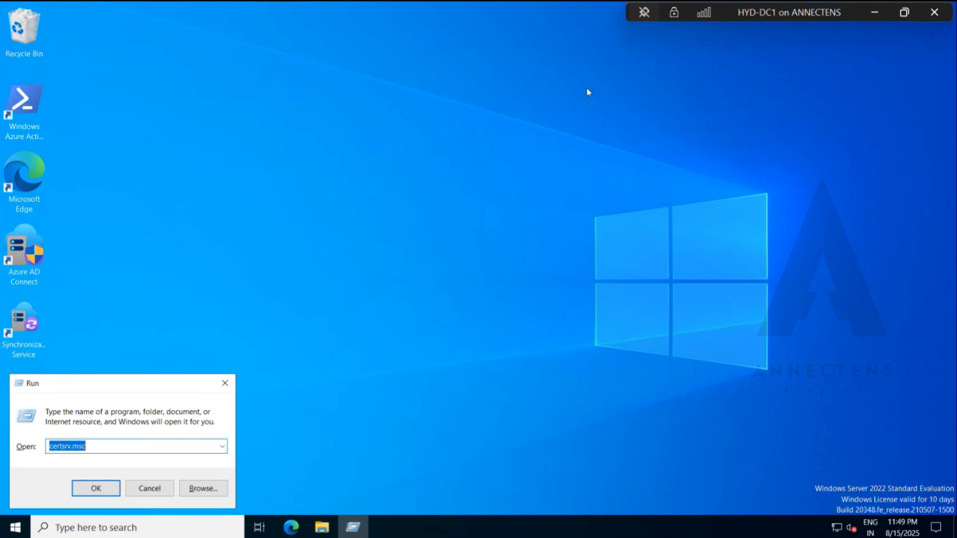
type("mms")
key("BackSpace")
type("c")
key("Return")
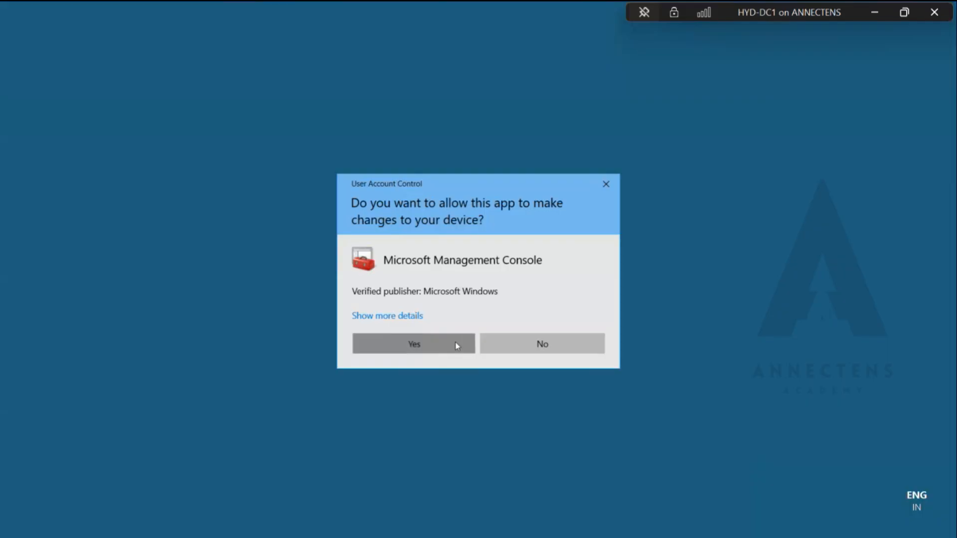
left_click(456, 346)
Add the Certification Authority snap-in for the local computer to the console root.
key("alt+f")
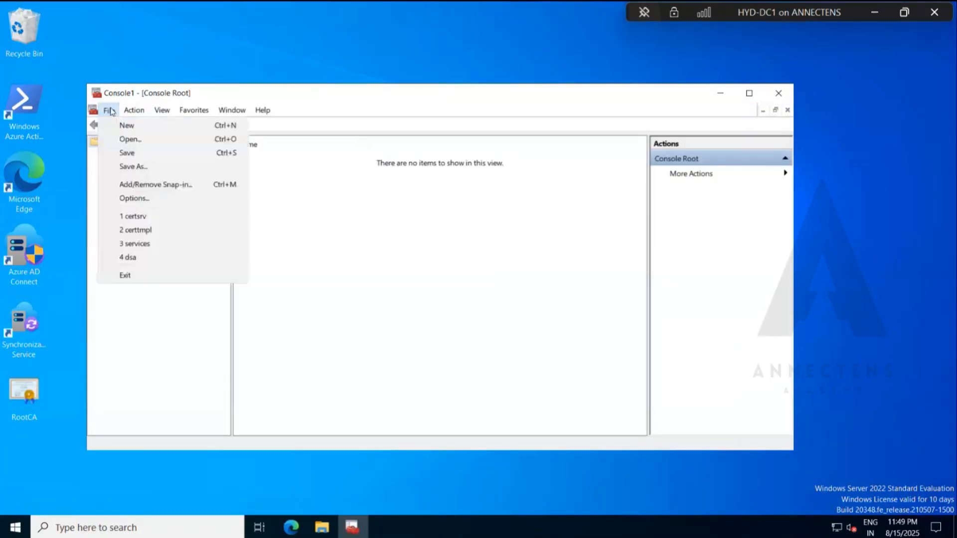
left_click(190, 184)
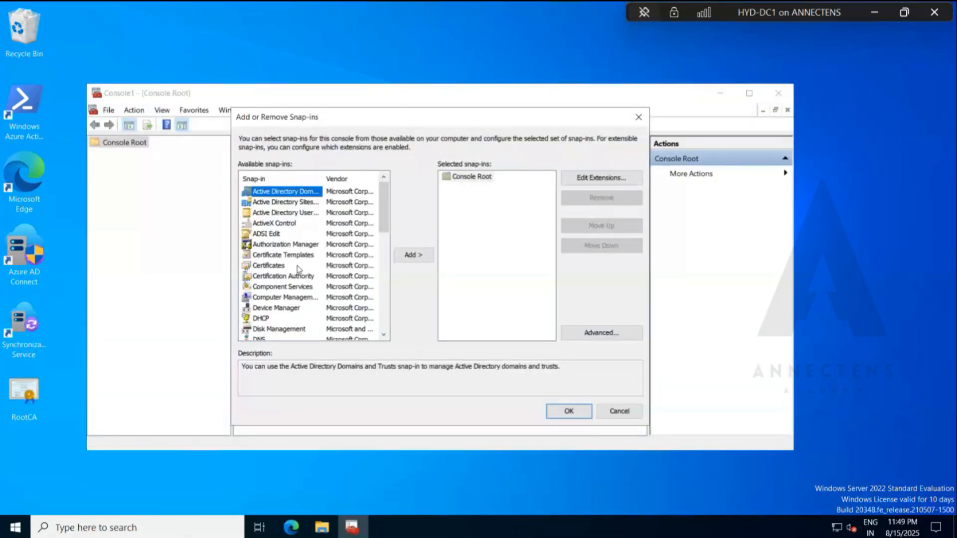
left_click(283, 276)
left_click(413, 256)
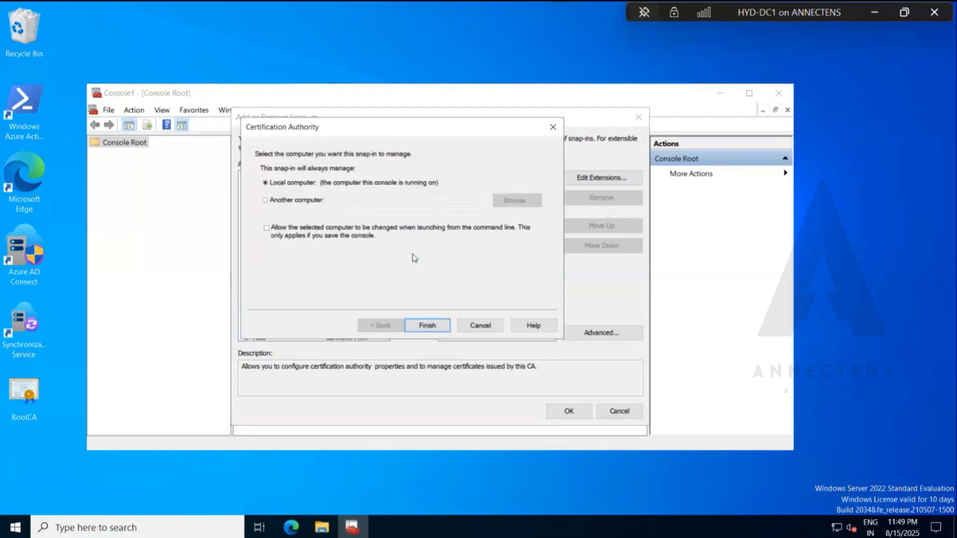
left_click(426, 327)
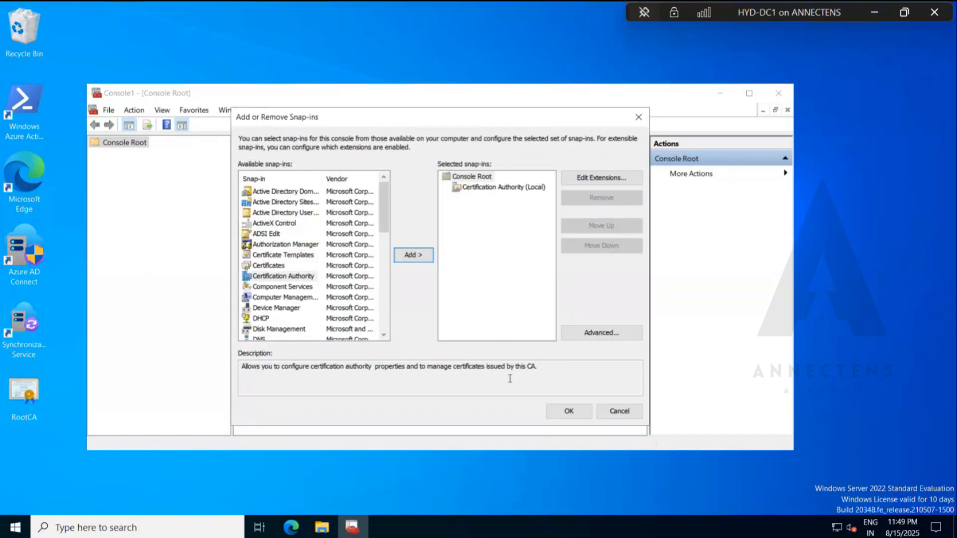
left_click(559, 418)
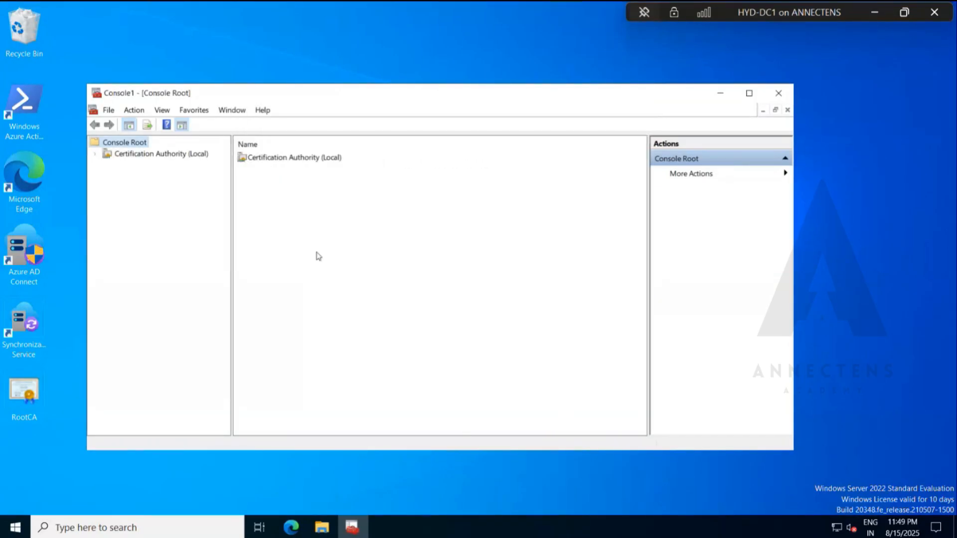
View the Certificate Templates folder under corp-DC1-CA through the snap-in, and close the console without saving it.
left_click(95, 153)
left_click(109, 166)
left_click(178, 221)
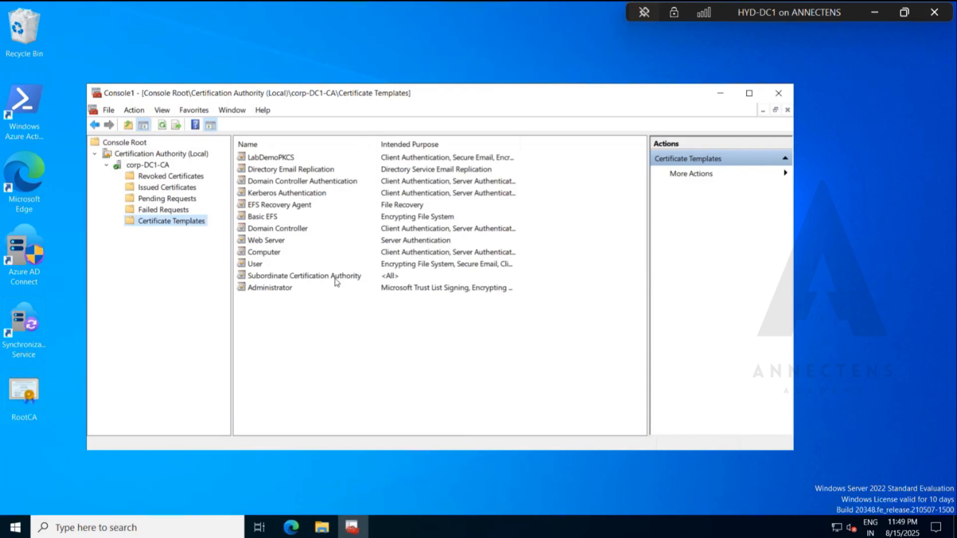
left_click(780, 97)
left_click(426, 308)
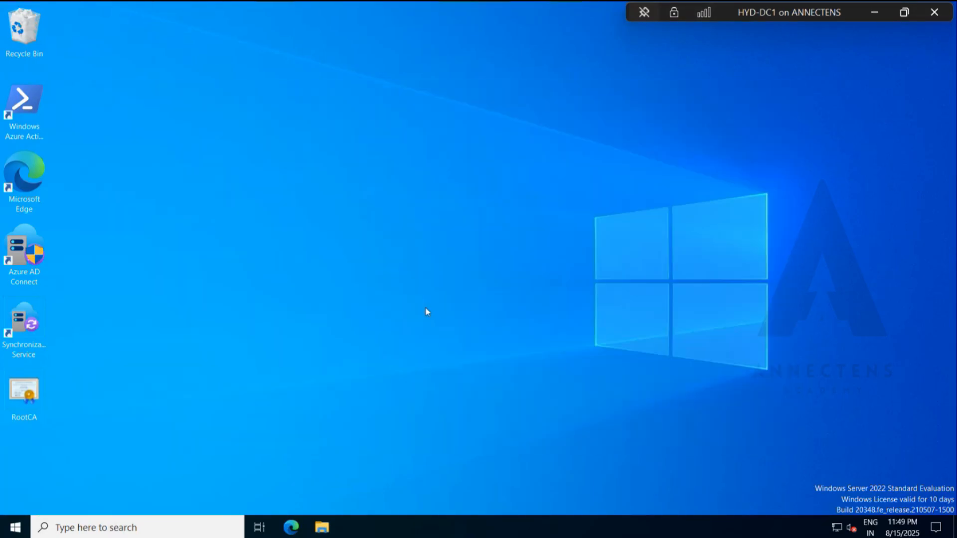
Run certsrv.msc again, maximize the Certification Authority console and open the Certificate Templates folder of corp-DC1-CA.
key("super+r")
key("Down")
key("Return")
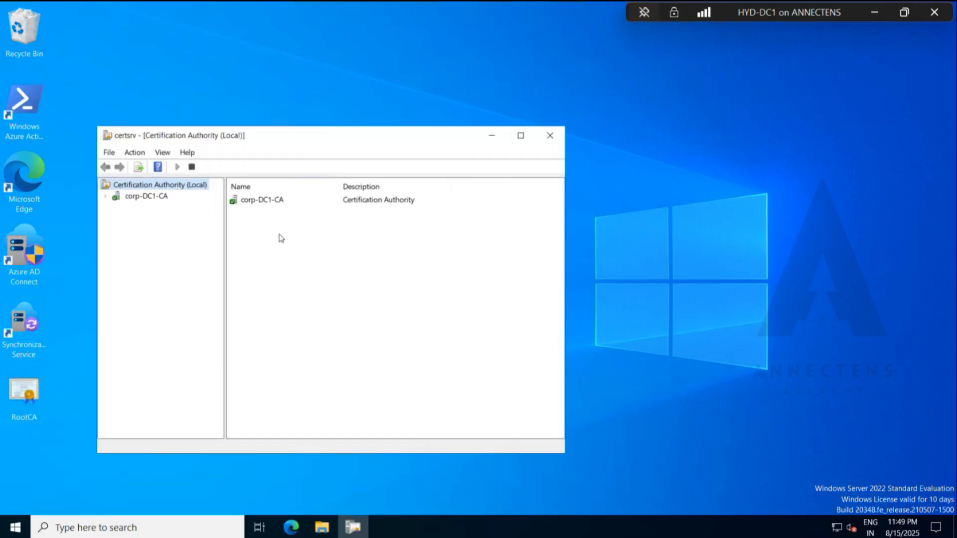
left_click(521, 135)
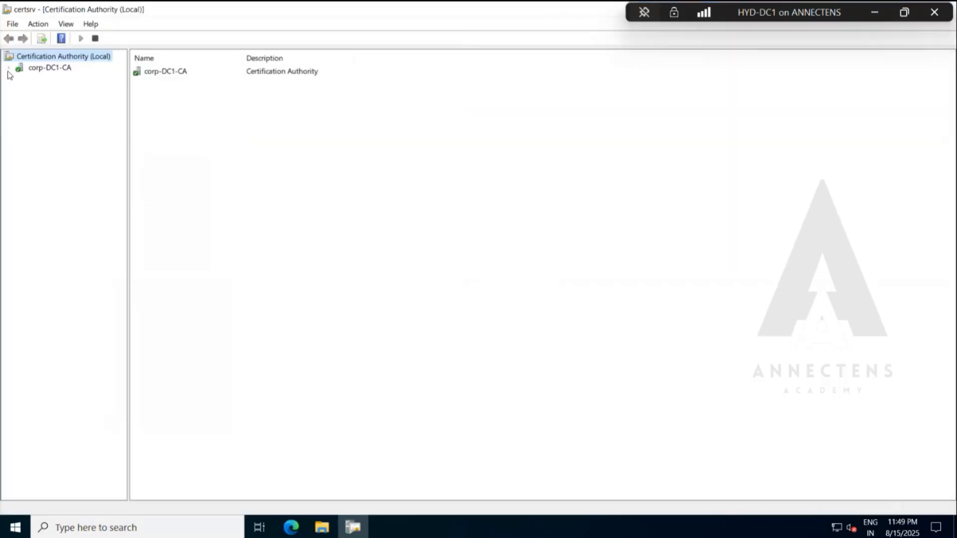
left_click(8, 69)
left_click(59, 124)
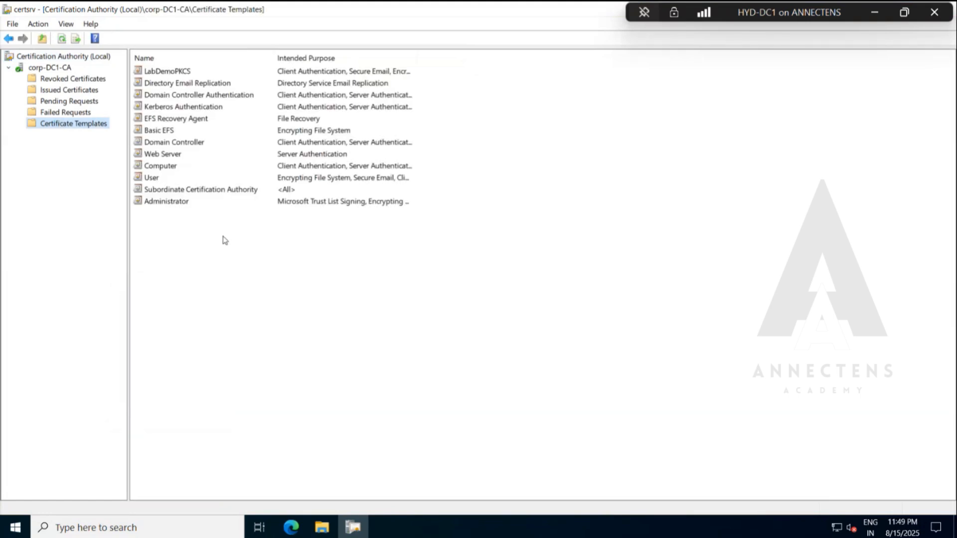
View the folders of corp-DC1-CA and its entry in the Certification Authority (Local) root.
left_click(69, 66)
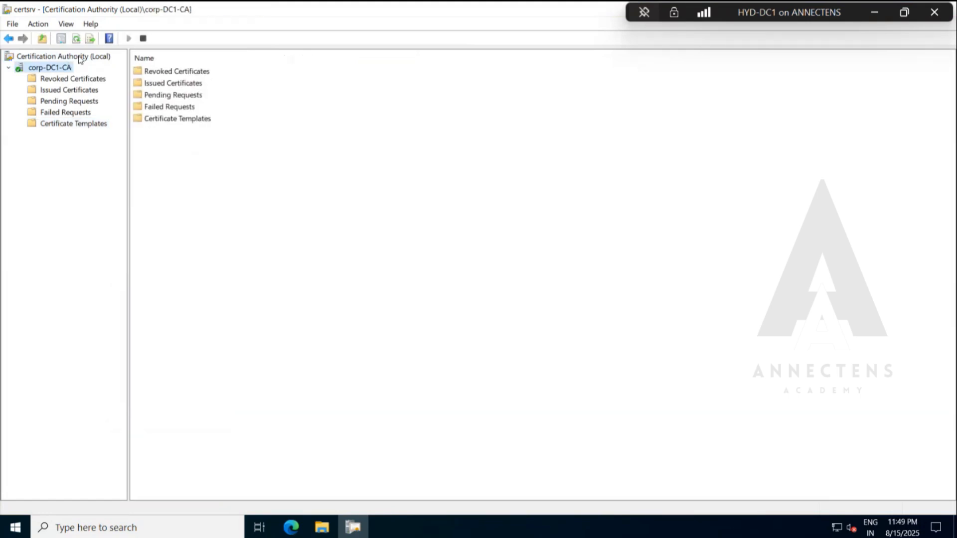
left_click(80, 57)
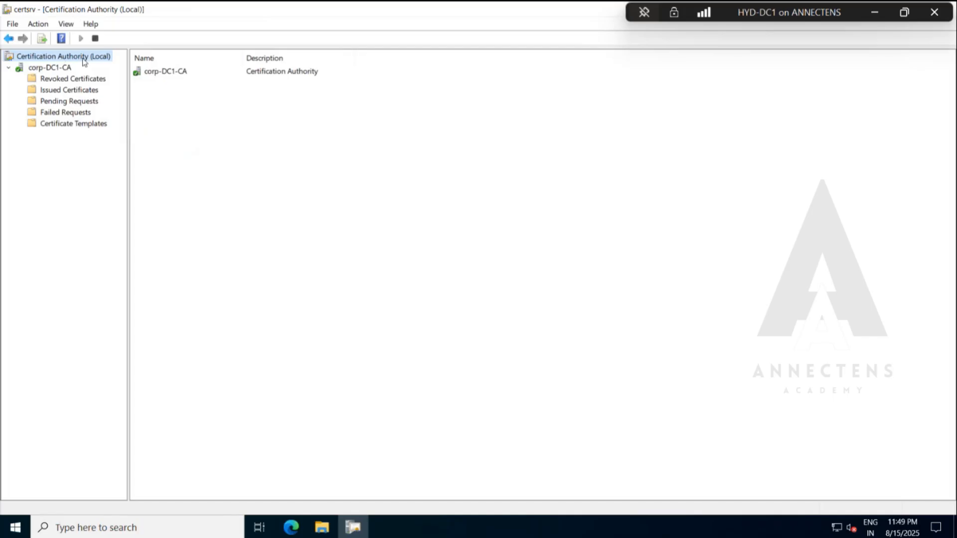
left_click(153, 73)
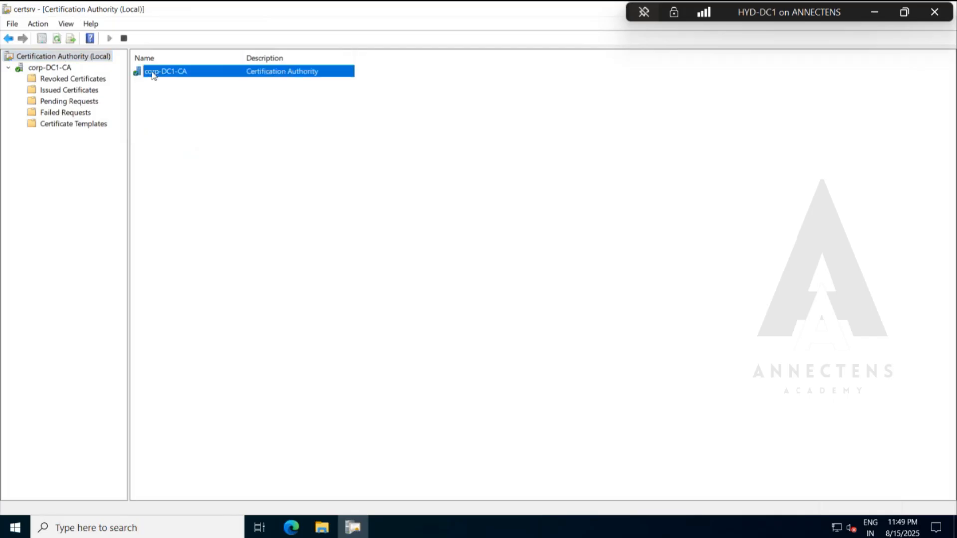
left_click(192, 80)
left_click(179, 74)
Return to Certificate Templates, widen the Intended Purpose column, narrow the Name column and select the User template.
left_click(78, 125)
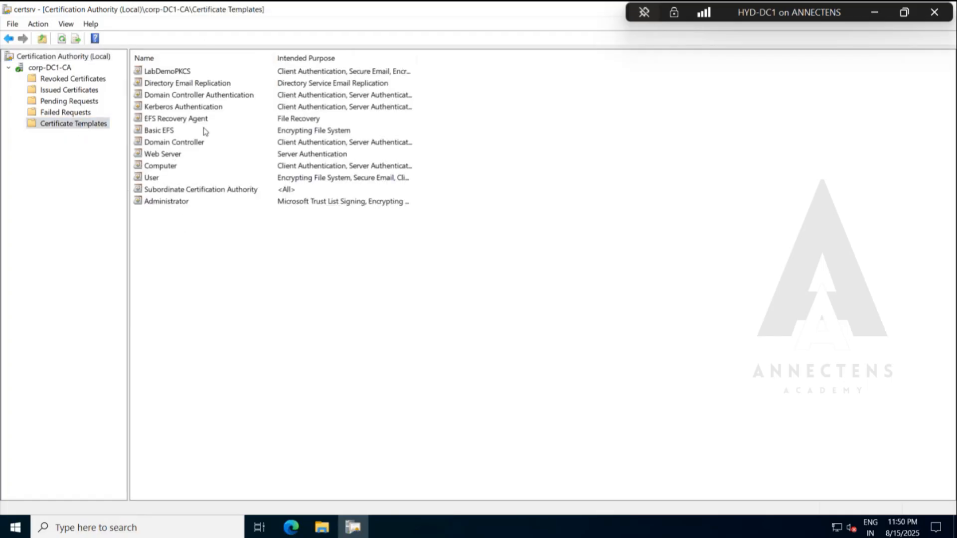
left_click_drag(417, 59, 623, 60)
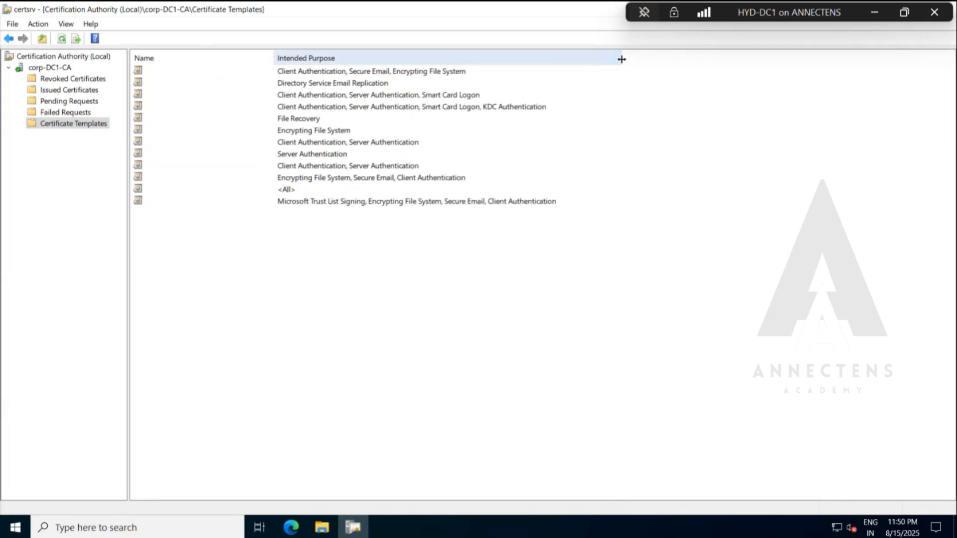
left_click_drag(273, 57, 233, 58)
left_click(153, 180)
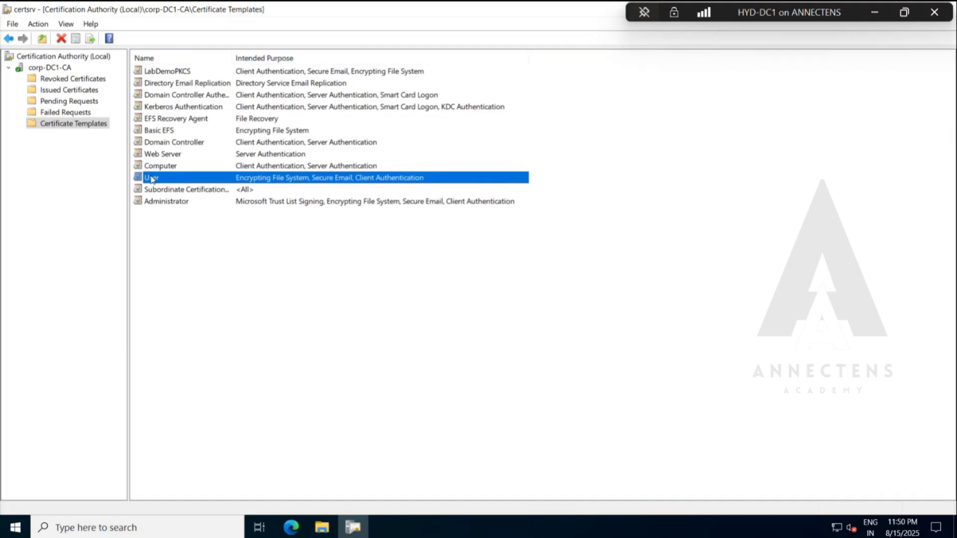
right_click(153, 180)
left_click(382, 255)
left_click(382, 256)
left_click(178, 180)
Open the Certificate Templates Console through the folder's Manage command and look through the template list.
right_click(92, 128)
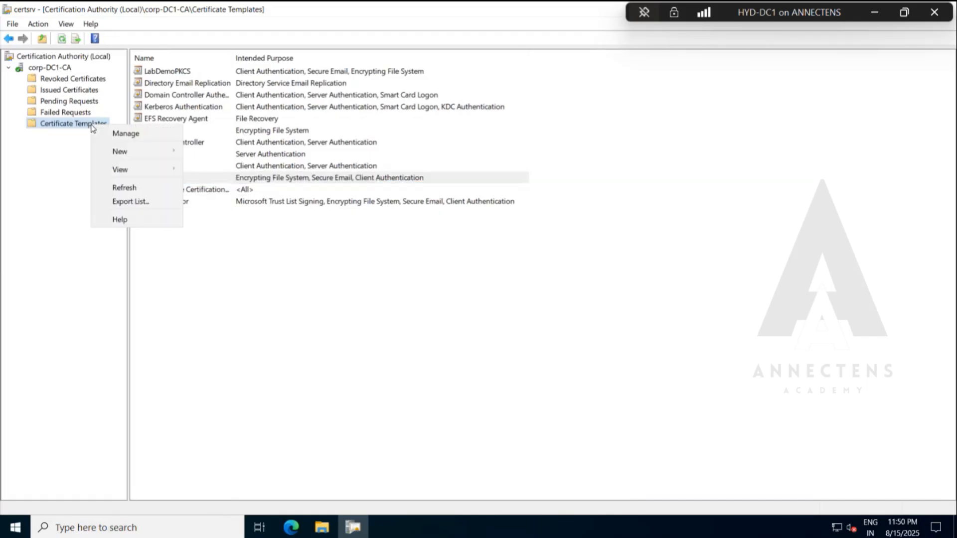
left_click(141, 136)
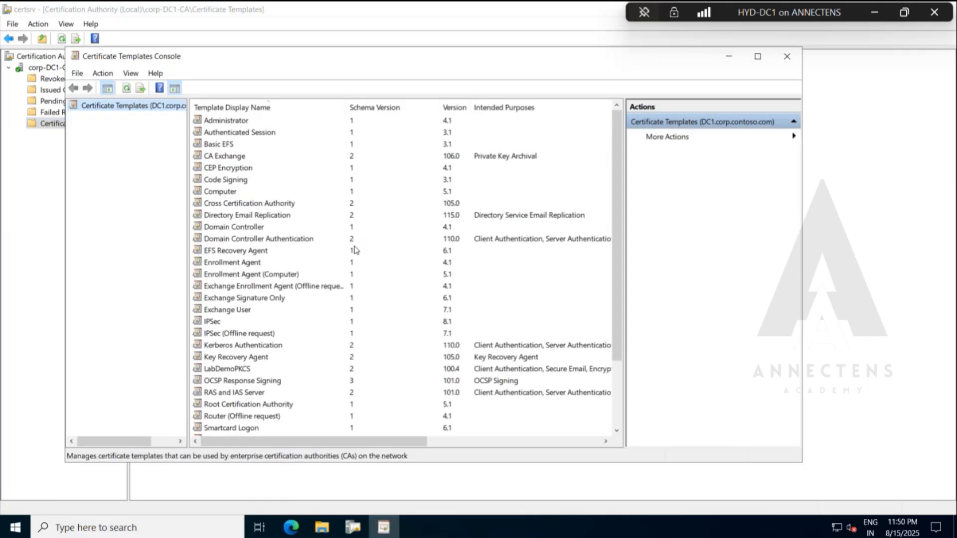
scroll(294, 226, "down", 3)
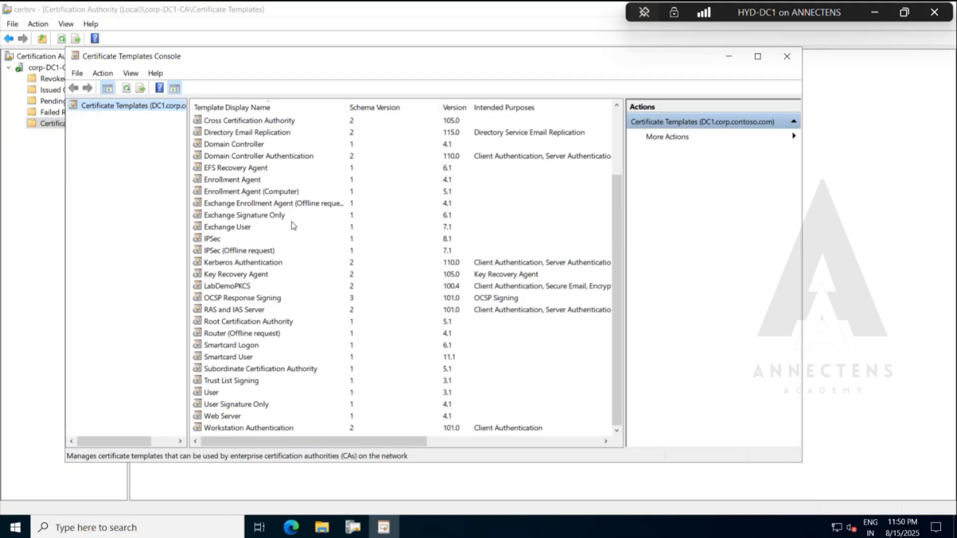
scroll(293, 226, "up", 3)
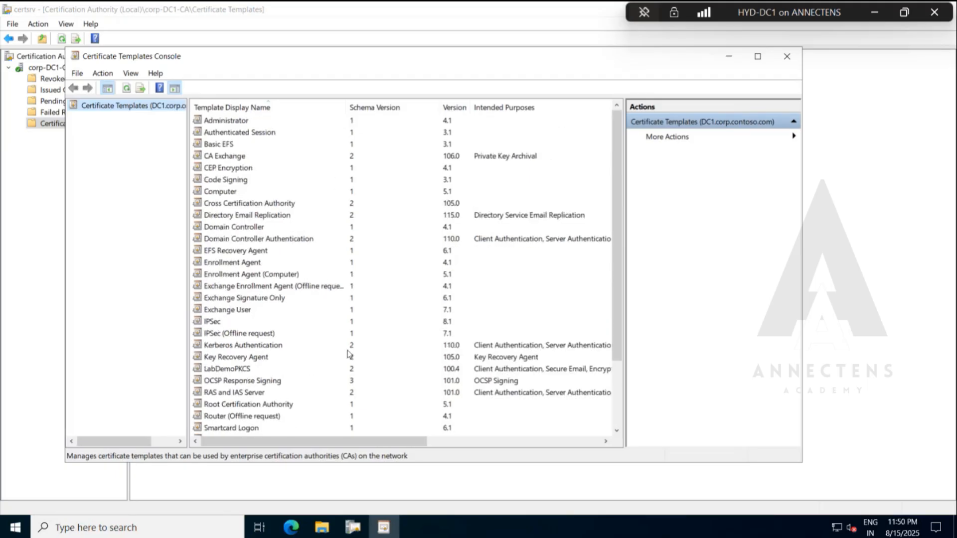
scroll(274, 333, "down", 3)
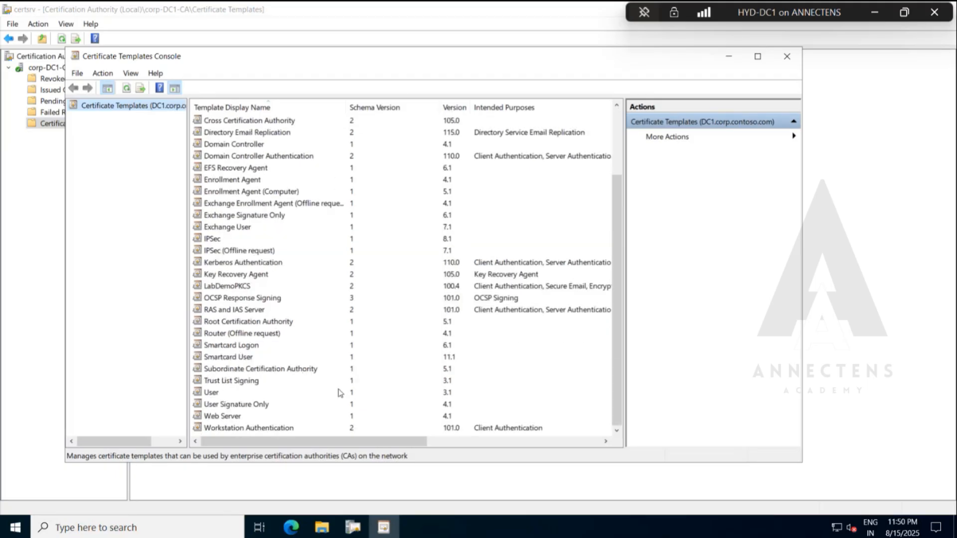
Duplicate the User template, move its properties dialog aside and dismiss the incoming call notification.
left_click(214, 394)
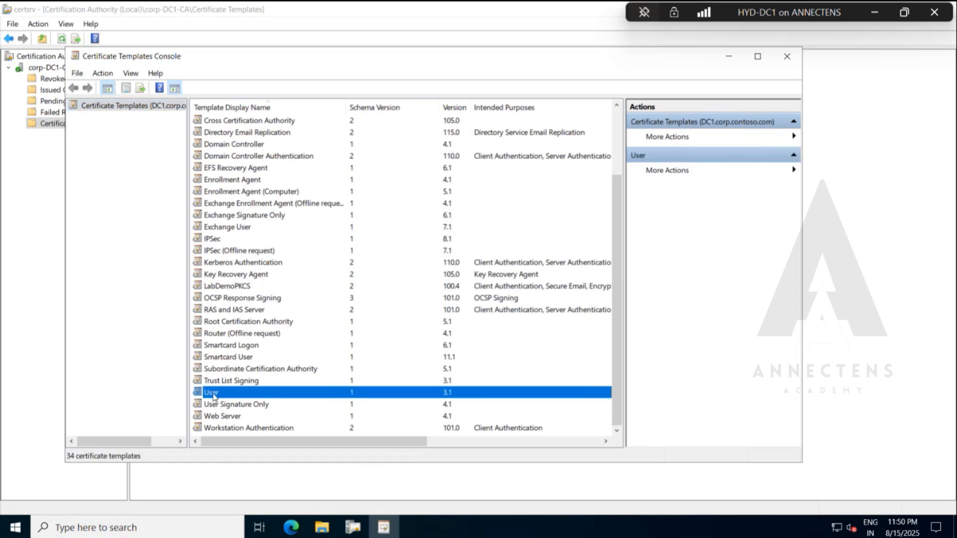
right_click(273, 394)
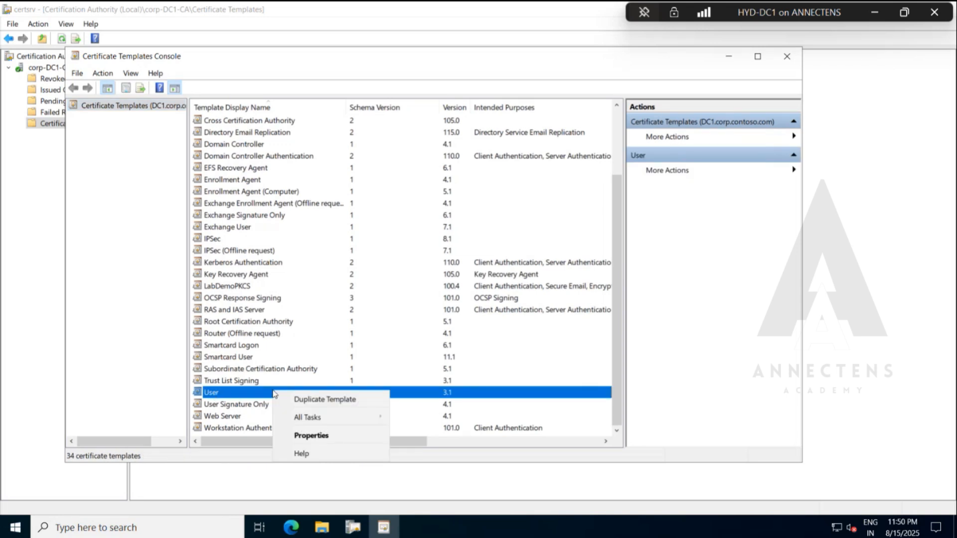
left_click(340, 404)
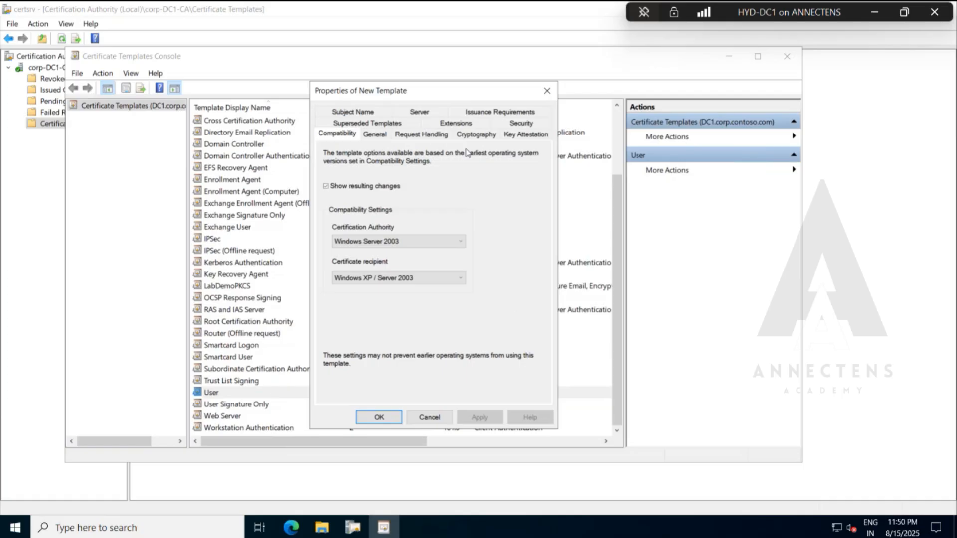
left_click_drag(458, 97, 325, 79)
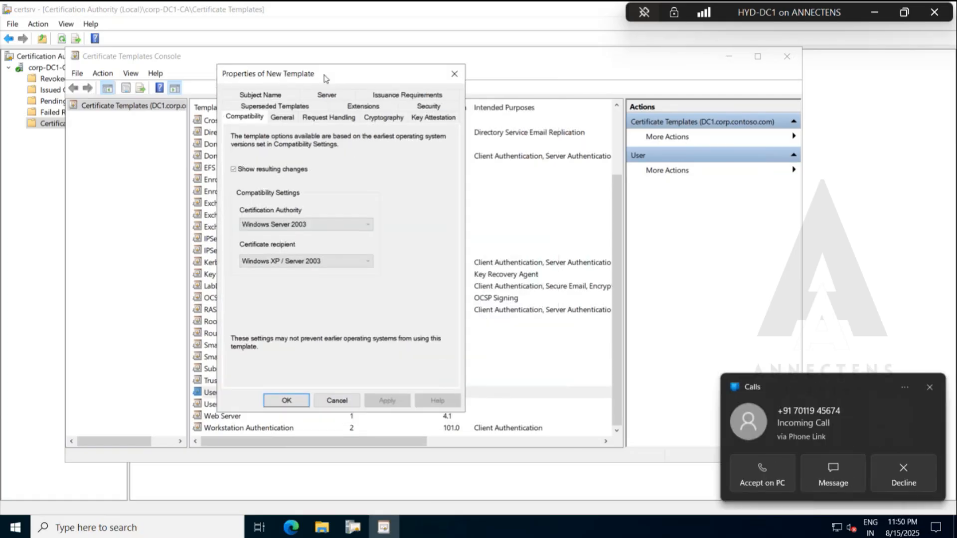
left_click(901, 462)
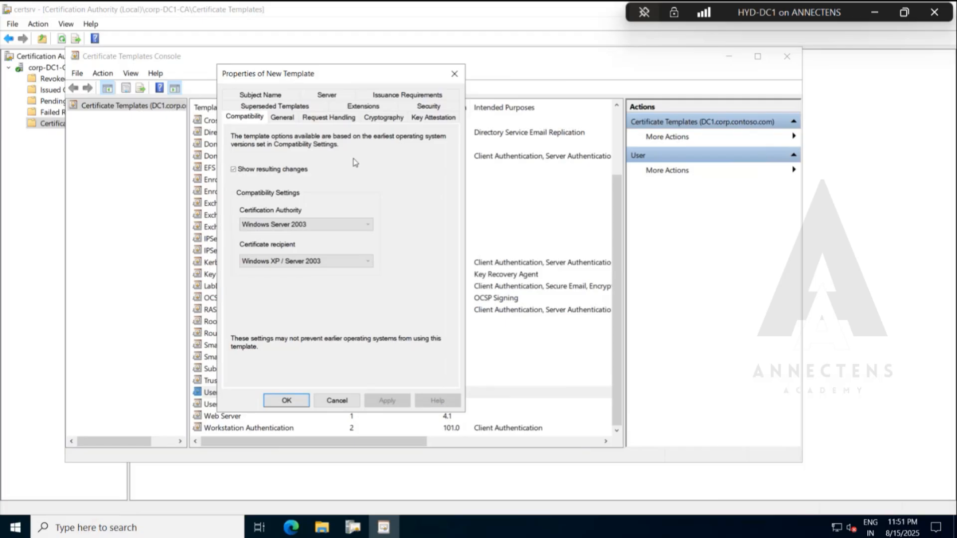
Review the compatibility options for the certification authority and certificate recipient, keeping Windows Server 2003 and Windows XP / Server 2003.
left_click(325, 227)
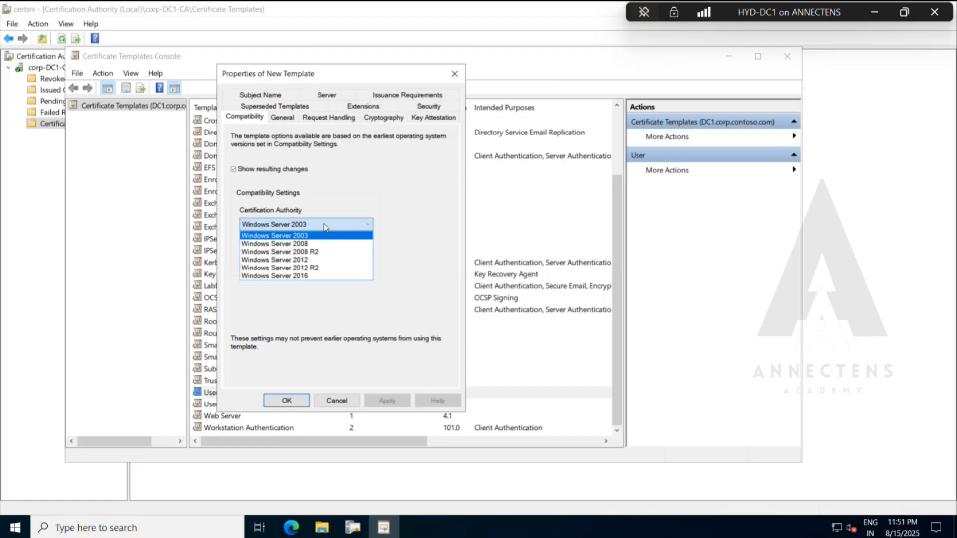
left_click(380, 185)
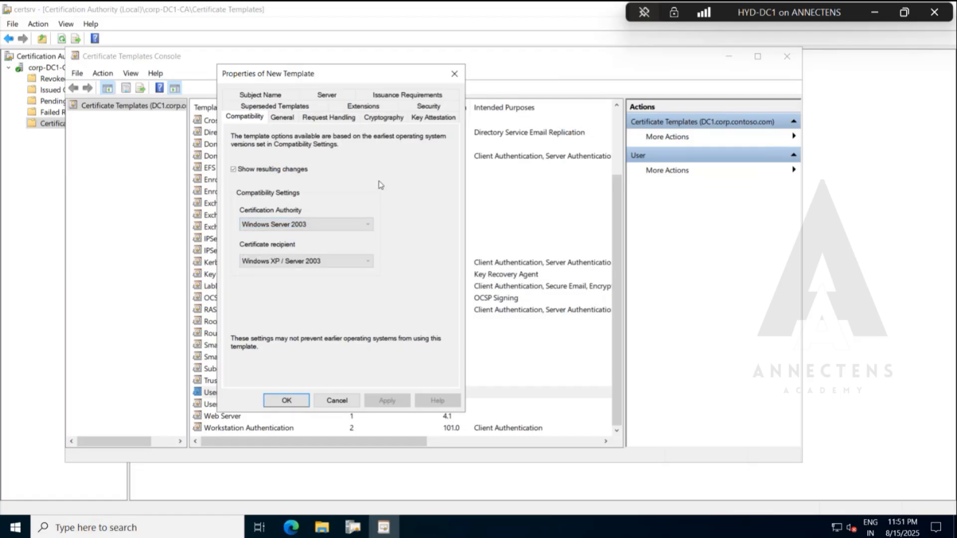
left_click(328, 265)
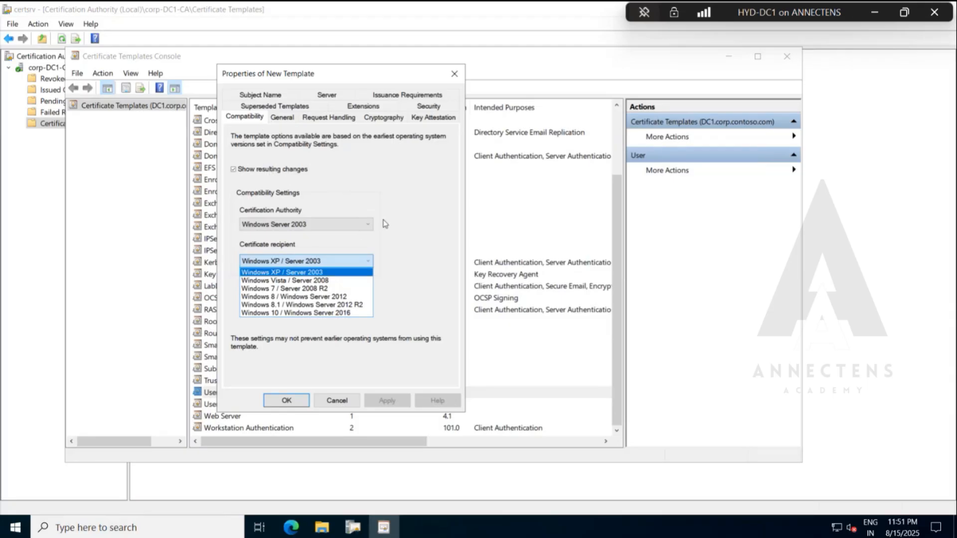
left_click(342, 261)
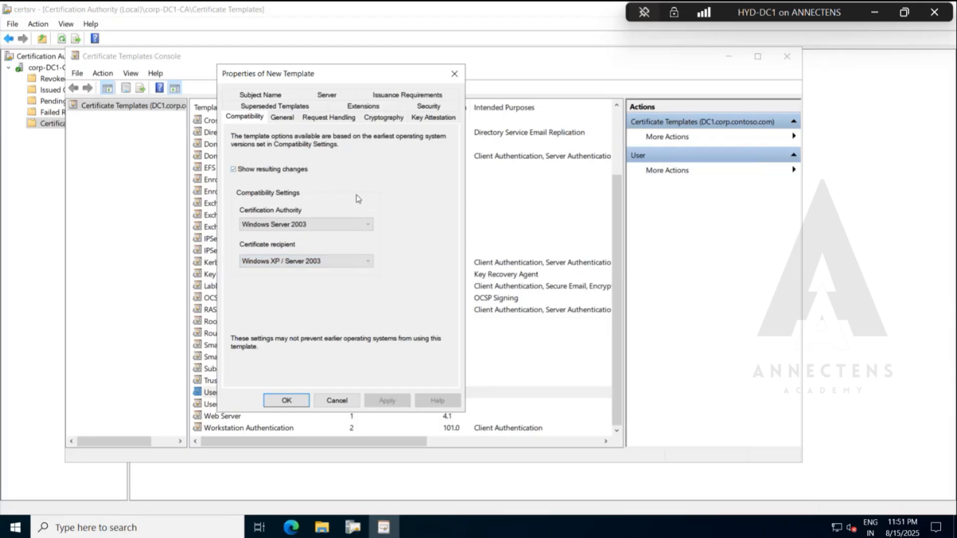
Name the new template PKCSDemo and turn off publishing the certificate in Active Directory.
left_click(287, 120)
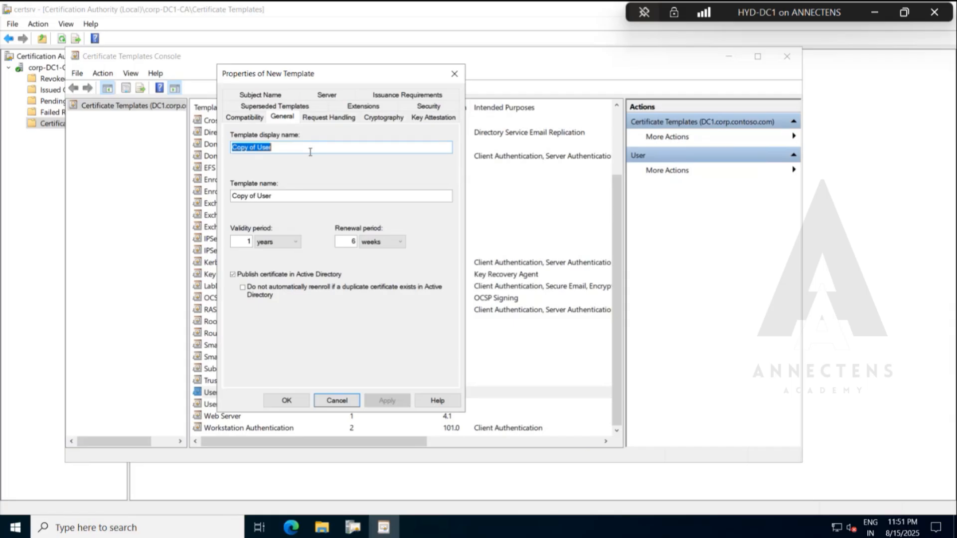
type("PKCS")
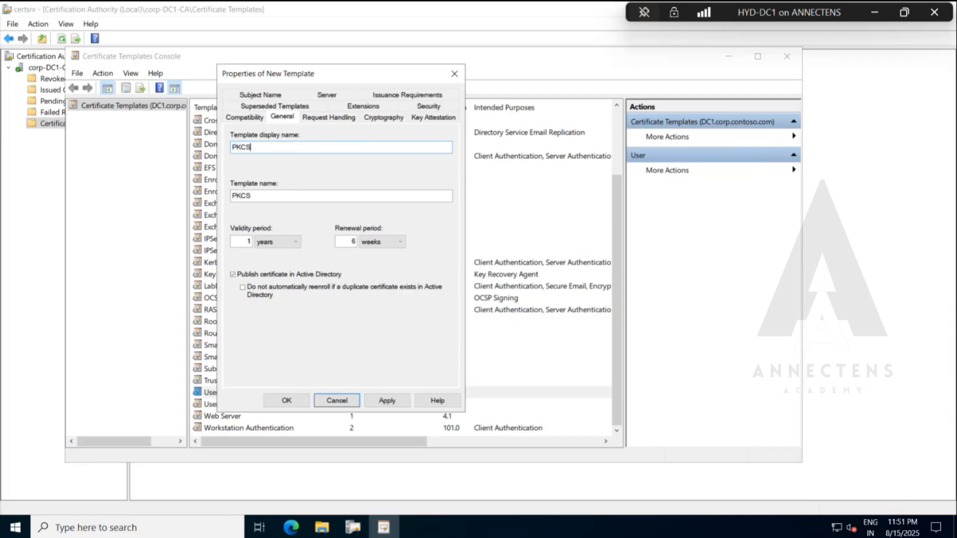
type("C")
key("BackSpace")
type("DemoLab")
key("BackSpace")
key("BackSpace")
key("BackSpace")
left_click(264, 275)
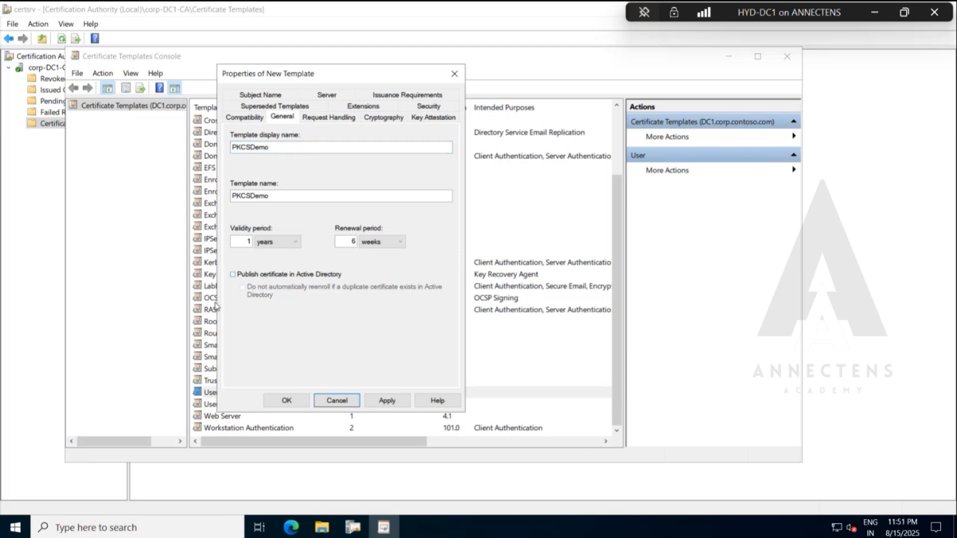
Check the new template's display name and template name, then review its request handling options.
double_click(288, 145)
key("Tab")
key("shift+Tab")
left_click(323, 119)
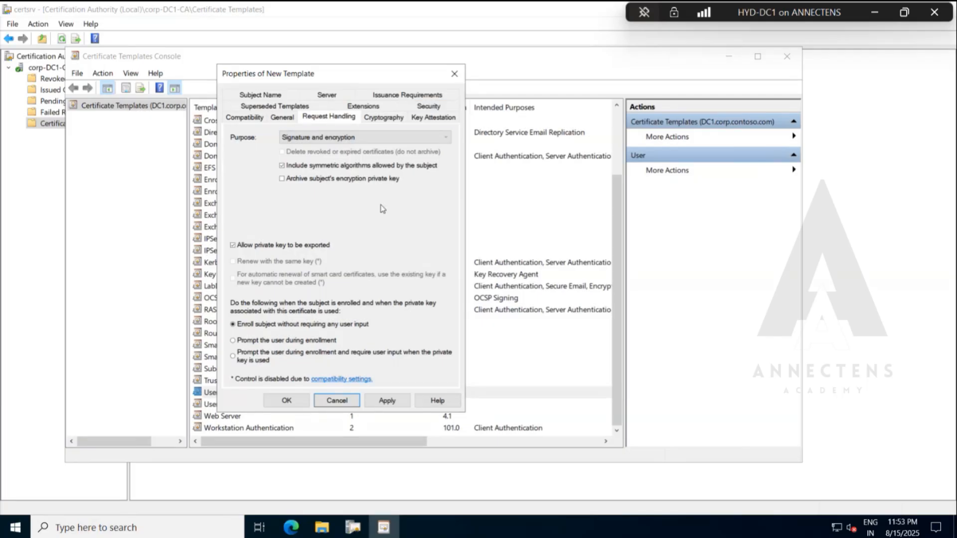
Review the template's minimum key size, the list of cryptographic providers and the key attestation options.
left_click(385, 117)
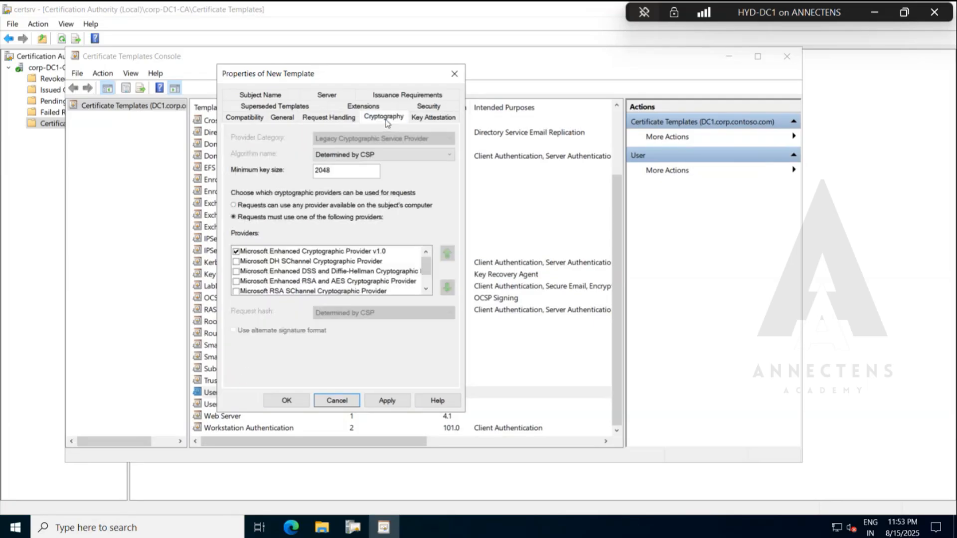
double_click(354, 173)
left_click(336, 172)
scroll(413, 284, "down", 1)
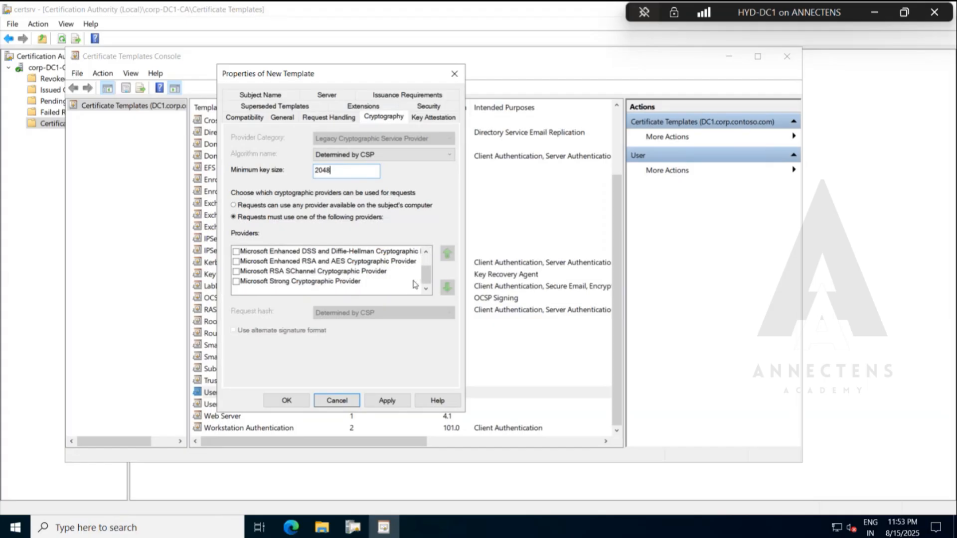
scroll(413, 284, "up", 1)
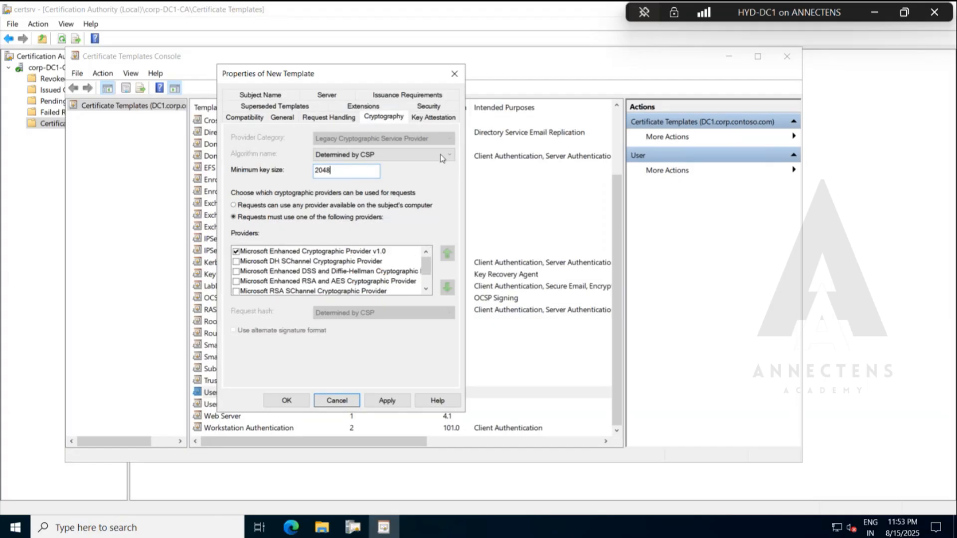
left_click(449, 121)
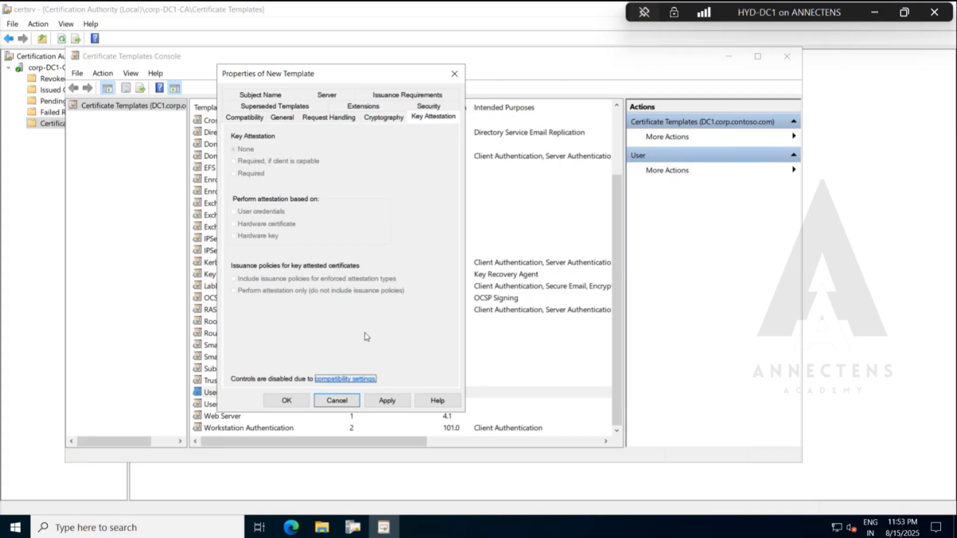
Start adding a principal to the template's security permissions and include Computers among the searchable object types.
left_click(418, 108)
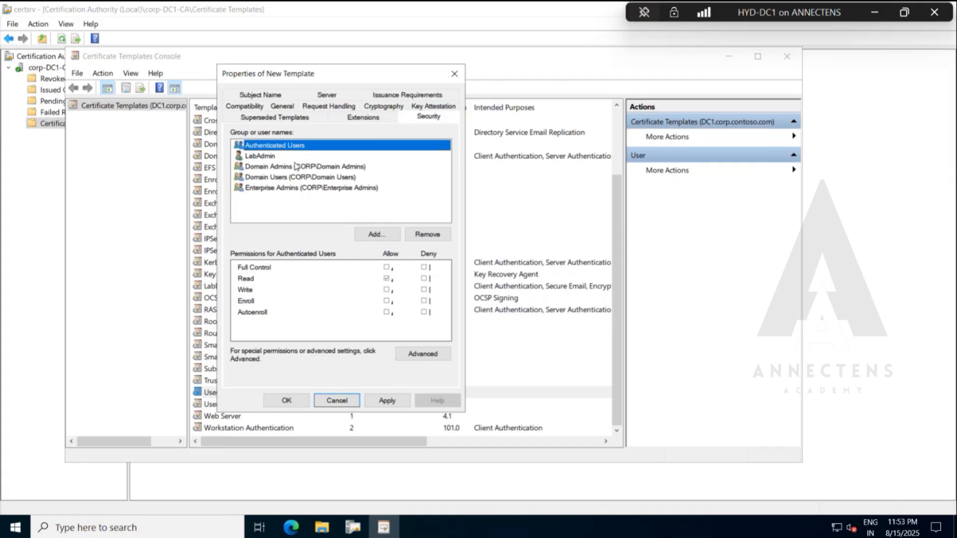
left_click(371, 237)
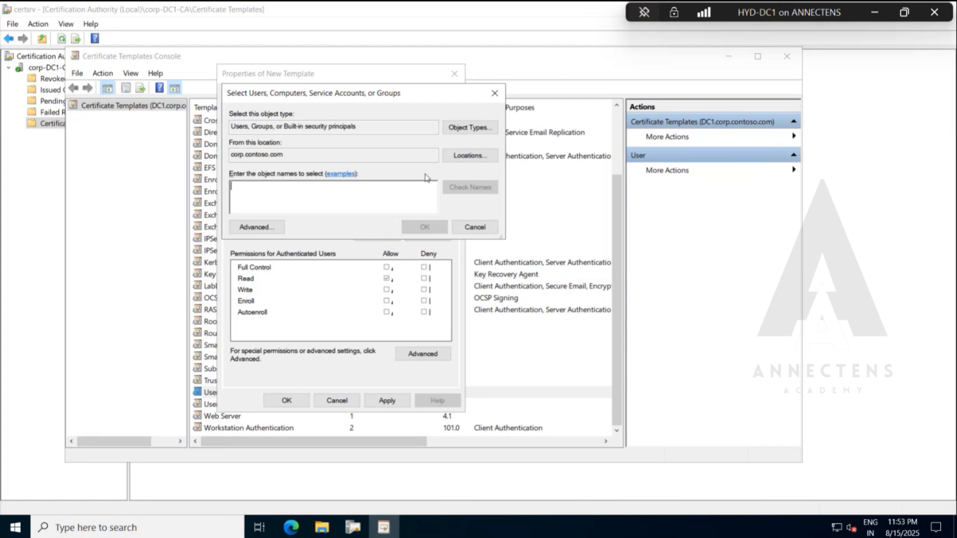
left_click(468, 128)
left_click(276, 187)
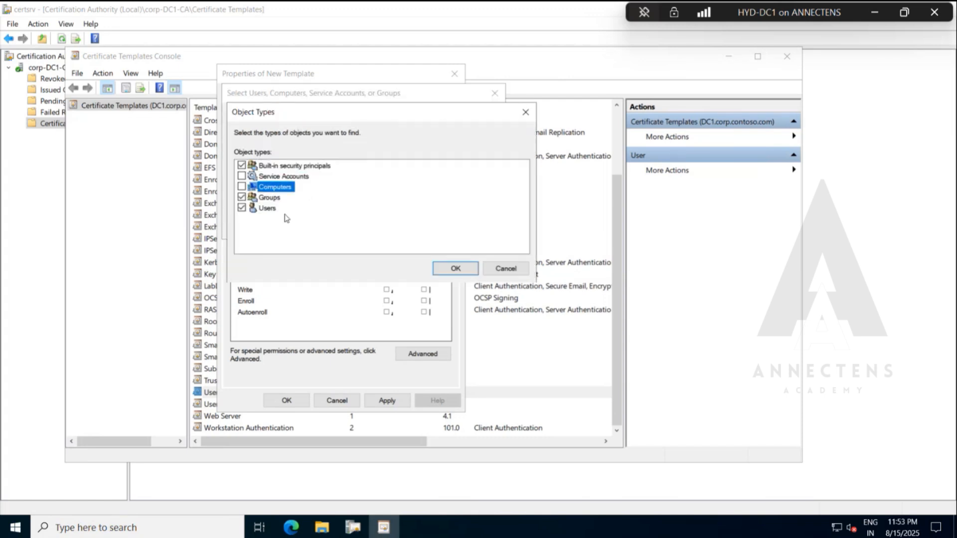
left_click(242, 187)
left_click(439, 269)
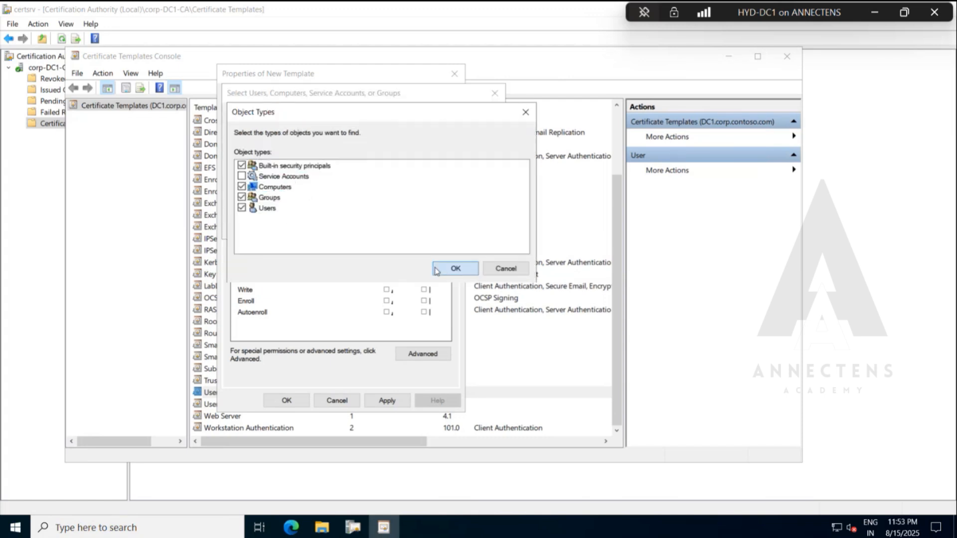
Add the computer cm1 to the template's permissions and allow it Enroll and Autoenroll.
type("cm1")
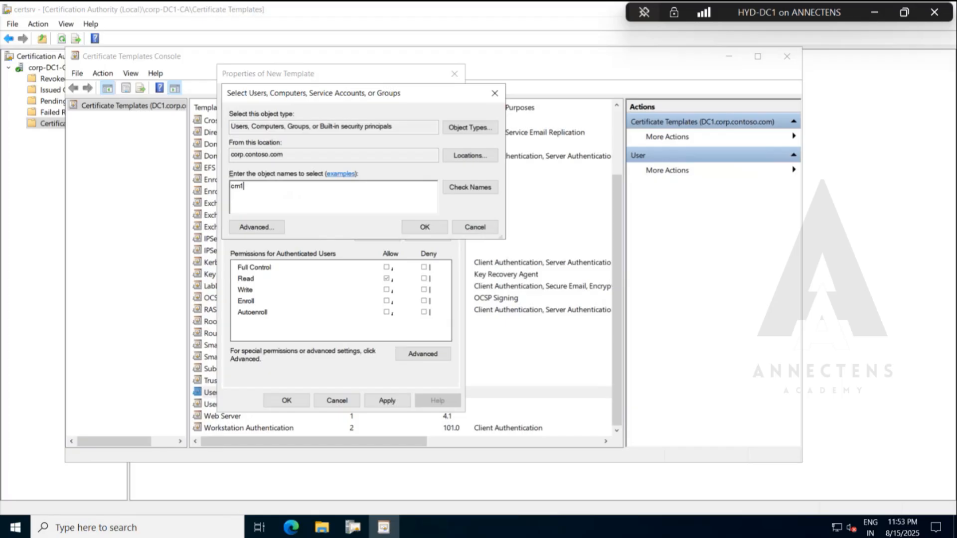
left_click(468, 188)
left_click(426, 228)
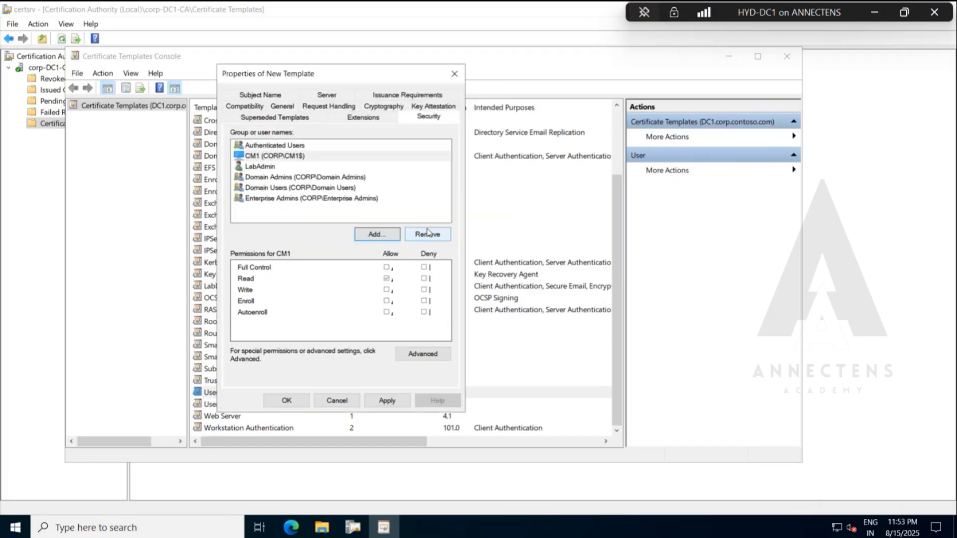
left_click(387, 301)
left_click(387, 313)
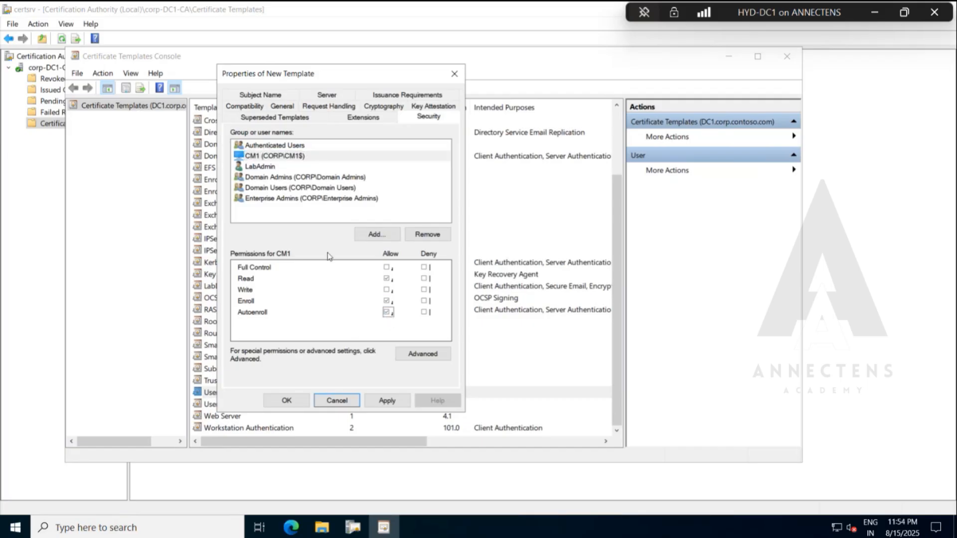
Inspect CM1's Read permission entry in the template's advanced security settings without changing it.
left_click(414, 355)
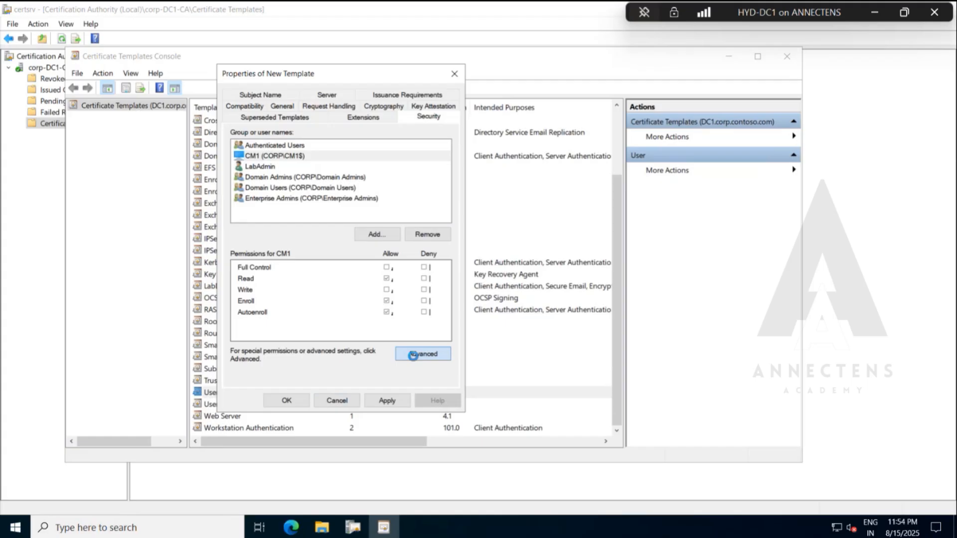
left_click(337, 248)
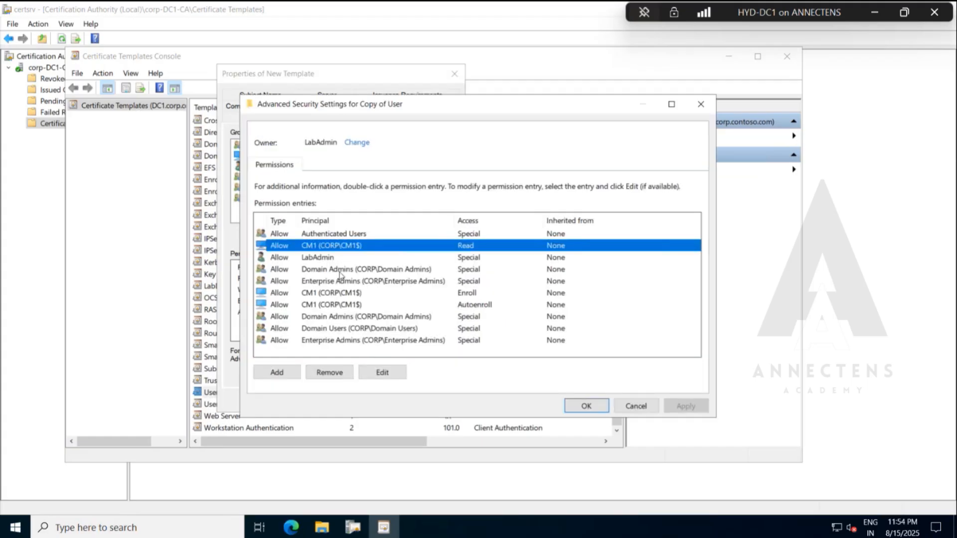
left_click(383, 373)
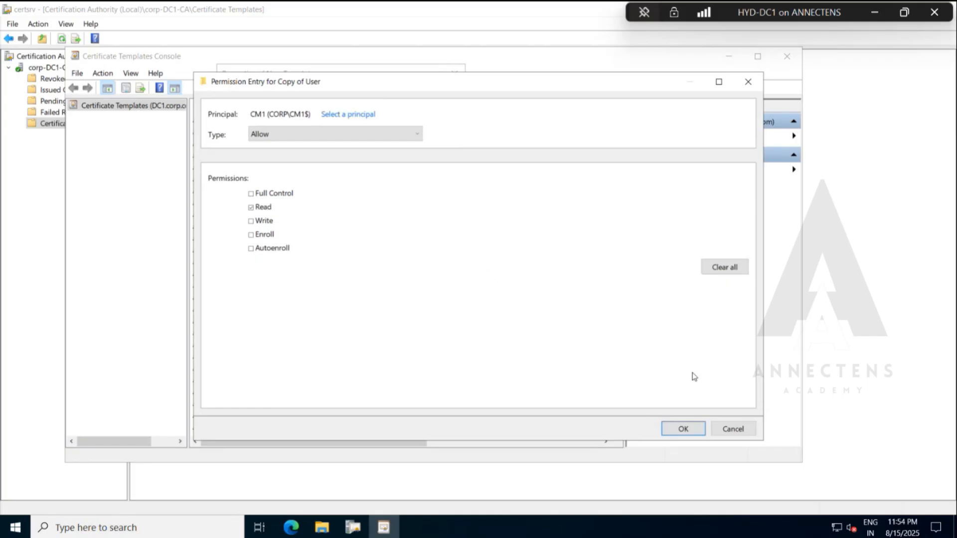
left_click(732, 429)
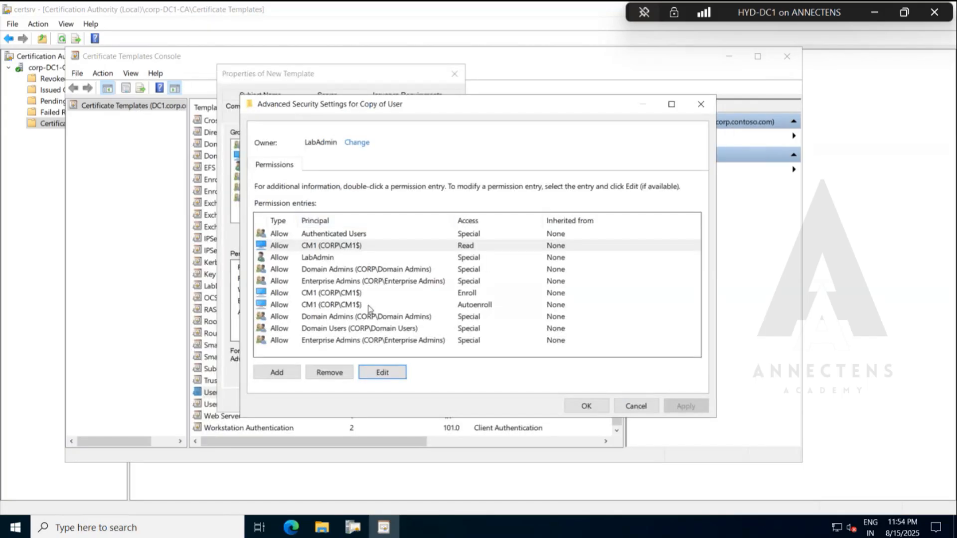
left_click(357, 247)
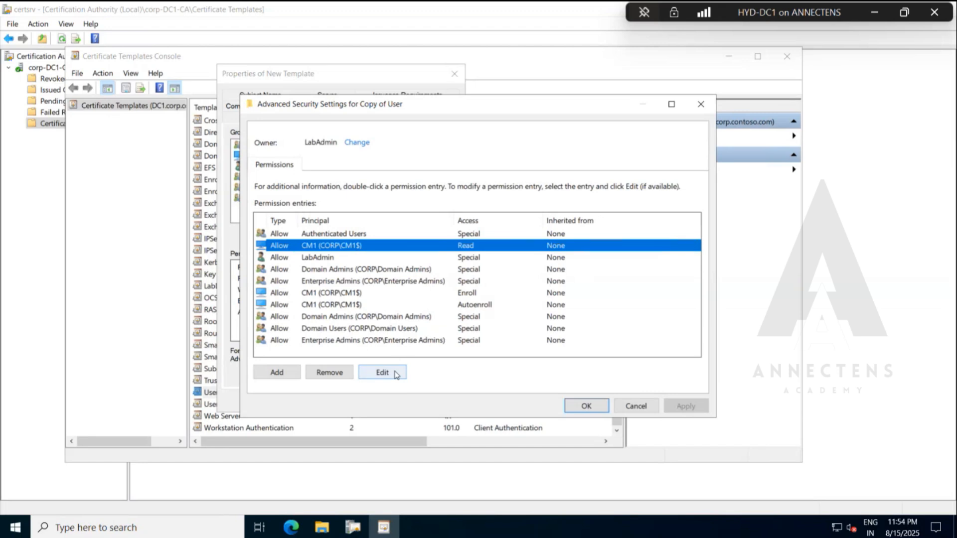
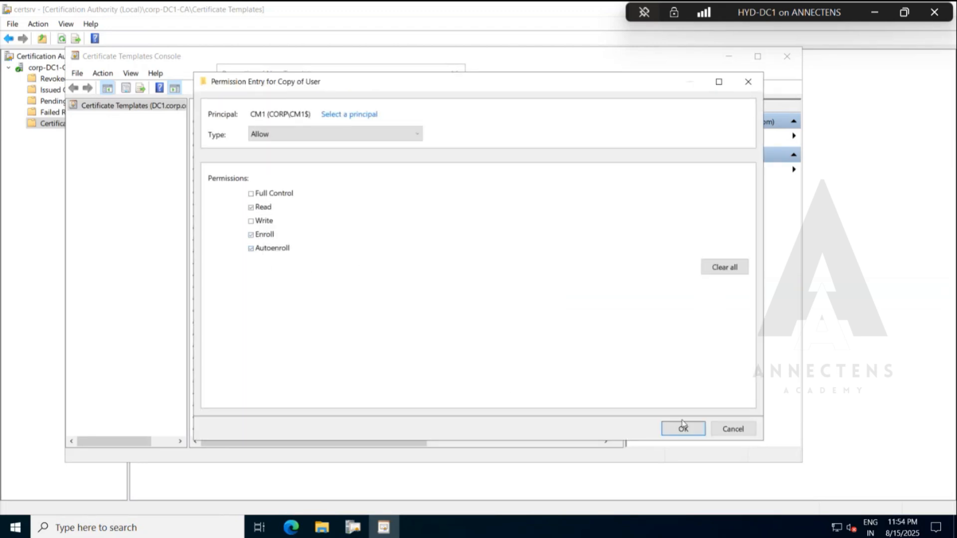
Accept CM1's allowed Read, Enroll and Autoenroll permissions and the advanced security settings, then select CM1 in the template's security list.
left_click(696, 436)
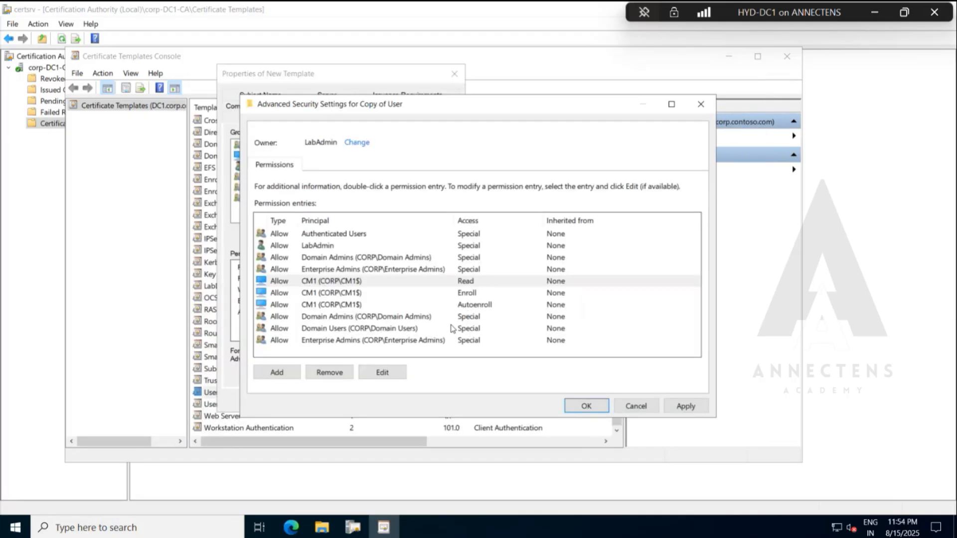
left_click(586, 406)
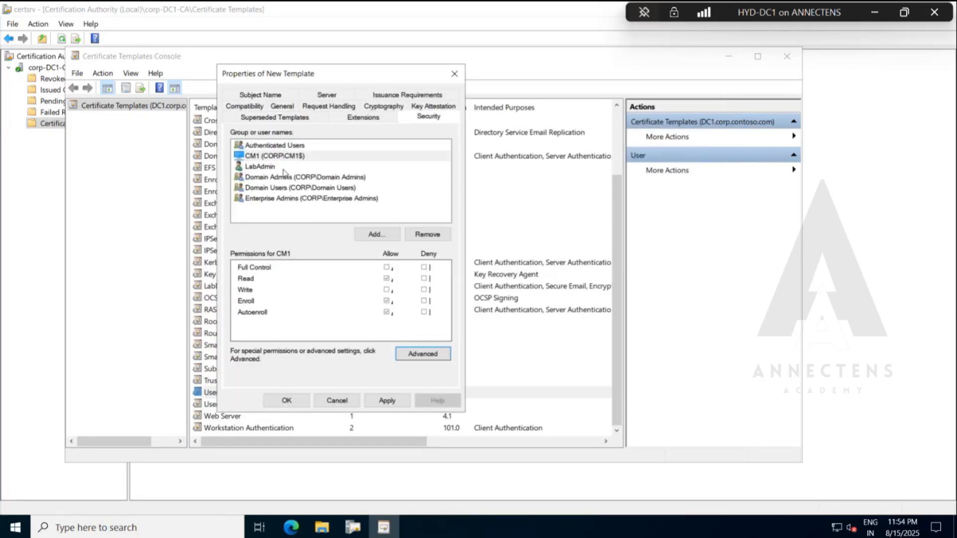
left_click(277, 156)
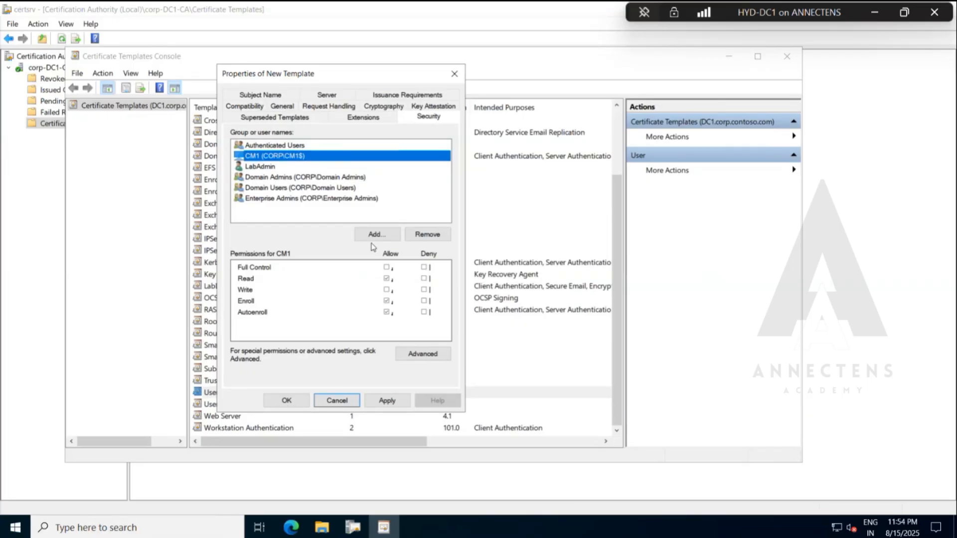
Review the new template's Application Policies extension, checking Client Authentication, Secure Email and Encrypting File System, and close it without changes.
left_click(378, 119)
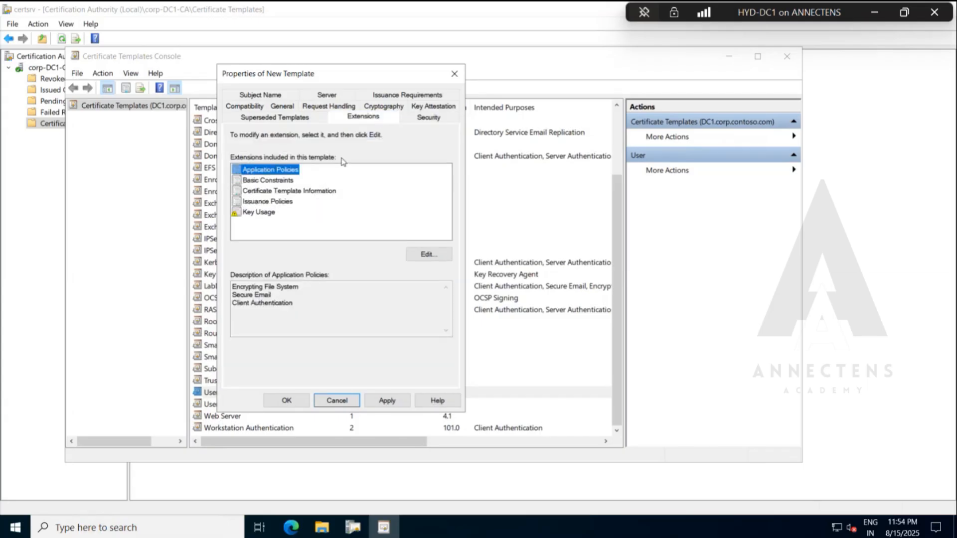
left_click(421, 254)
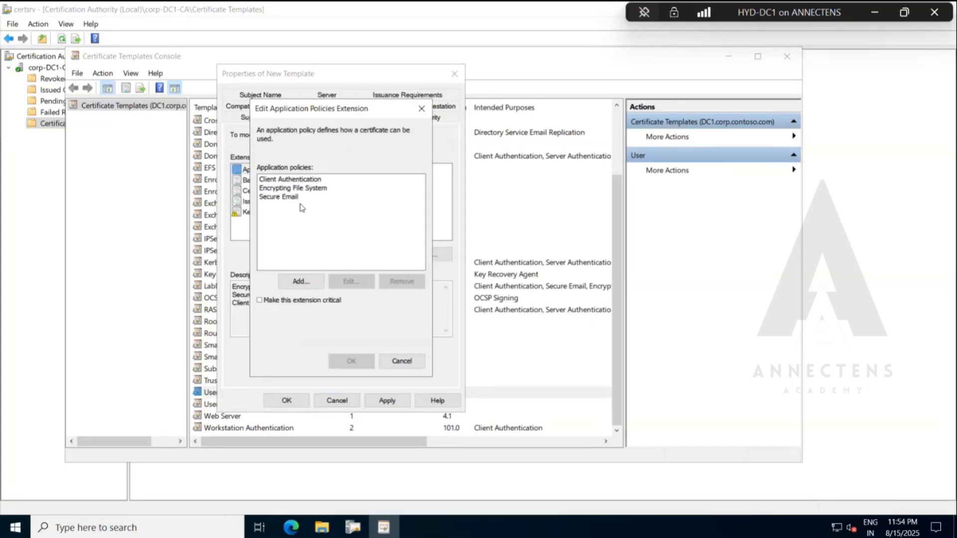
left_click(295, 180)
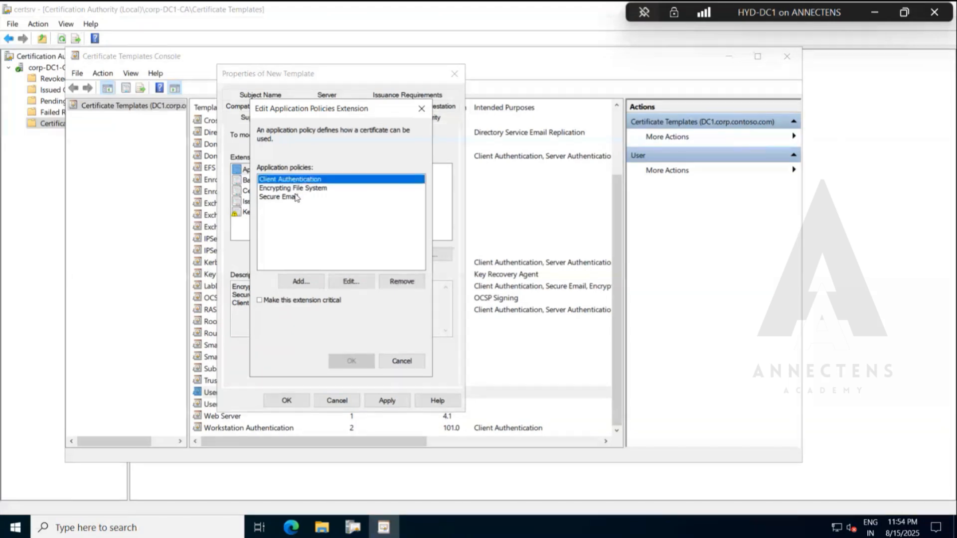
left_click(294, 198)
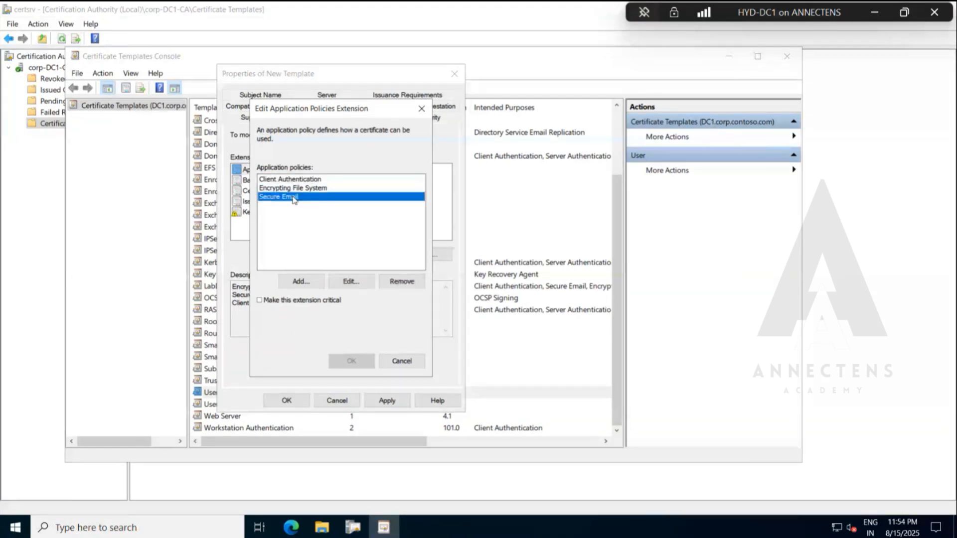
left_click(303, 190)
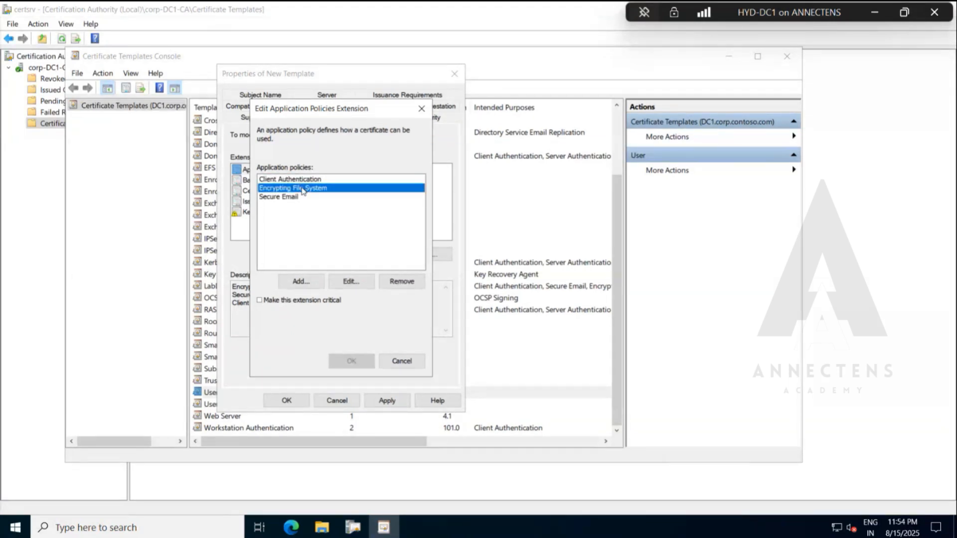
key("Up")
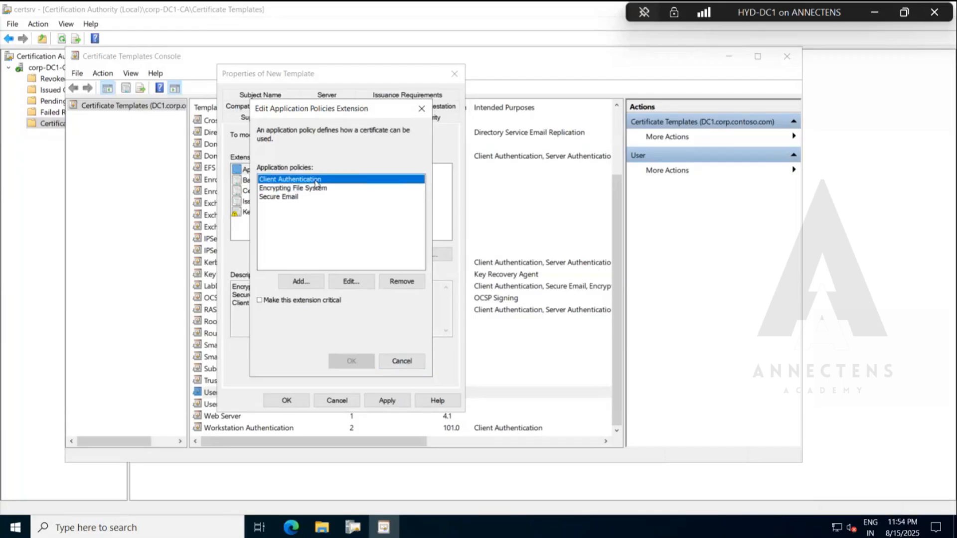
left_click(405, 364)
Examine the signature and encryption options of the template's Key Usage extension and close it without changes.
left_click(258, 214)
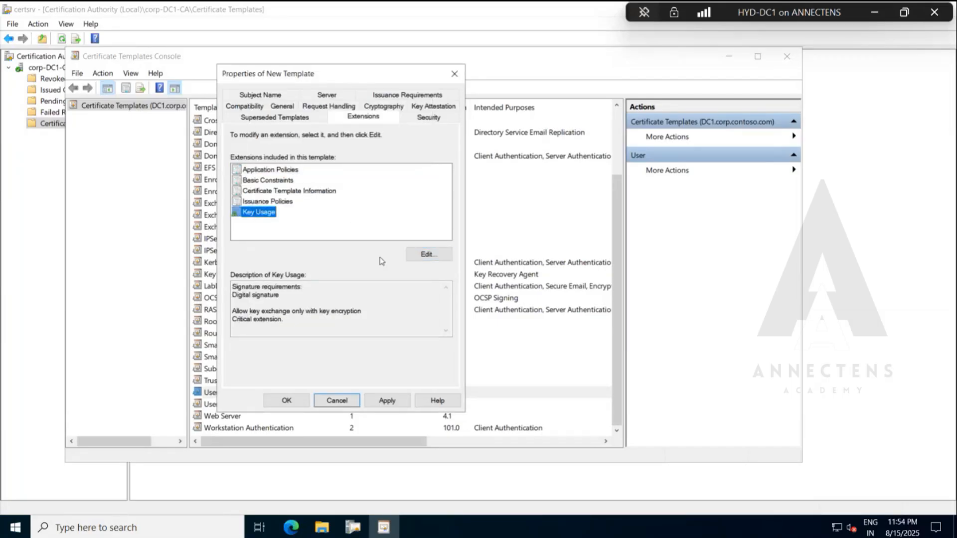
left_click(425, 256)
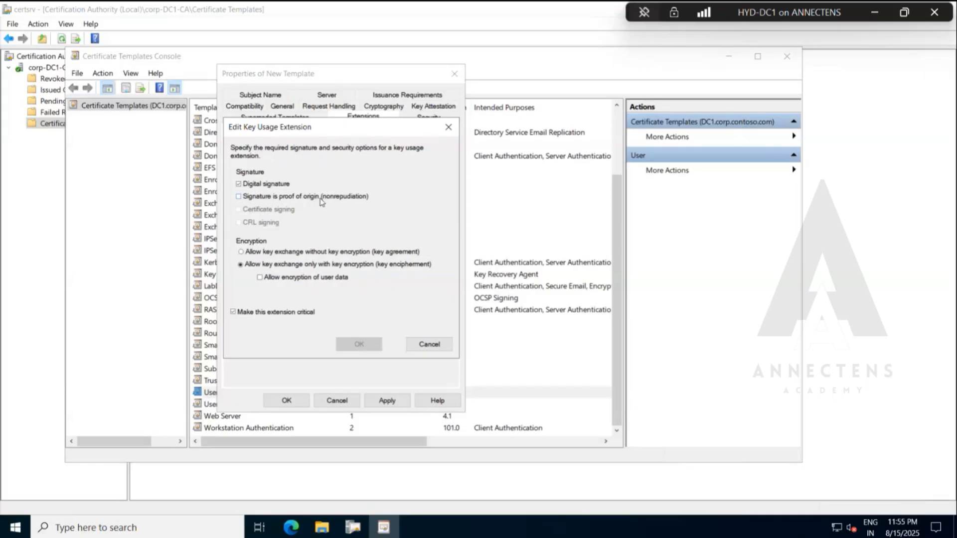
left_click(429, 344)
Check the new template's superseded templates list and open its subject name settings.
left_click(312, 118)
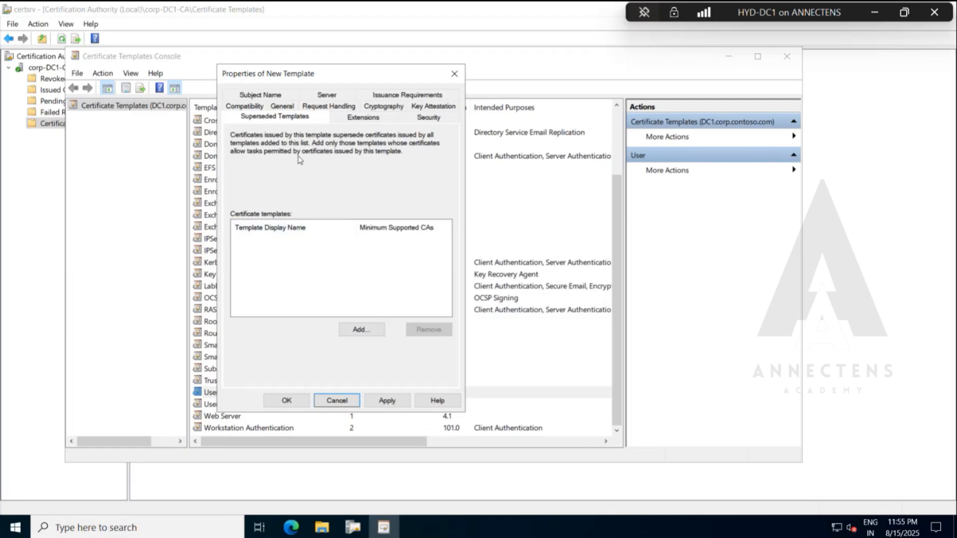
left_click(263, 96)
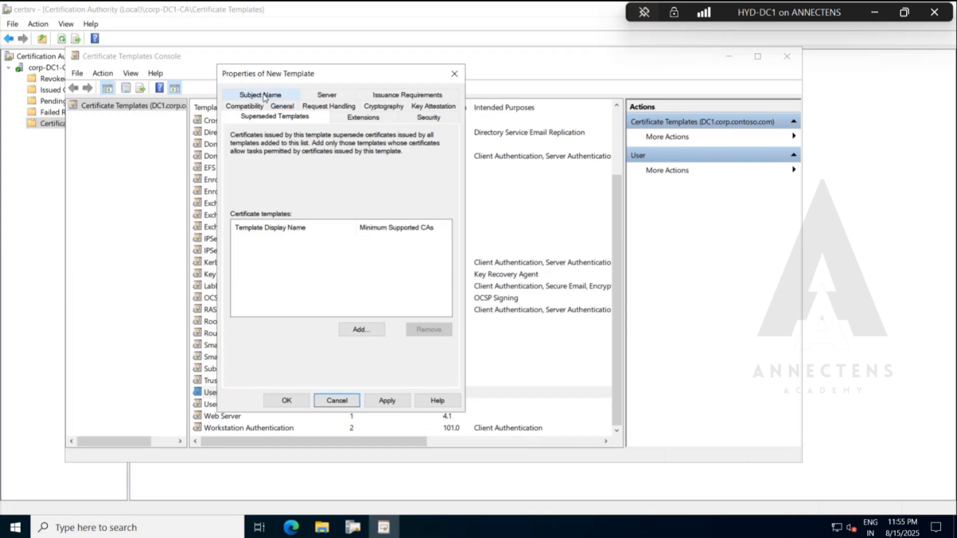
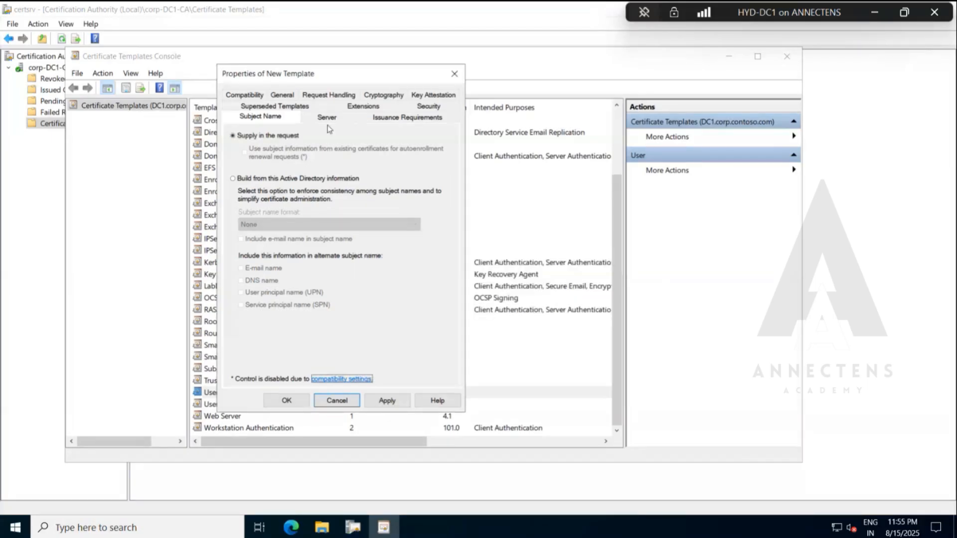
Check the new template's server settings and issuance requirements, and close its properties without saving.
left_click(327, 119)
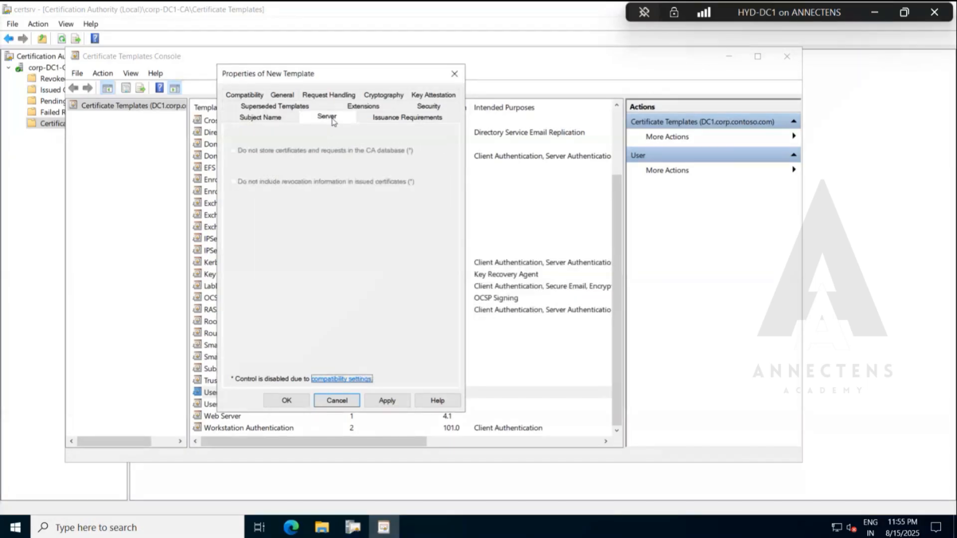
left_click(394, 120)
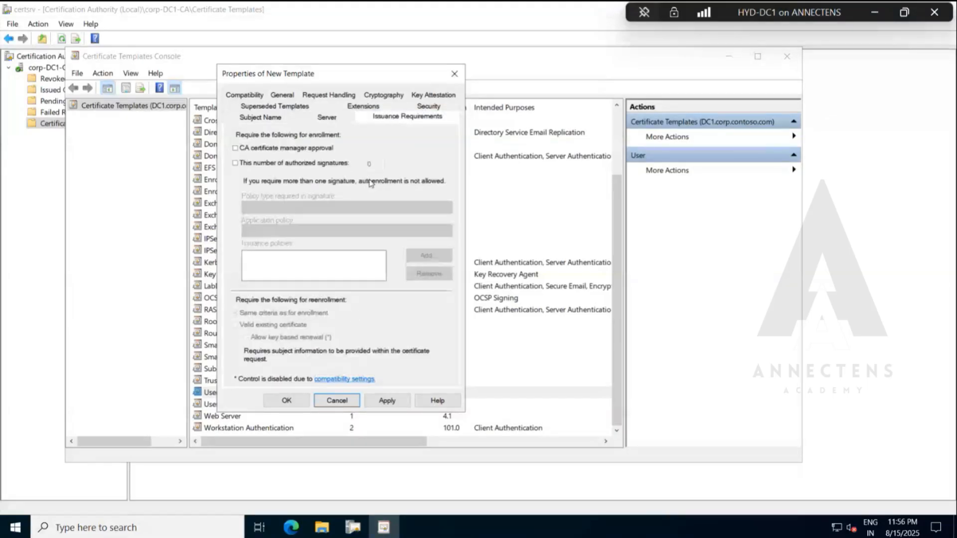
left_click(454, 75)
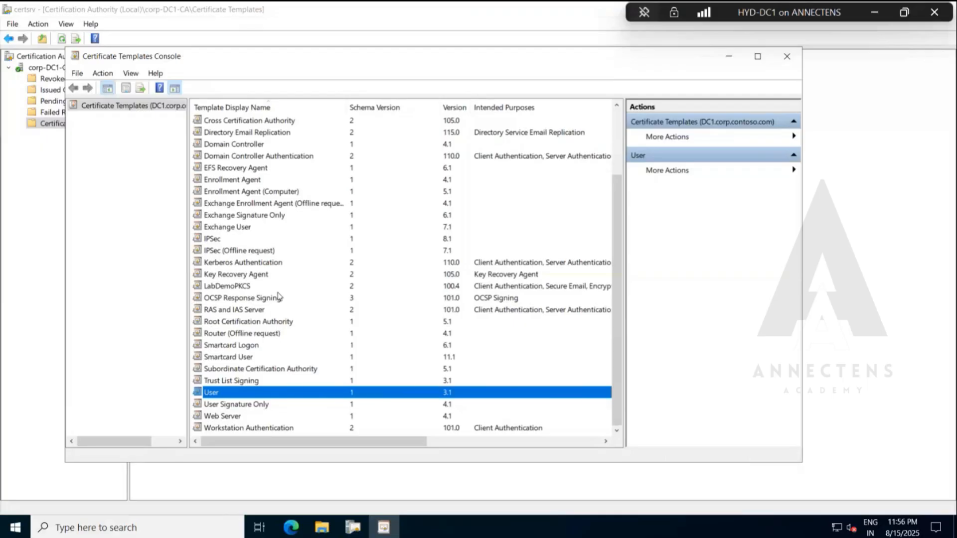
Find the LabDemoPKCS template in the templates list and open its properties.
scroll(278, 297, "up", 3)
scroll(279, 297, "down", 1)
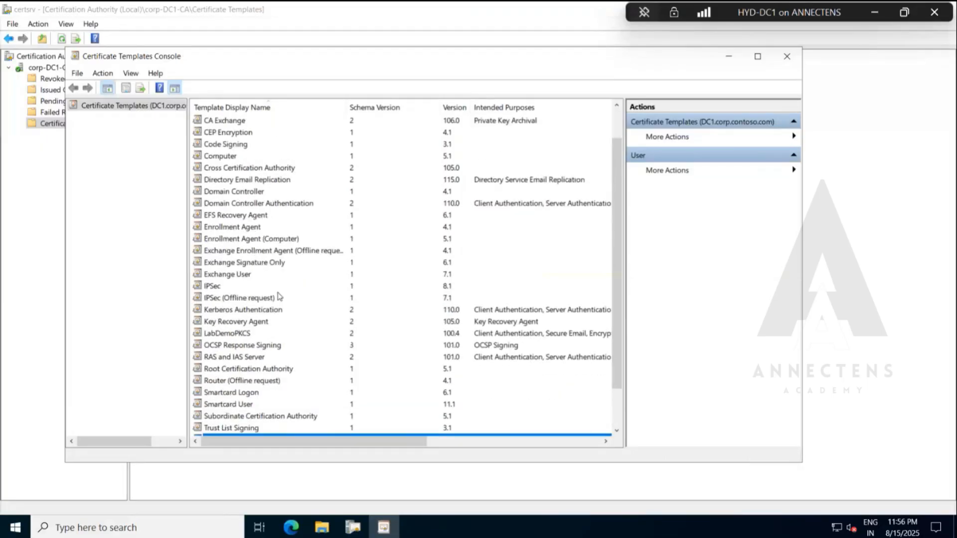
scroll(278, 297, "down", 1)
scroll(279, 309, "up", 3)
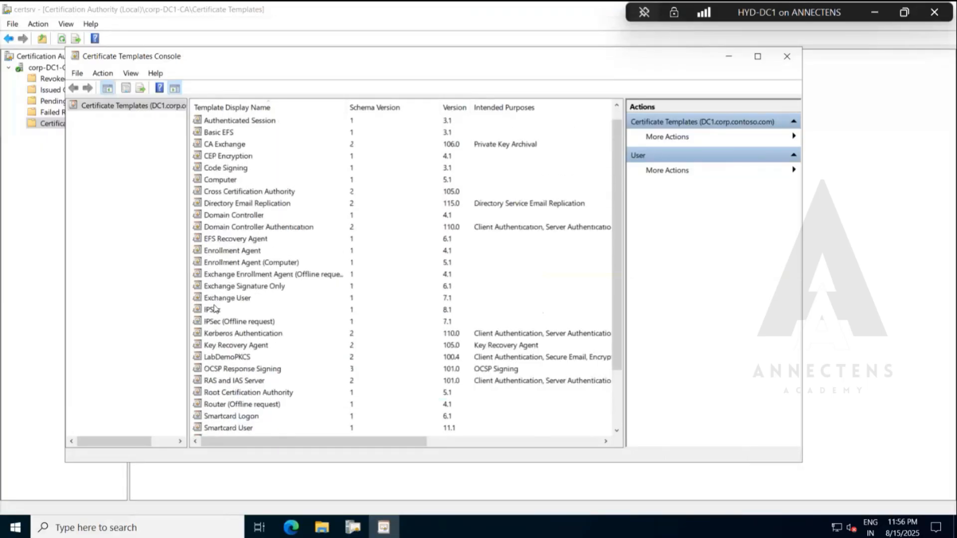
left_click(278, 369)
scroll(279, 370, "down", 2)
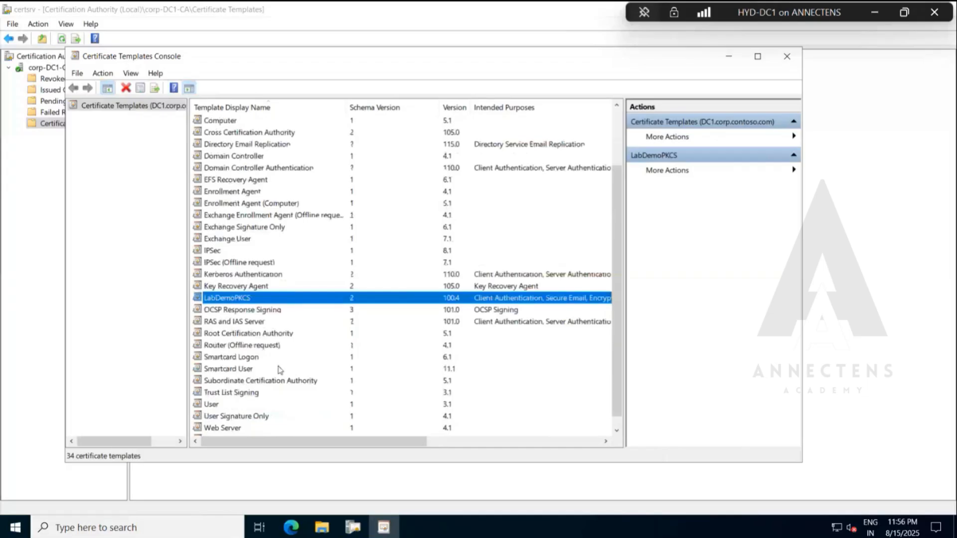
scroll(281, 370, "down", 1)
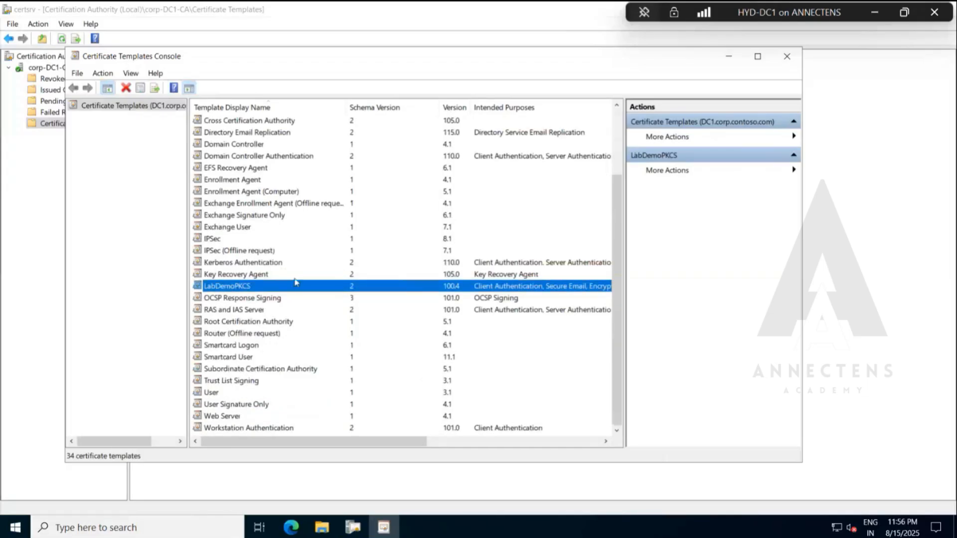
right_click(274, 287)
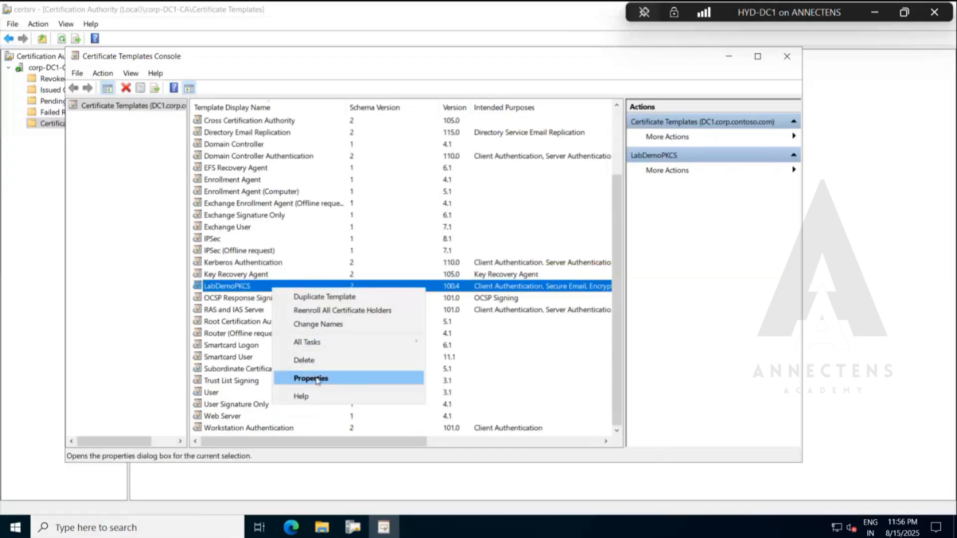
left_click(317, 380)
left_click_drag(407, 97, 328, 97)
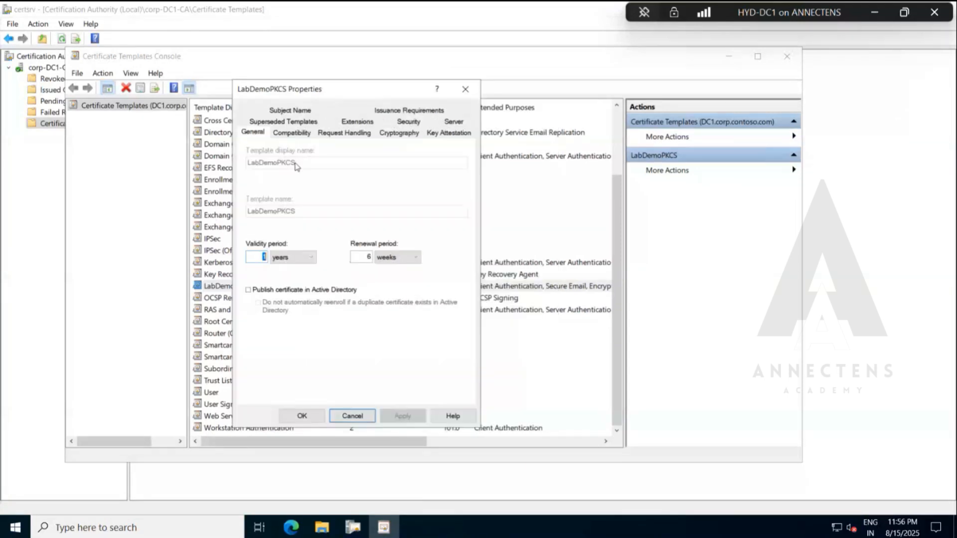
Review LabDemoPKCS's compatibility, request handling, cryptography, key attestation and server settings.
left_click(295, 133)
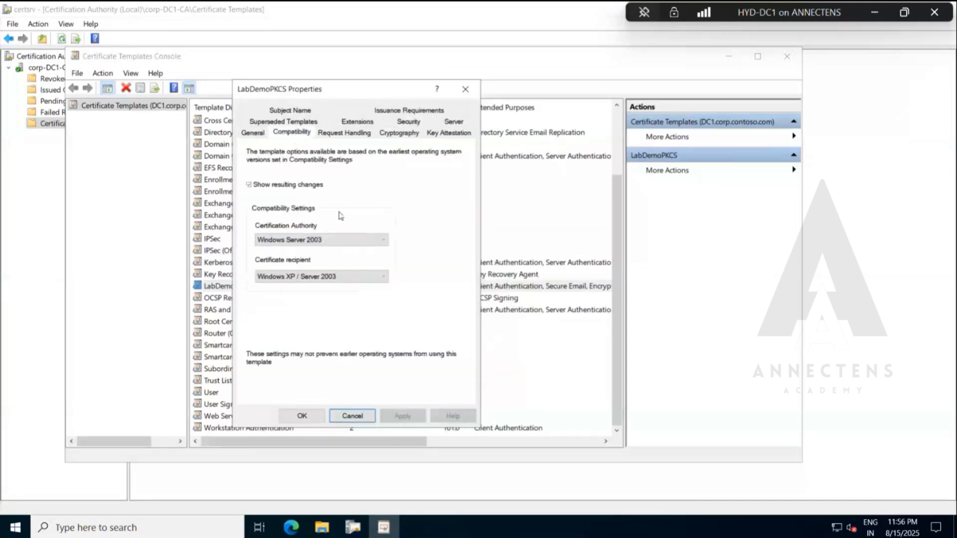
left_click(348, 133)
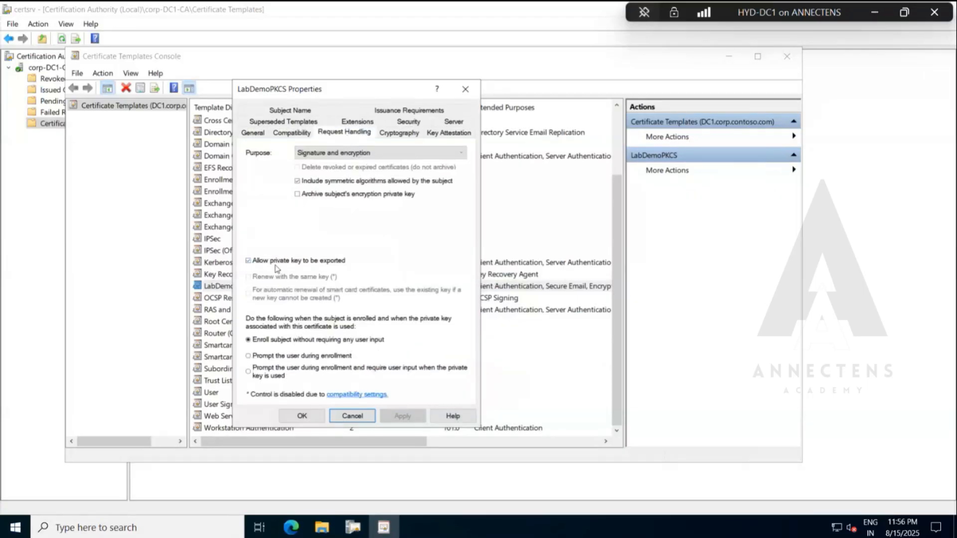
left_click(399, 133)
left_click(362, 187)
key("ctrl+a")
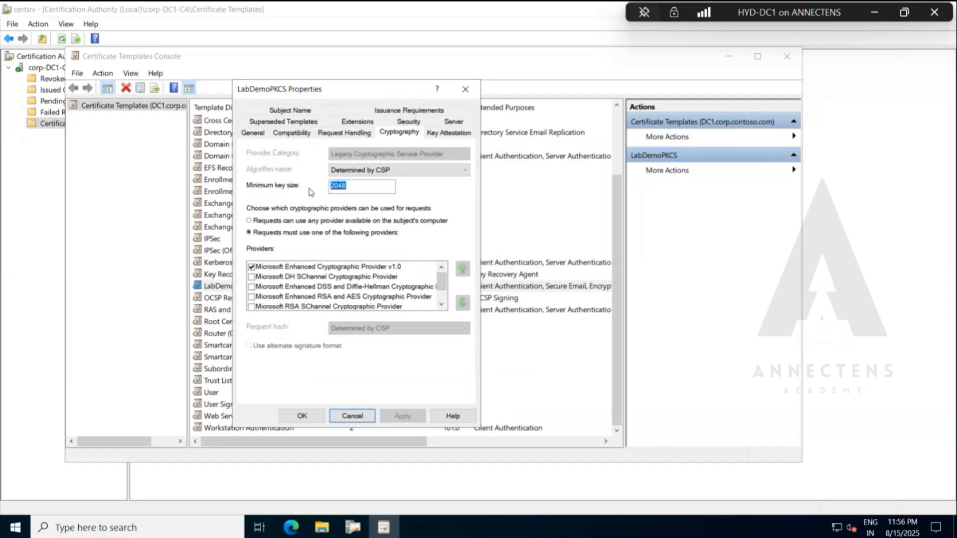
left_click(444, 133)
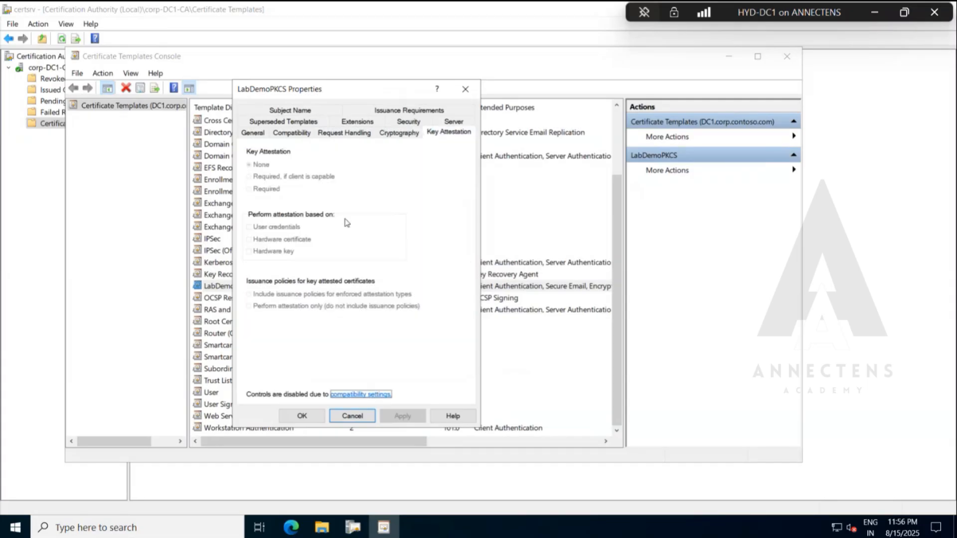
left_click(455, 123)
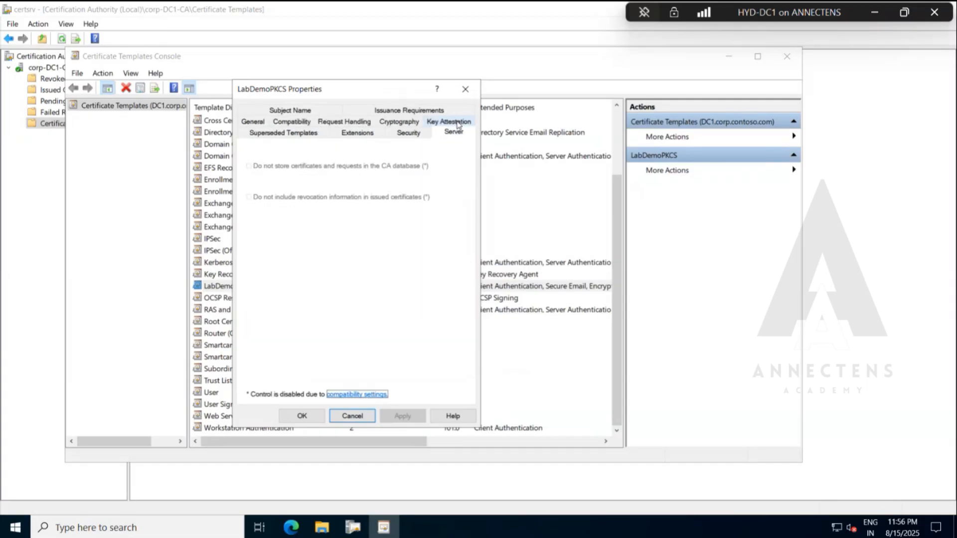
Examine CM1's Read, Enroll and Autoenroll permissions on LabDemoPKCS, including the advanced entries, without changing them.
left_click(405, 132)
left_click(301, 172)
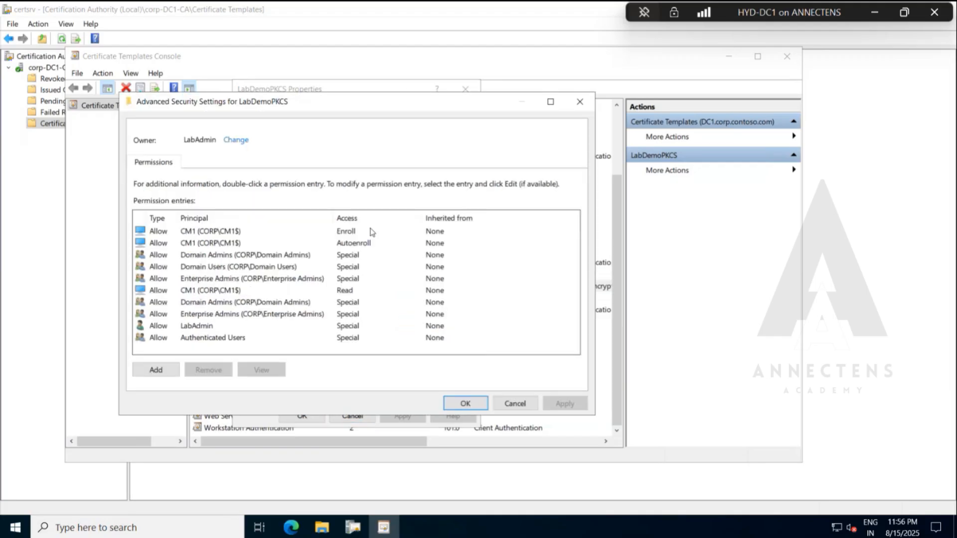
left_click(241, 244)
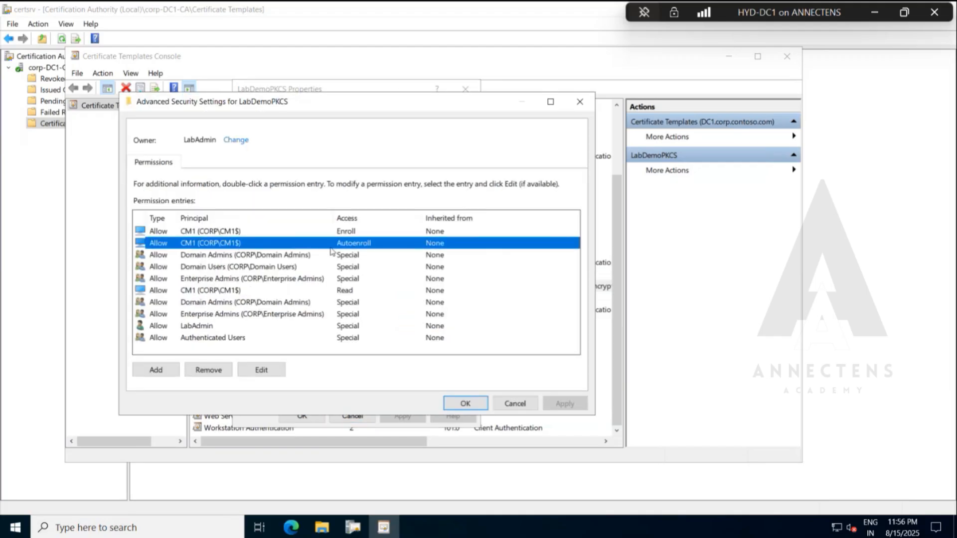
left_click(261, 370)
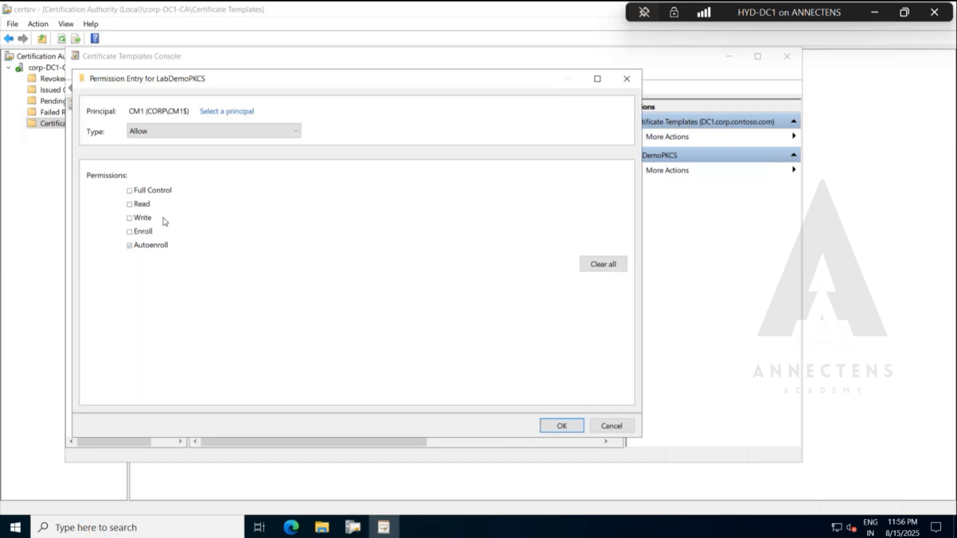
left_click(601, 424)
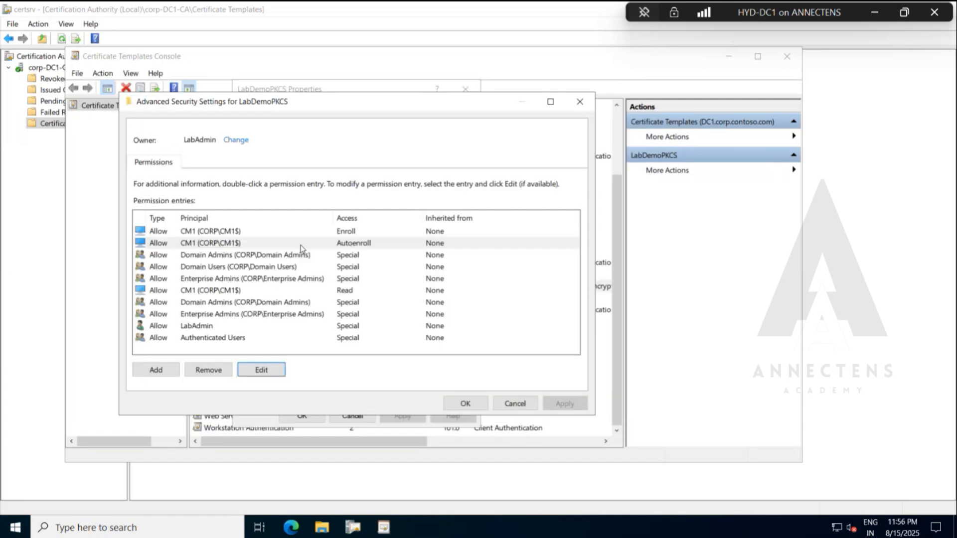
left_click(282, 234)
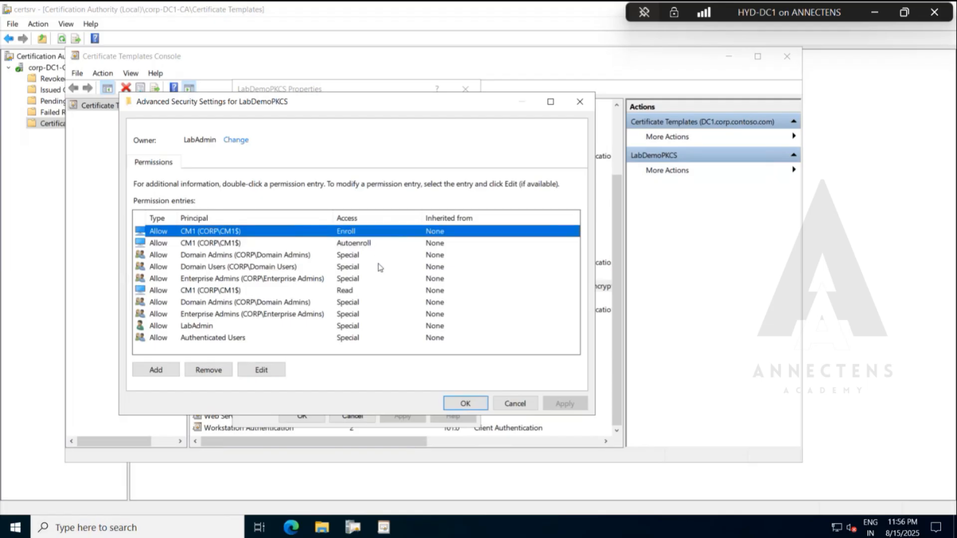
left_click(308, 292)
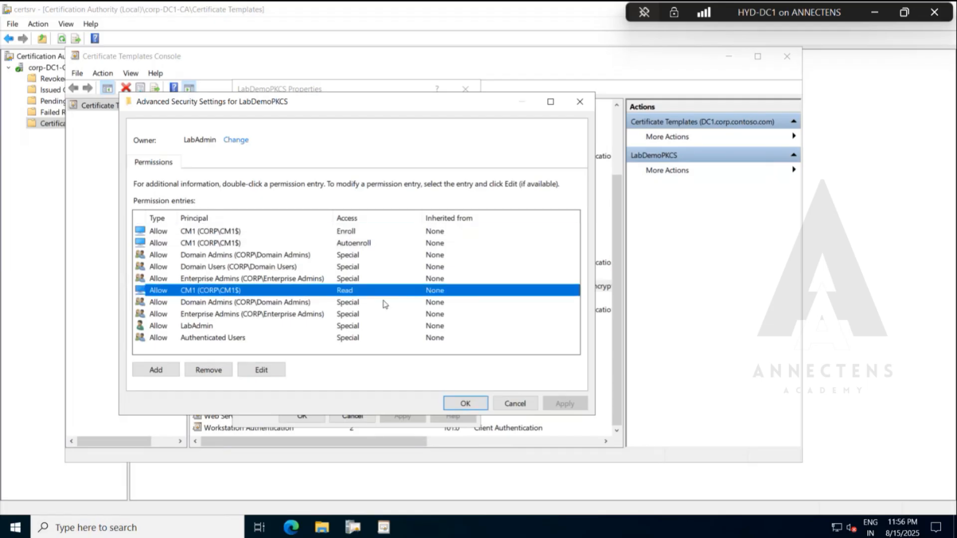
left_click(528, 406)
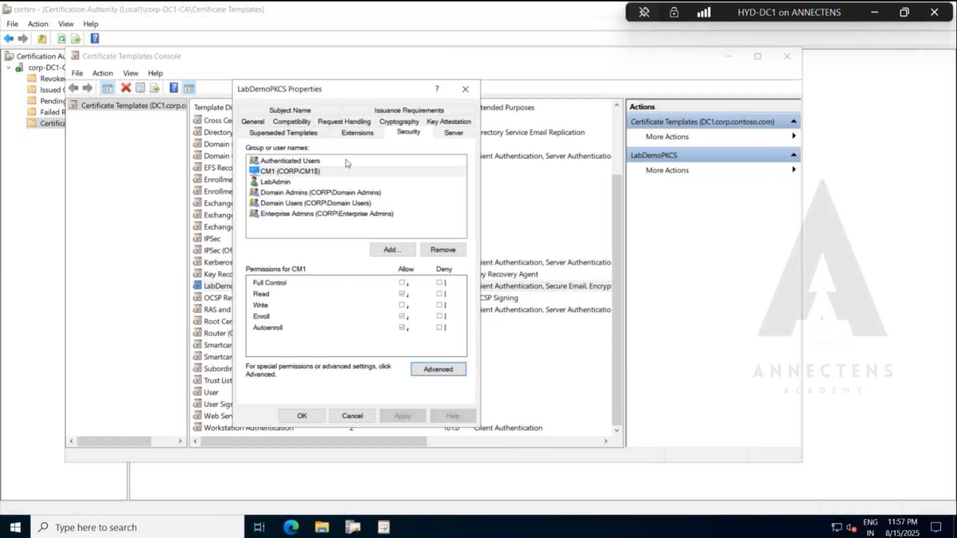
left_click(303, 172)
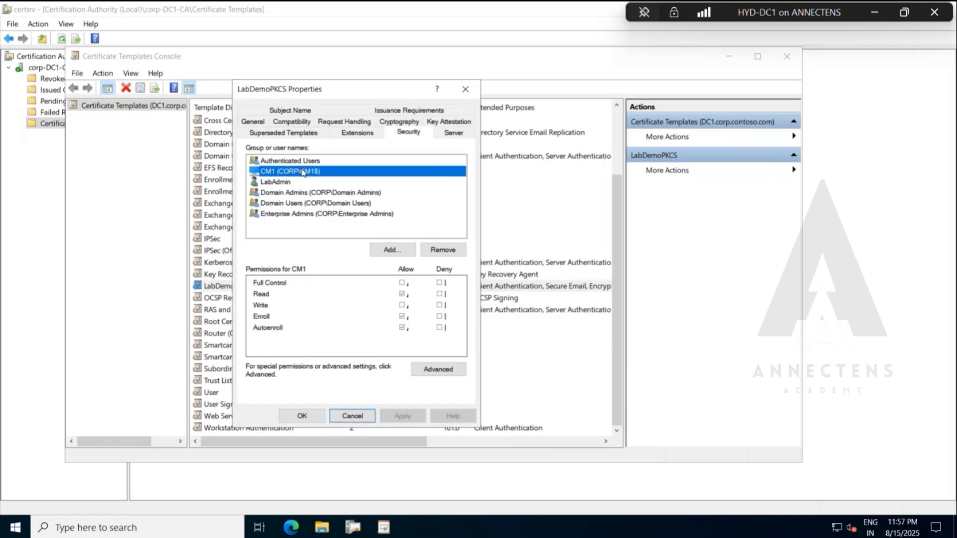
Inspect LabDemoPKCS's Application Policies and Key Usage extensions, closing each without changes.
left_click(359, 132)
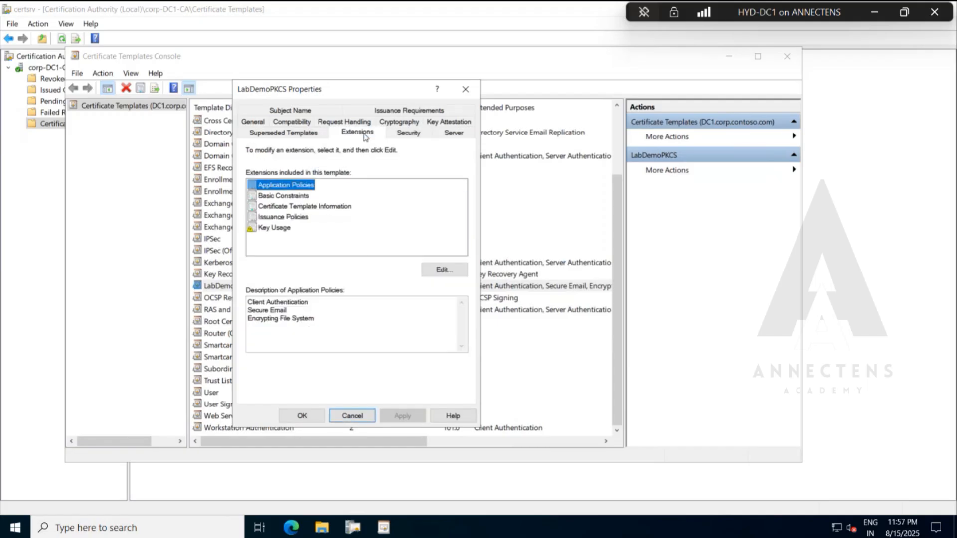
left_click(425, 269)
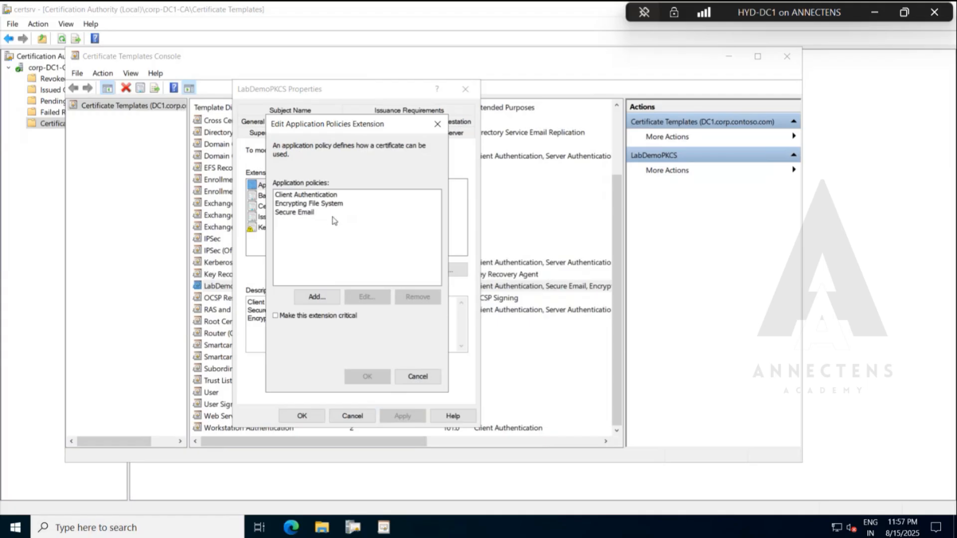
left_click(414, 377)
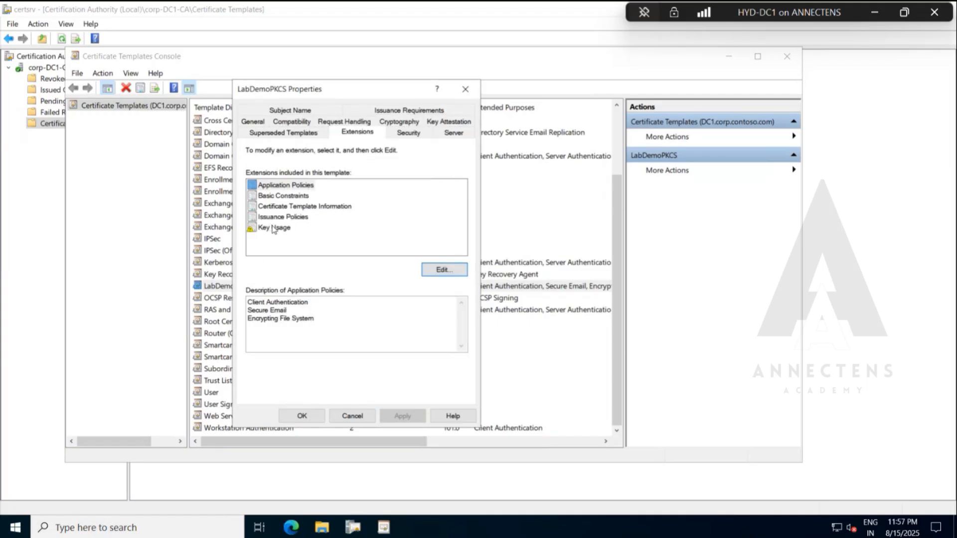
left_click(274, 228)
left_click(436, 270)
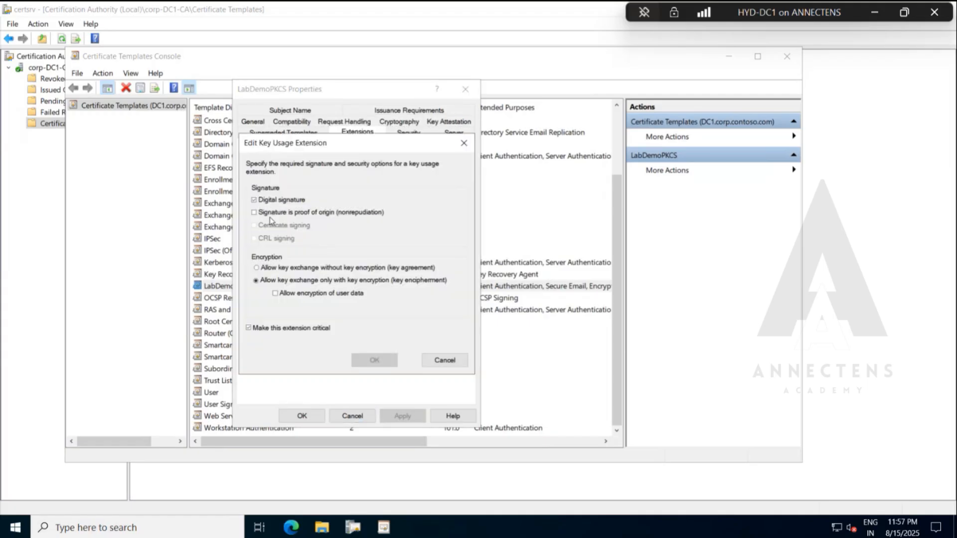
left_click(437, 360)
Check LabDemoPKCS's superseded templates, subject name and issuance requirements, and close its properties without changes.
left_click(307, 135)
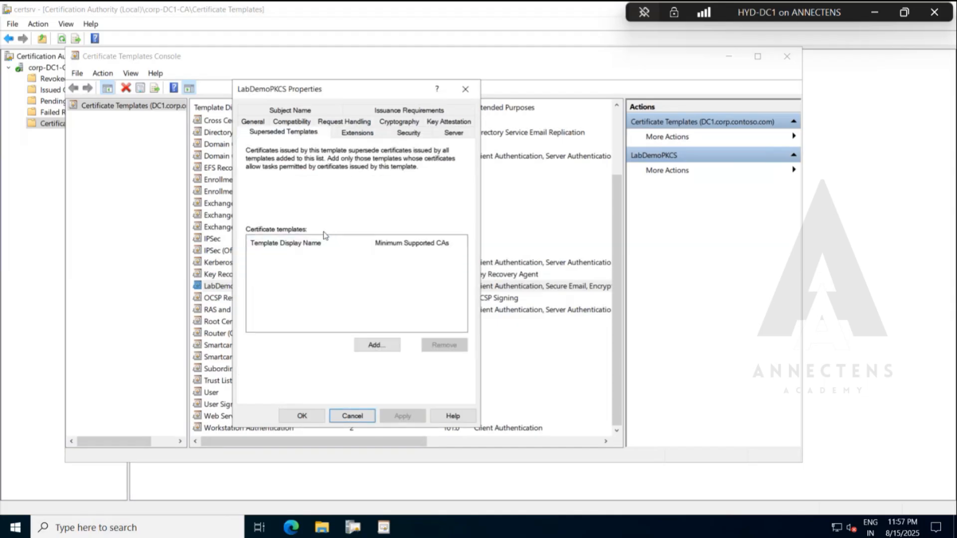
left_click(281, 112)
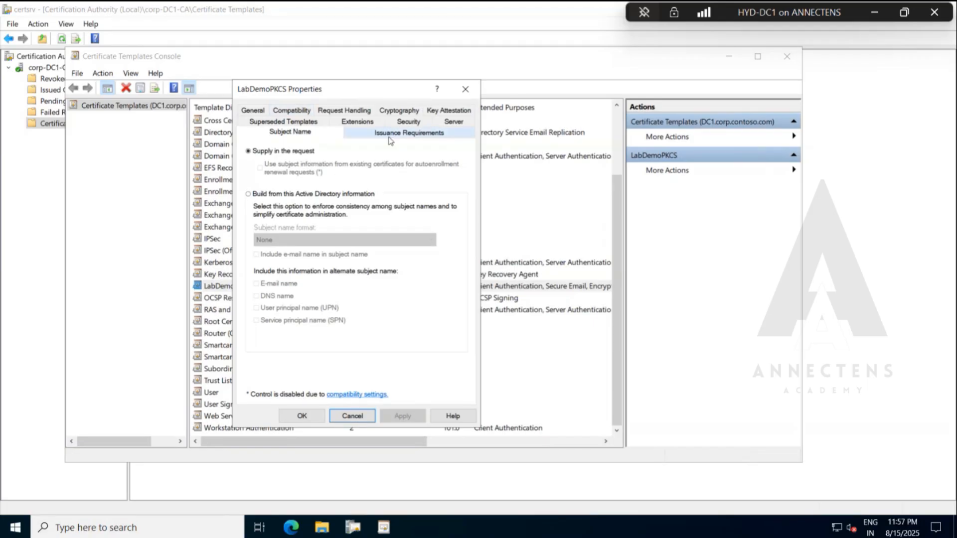
left_click(389, 134)
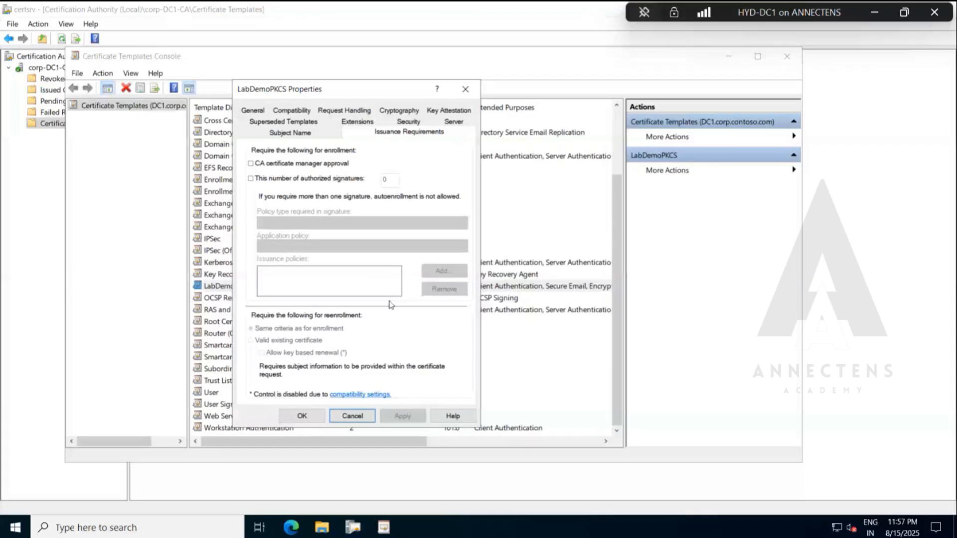
left_click(371, 419)
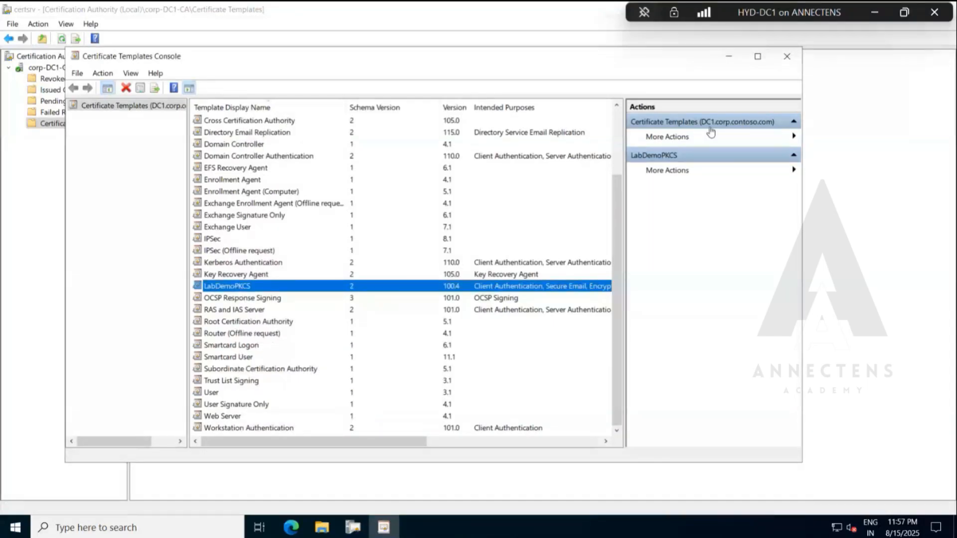
View the template list with its full intended purposes in the enlarged console, and close the Certificate Templates Console.
left_click(769, 62)
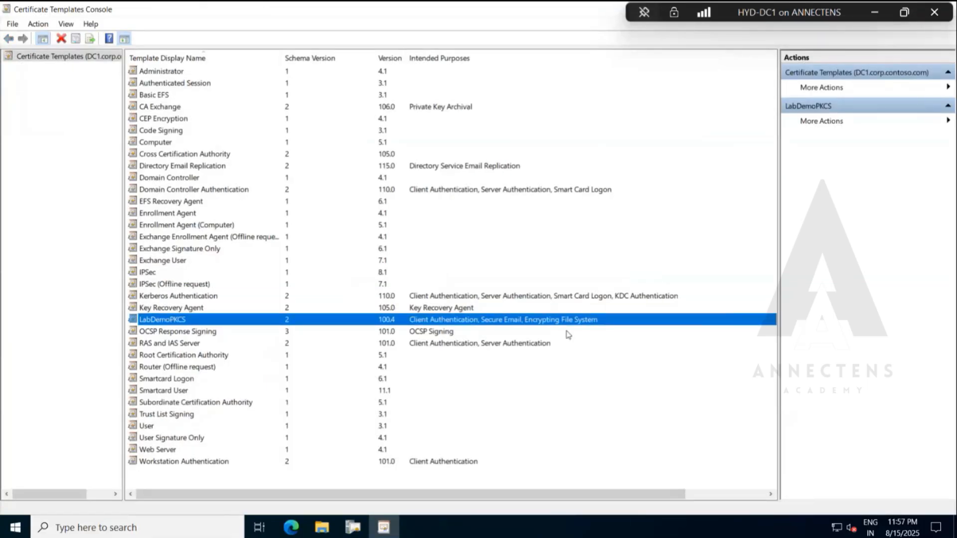
double_click(349, 19)
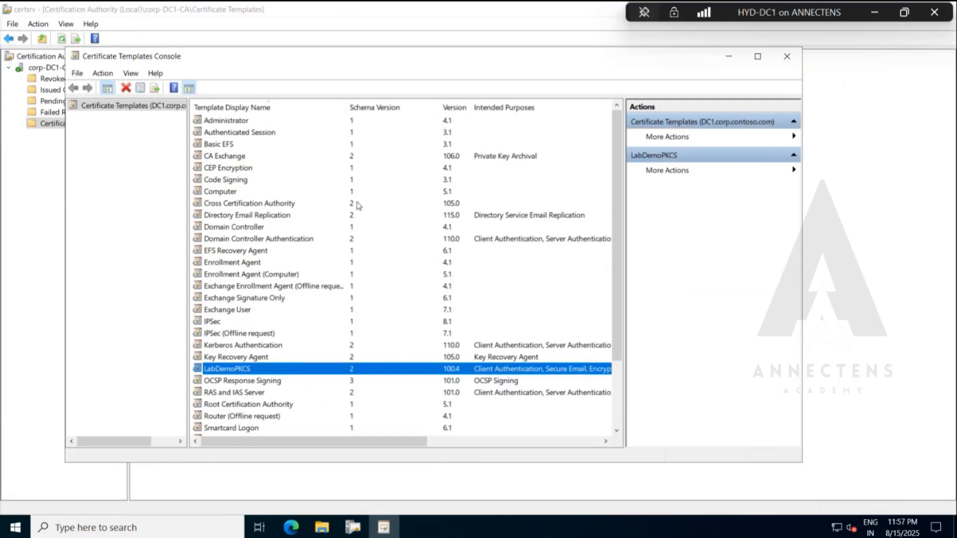
scroll(319, 351, "down", 3)
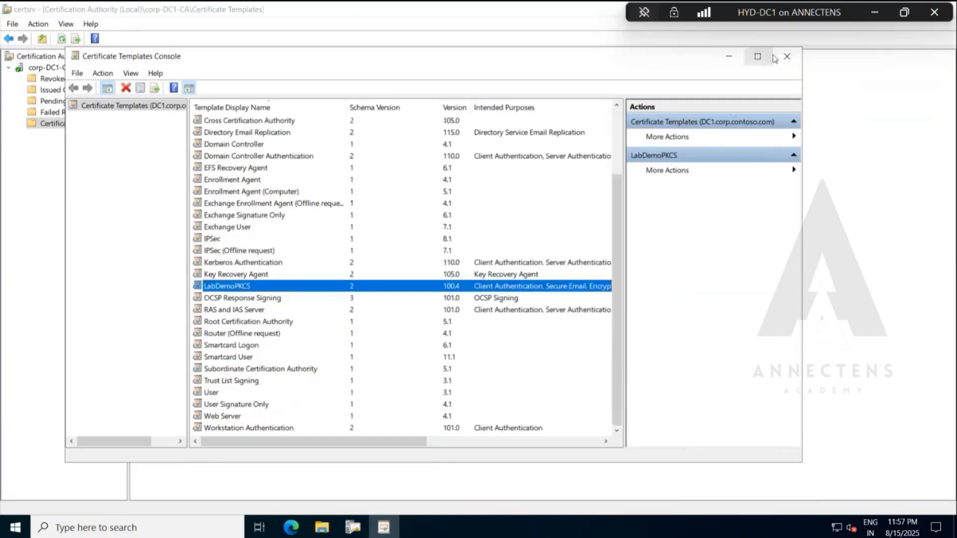
left_click(788, 56)
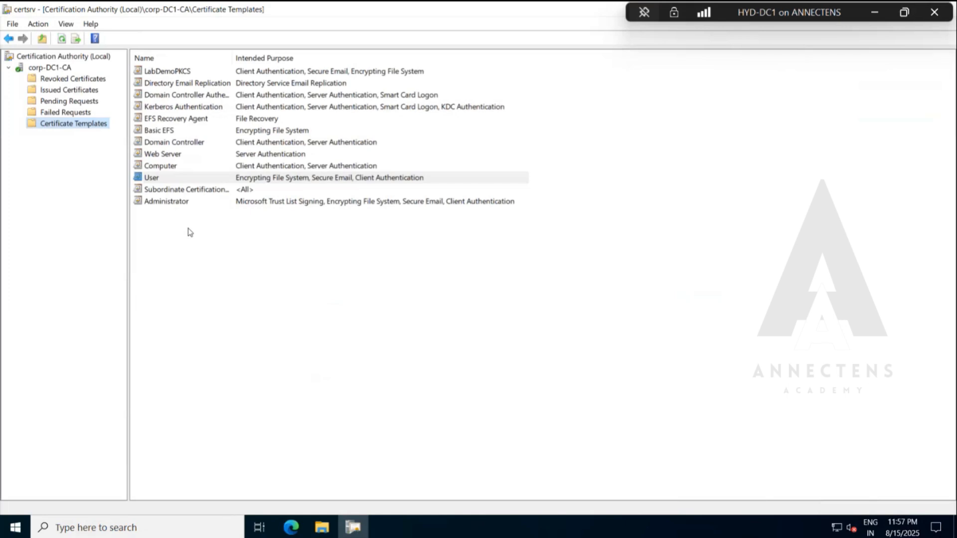
Browse the certificate templates that can be issued from corp-DC1-CA, cancel without enabling any, and select the already issued LabDemoPKCS template.
right_click(85, 124)
mouse_move(120, 156)
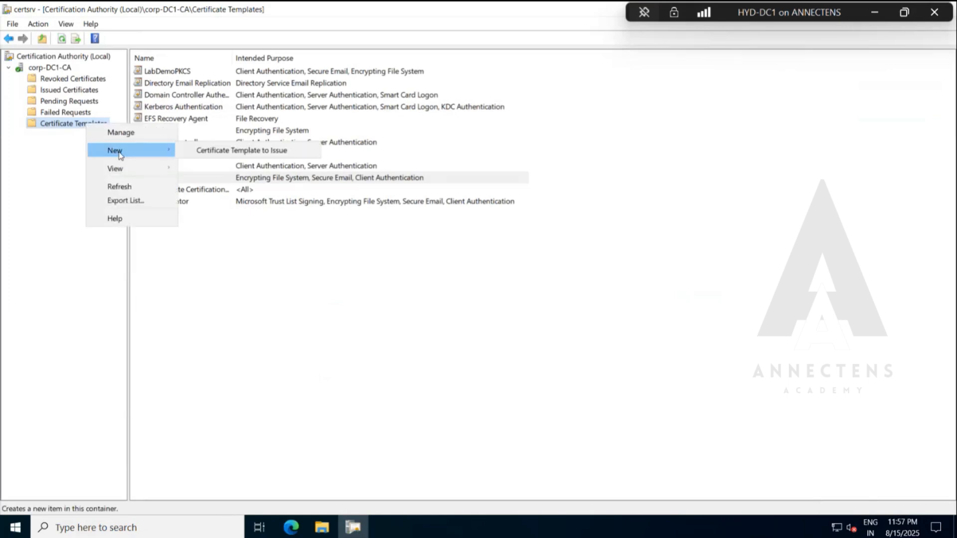
left_click(233, 152)
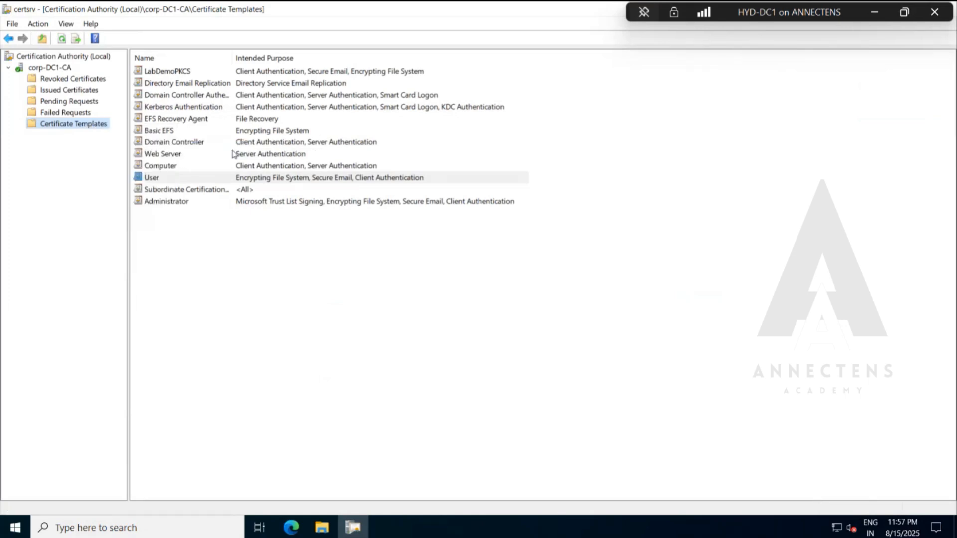
scroll(337, 288, "down", 2)
scroll(336, 287, "down", 2)
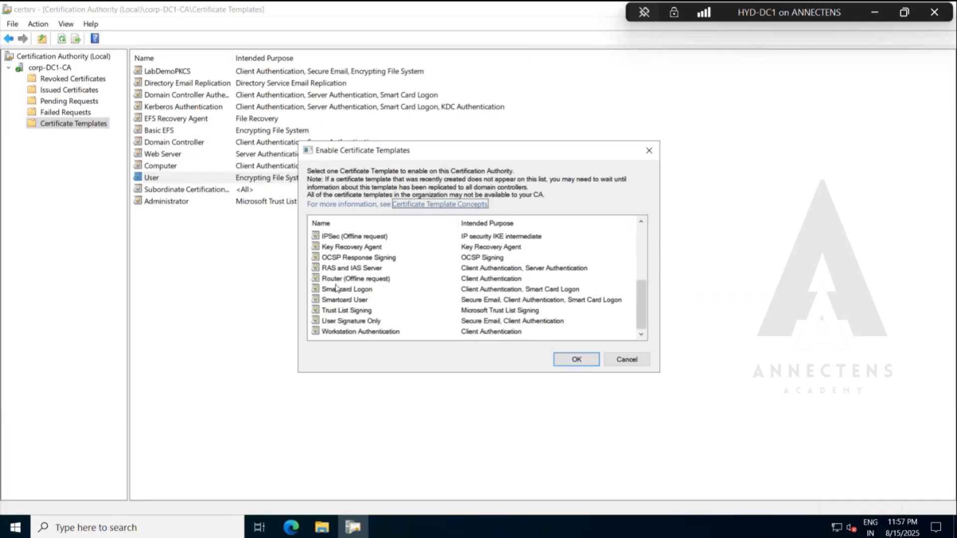
scroll(384, 255, "up", 4)
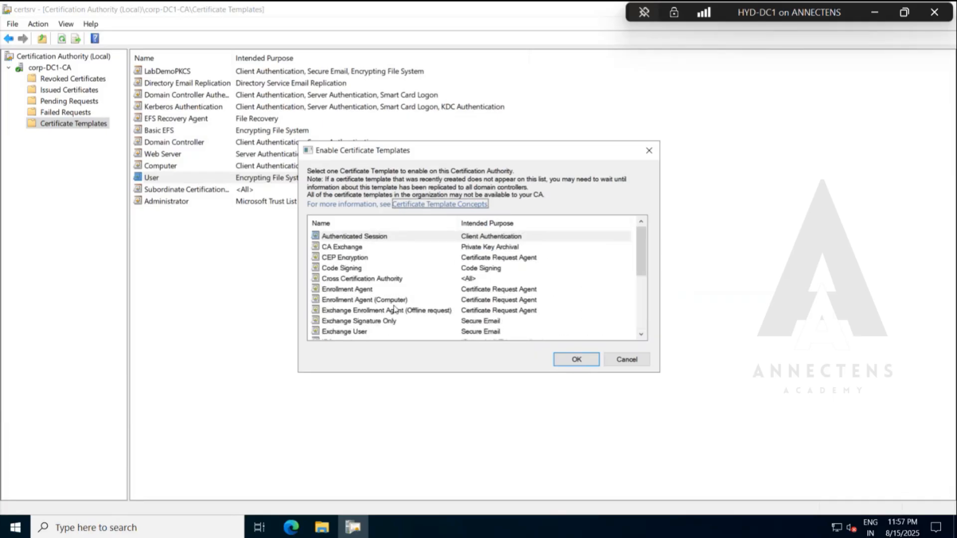
scroll(394, 309, "down", 3)
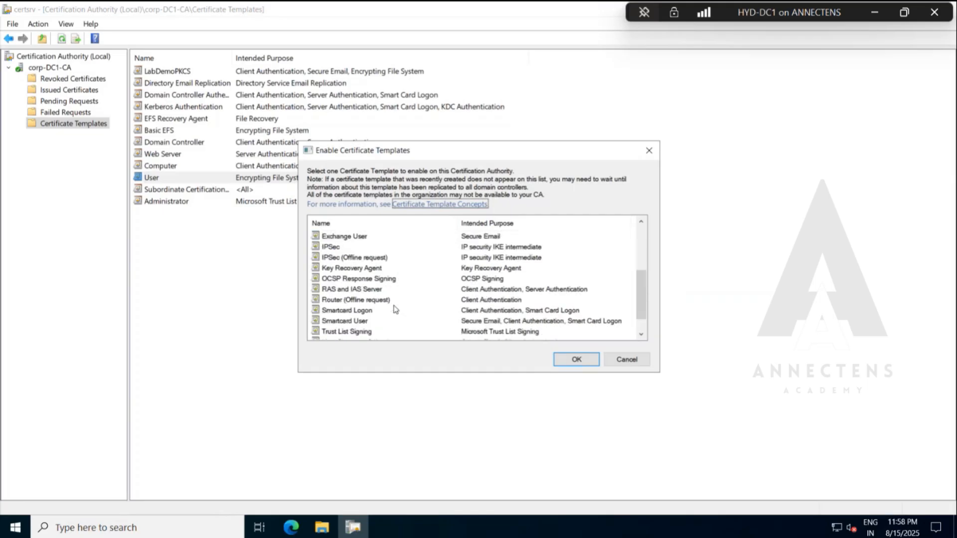
scroll(367, 293, "up", 1)
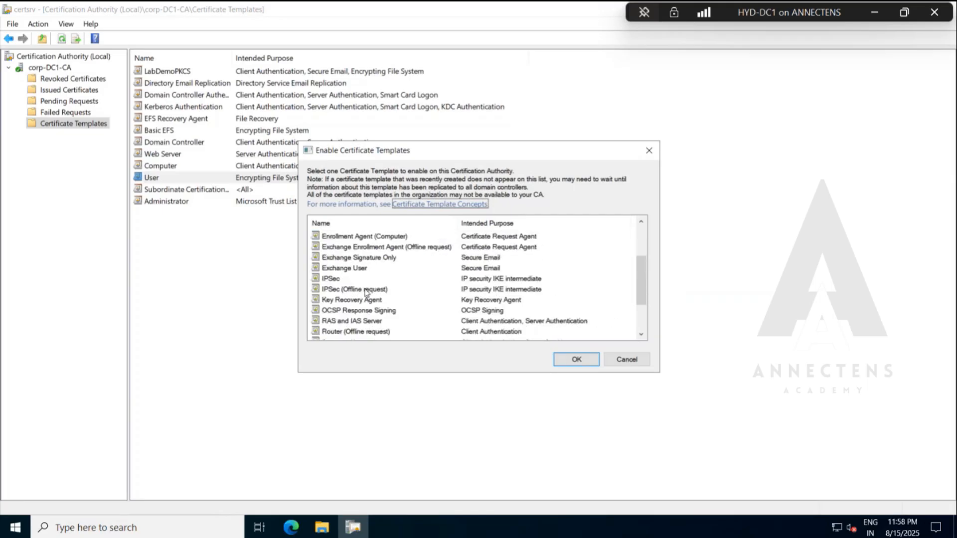
left_click(626, 359)
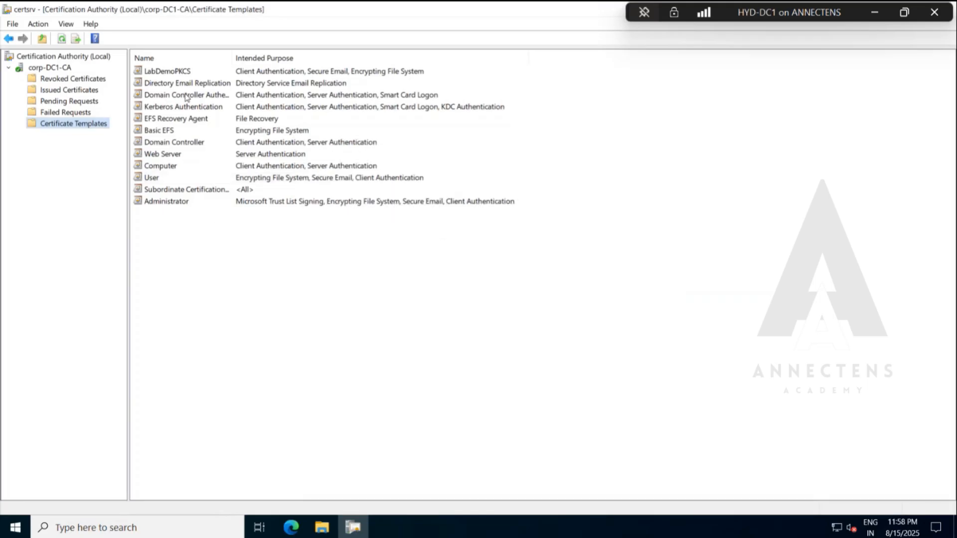
left_click(181, 71)
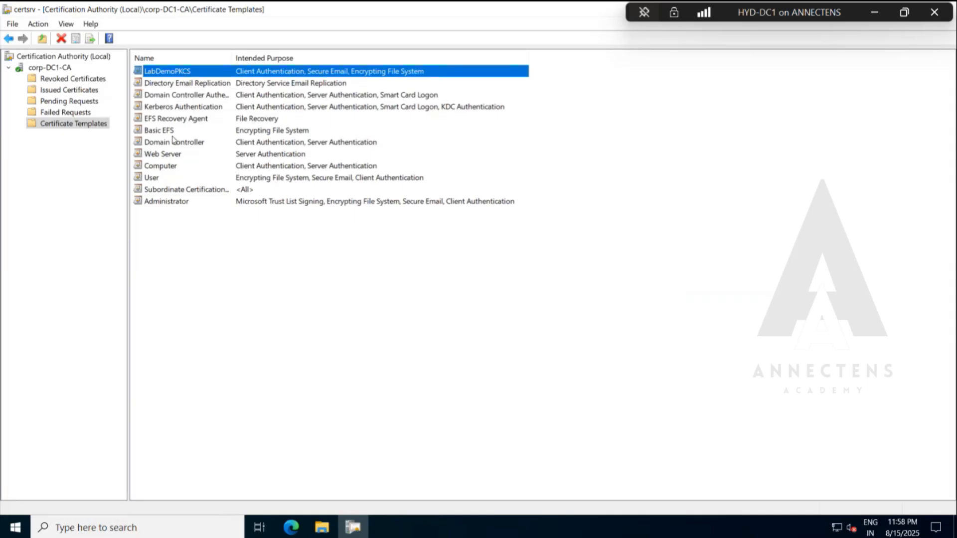
Review the list of templates to issue again, selecting Enrollment Agent as an example, and cancel without issuing it.
right_click(87, 125)
mouse_move(115, 152)
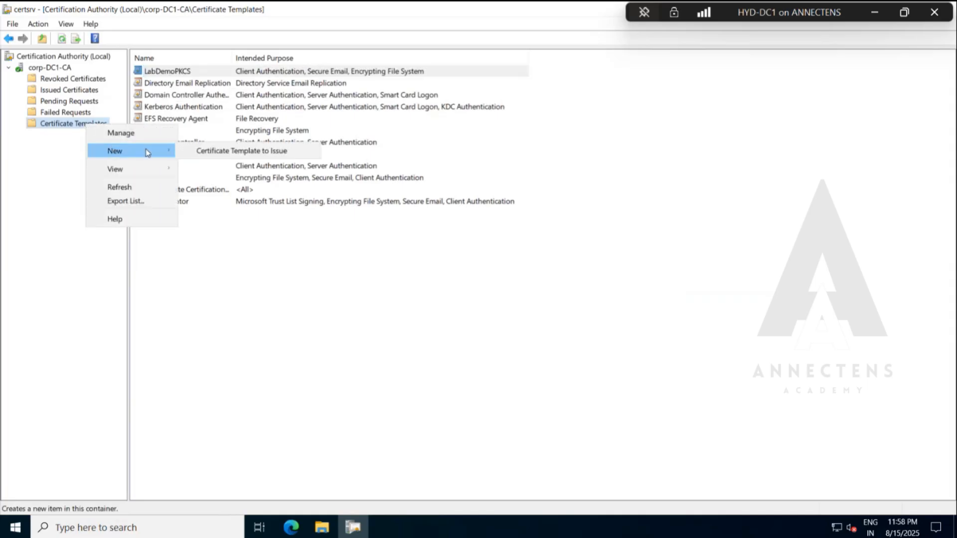
left_click(225, 152)
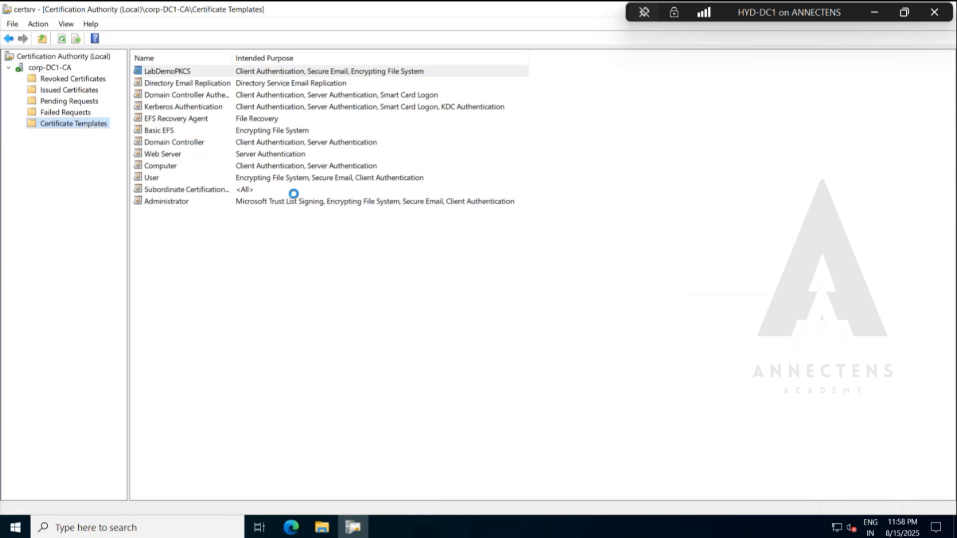
scroll(363, 279, "down", 2)
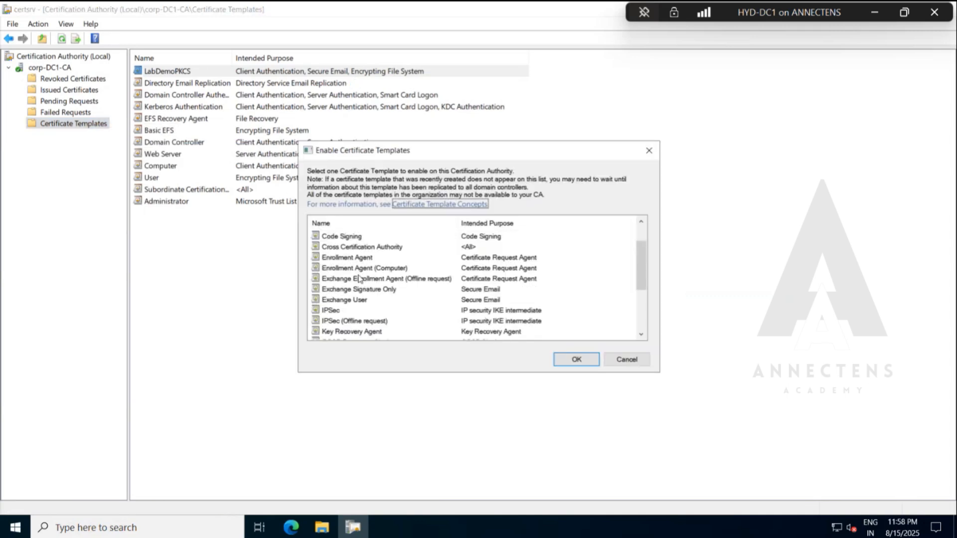
scroll(362, 270, "up", 2)
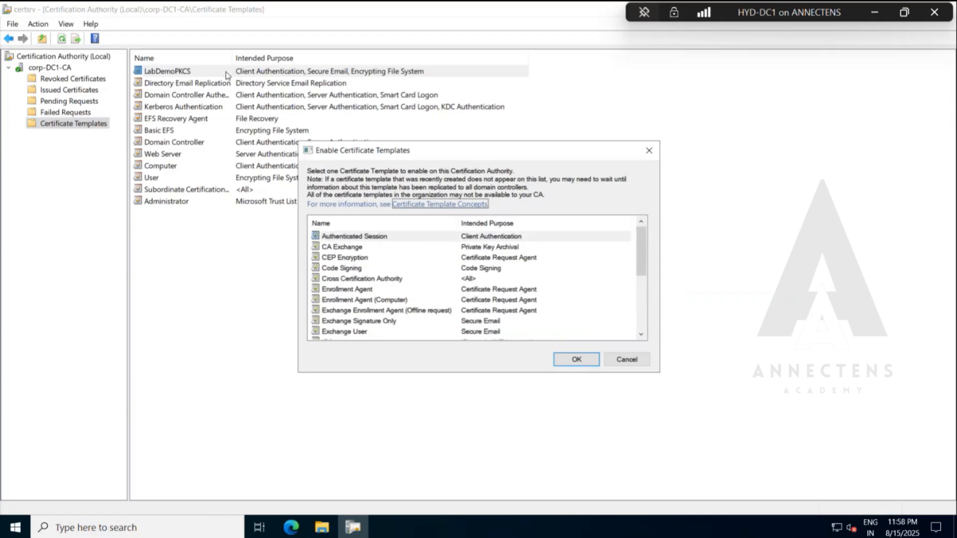
left_click(365, 290)
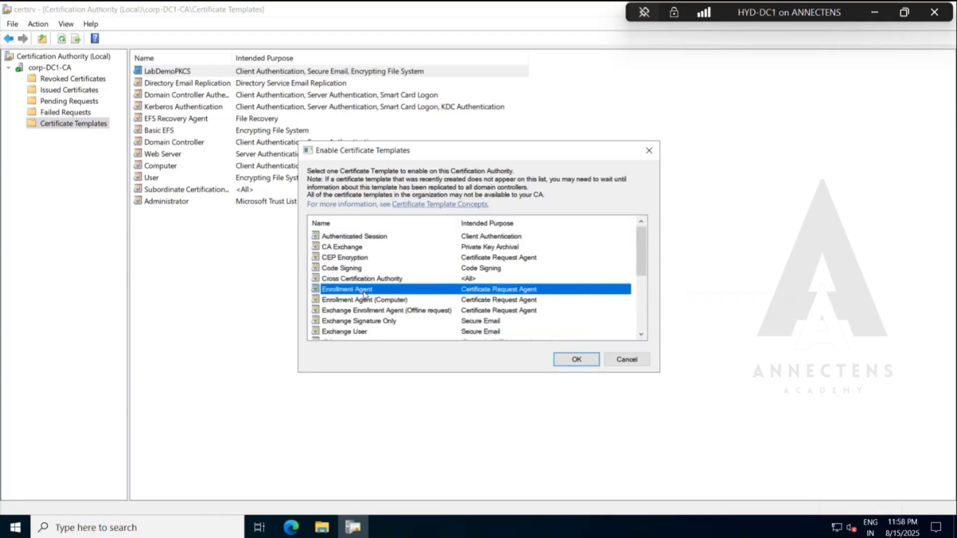
scroll(365, 292, "down", 3)
scroll(364, 292, "up", 2)
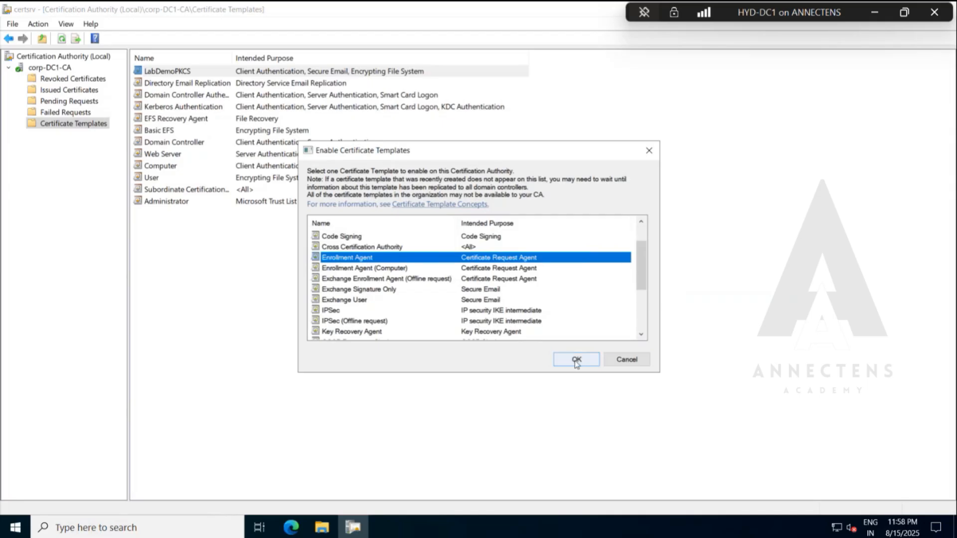
left_click(628, 361)
Select LabDemoPKCS among the CA's issued templates and minimize the HYD-DC1 remote session to return to the presentation.
left_click(186, 72)
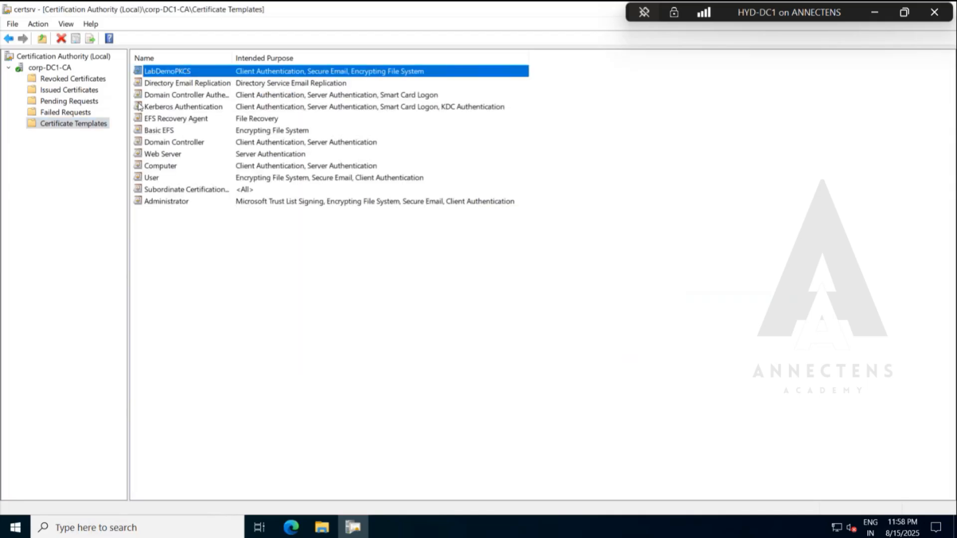
left_click(876, 13)
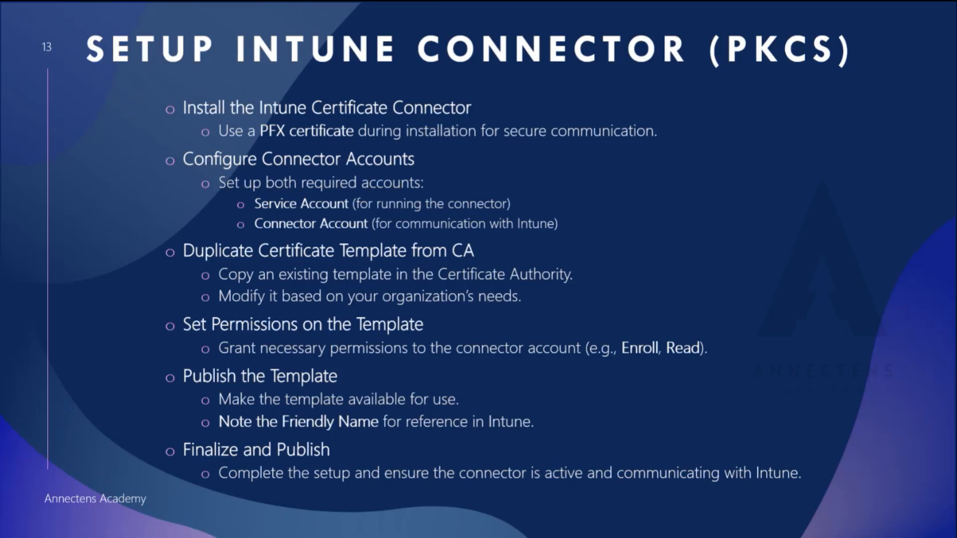
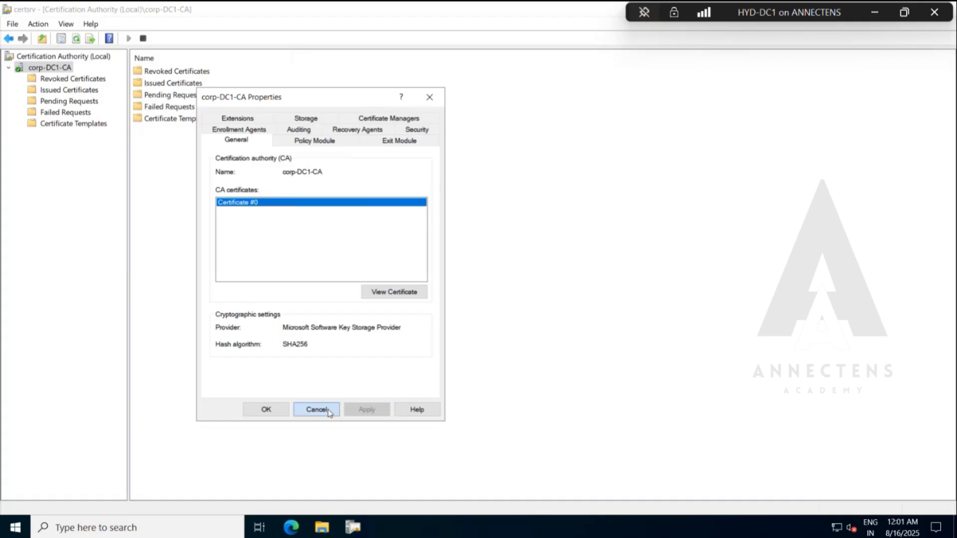
Open the corp-DC1-CA properties and examine the detail fields of its CA certificate, Certificate #0.
right_click(61, 69)
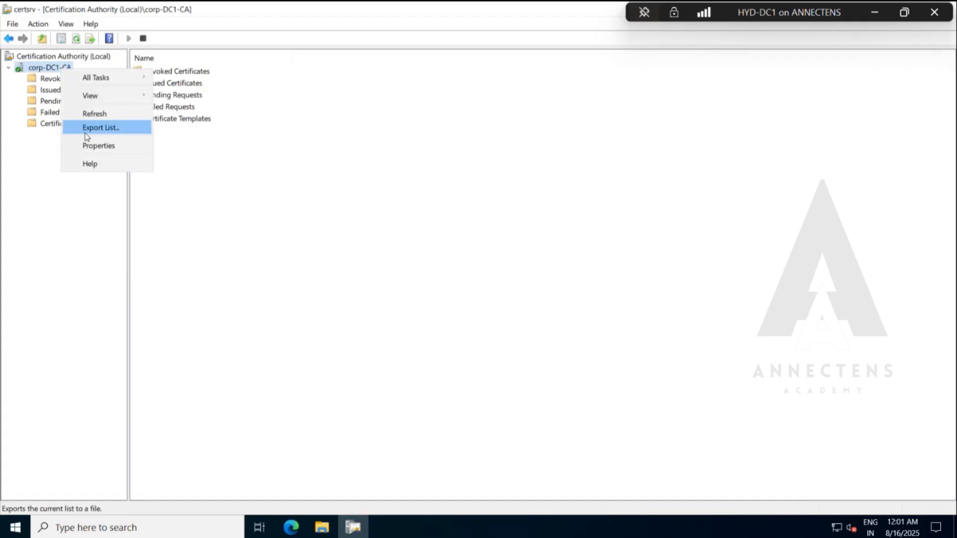
left_click(93, 146)
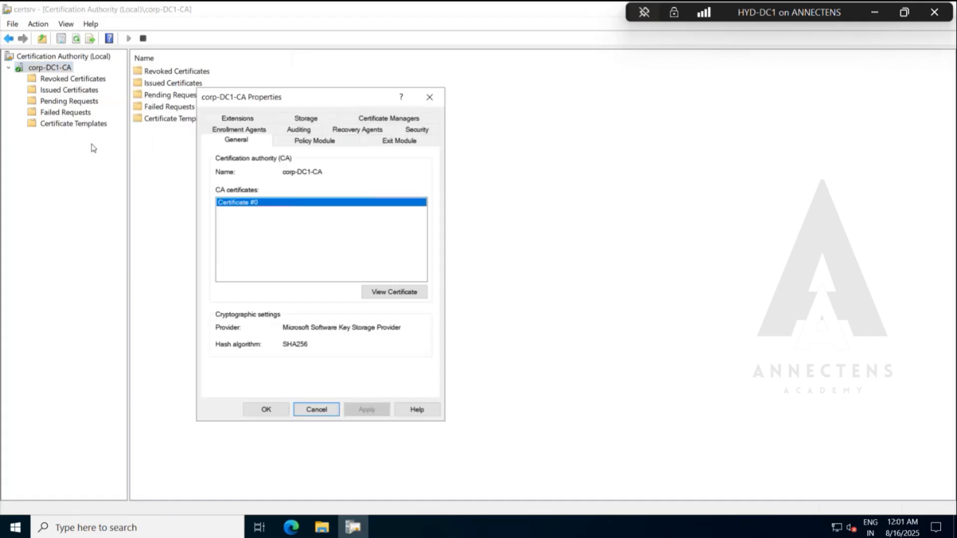
left_click(375, 294)
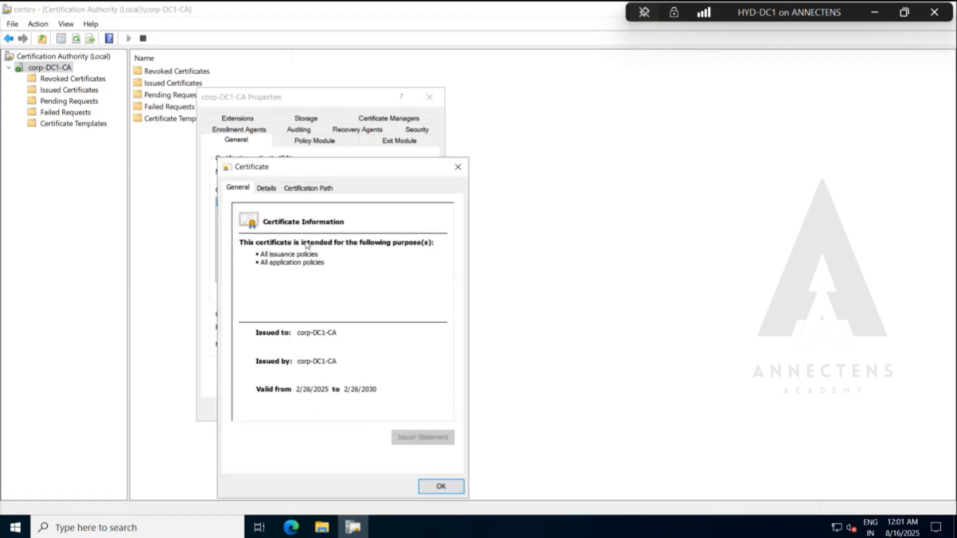
left_click(266, 188)
left_click_drag(304, 100, 283, 97)
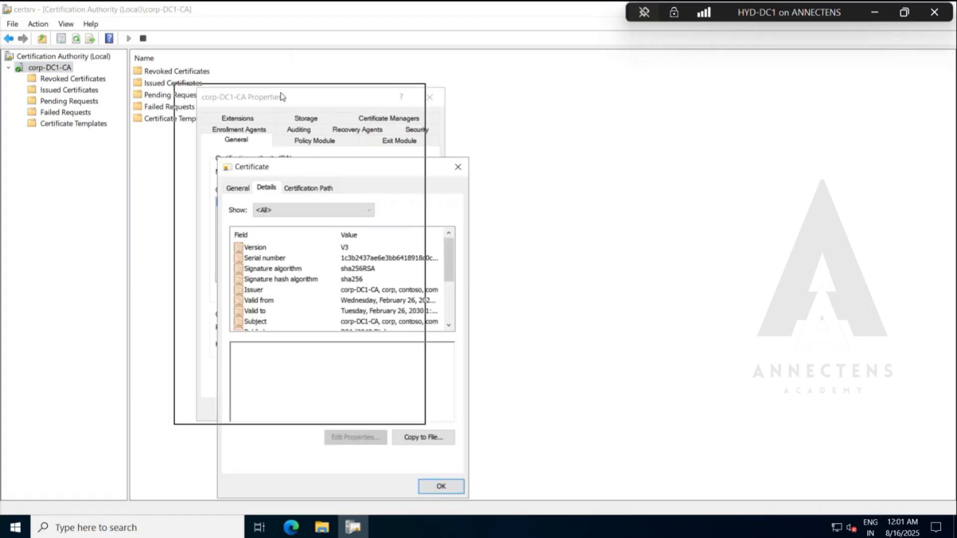
scroll(294, 205, "down", 3)
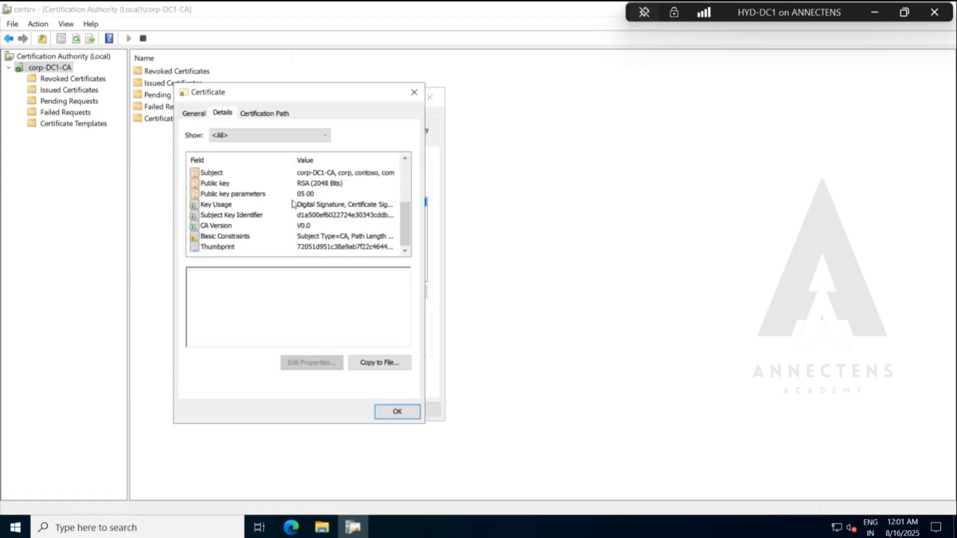
Walk through exporting the CA certificate as DER encoded binary X.509 up to the save location, cancel the export and close the CA properties.
left_click(365, 362)
left_click(392, 418)
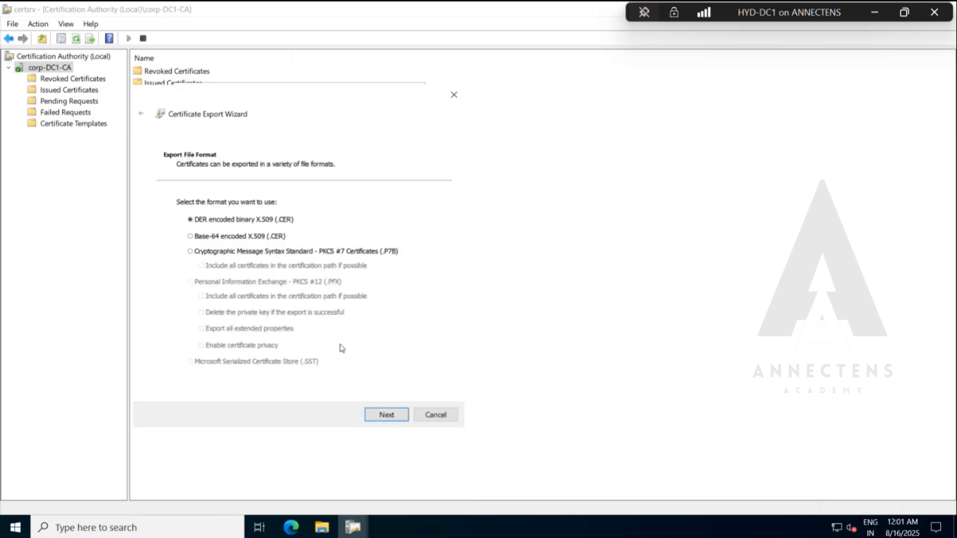
left_click(391, 415)
left_click(407, 217)
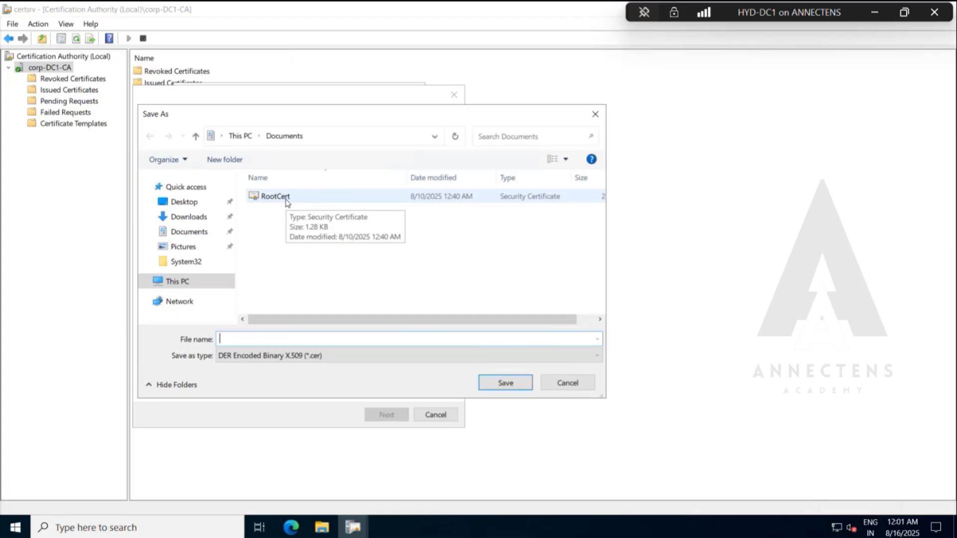
left_click(551, 390)
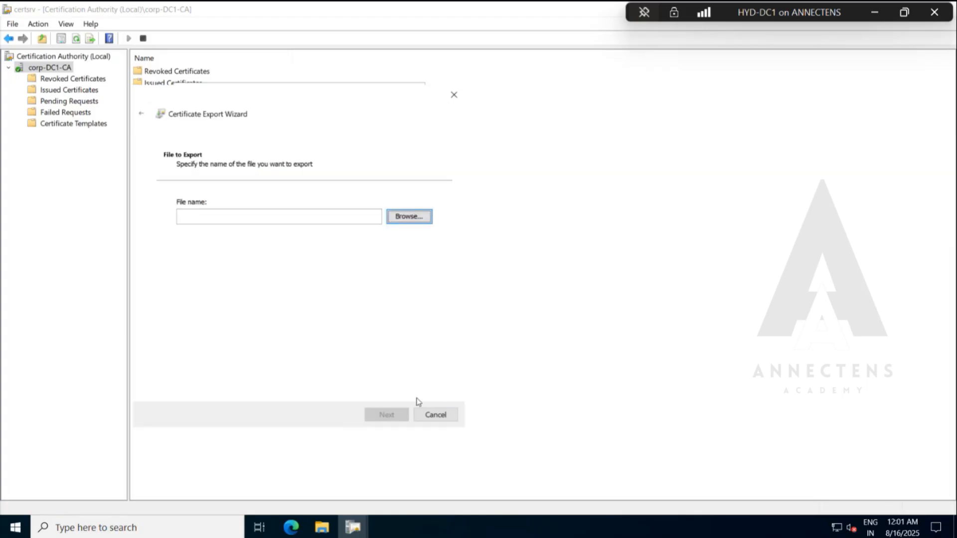
left_click(429, 419)
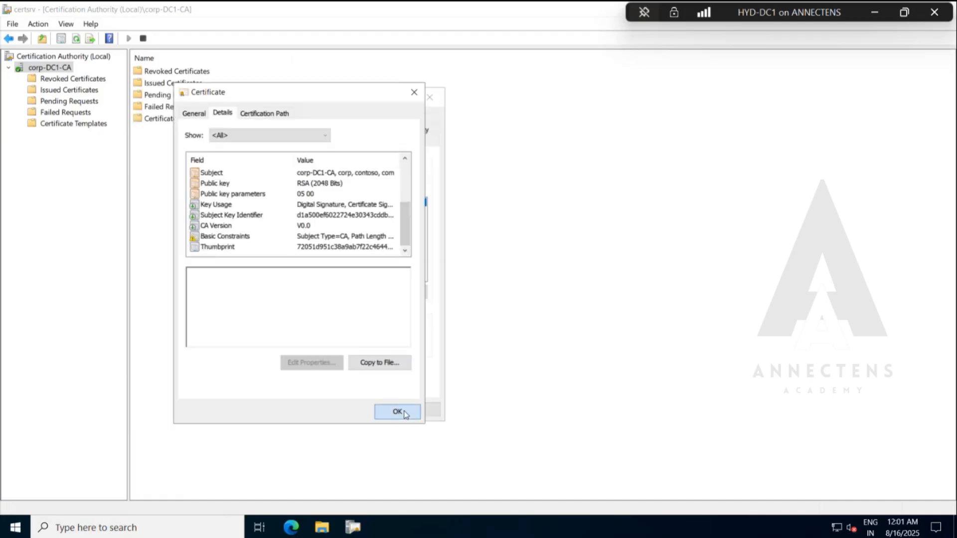
left_click(396, 412)
left_click(428, 97)
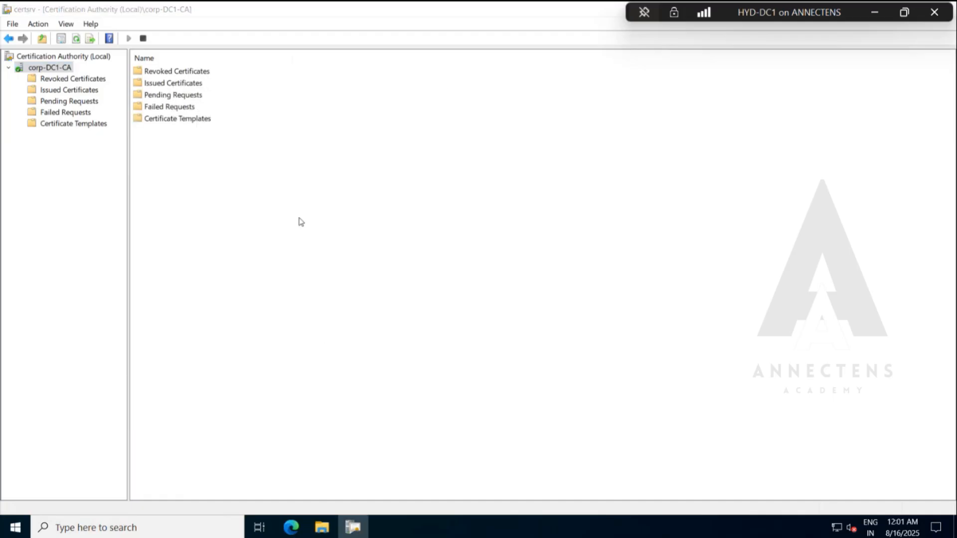
Copy the RootCert security certificate from the Documents folder on HYD-DC1.
key("super+e")
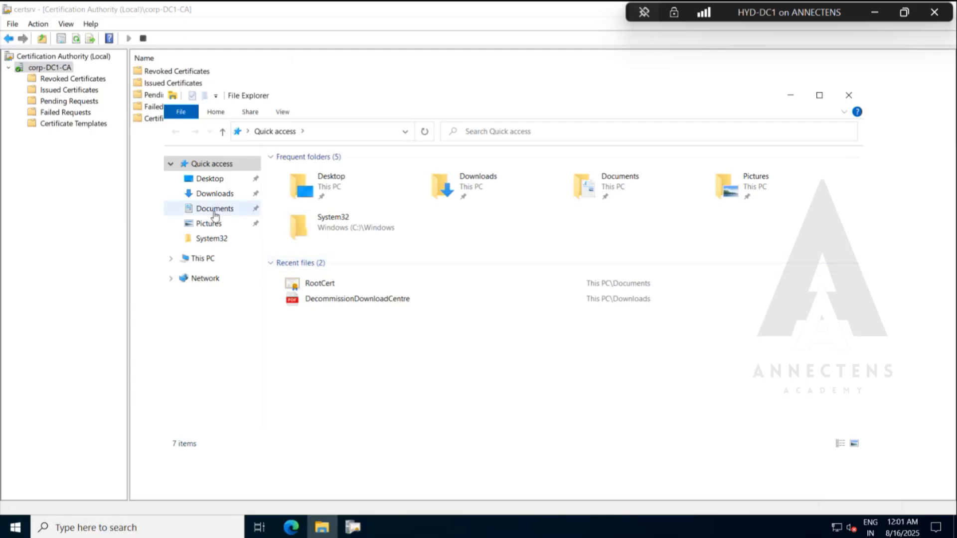
left_click(214, 209)
left_click(353, 174)
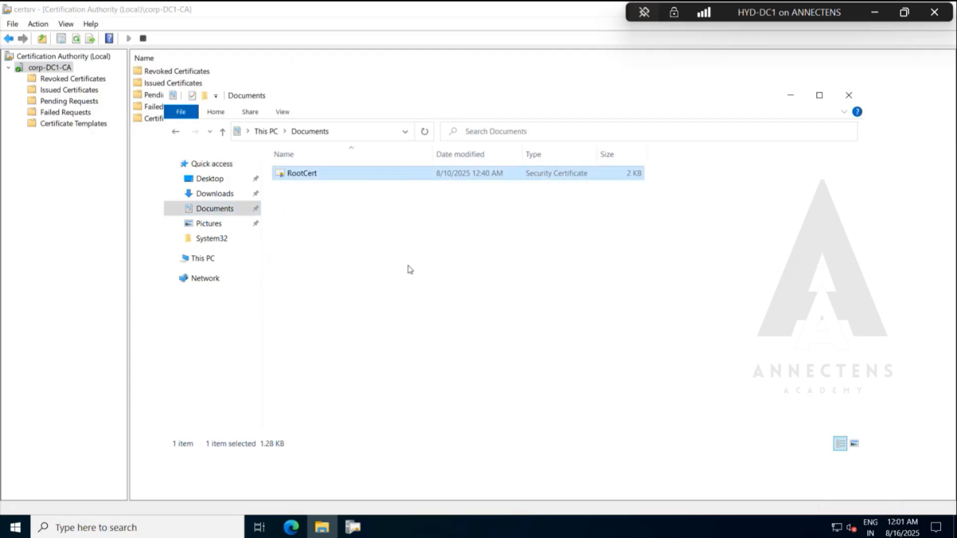
right_click(391, 180)
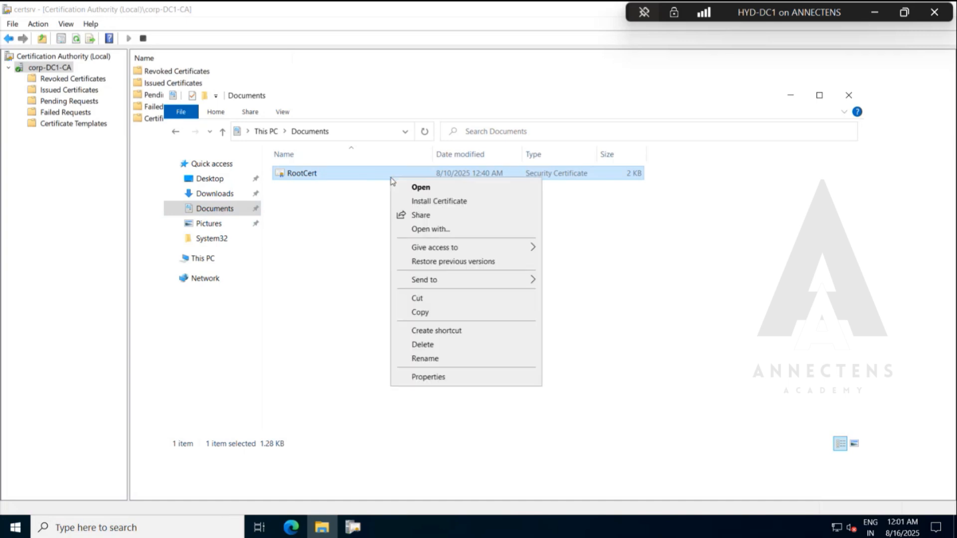
left_click(437, 314)
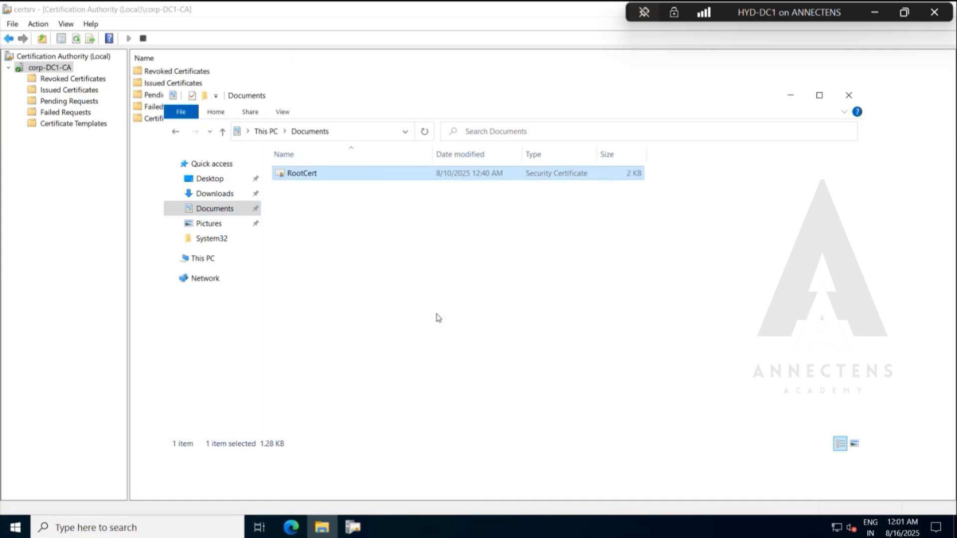
Minimize the HYD-DC1 session, show the local desktop and select the RootCA.cer certificate there.
left_click(875, 14)
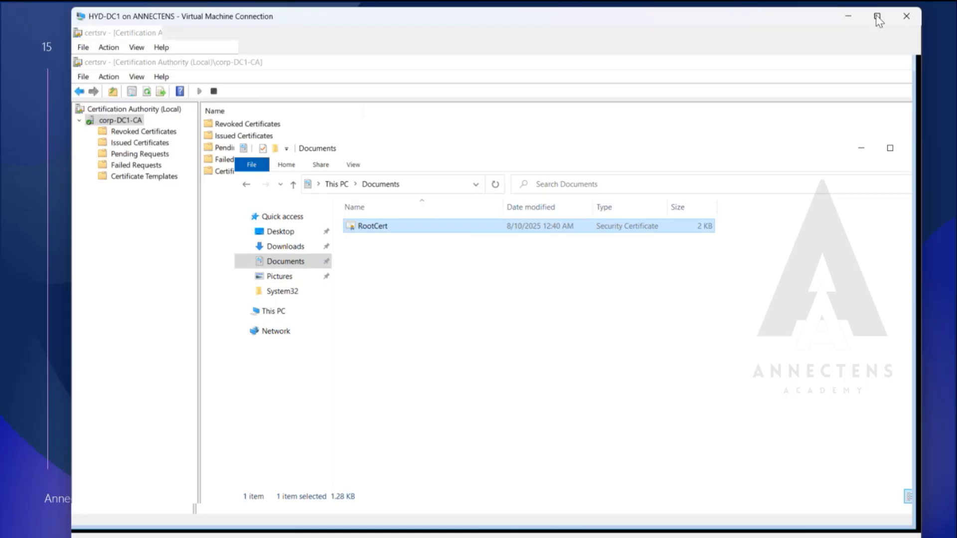
left_click(848, 16)
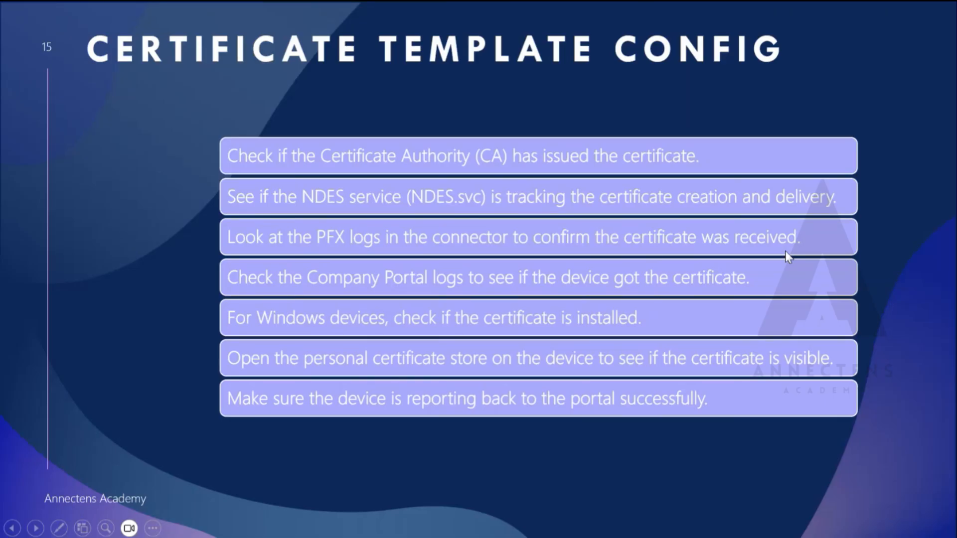
key("super")
key("super+d")
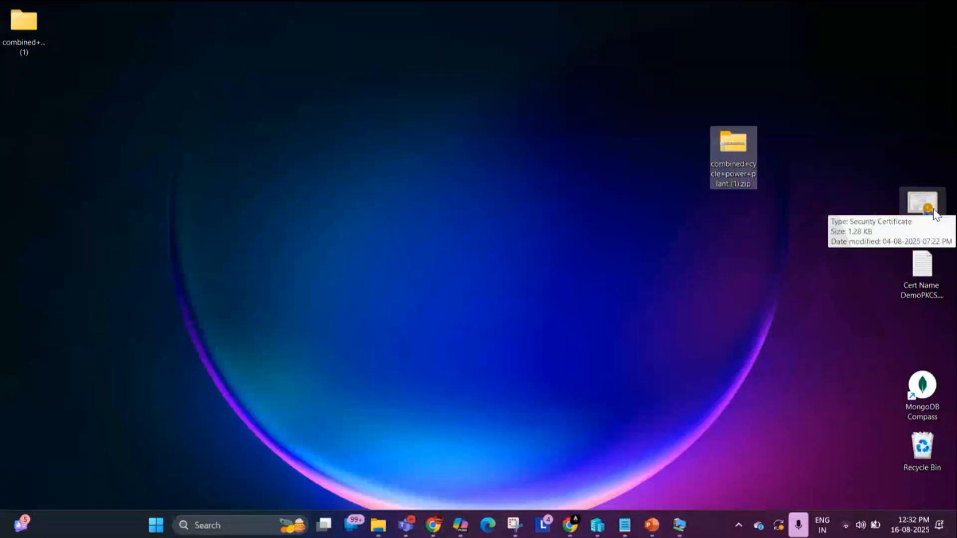
left_click(935, 215)
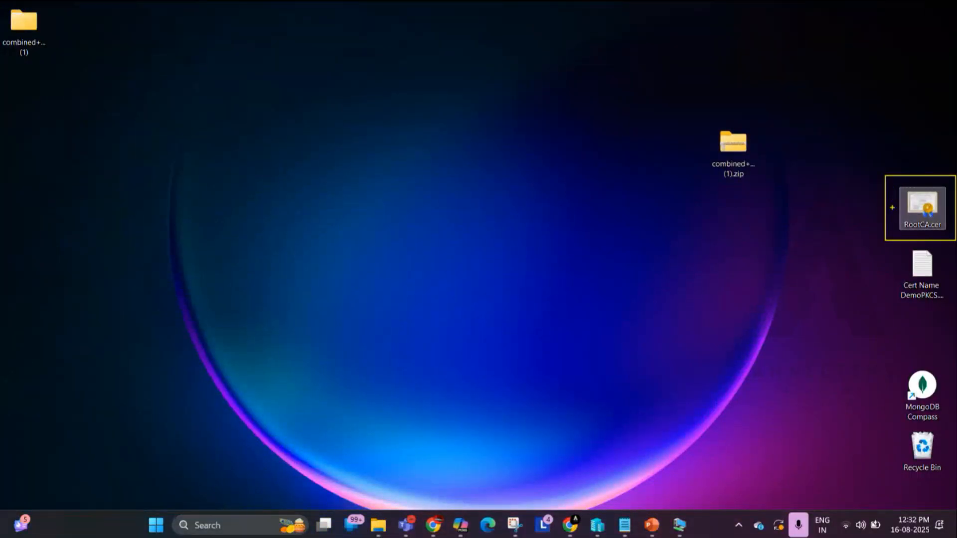
Switch to the Microsoft Intune admin center in Chrome and open the configuration policies under Devices.
left_click(577, 527)
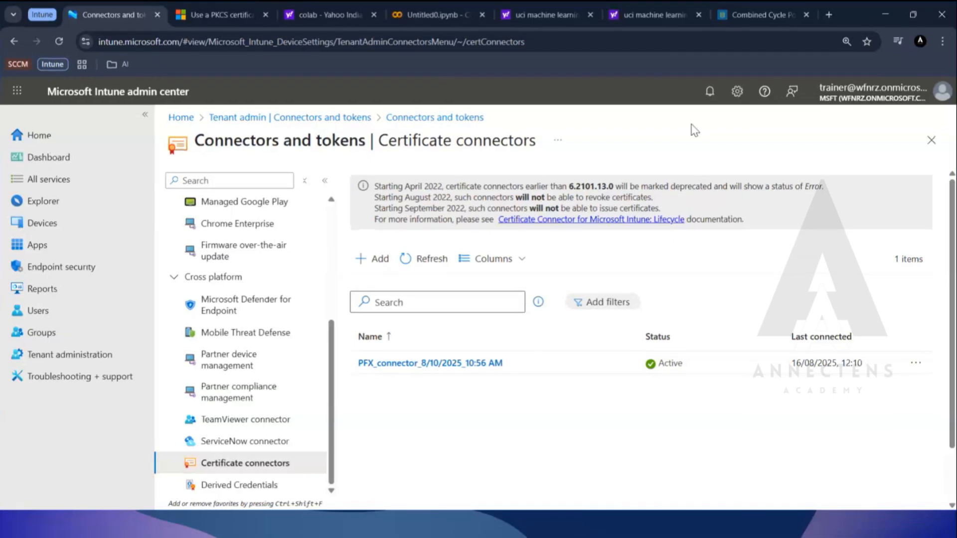
left_click(51, 228)
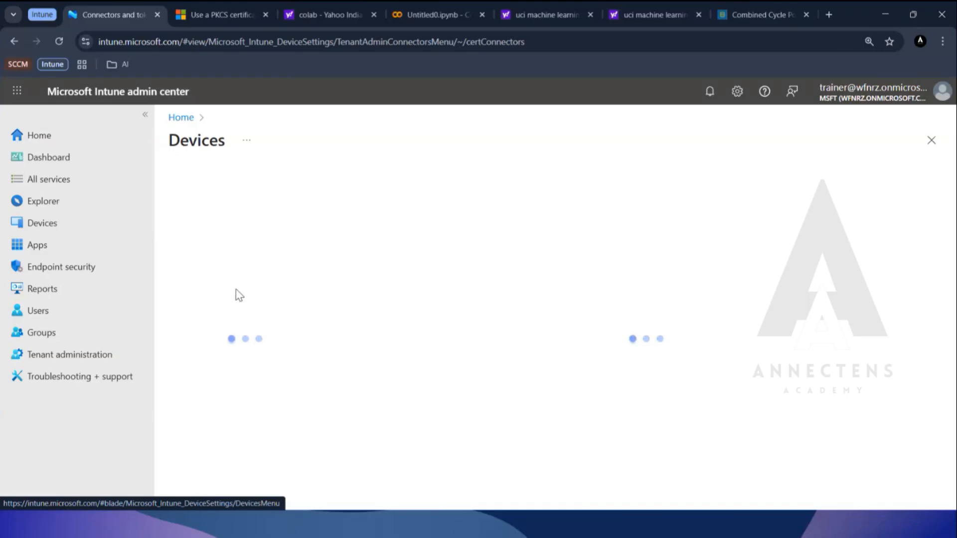
scroll(236, 297, "down", 6)
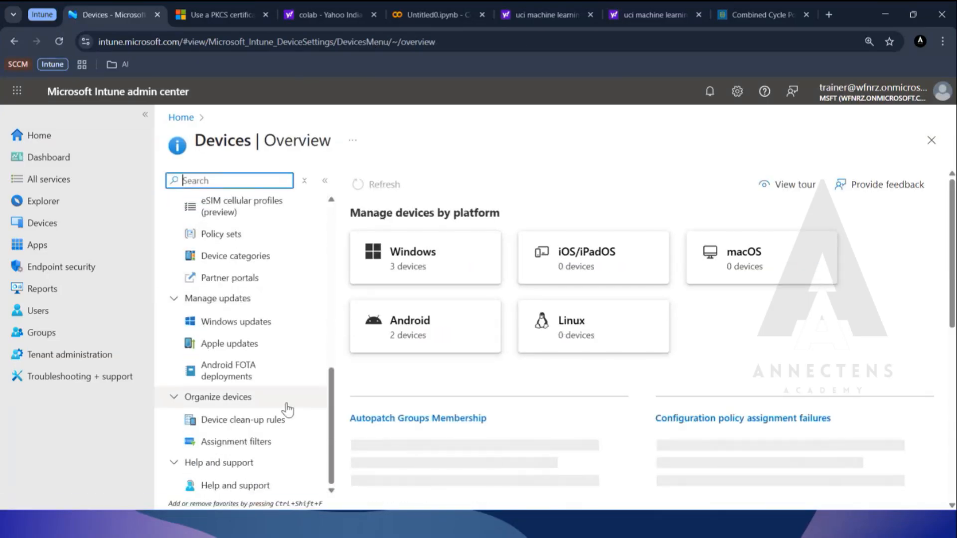
scroll(288, 410, "up", 3)
scroll(288, 411, "up", 2)
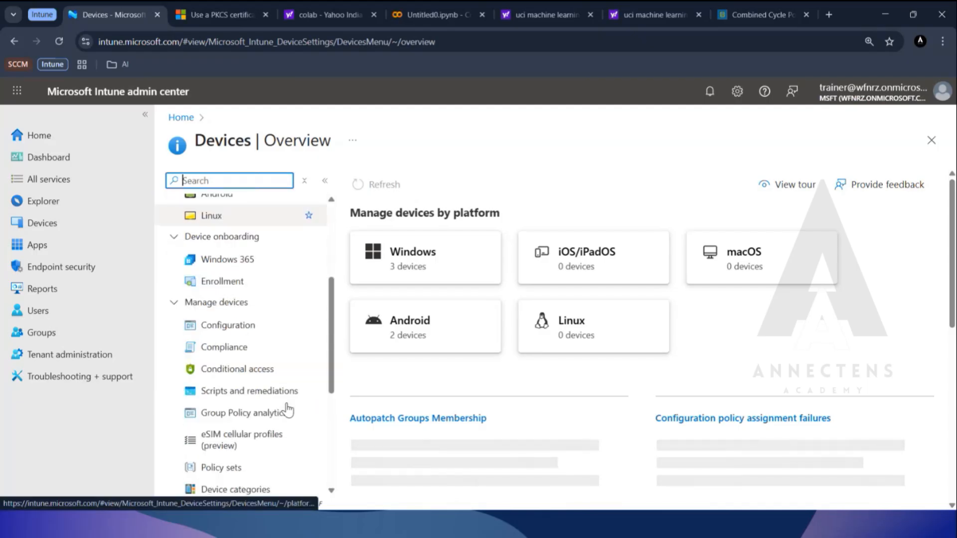
left_click(219, 330)
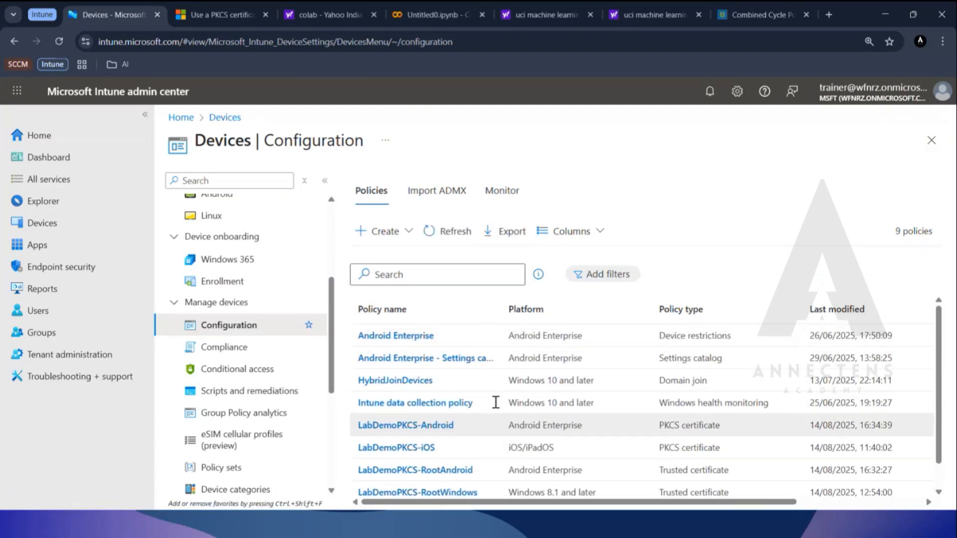
Start a new configuration policy with the platform Windows 10 and later and the profile type Templates.
left_click(145, 114)
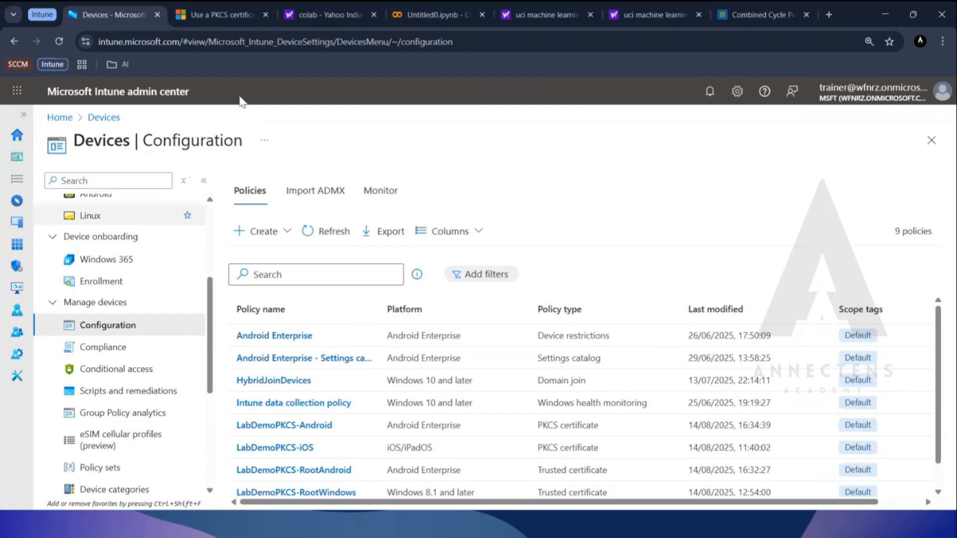
left_click(267, 234)
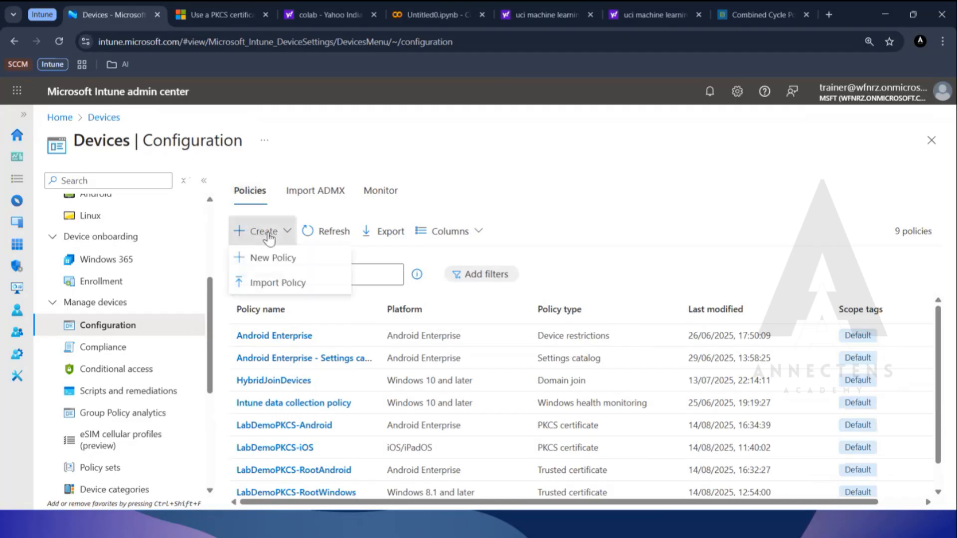
left_click(284, 265)
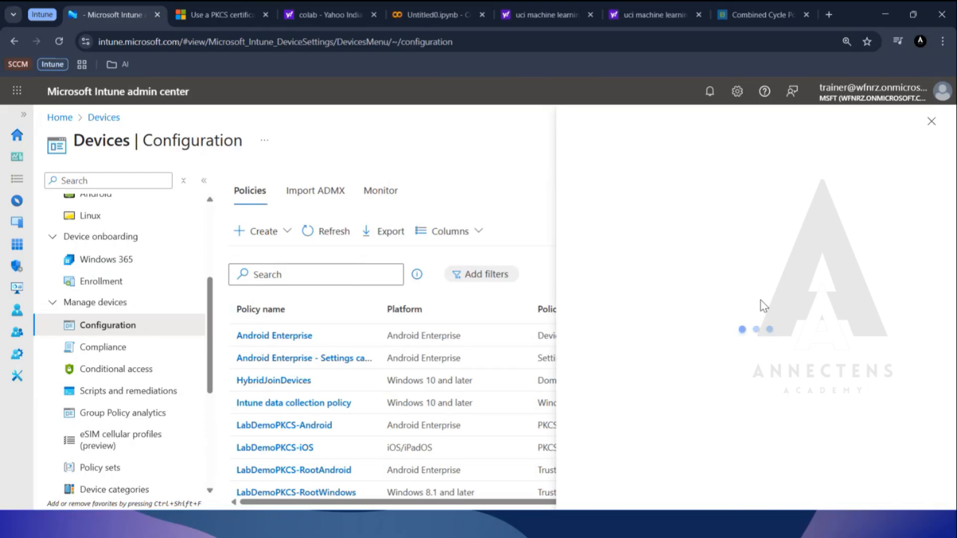
left_click(698, 190)
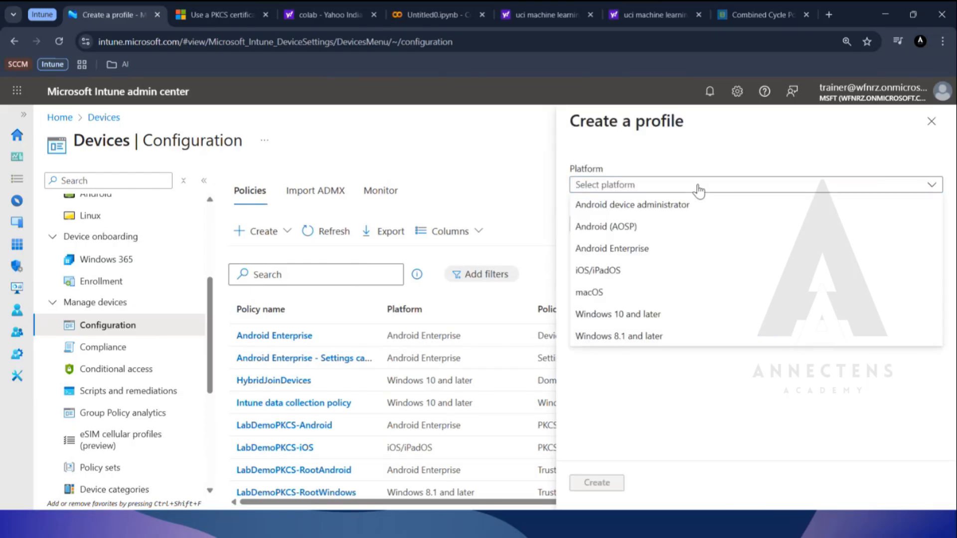
left_click(666, 321)
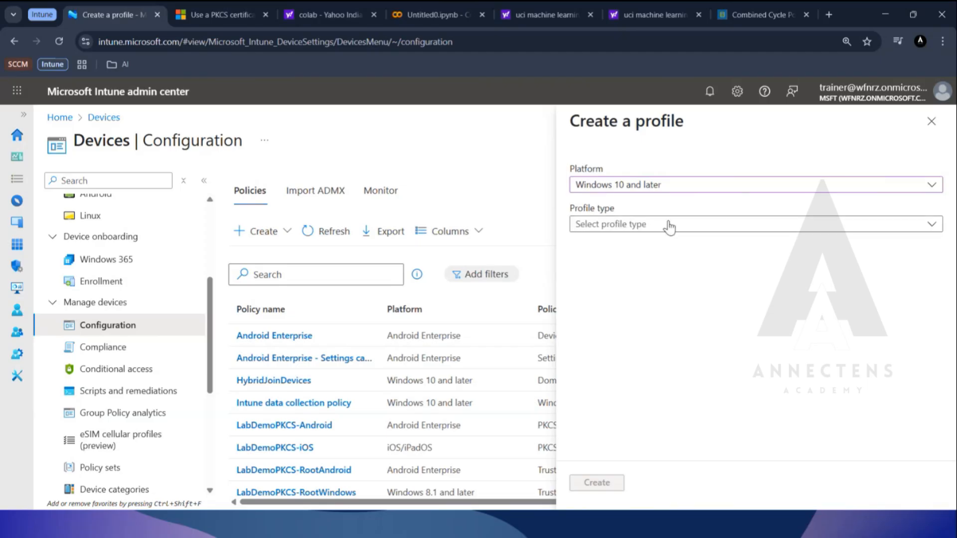
left_click(669, 226)
left_click(626, 287)
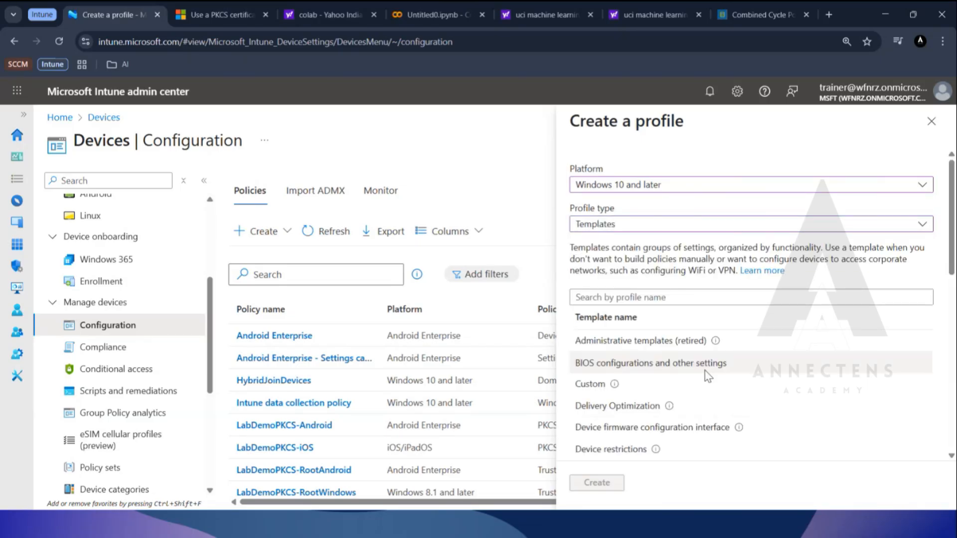
Choose the Trusted certificate template and create the profile from it.
scroll(674, 370, "down", 6)
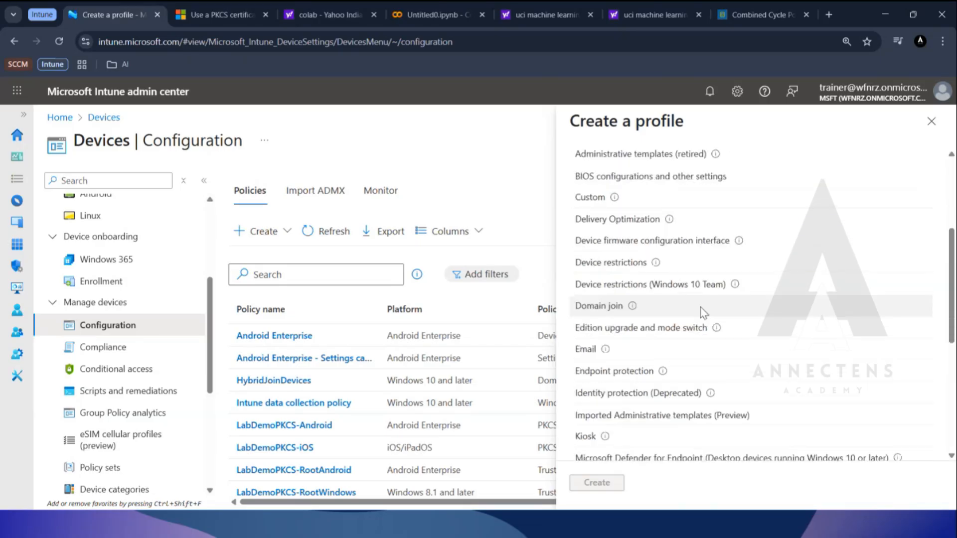
scroll(715, 297, "down", 3)
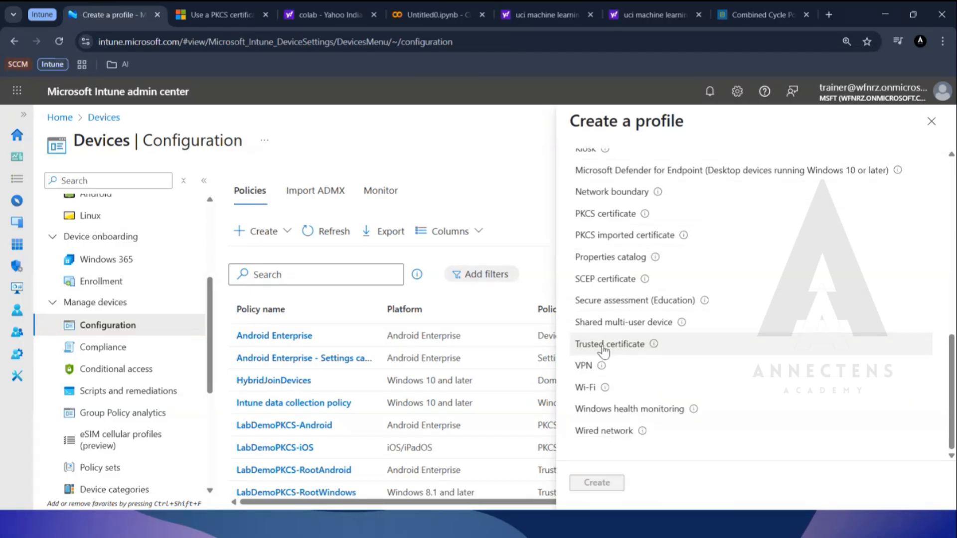
left_click(604, 349)
left_click(603, 484)
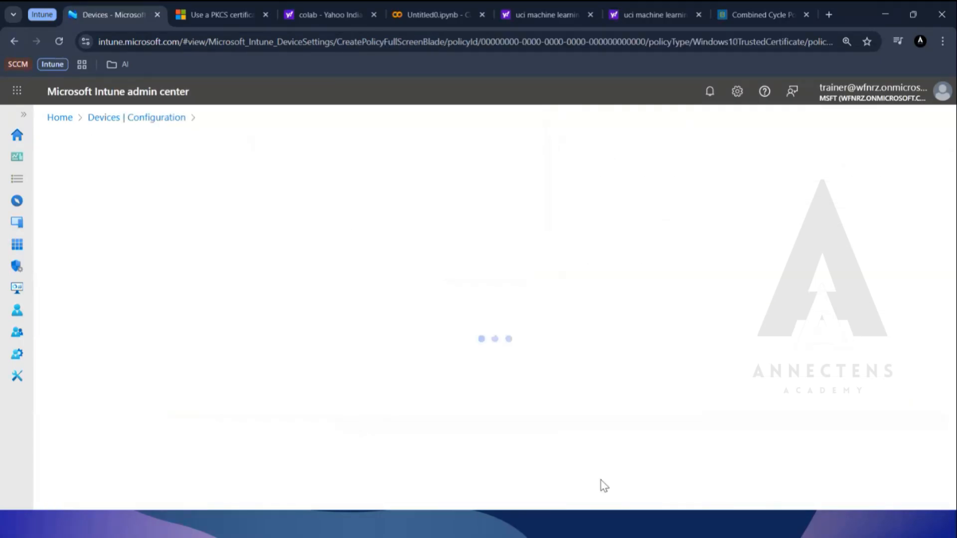
Name the trusted certificate profile "Root Cert" and move on to its description.
left_click(396, 225)
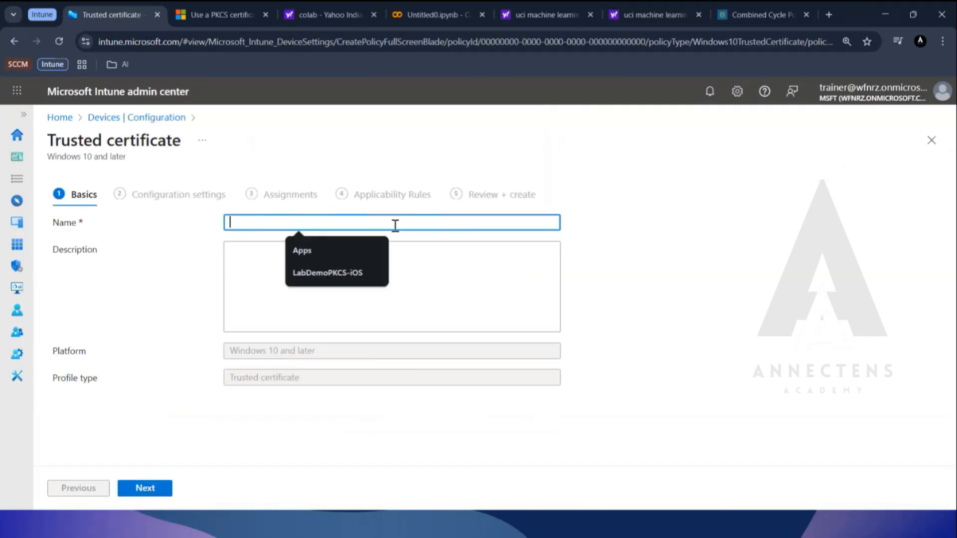
type("Root Cert")
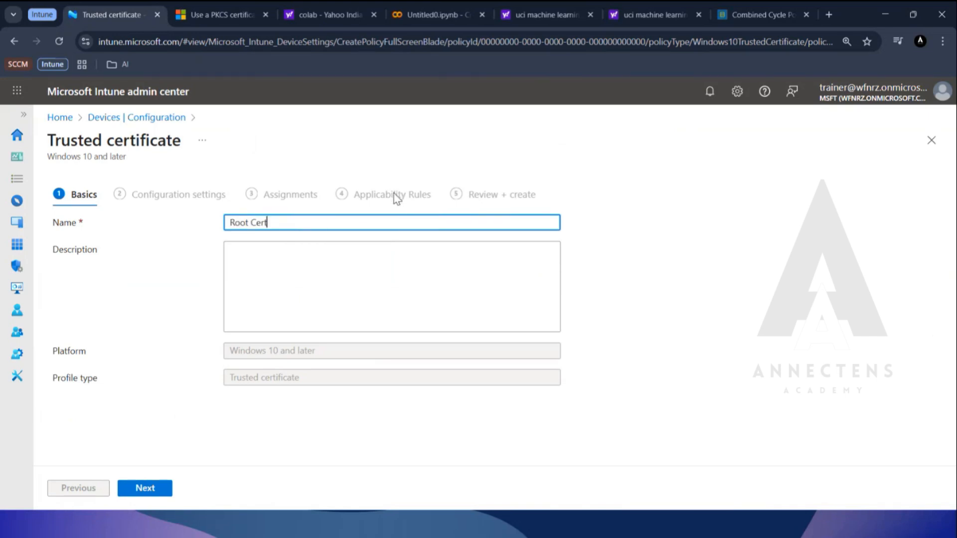
key("ctrl+a")
key("ctrl+c")
key("Tab")
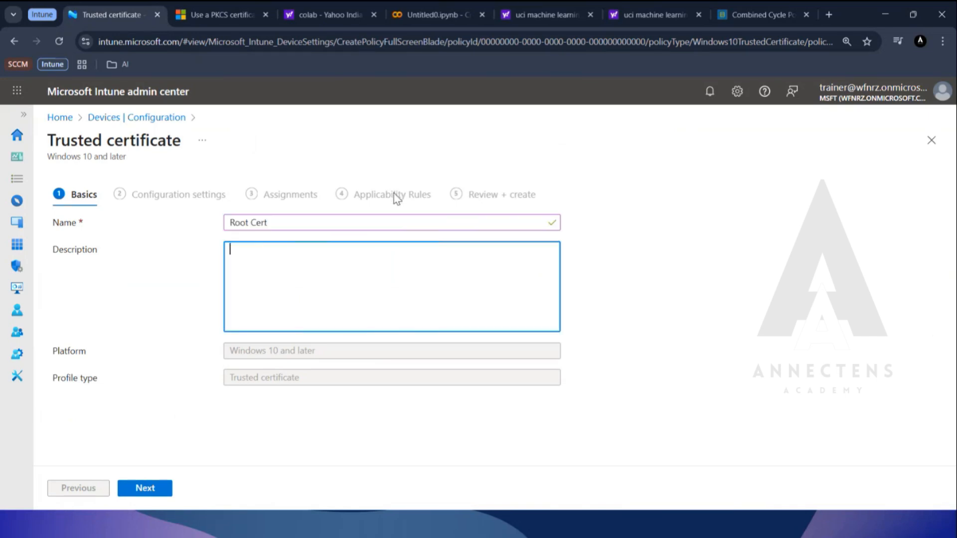
Fill in the profile's description and start choosing the certificate file, browsing the Documents folder with all file types shown.
key("ctrl+v")
left_click(159, 487)
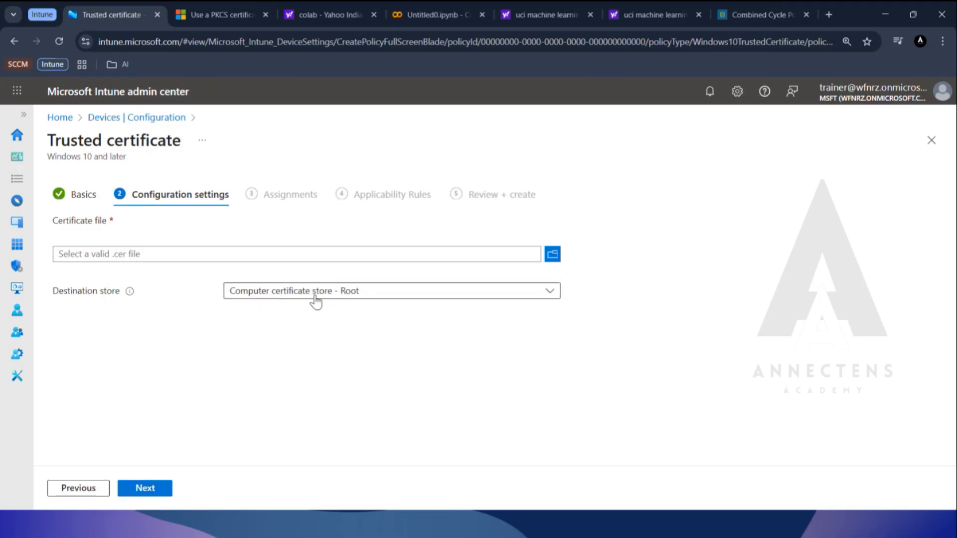
left_click(553, 254)
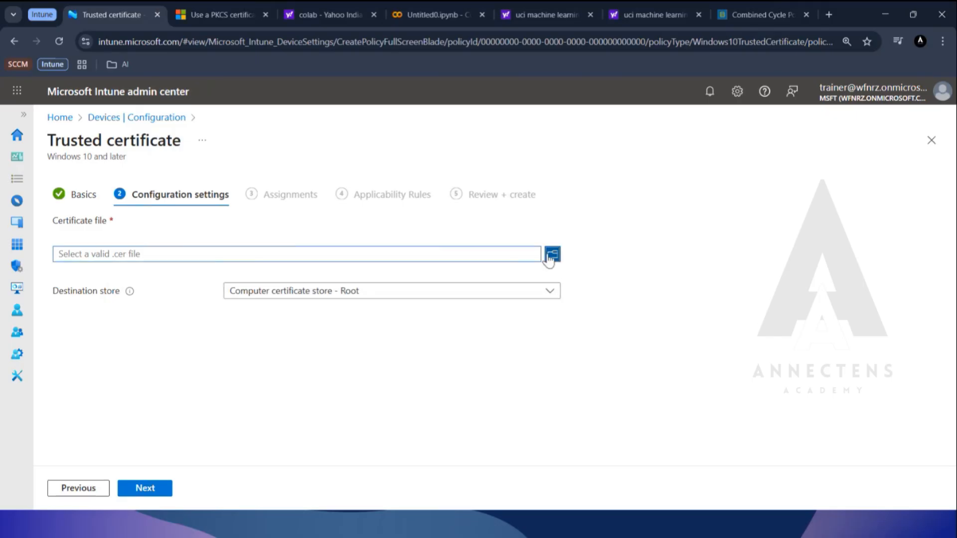
scroll(70, 279, "down", 15)
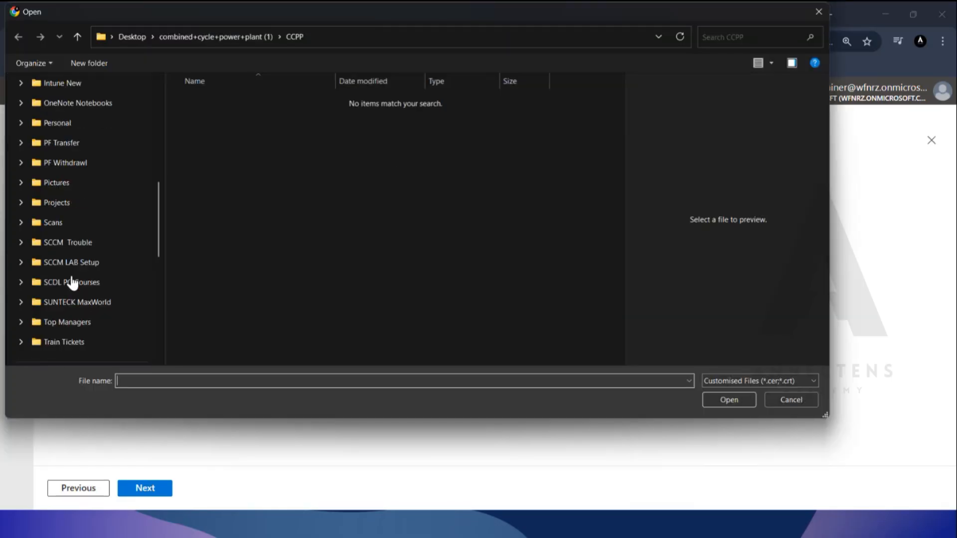
scroll(71, 222, "up", 3)
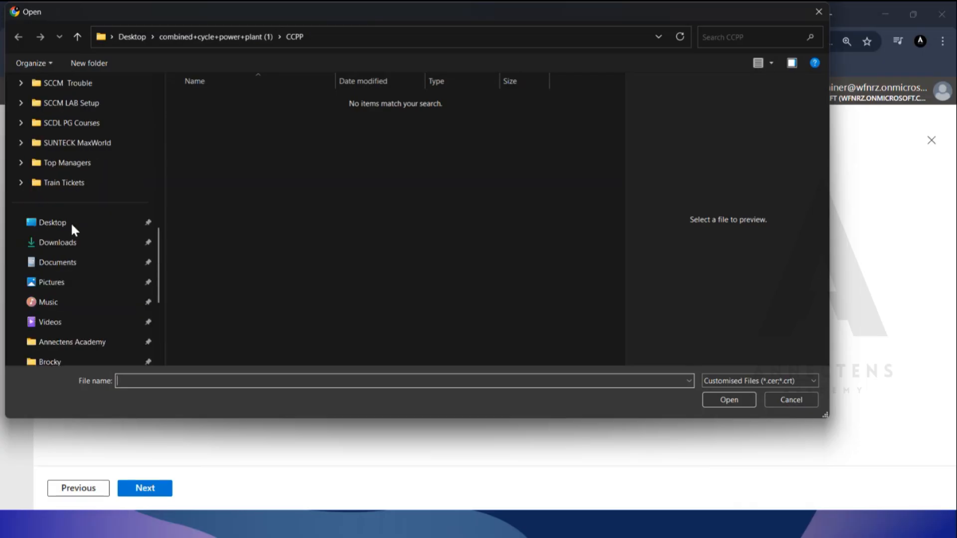
left_click(70, 261)
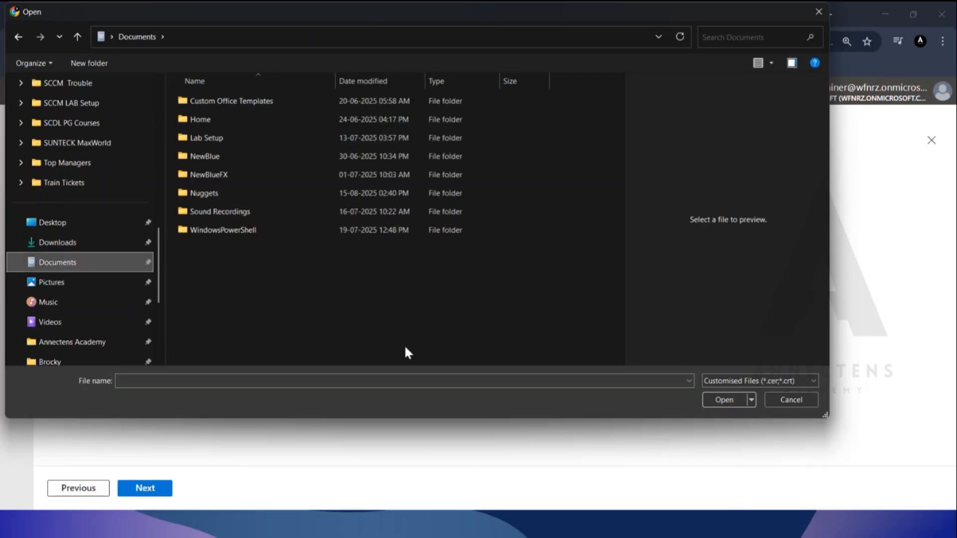
left_click(735, 381)
left_click(723, 403)
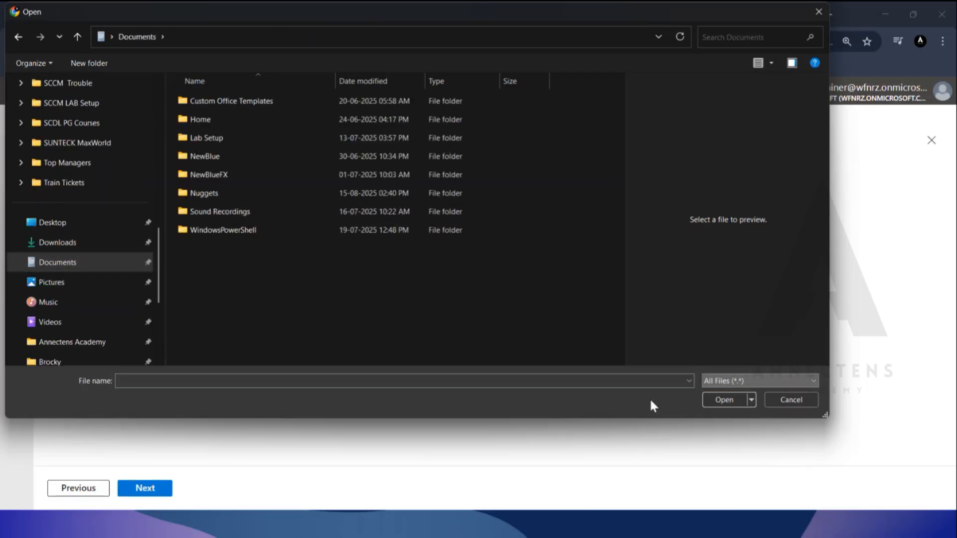
Upload RootCA.cer from the Desktop as the certificate file, keep Computer certificate store - Root, and continue to the assignments.
scroll(59, 249, "up", 10)
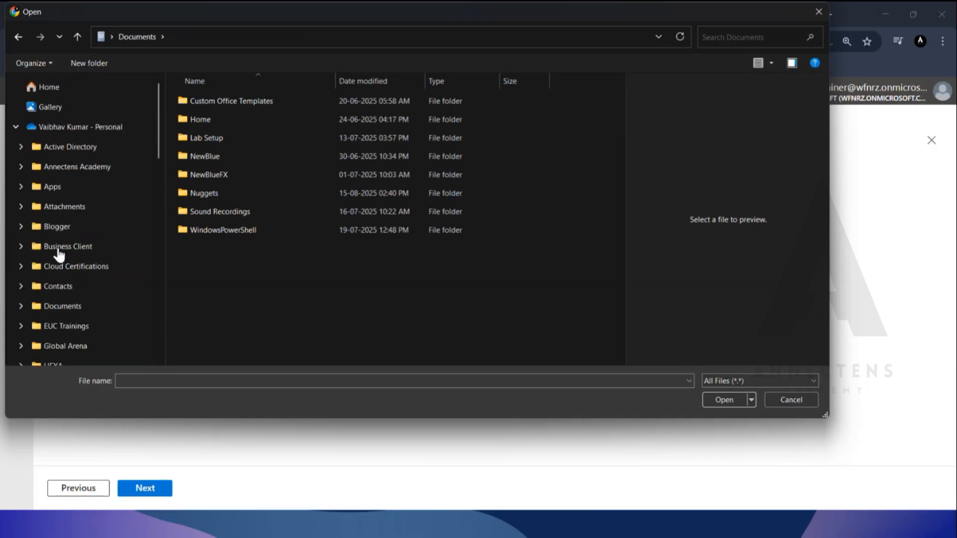
scroll(77, 224, "down", 15)
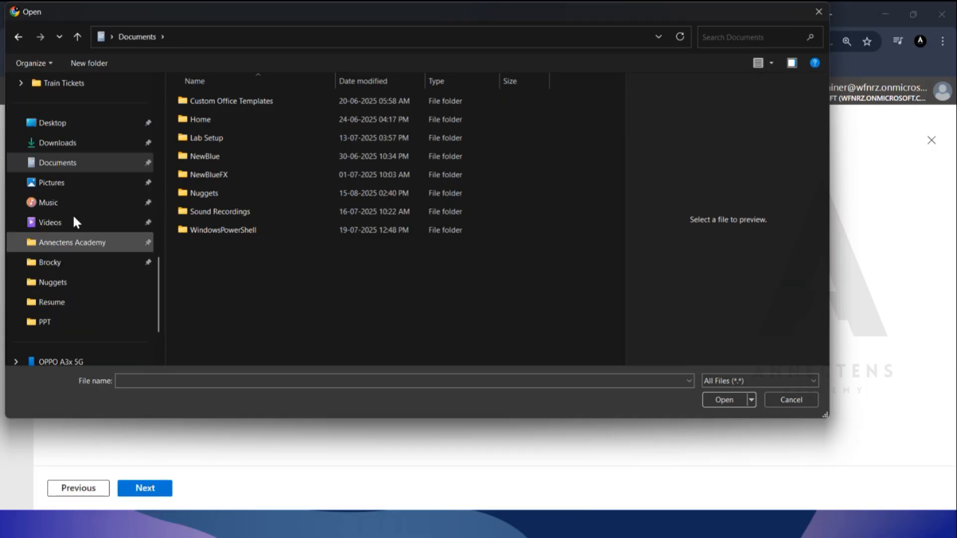
left_click(68, 127)
left_click(259, 174)
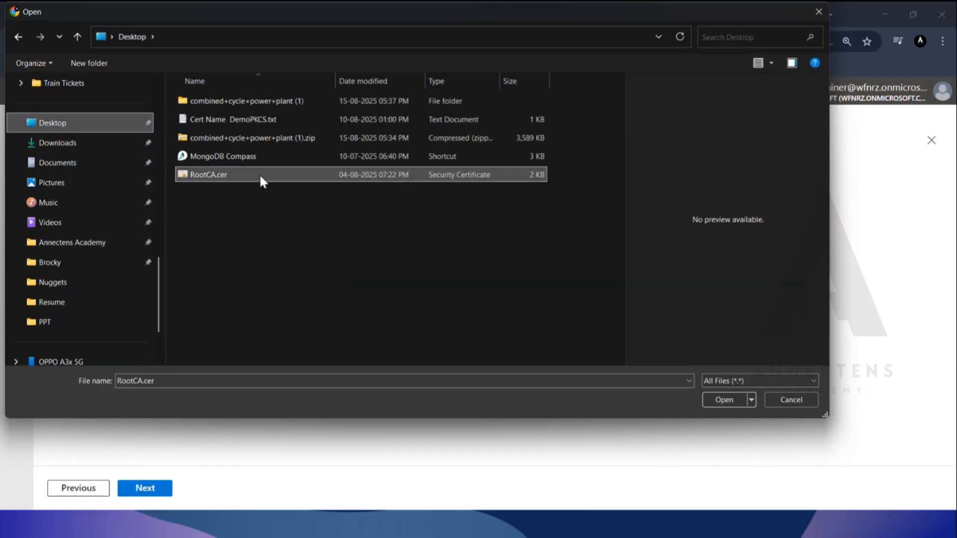
left_click(724, 398)
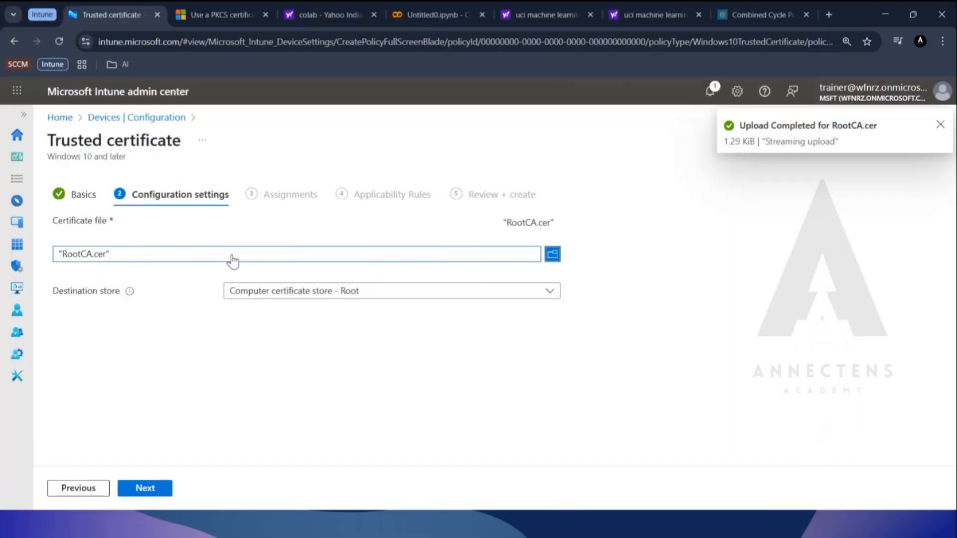
left_click(145, 488)
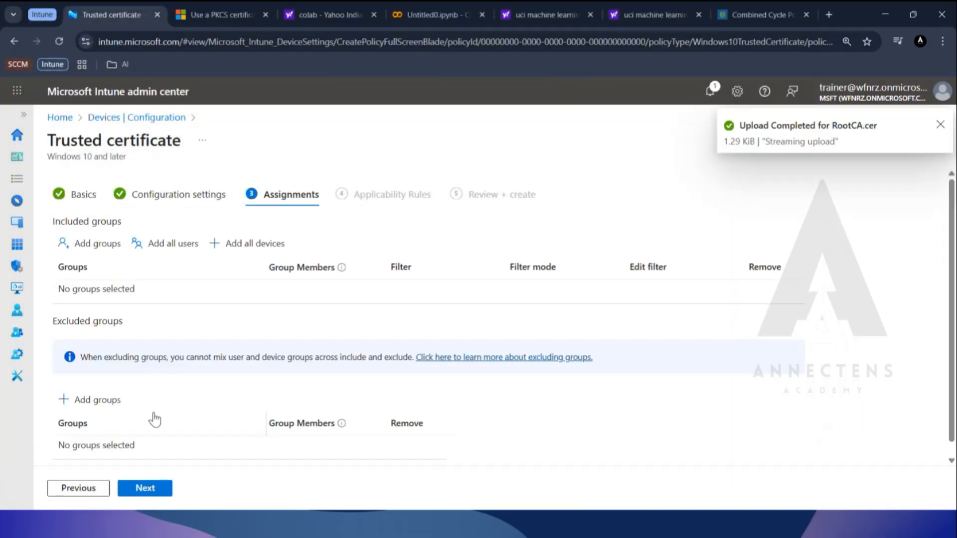
Search the groups for "pkcs", include the PKCS Demo group in the assignments, and continue to the applicability rules.
left_click(98, 246)
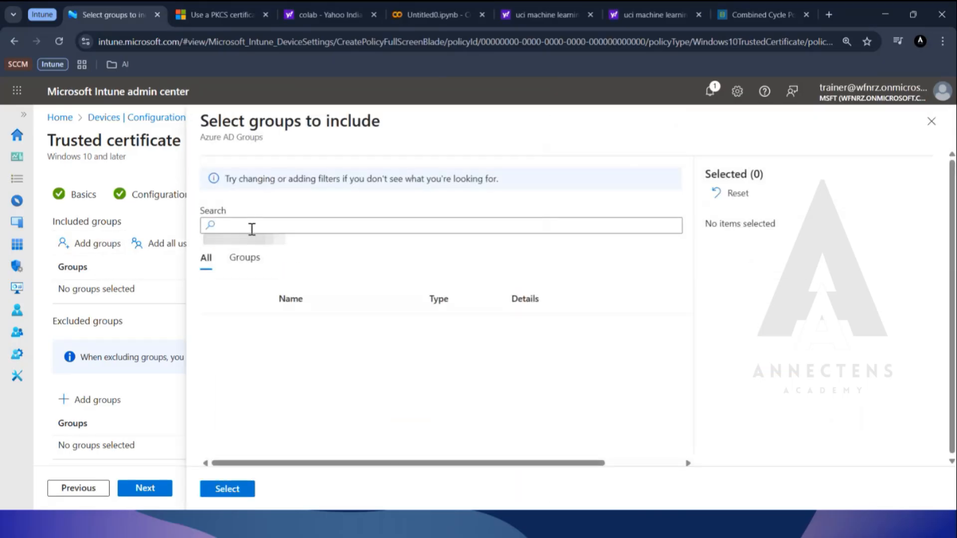
left_click(279, 226)
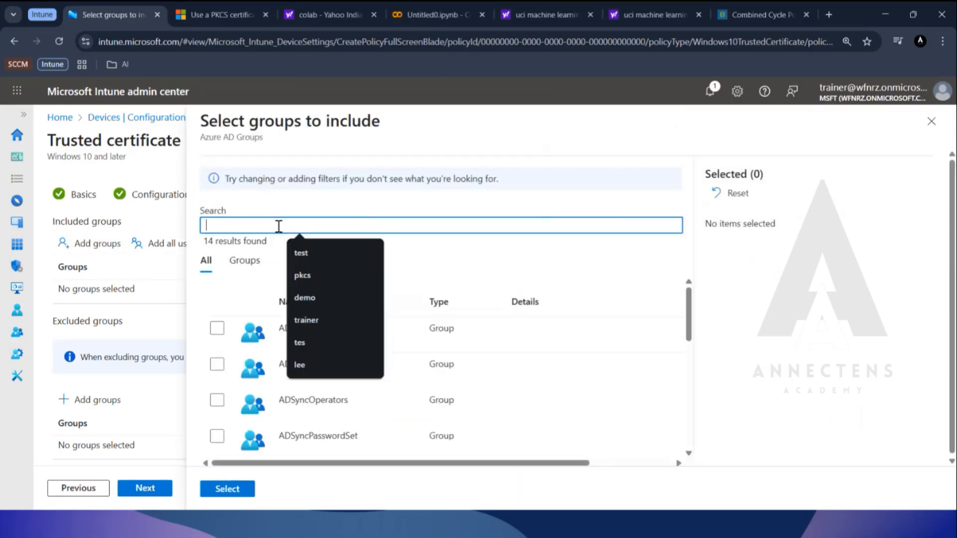
type("pkcs")
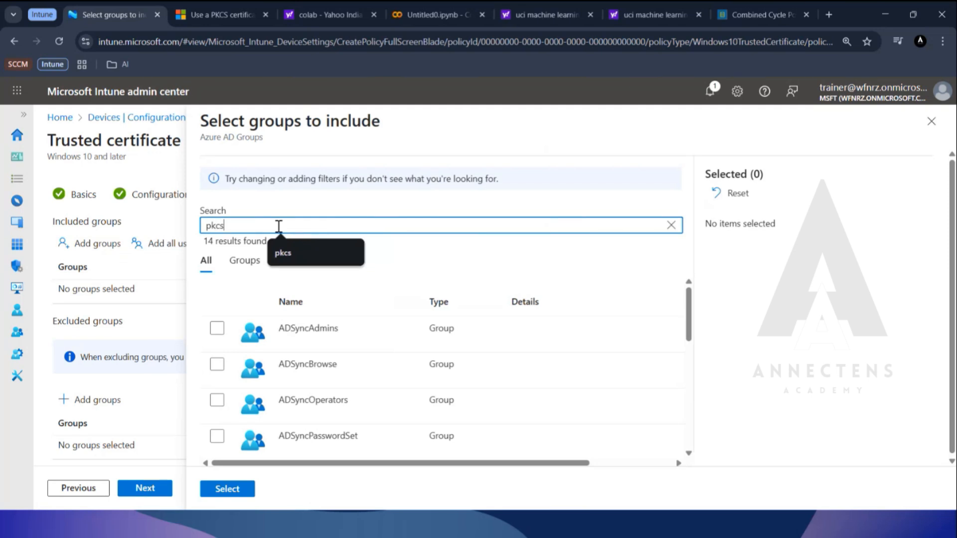
left_click(379, 341)
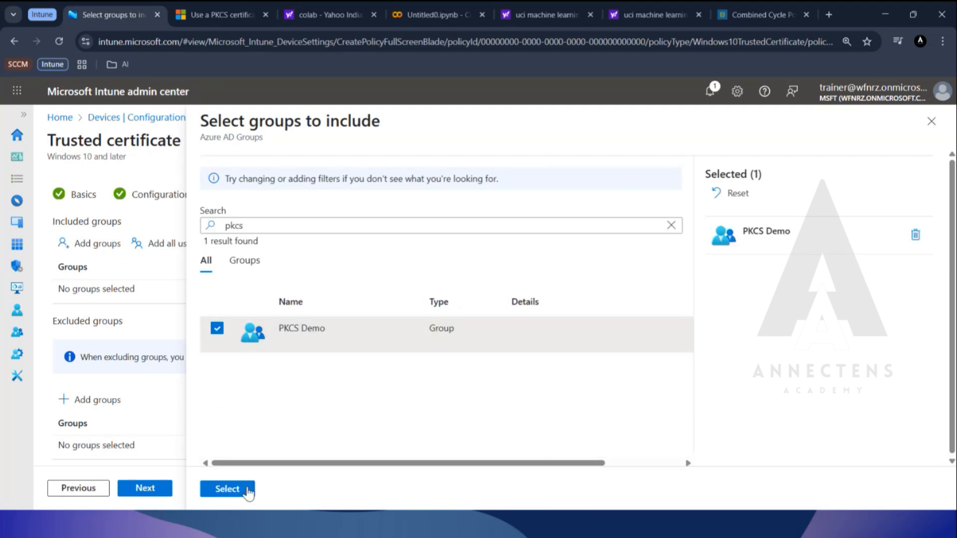
left_click(227, 489)
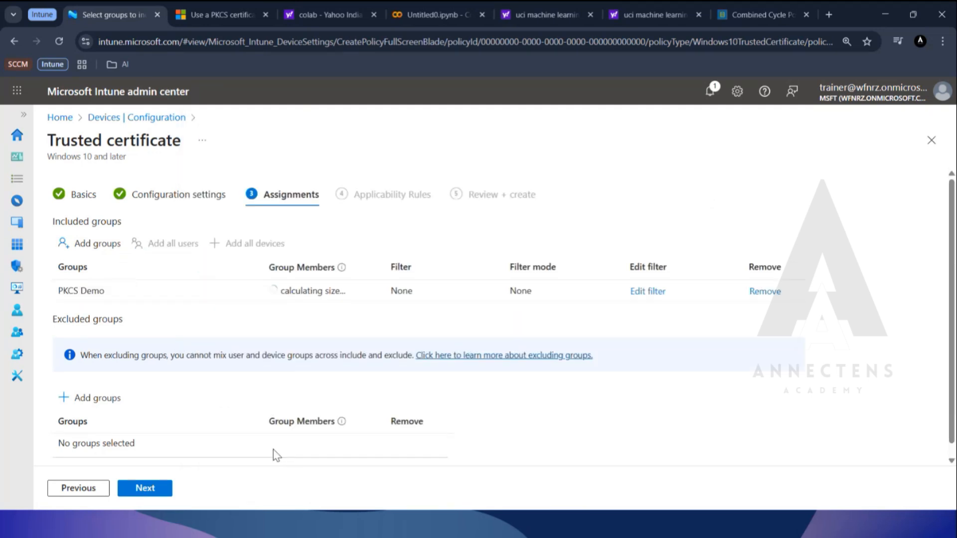
left_click(156, 489)
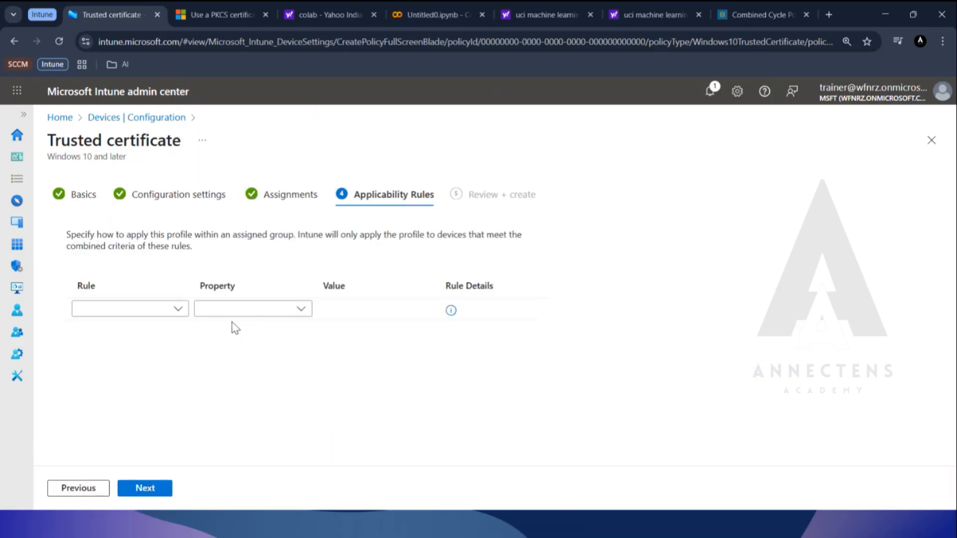
Try an applicability rule on the OS edition property, delete it, and discard the unsaved trusted certificate profile.
left_click(175, 311)
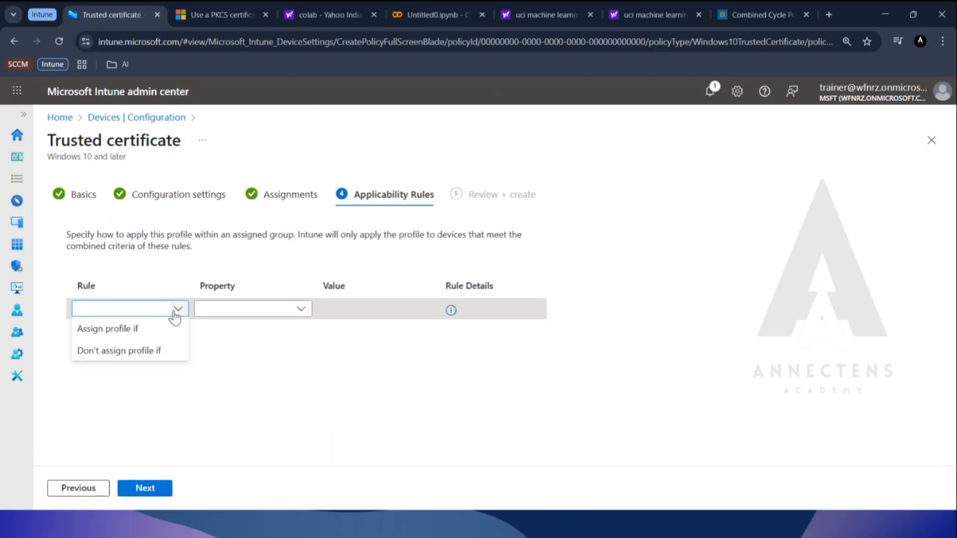
left_click(255, 310)
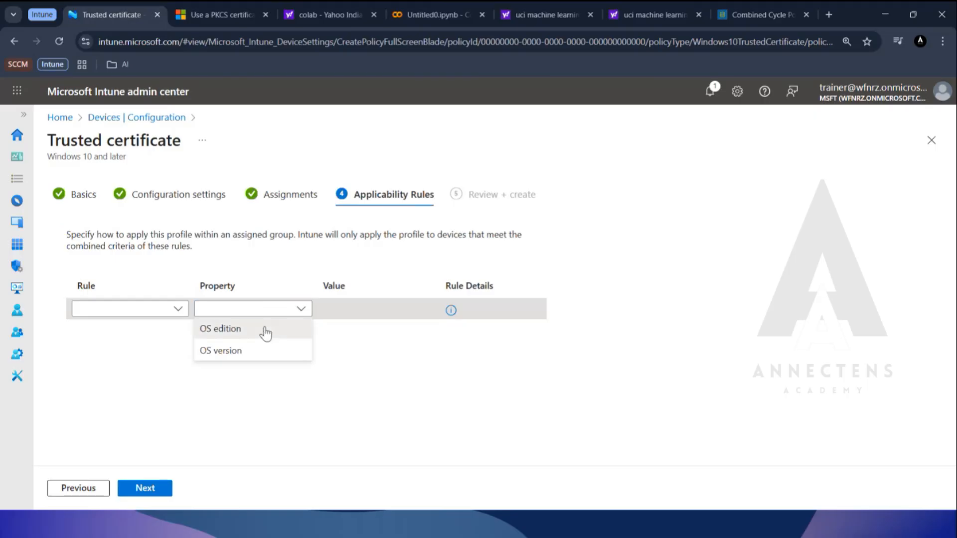
left_click(265, 330)
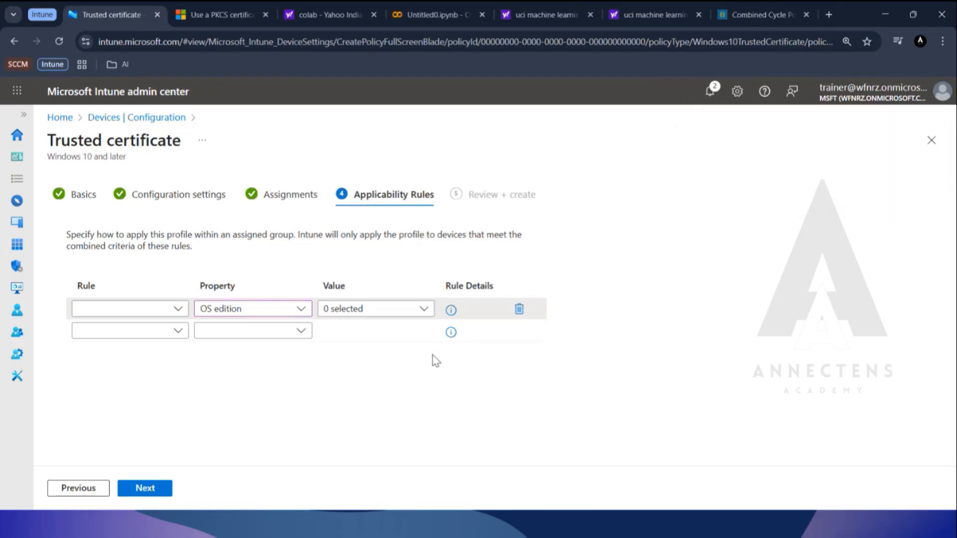
left_click(518, 310)
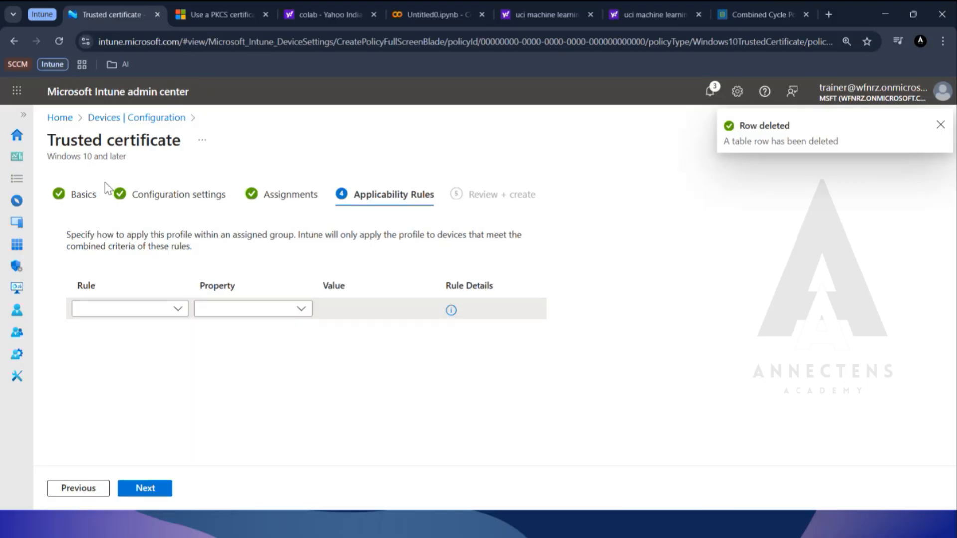
left_click(119, 119)
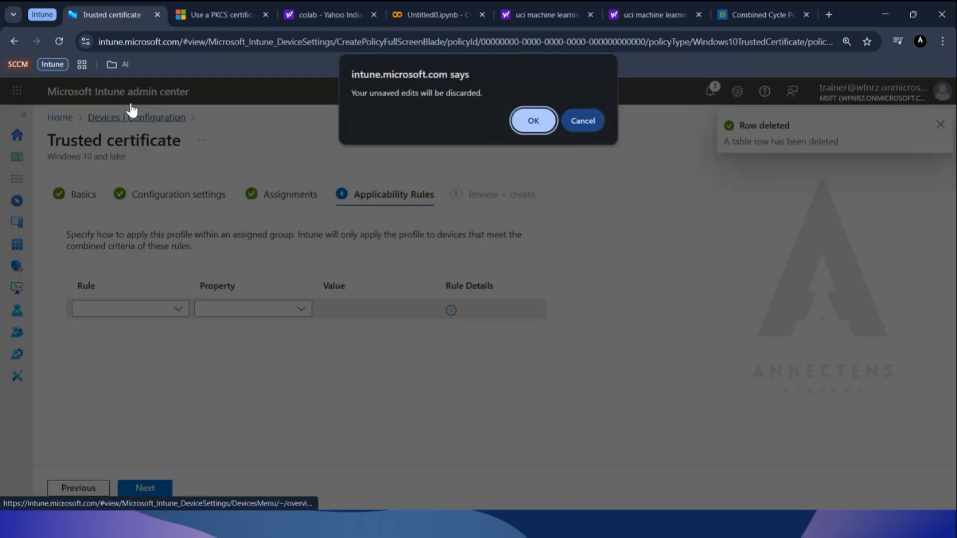
left_click(533, 121)
Review the assignments and certificate configuration settings of the existing LabDemoPKCS-RootWindows policy, leaving them without saving.
scroll(349, 448, "down", 1)
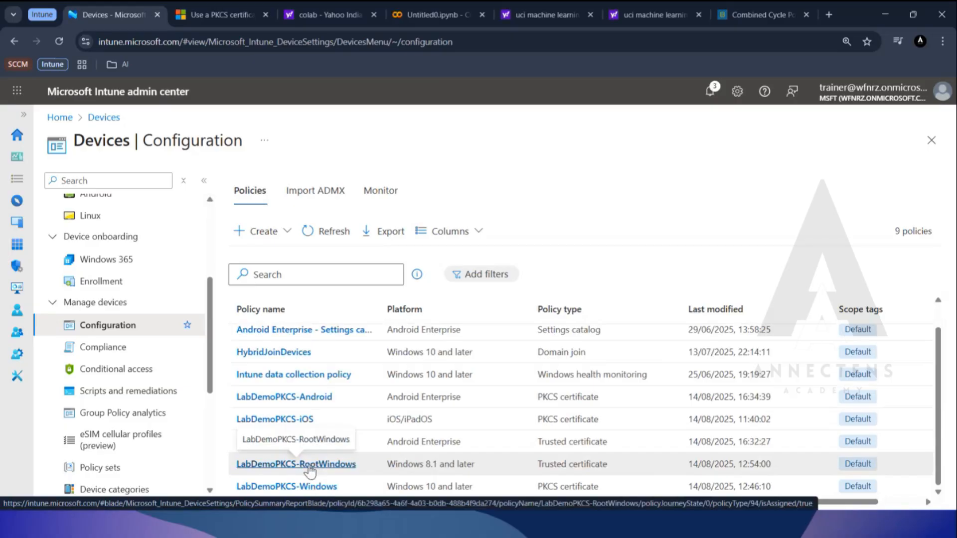
left_click(313, 465)
scroll(419, 358, "down", 8)
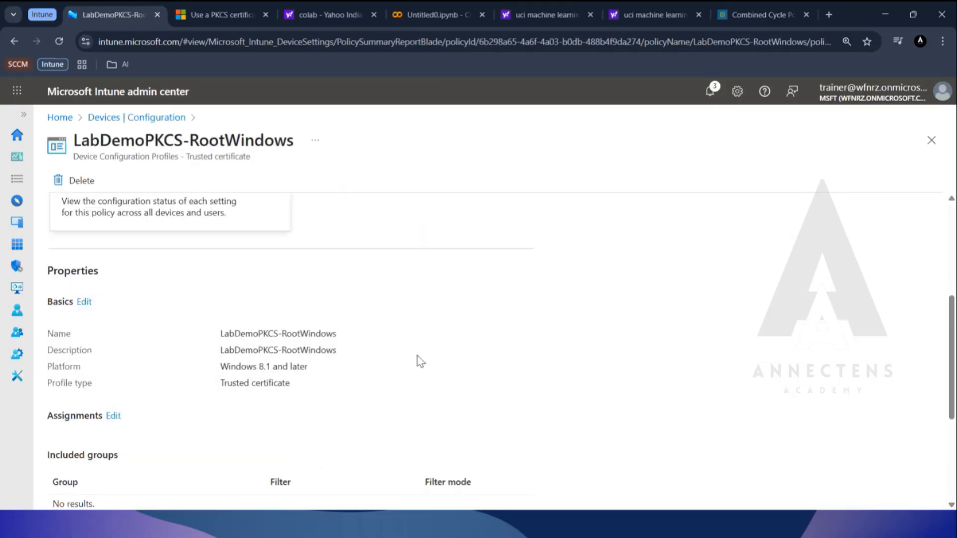
scroll(683, 282, "down", 4)
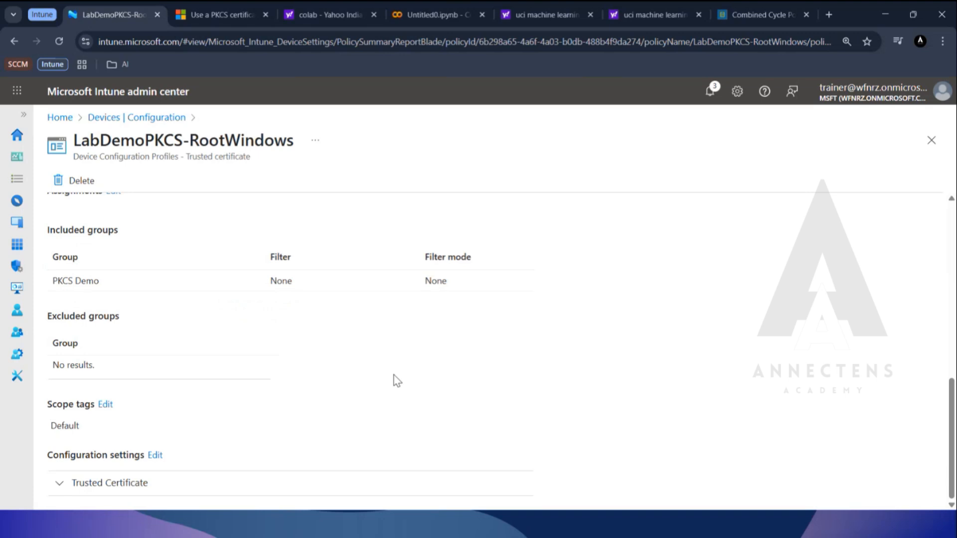
left_click(155, 455)
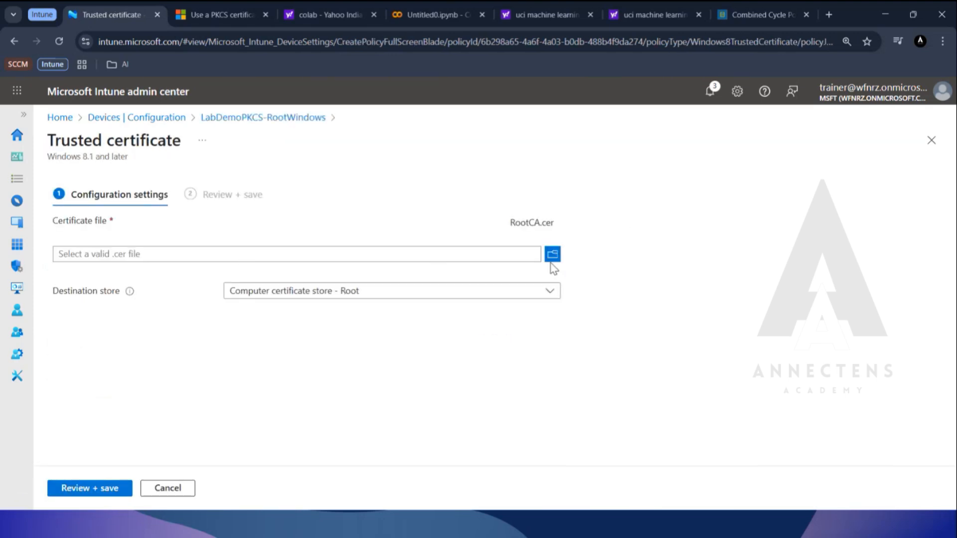
left_click(167, 488)
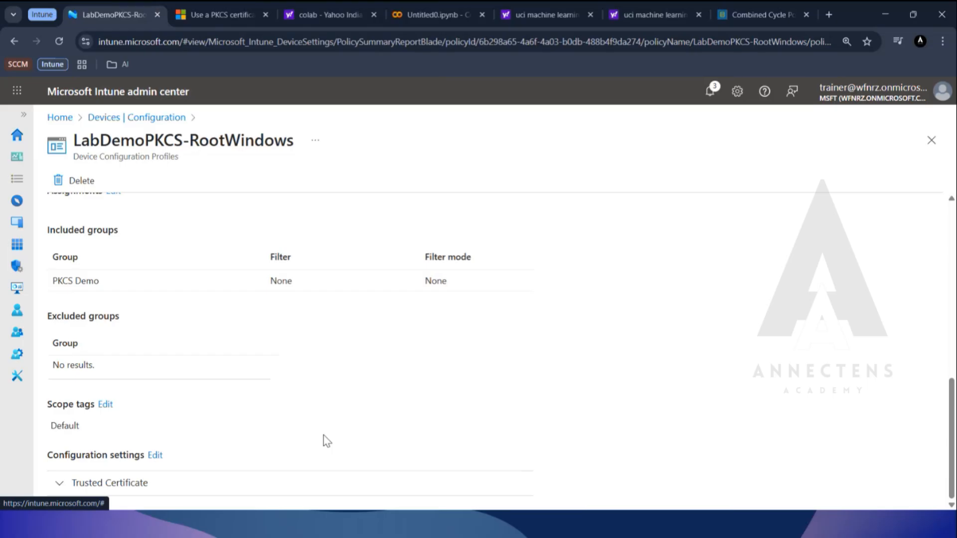
Review the assignments and certificate file setting of the LabDemoPKCS-RootAndroid policy, and return to the configuration policies without saving.
left_click(127, 119)
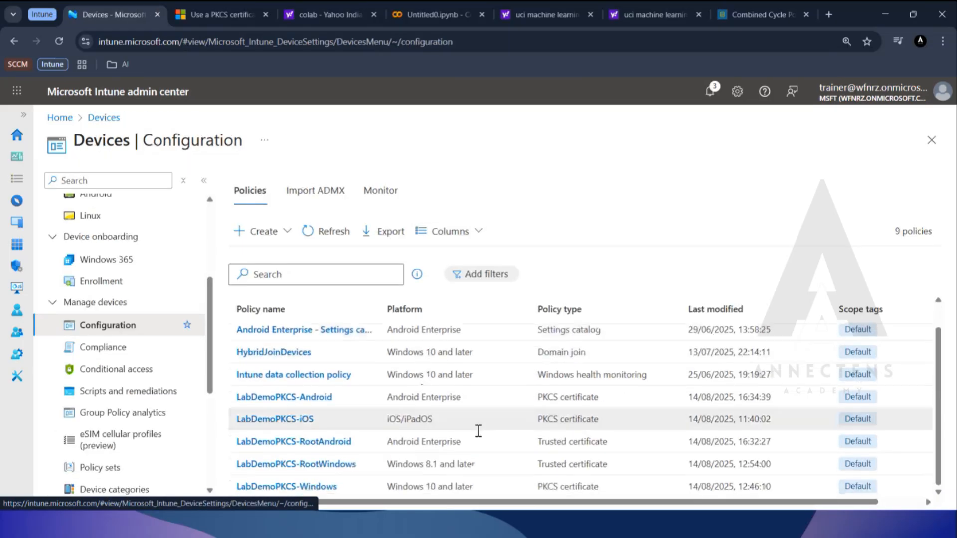
left_click(328, 443)
scroll(359, 331, "down", 10)
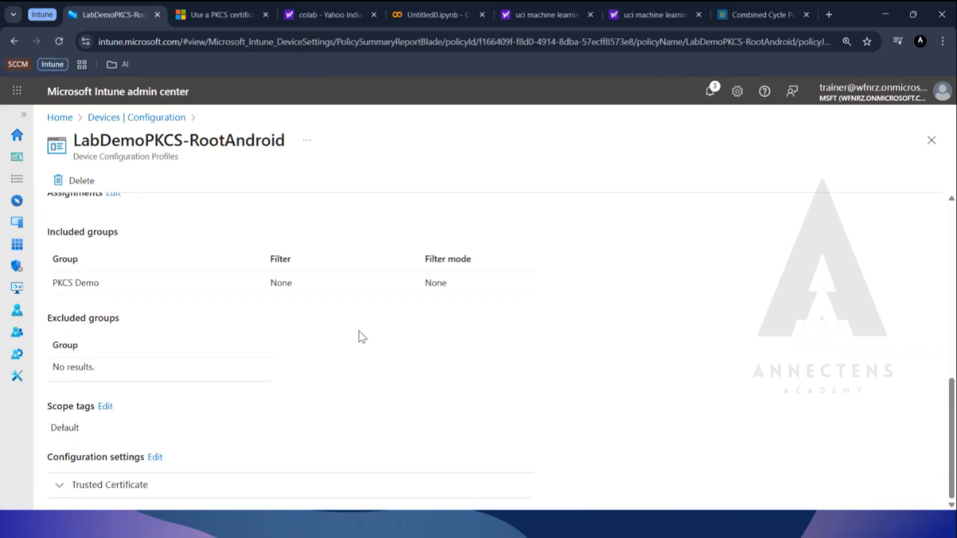
left_click(155, 455)
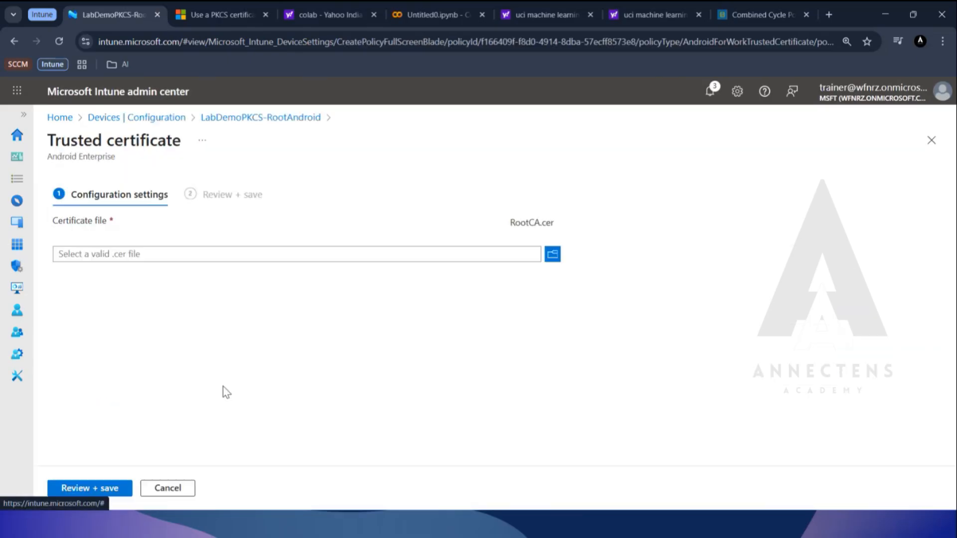
left_click(551, 256)
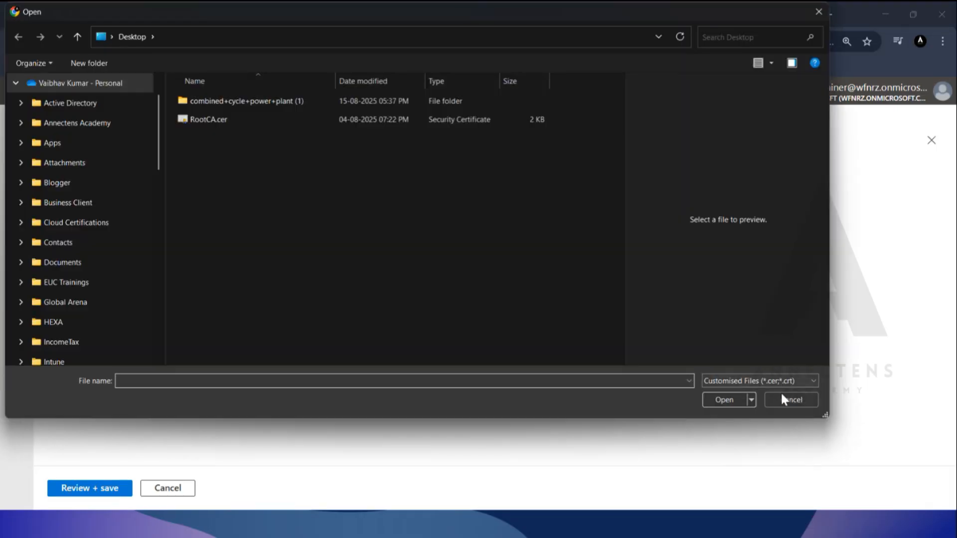
left_click(791, 400)
left_click(169, 120)
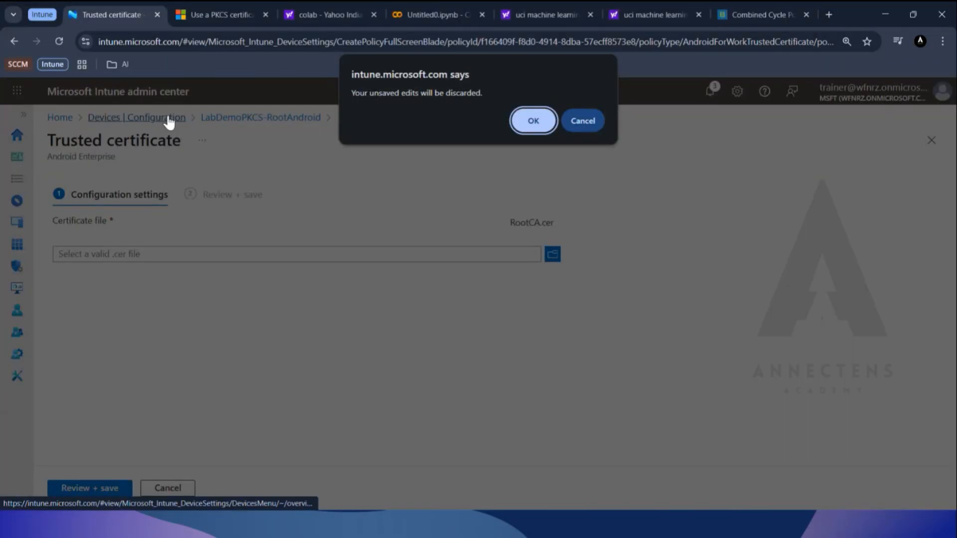
left_click(533, 121)
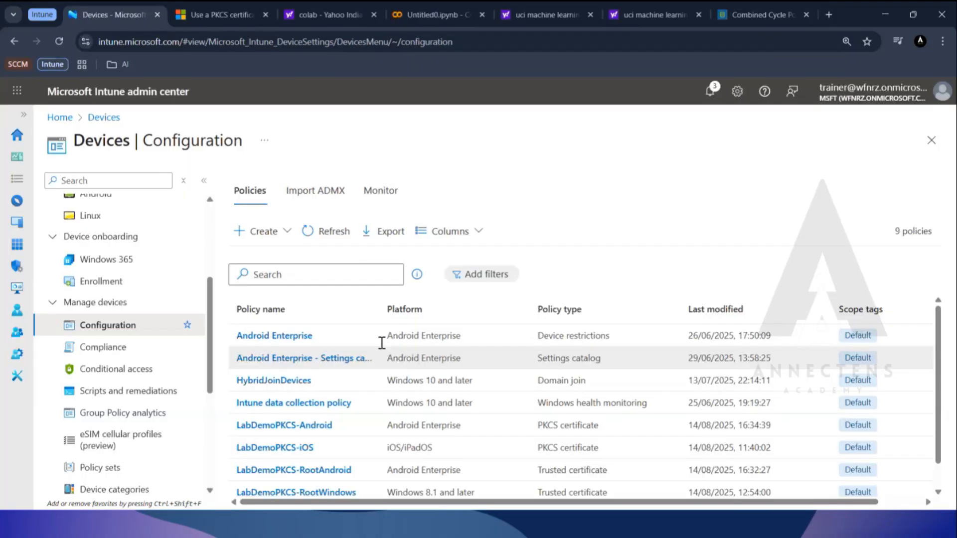
scroll(359, 389, "down", 1)
key("ctrl+2")
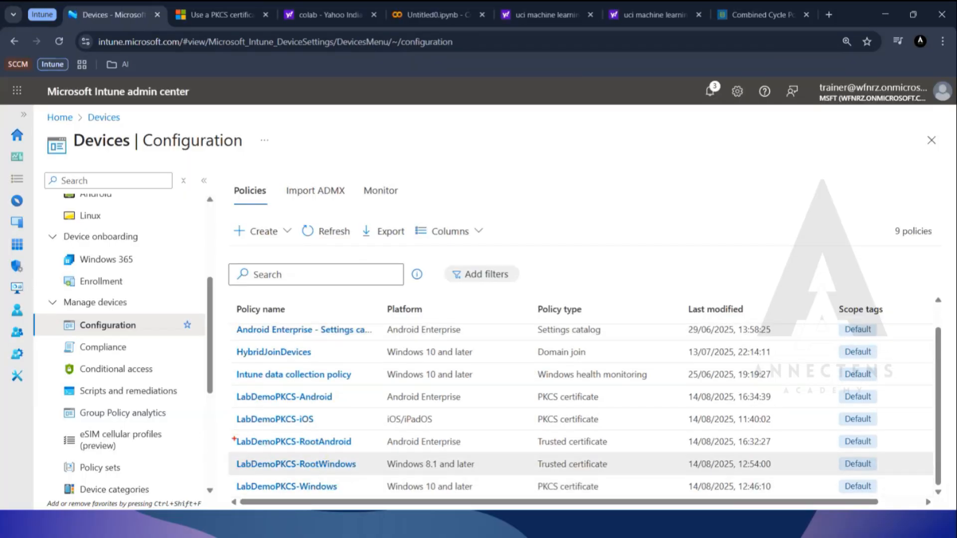
mouse_move(229, 435)
left_mouse_down()
mouse_move(428, 464)
mouse_move(618, 472)
left_mouse_up()
Create a new configuration policy for Windows 10 and later, using the PKCS certificate template as the profile type.
left_click(275, 233)
left_click(289, 259)
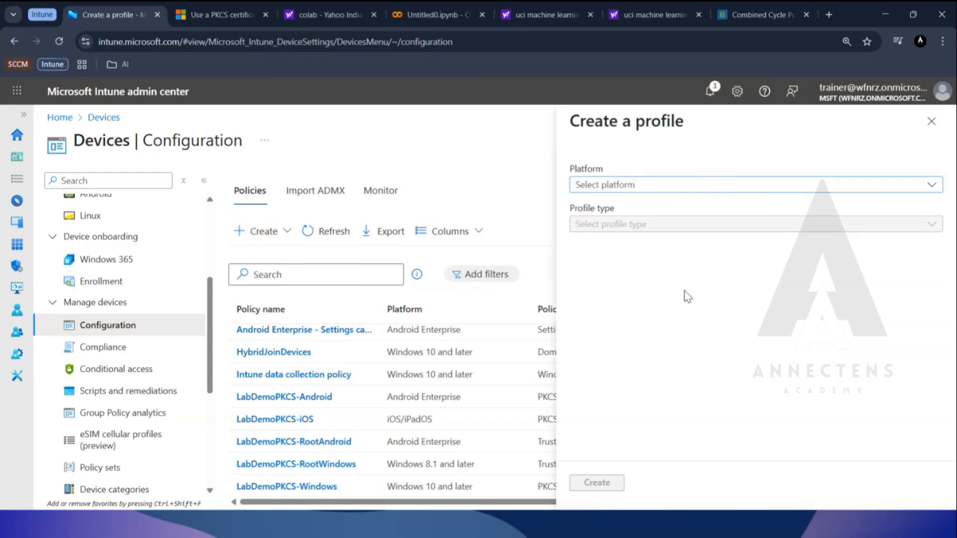
left_click(681, 189)
left_click(650, 313)
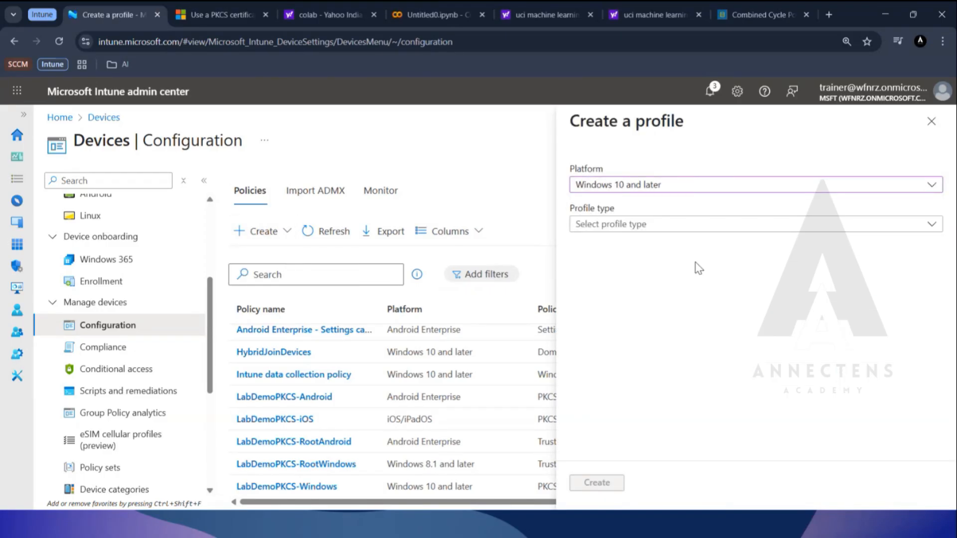
left_click(683, 228)
left_click(660, 290)
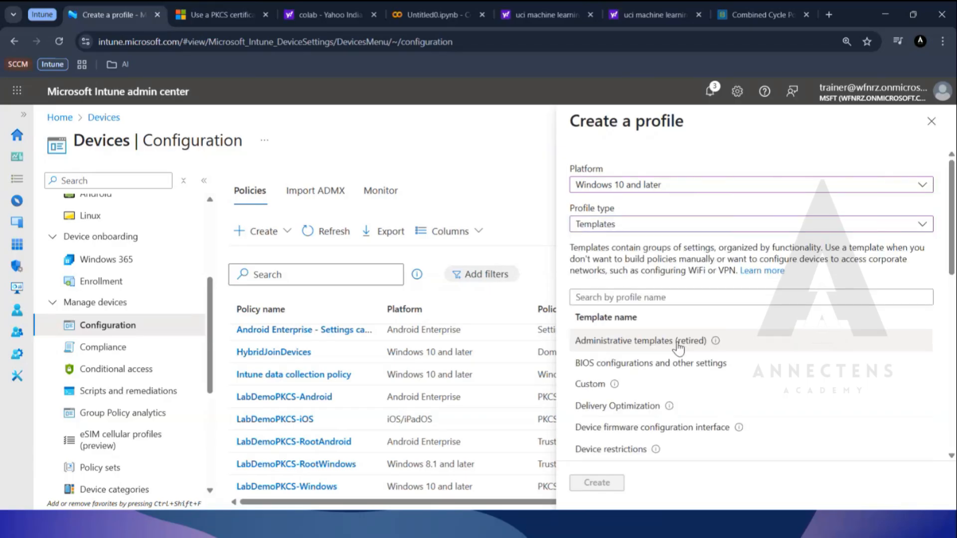
scroll(698, 359, "down", 10)
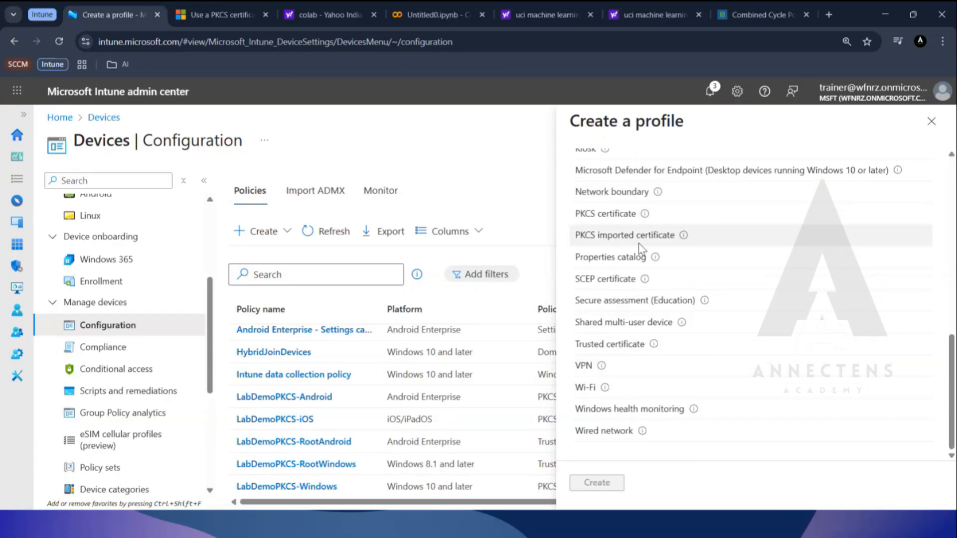
left_click(623, 215)
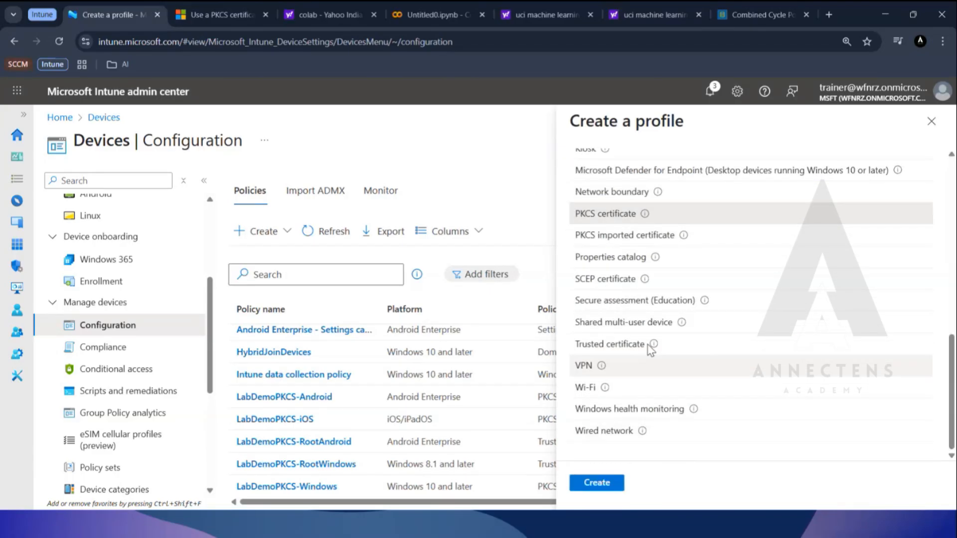
mouse_move(646, 215)
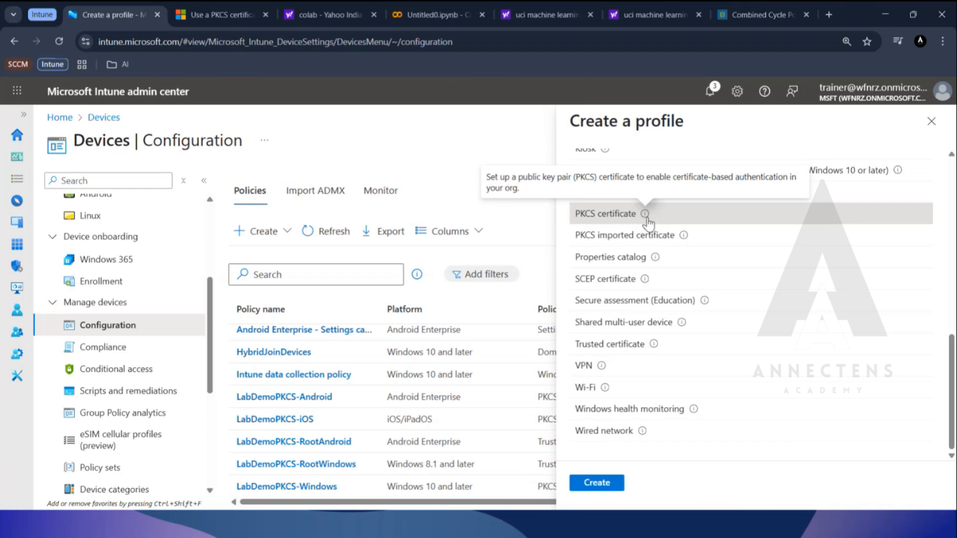
left_click(609, 487)
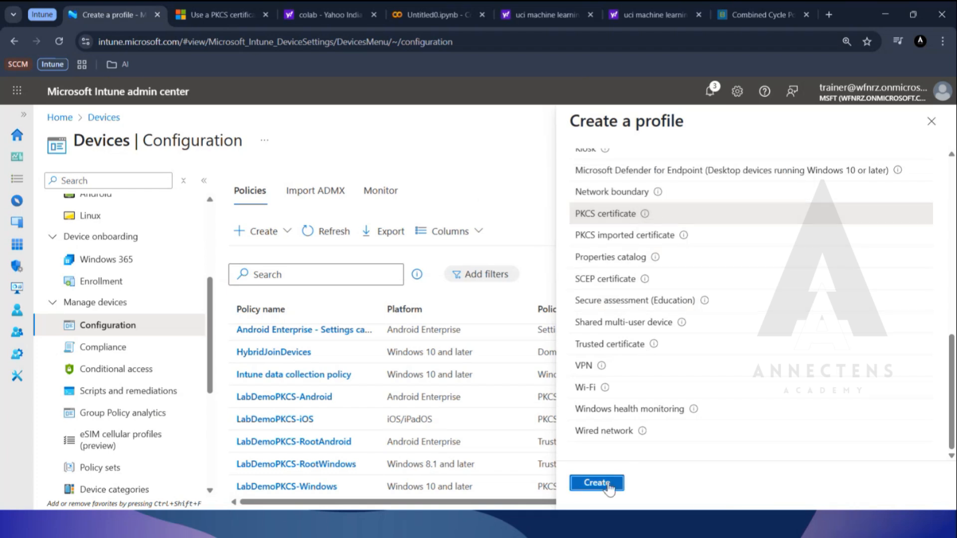
Name the profile PKCS Windows, use the same text as its description, and continue to the configuration settings.
left_click(323, 223)
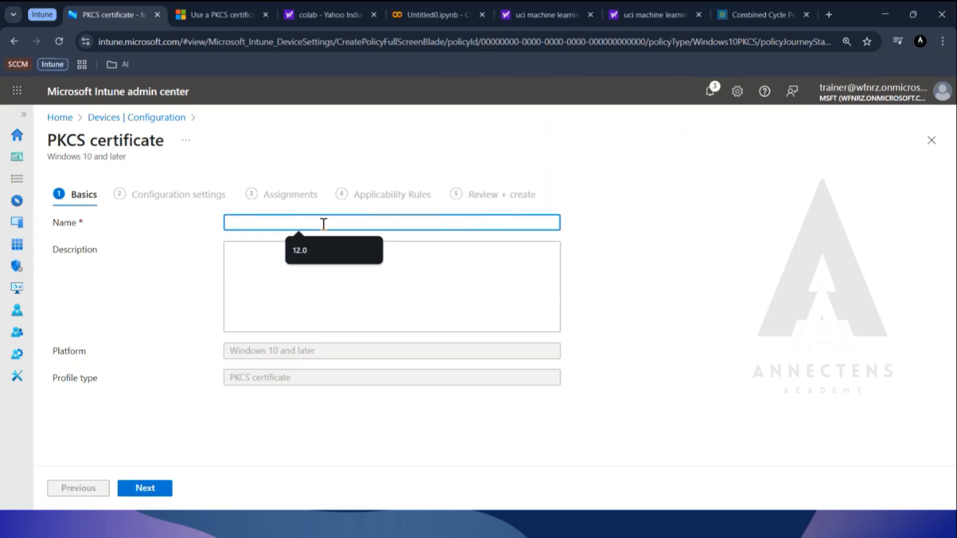
type("P")
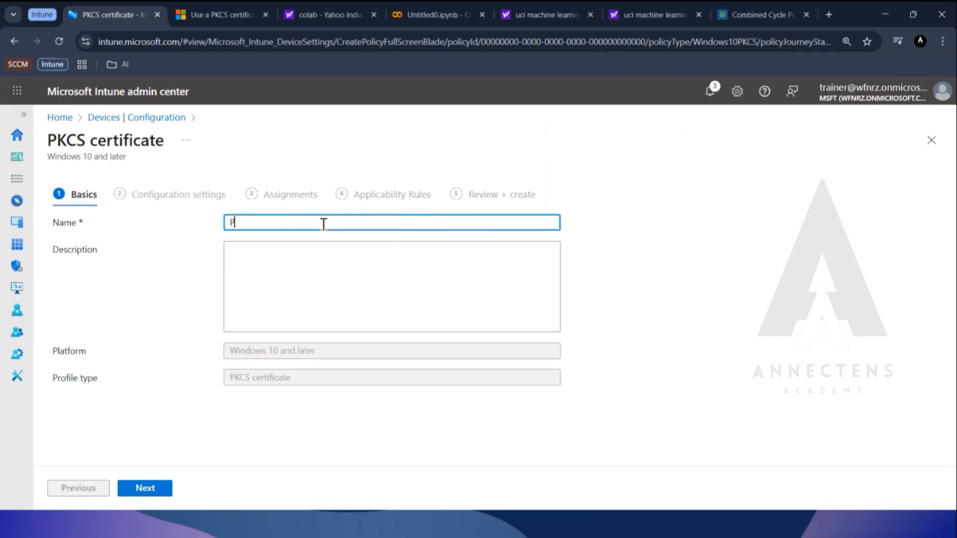
type("KCS Windows")
key("ctrl+a")
key("ctrl+c")
key("Tab")
key("ctrl+v")
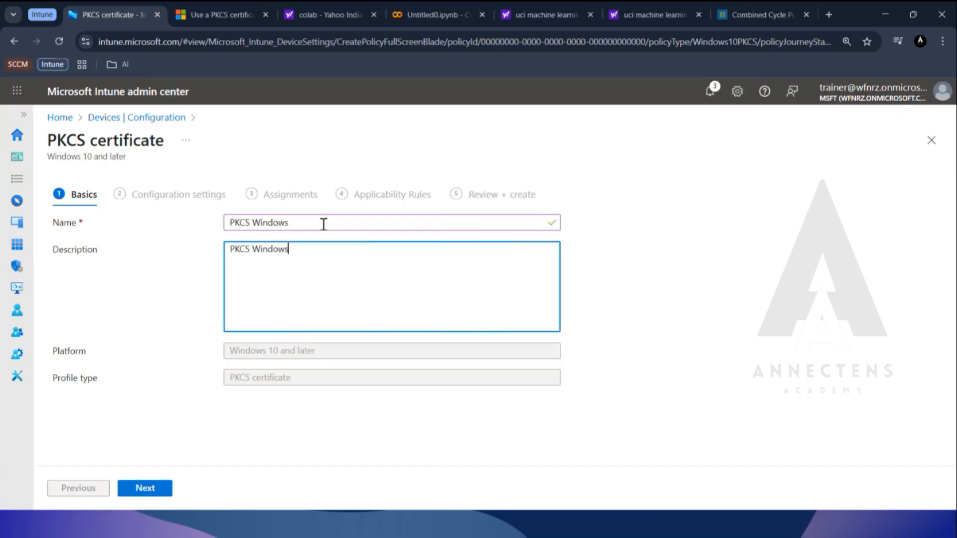
left_click(159, 489)
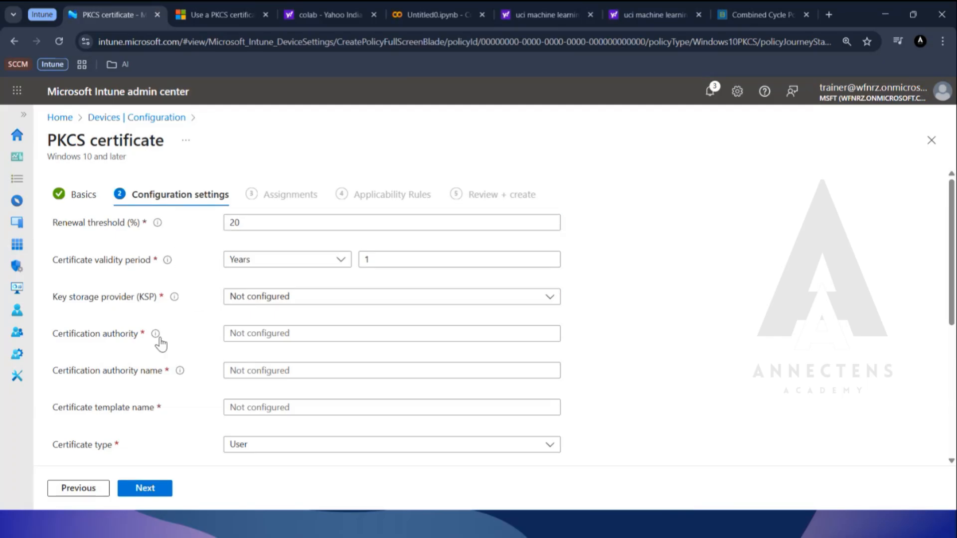
Read the help text for the renewal threshold, covering the allowed percentage range, remaining certificate lifetime and renewal request.
mouse_move(177, 305)
mouse_move(158, 223)
left_click_drag(125, 176, 221, 172)
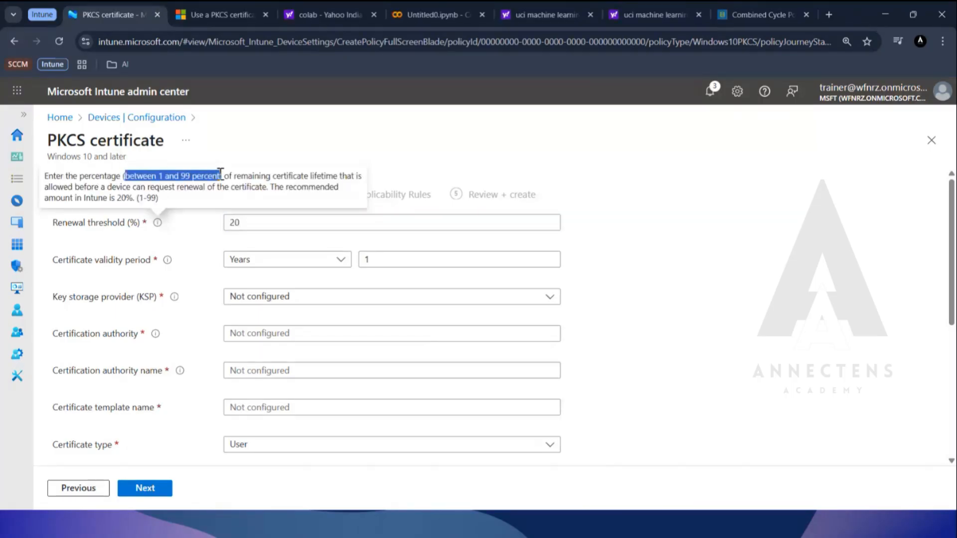
left_click(236, 176)
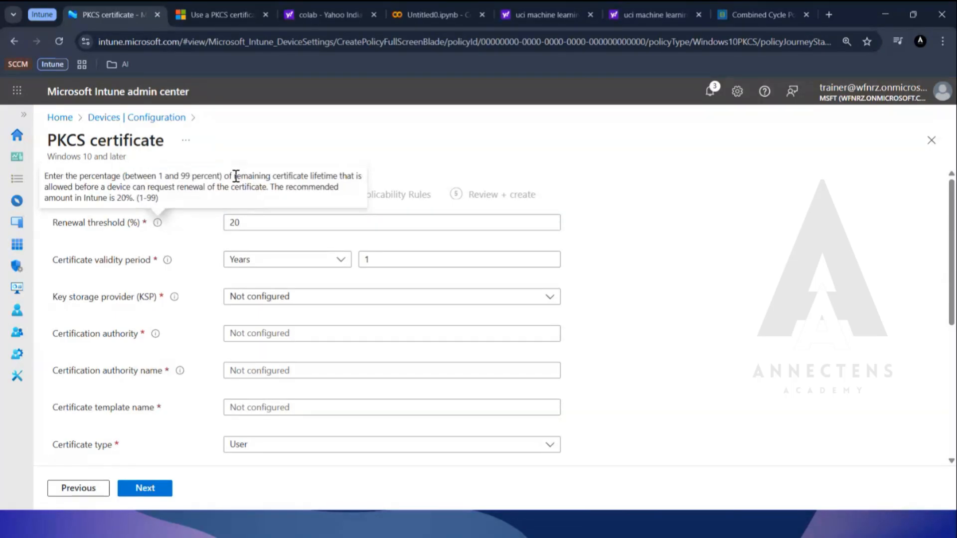
left_click_drag(236, 176, 339, 177)
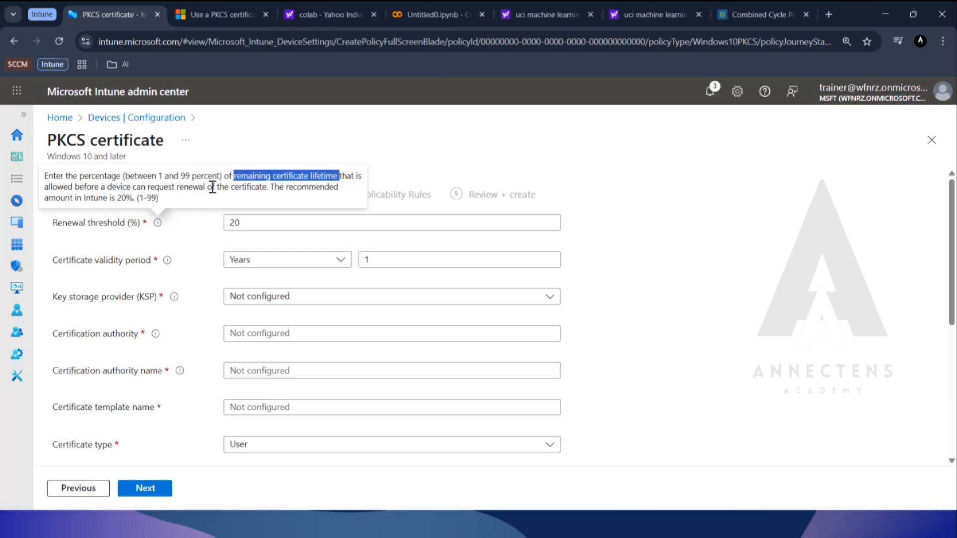
left_click_drag(205, 187, 148, 188)
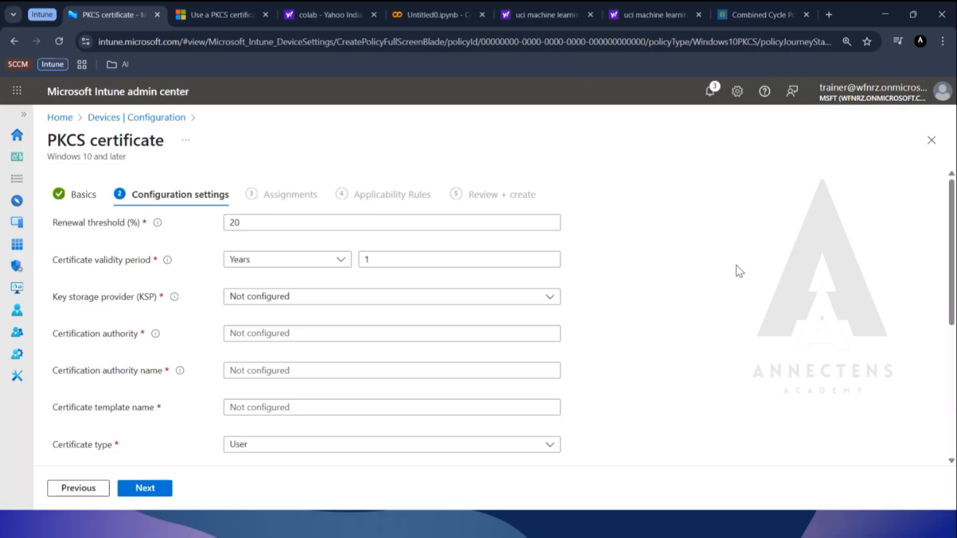
Switch to the HYD-DC1 virtual machine, reposition its Command Prompt window and enlarge the console text.
key("alt+Tab")
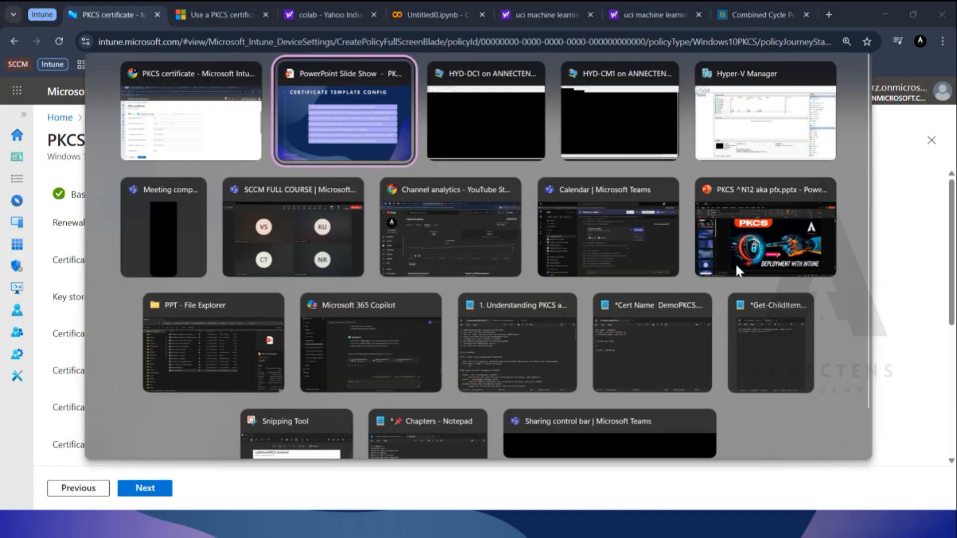
key("alt+Tab")
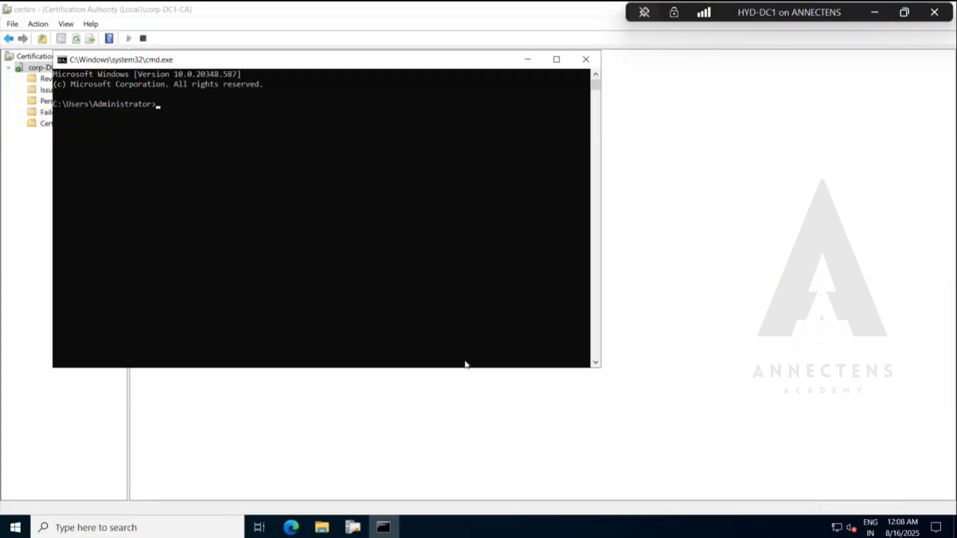
left_click_drag(351, 59, 352, 109)
type("c")
key("ctrl+a")
scroll(480, 236, "up", 4)
scroll(480, 236, "up", 1)
key("BackSpace")
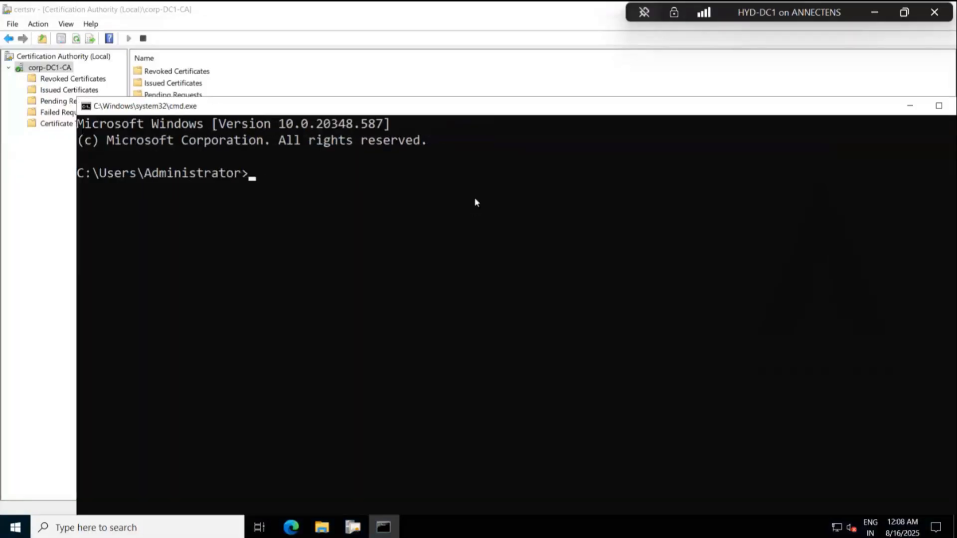
Run certutil -dump on the domain controller and reposition the console so the full output is readable.
type("certutil -dump")
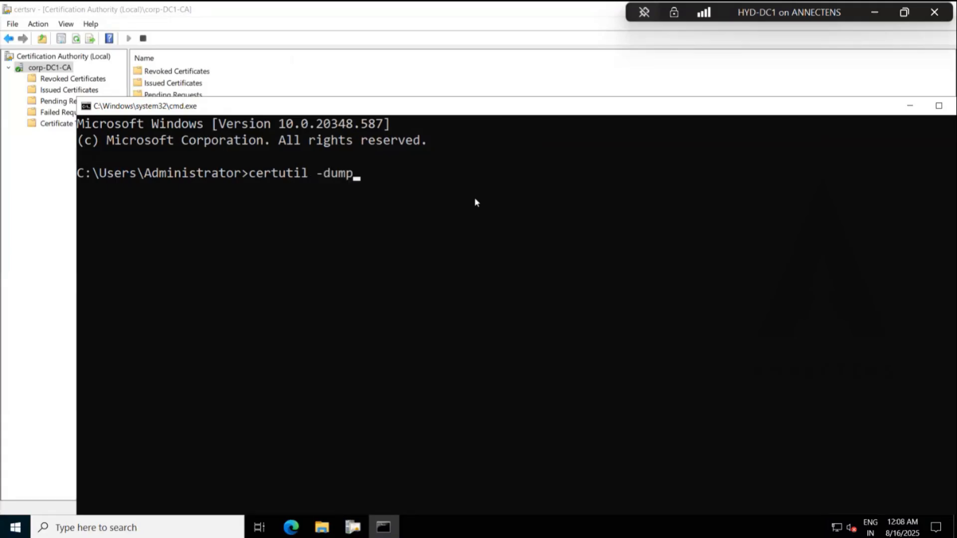
key("Return")
left_click_drag(487, 106, 474, 46)
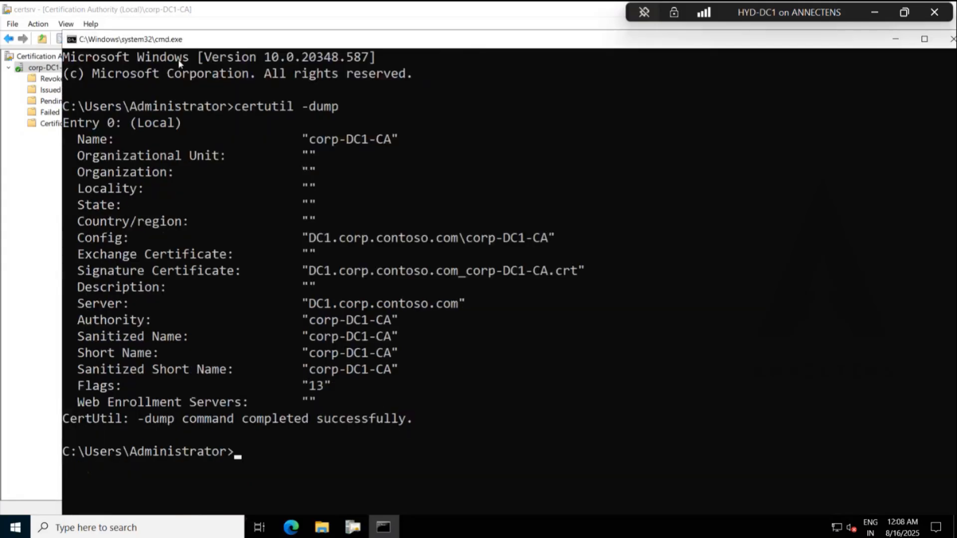
Examine the CA name and the server and authority parts of the Config entry, and return to the Intune admin center.
left_click(393, 141)
left_click_drag(393, 141, 312, 143)
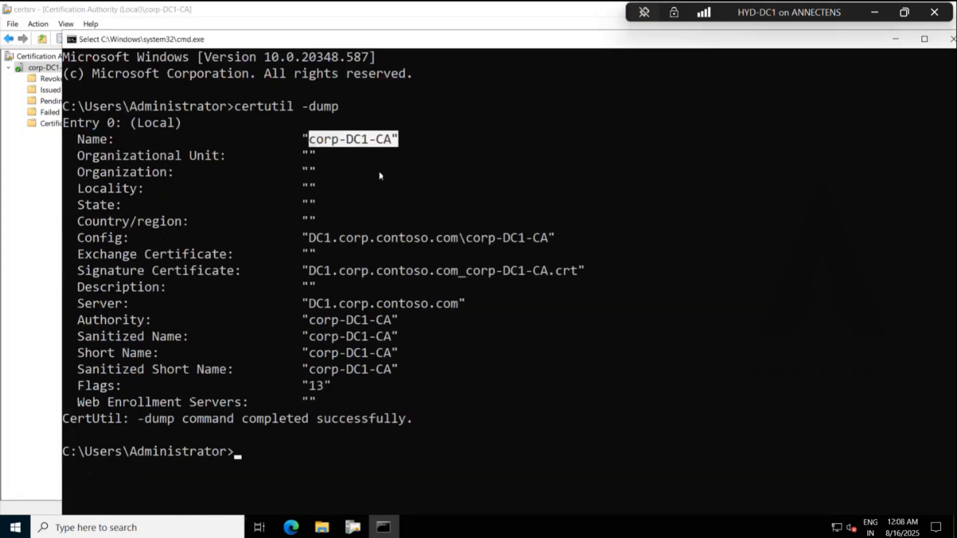
left_click(387, 238)
left_click_drag(463, 247, 331, 245)
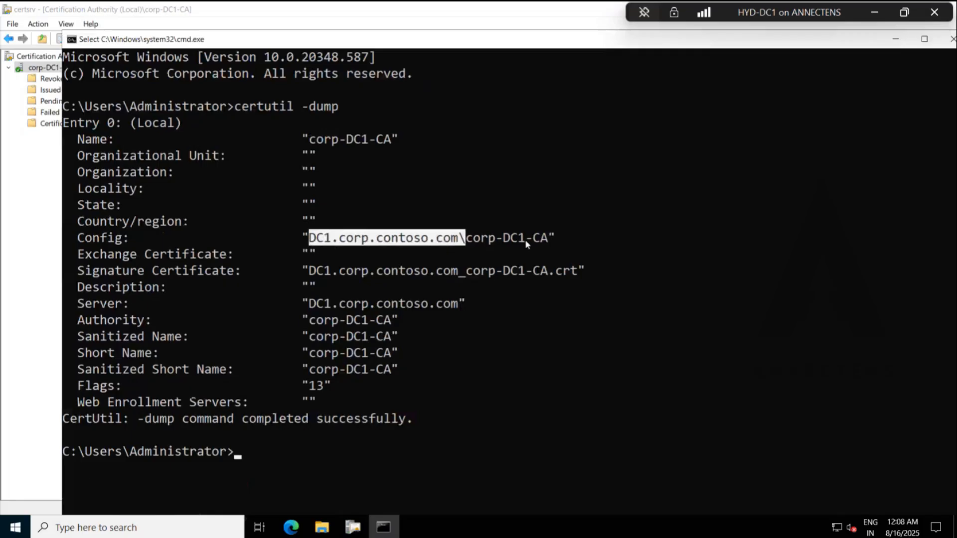
left_click_drag(552, 243, 466, 243)
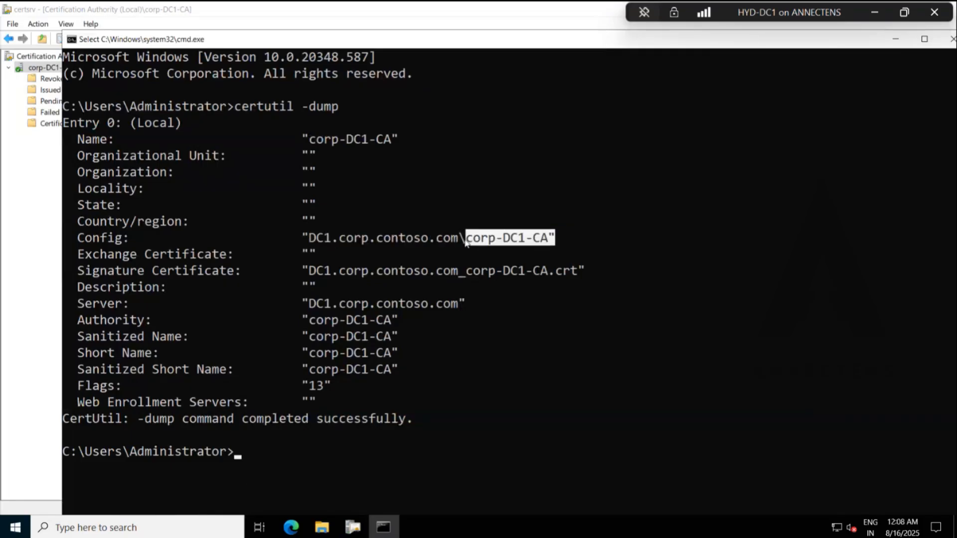
left_click(874, 19)
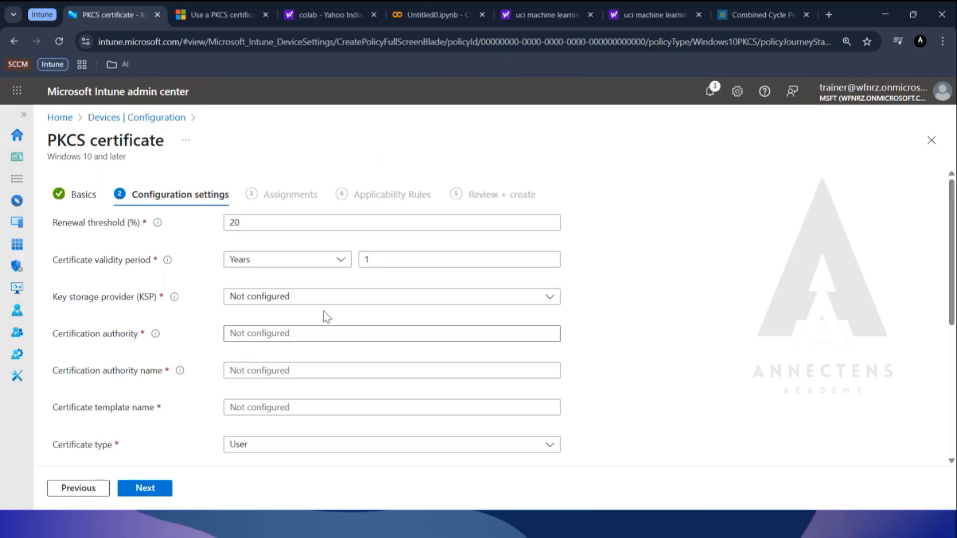
Set the certificate validity period to 6 months.
double_click(518, 218)
left_click(649, 251)
left_click(333, 261)
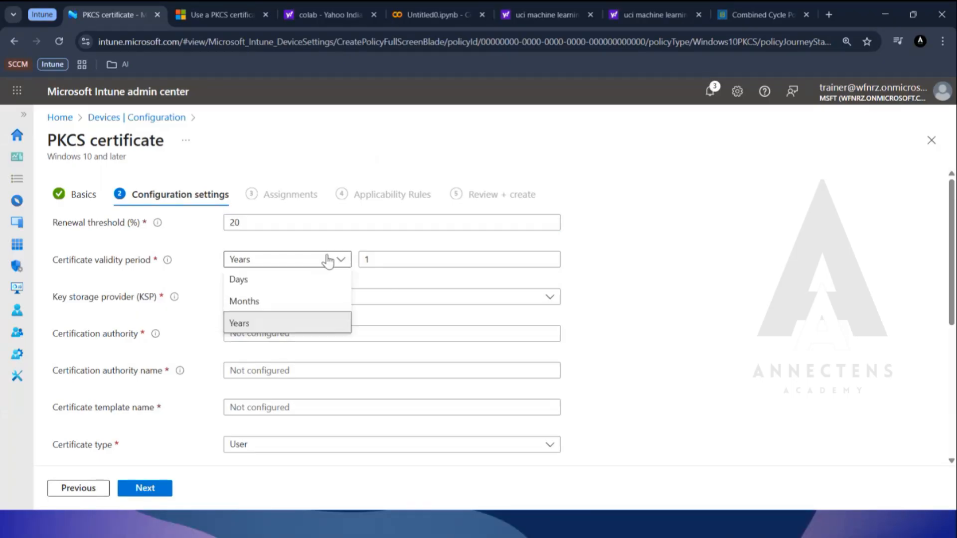
left_click(296, 301)
double_click(452, 257)
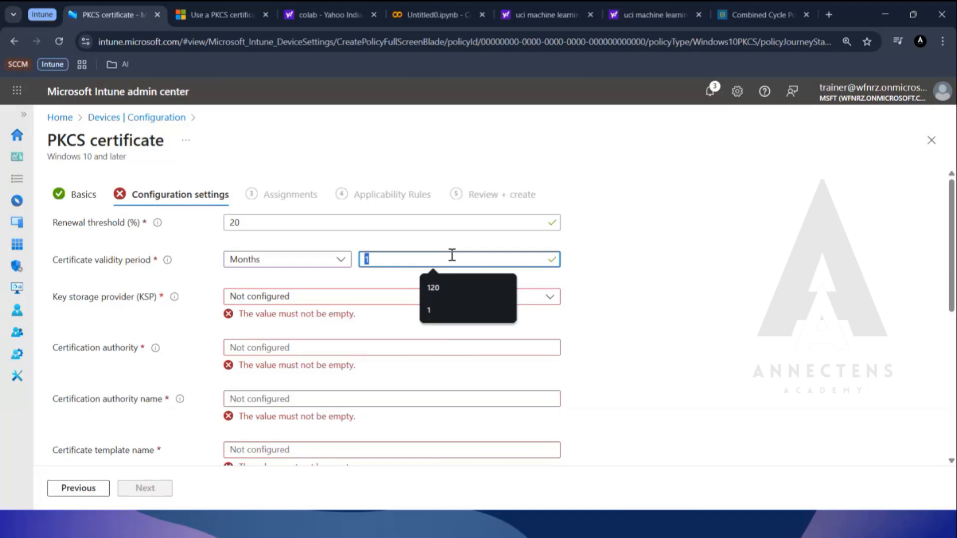
type("6")
left_click(614, 280)
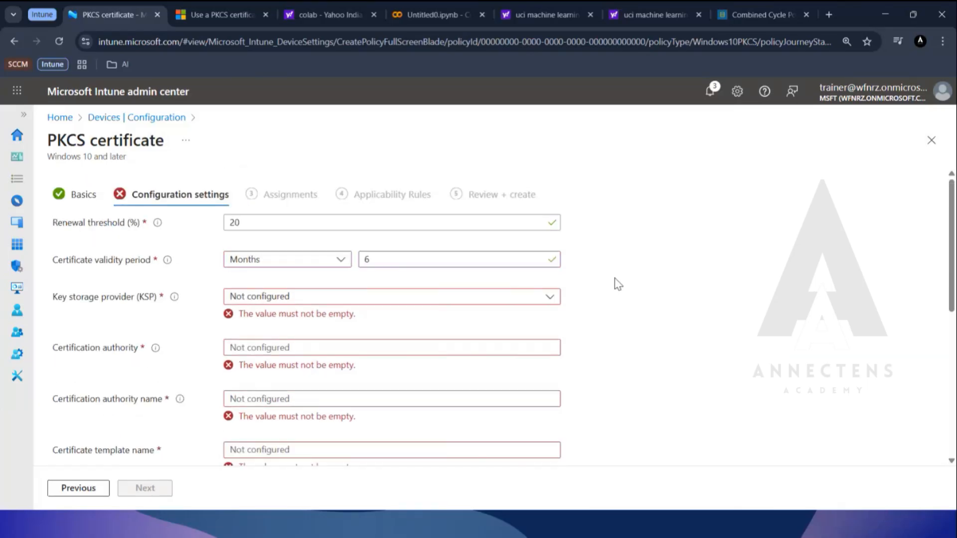
Review the key storage provider options and choose Enroll to Trusted Platform Module (TPM) KSP if present, otherwise Software KSP.
left_click(286, 299)
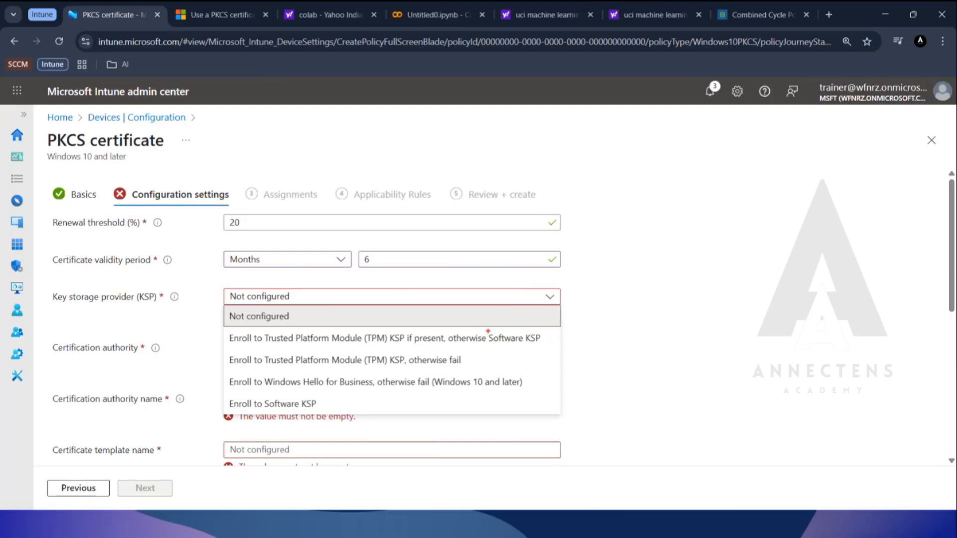
left_click_drag(487, 330, 544, 345)
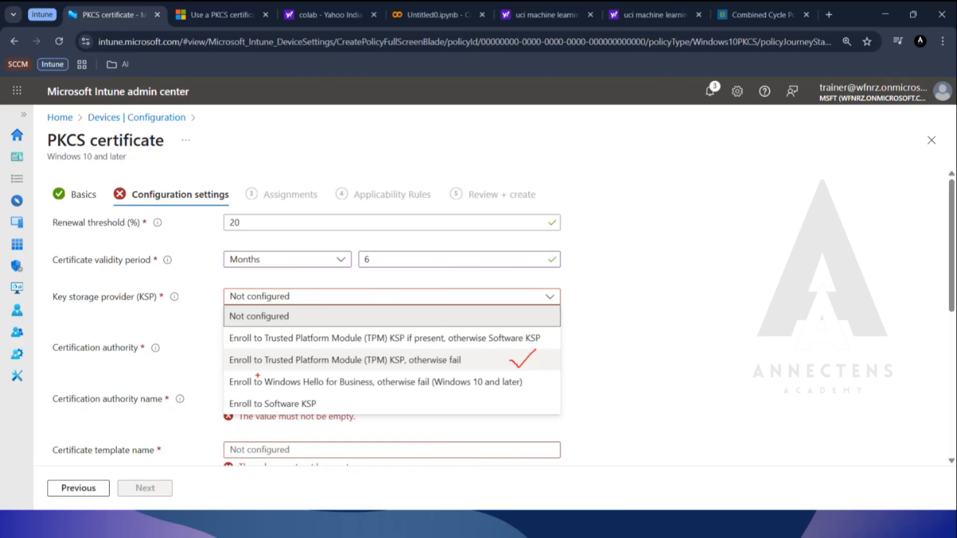
left_click_drag(261, 375, 377, 392)
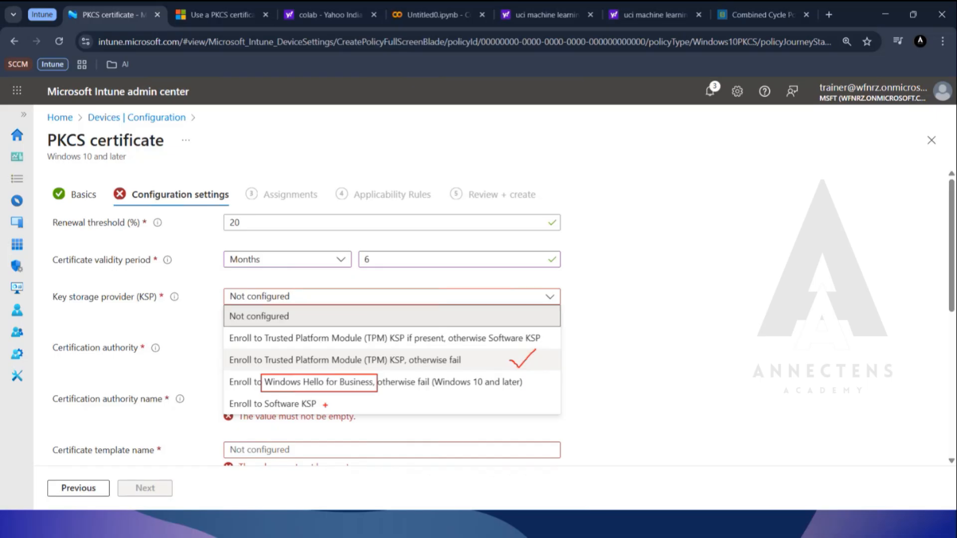
left_click_drag(325, 405, 343, 398)
key("Escape")
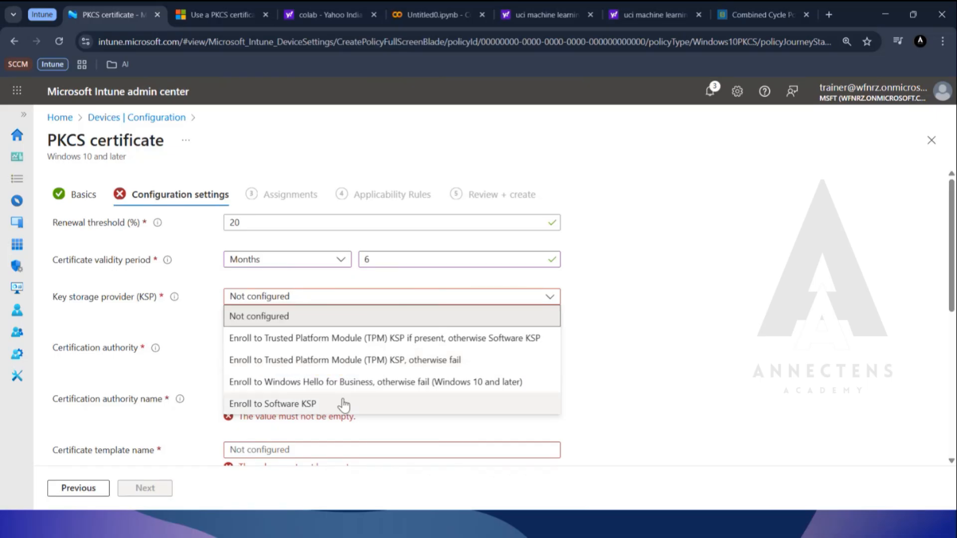
key("ctrl+2")
left_click_drag(225, 331, 553, 349)
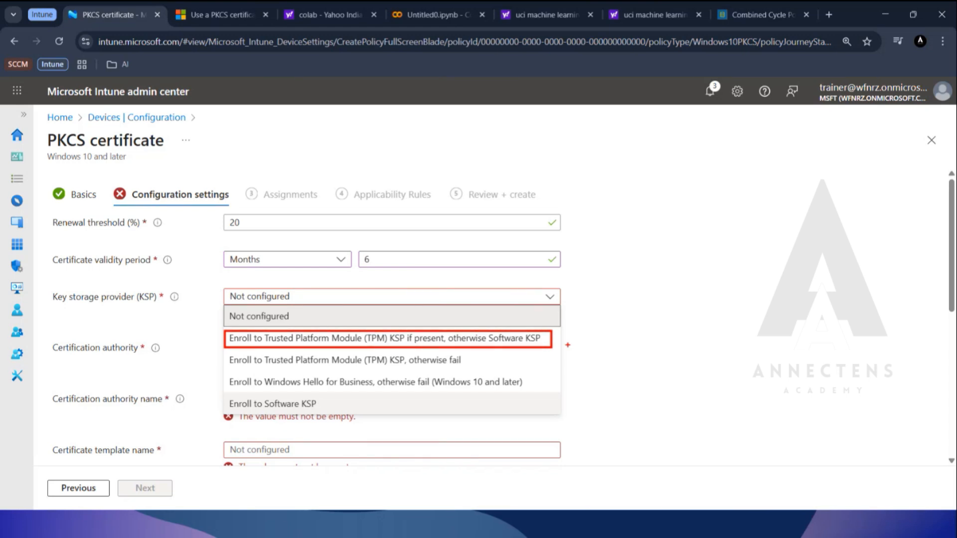
key("Escape")
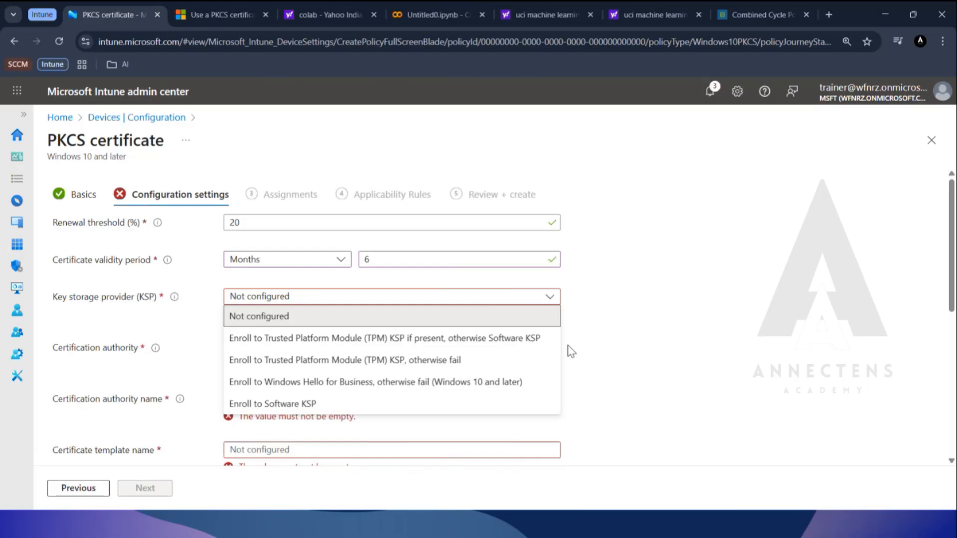
left_click(489, 338)
Read the description of the Certification authority setting to see which server name it requires.
scroll(596, 370, "down", 1)
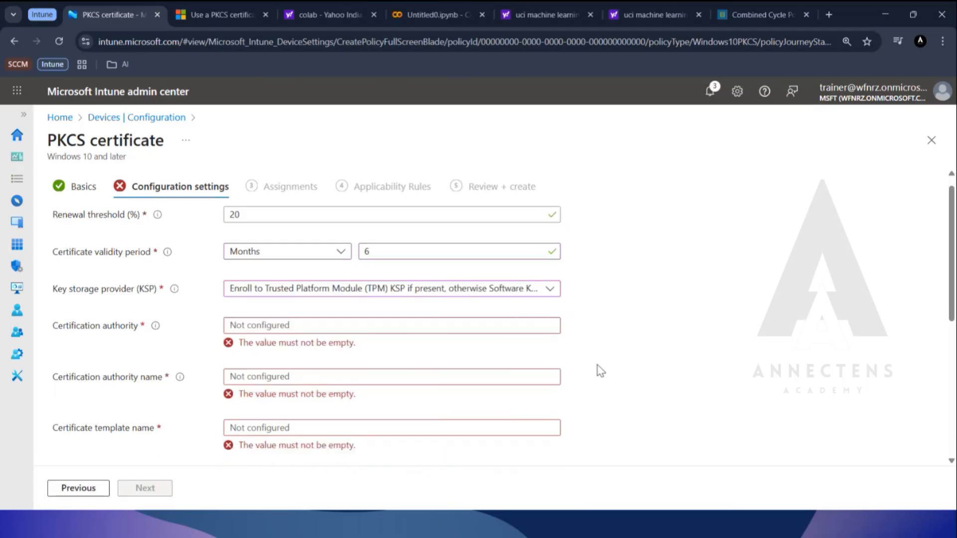
left_click(390, 270)
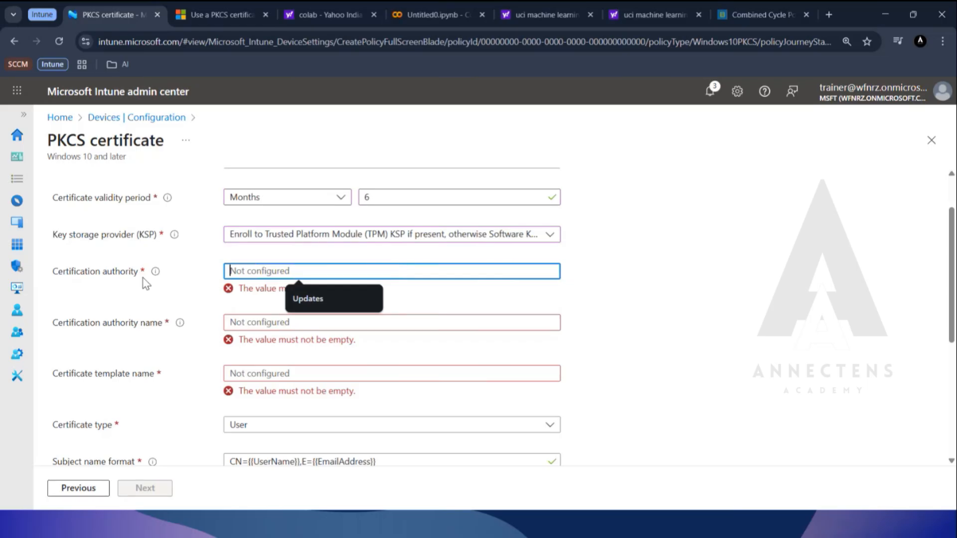
mouse_move(155, 272)
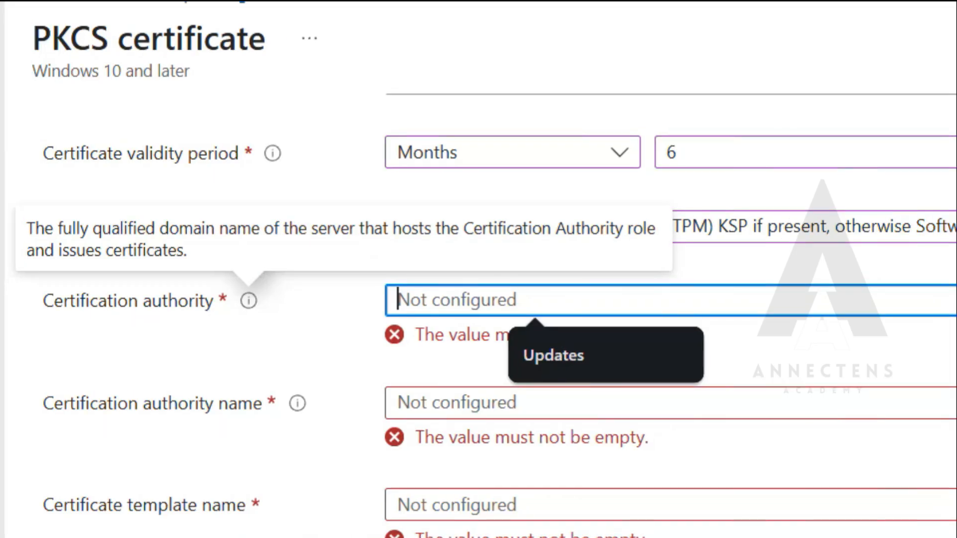
left_click(6, 213)
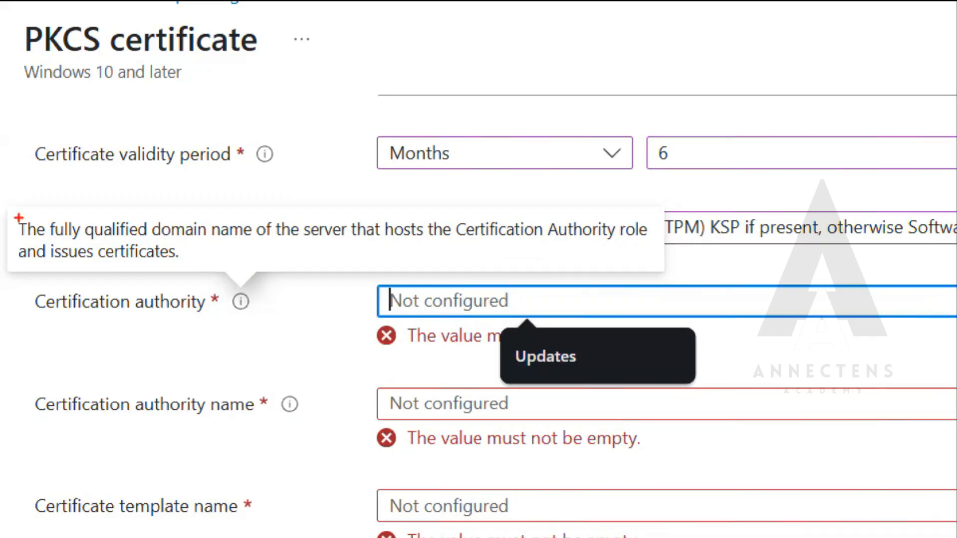
left_click_drag(12, 215, 449, 250)
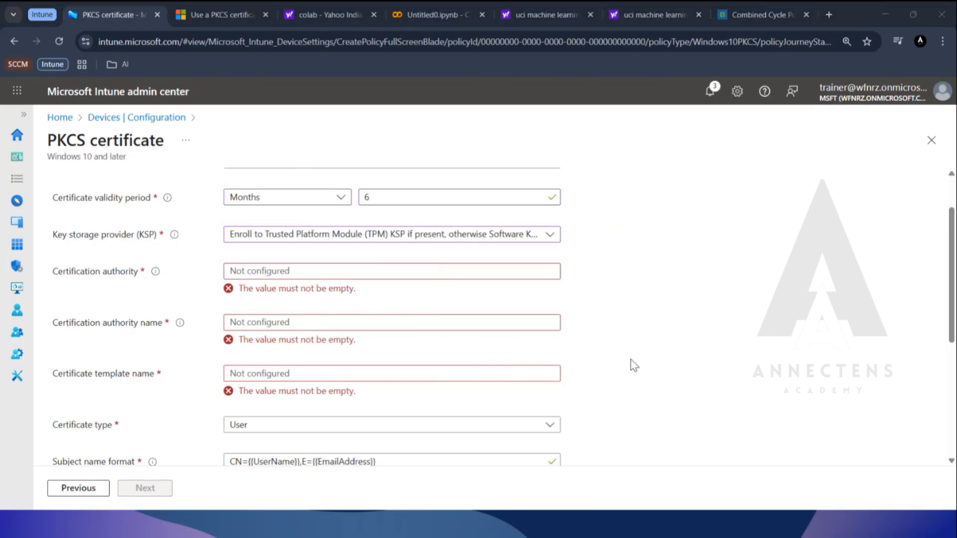
Switch to the HYD-DC1 remote session and reposition the console showing the certutil output.
key("alt+Tab")
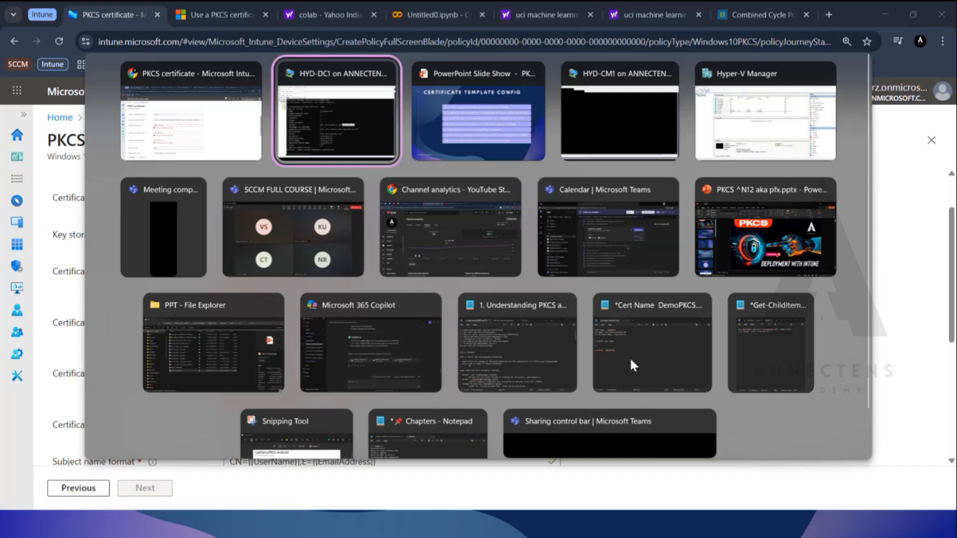
key("alt+Tab")
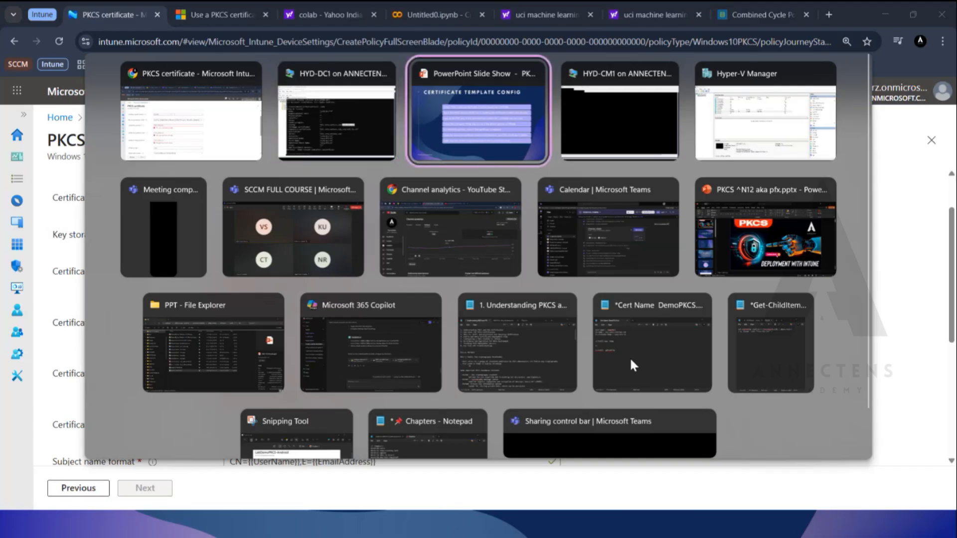
key("Escape")
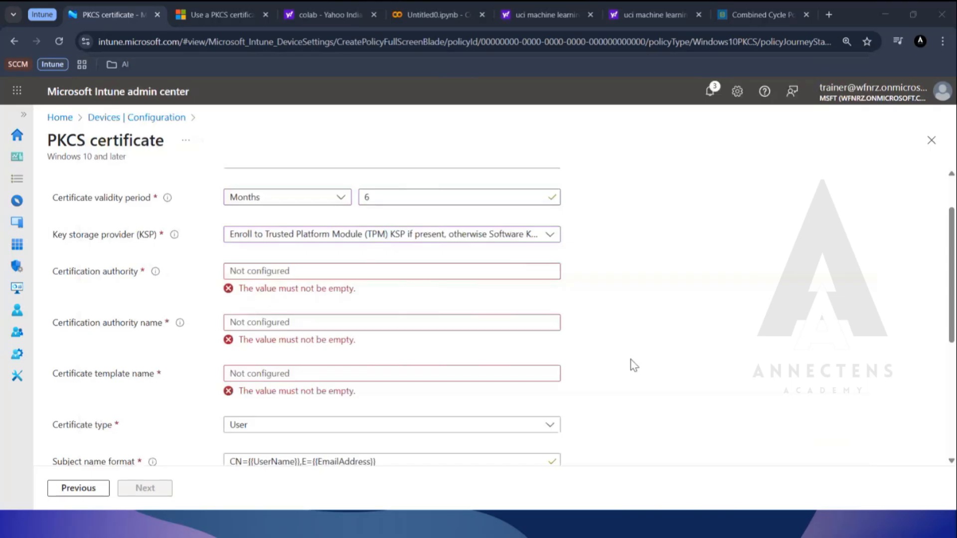
key("alt+Tab")
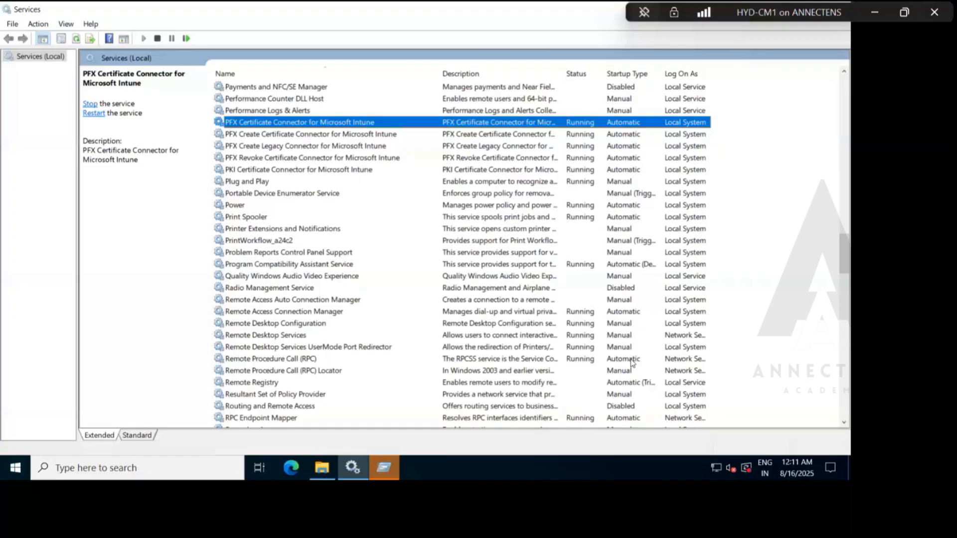
key("alt+Tab")
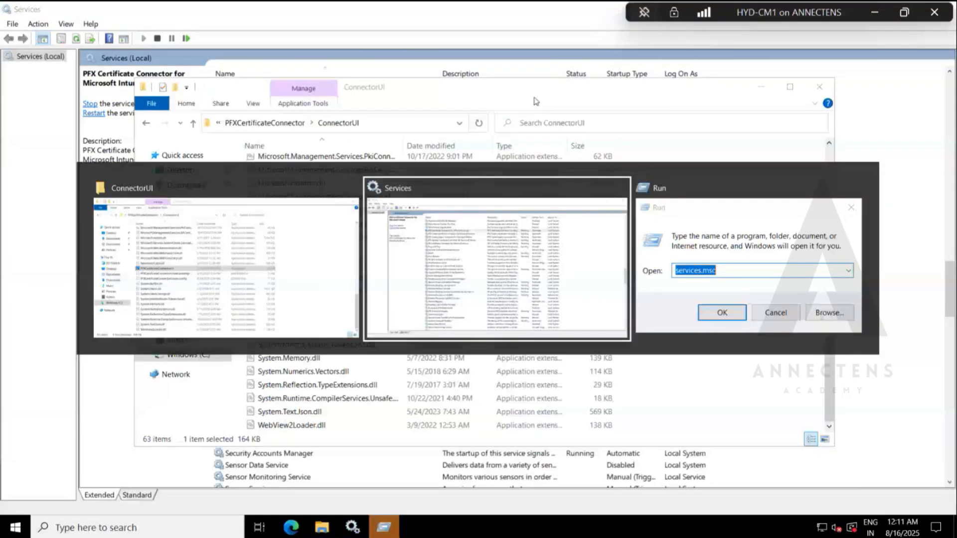
key("alt+Tab")
key("alt+Tab")
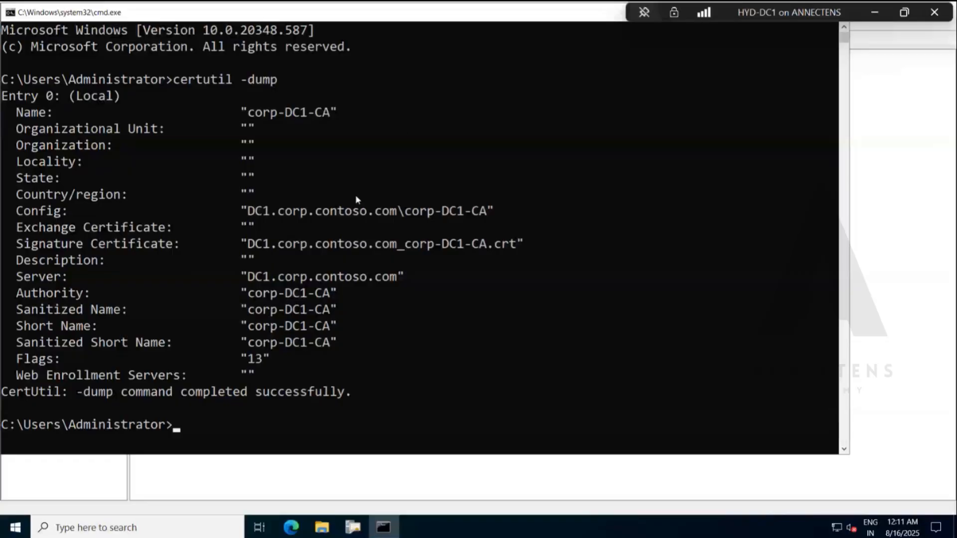
left_click_drag(259, 30, 283, 46)
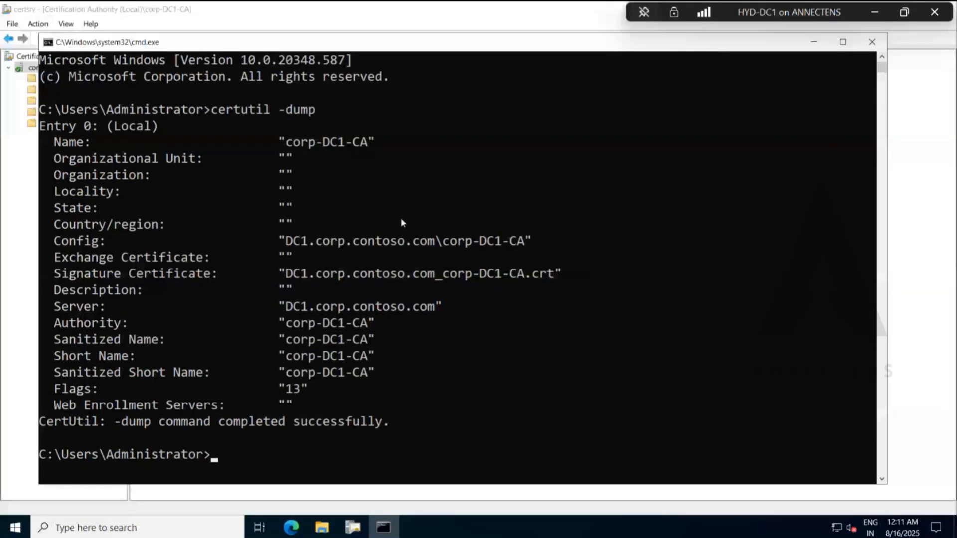
Copy DC1.corp.contoso.com from the Config entry and enter it as the certification authority in the Intune profile.
left_click_drag(444, 243, 344, 245)
left_click(430, 251)
left_click_drag(443, 244, 524, 245)
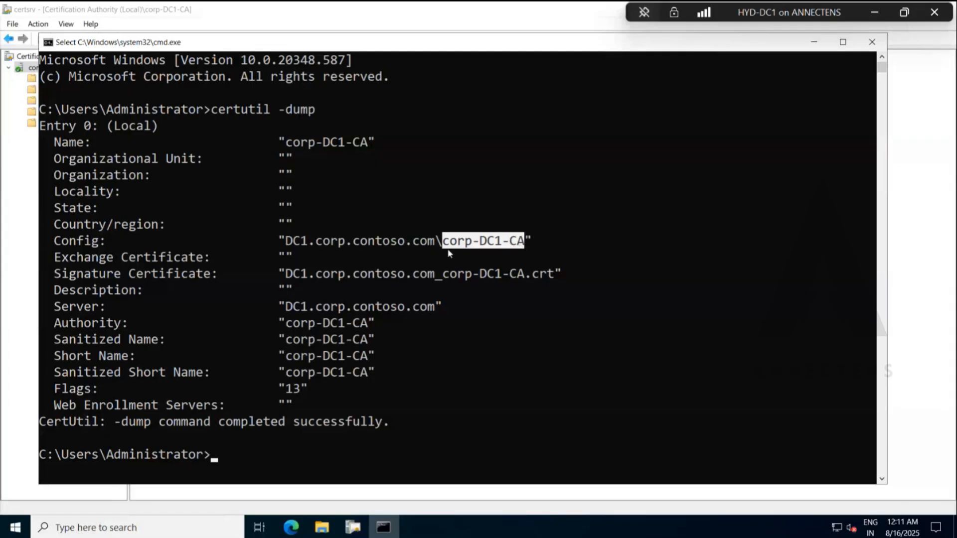
left_click_drag(435, 247, 289, 244)
right_click(290, 244)
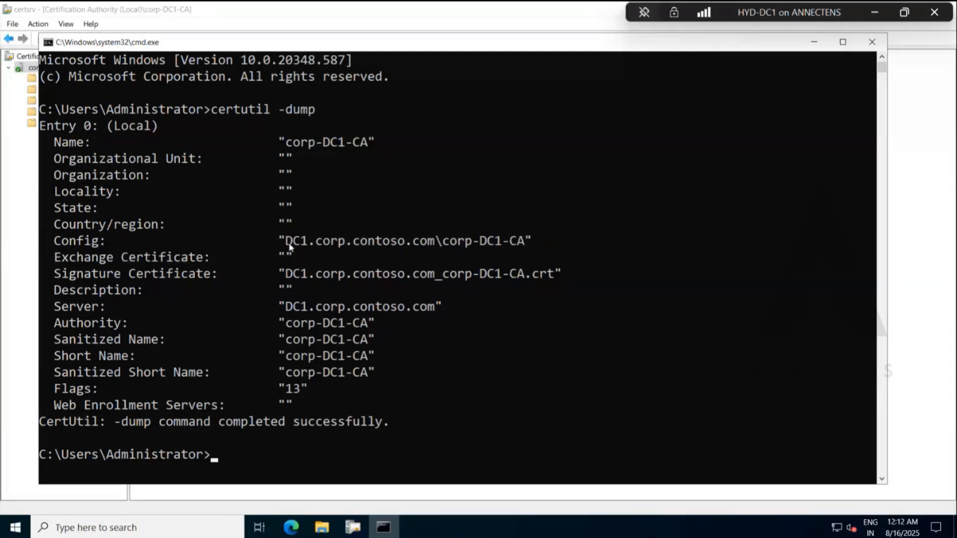
left_click(874, 19)
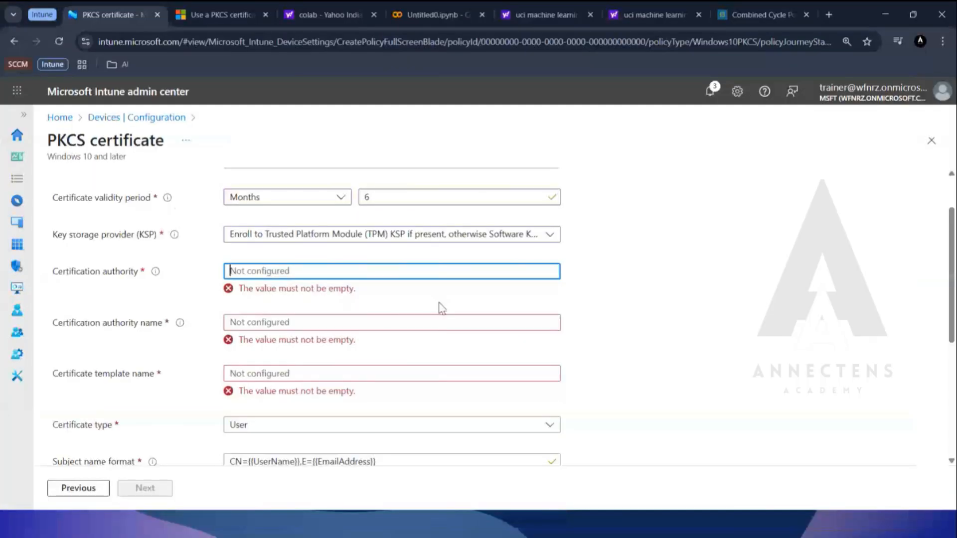
type("DC1.corp.contoso.com")
Check the entered certification authority against the fully qualified domain name requirement in its description.
mouse_move(155, 271)
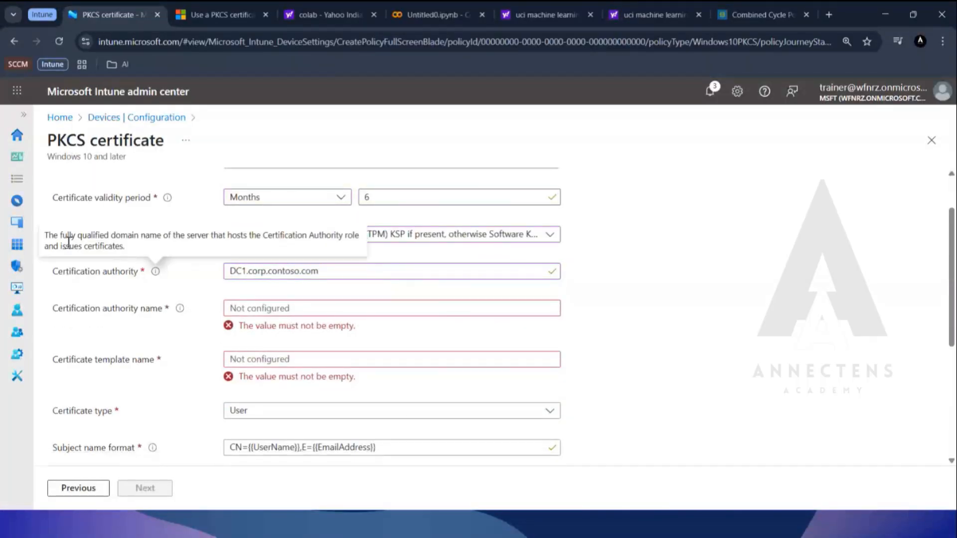
left_click_drag(59, 235, 165, 239)
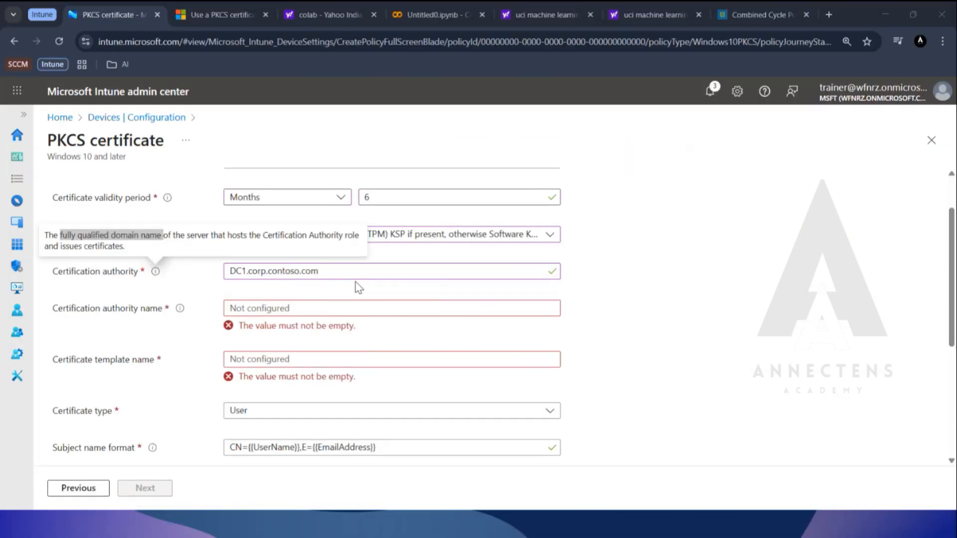
left_click(355, 282)
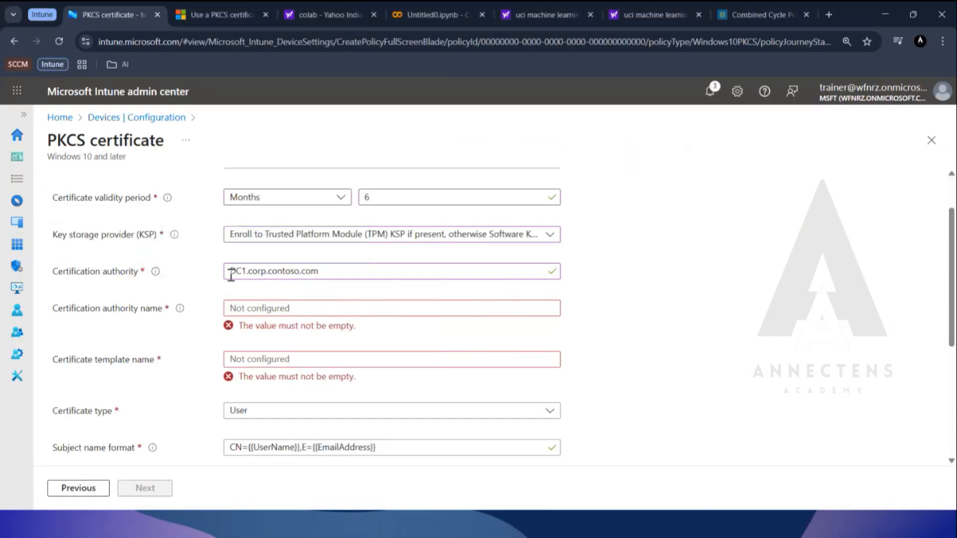
Copy corp-DC1-CA from the Config entry on HYD-DC1 and enter it as the certification authority name, without the trailing quotation mark.
left_click(259, 310)
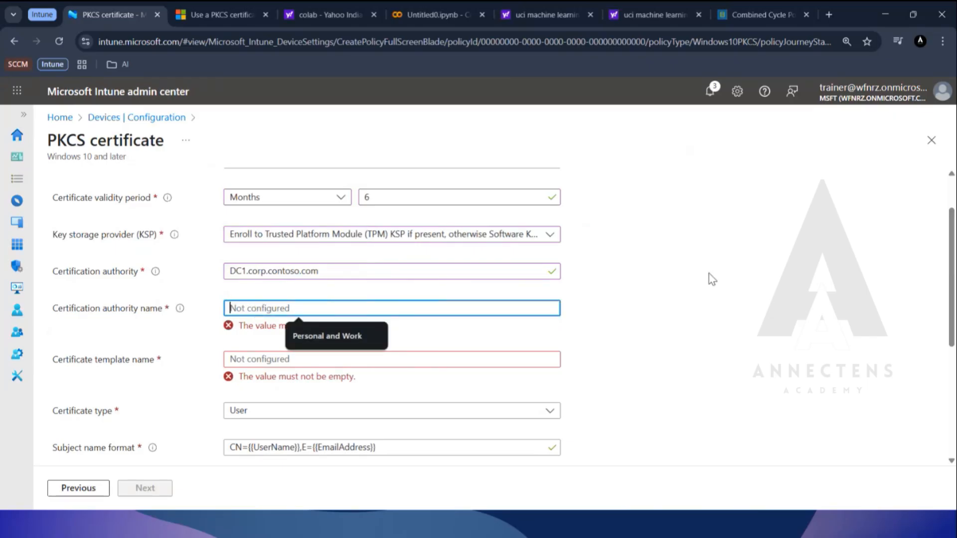
key("alt+Tab")
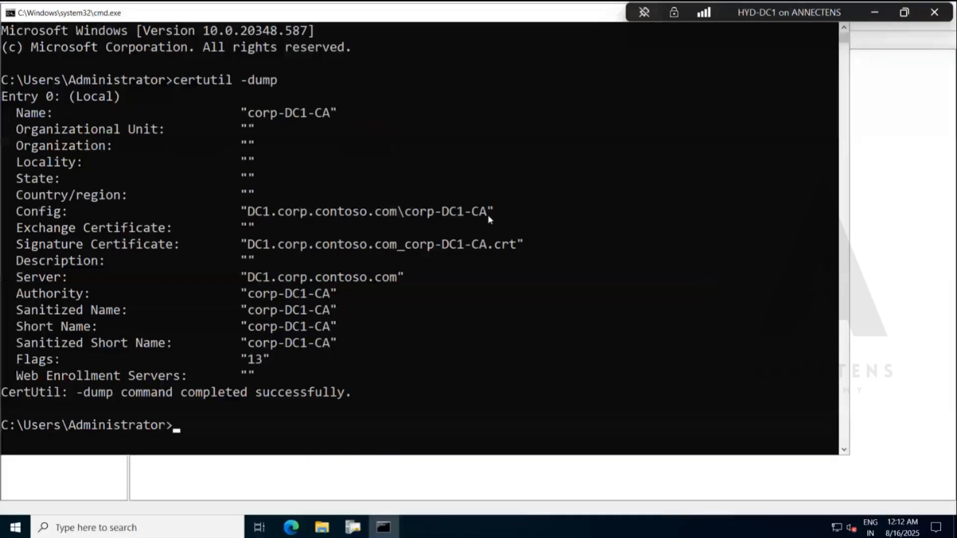
left_click_drag(488, 215, 409, 219)
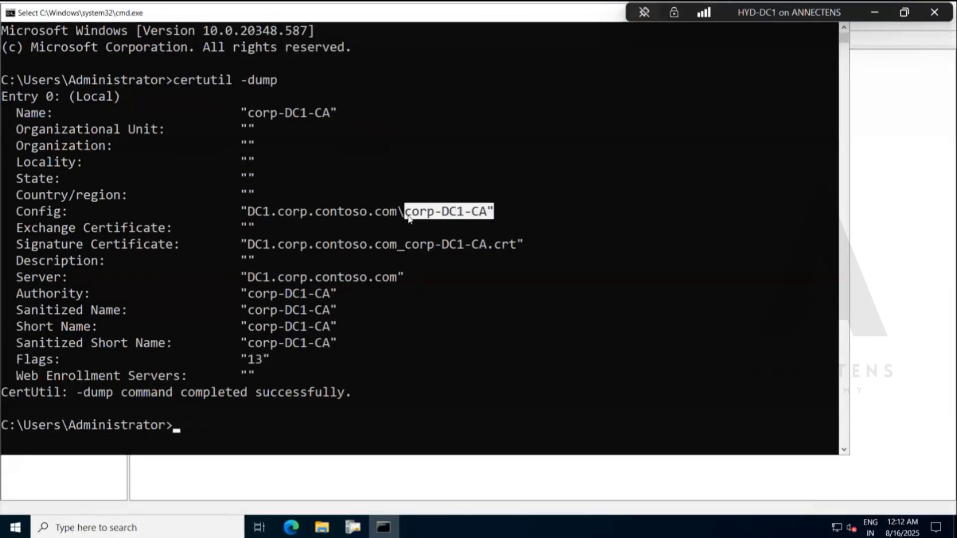
key("ctrl+c")
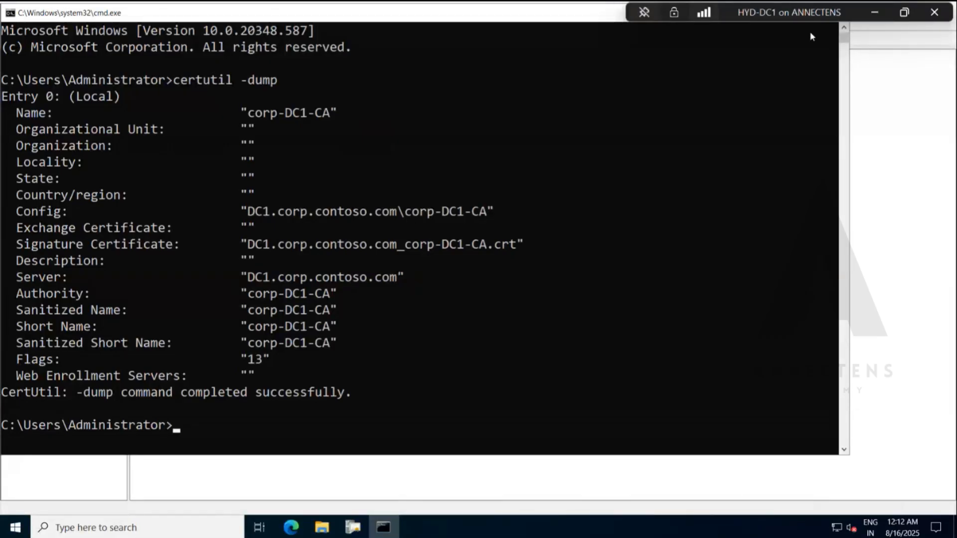
left_click(874, 14)
left_click(327, 308)
key("ctrl+v")
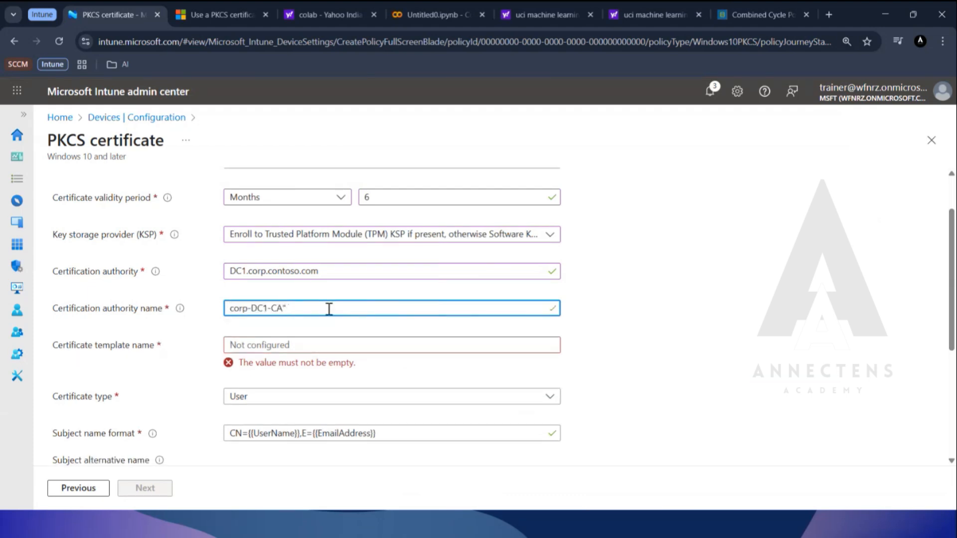
key("BackSpace")
Open the properties of the LabDemoPKCS certificate template in the Certification Authority console on HYD-DC1.
left_click(341, 346)
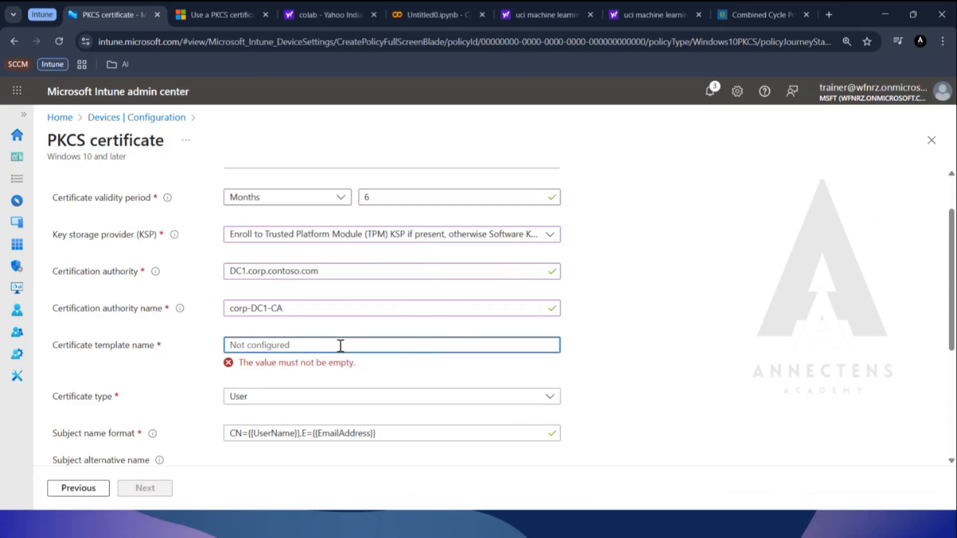
scroll(340, 345, "down", 1)
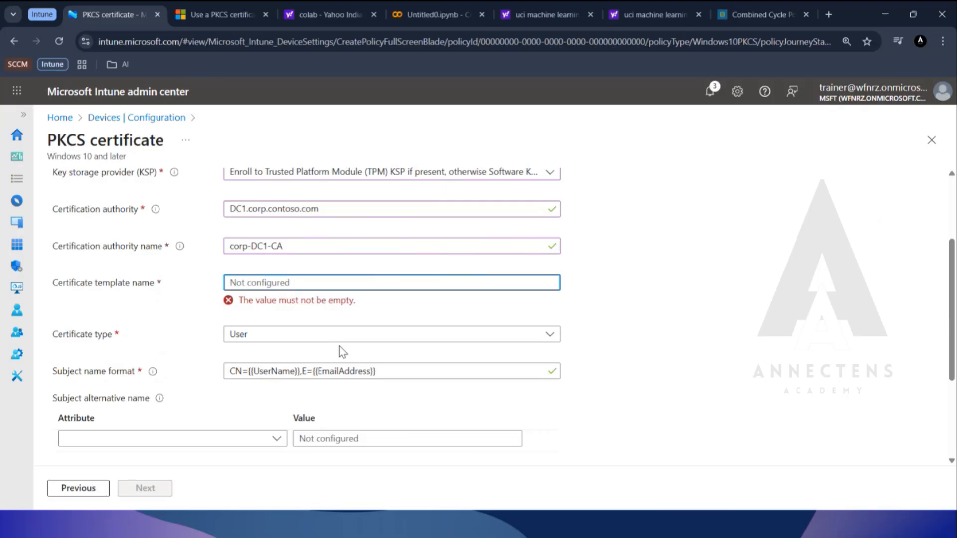
key("alt+Tab")
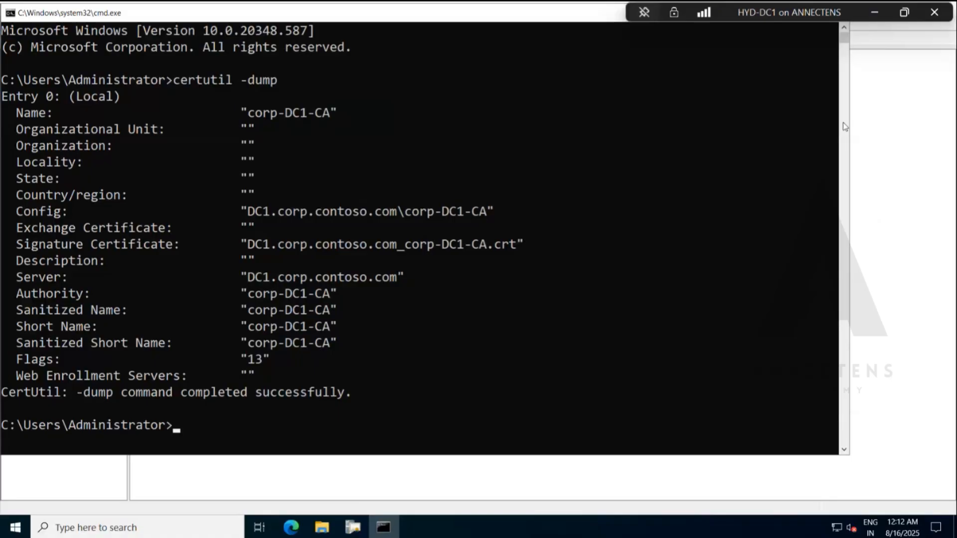
left_click(881, 131)
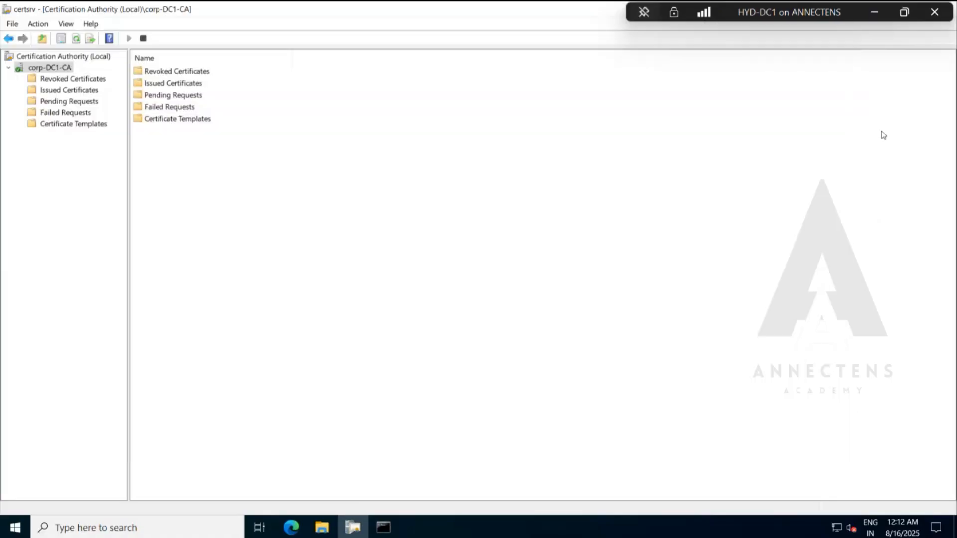
left_click(73, 124)
left_click(189, 74)
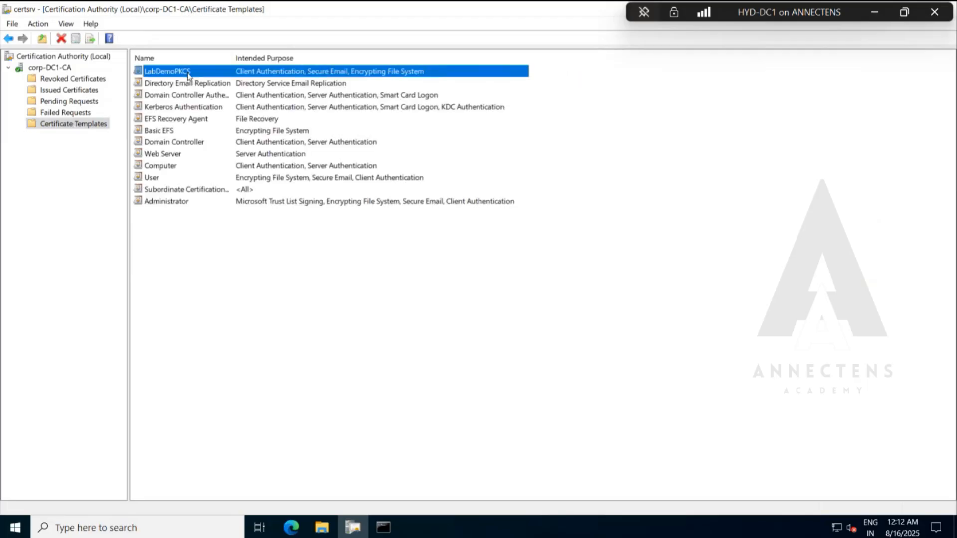
double_click(188, 74)
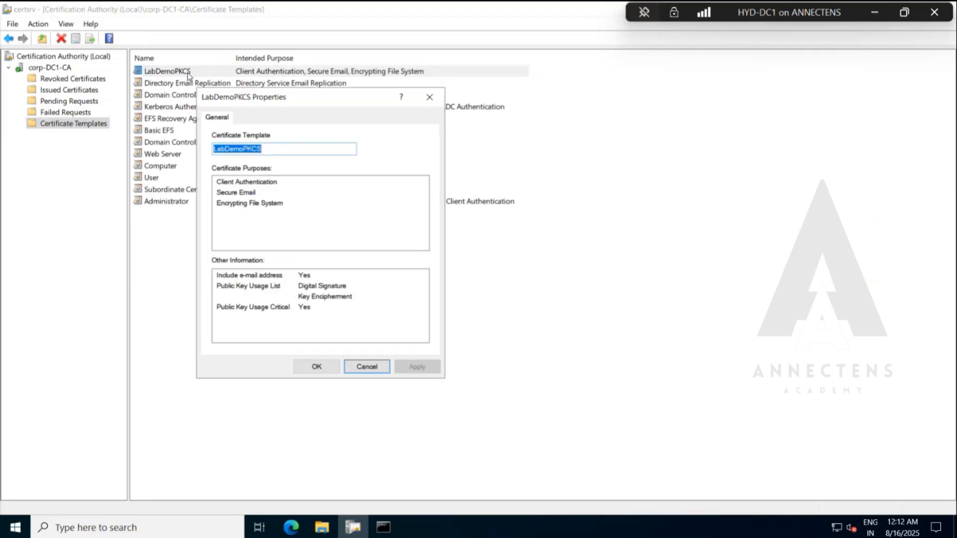
Copy the template name LabDemoPKCS from its properties and enter it as the certificate template name in the Intune profile.
left_click(282, 148)
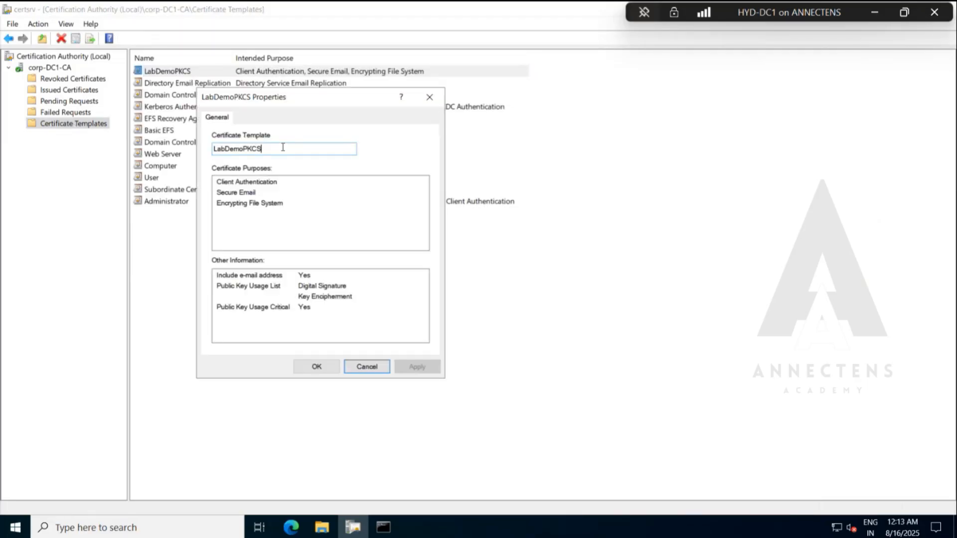
left_click_drag(283, 148, 141, 148)
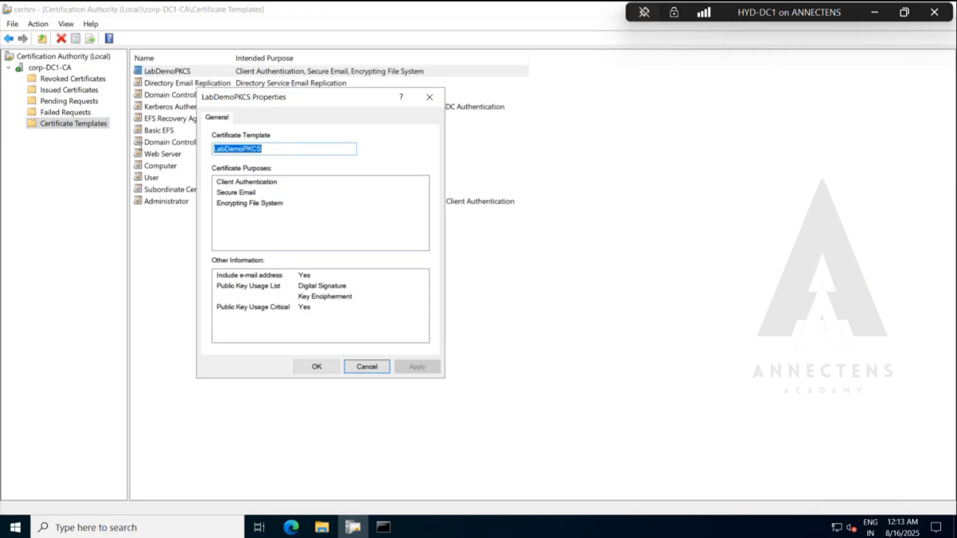
right_click(229, 150)
left_click(259, 192)
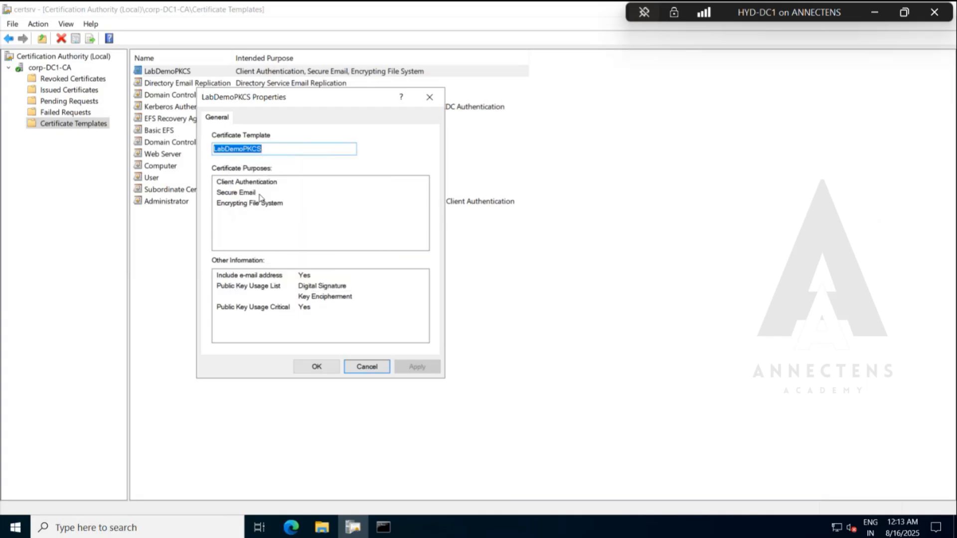
left_click(872, 13)
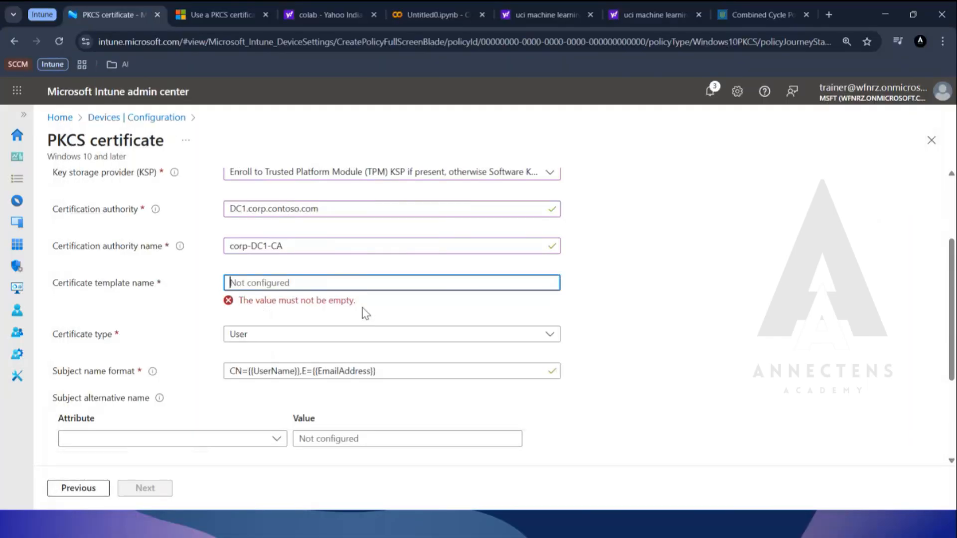
key("ctrl+v")
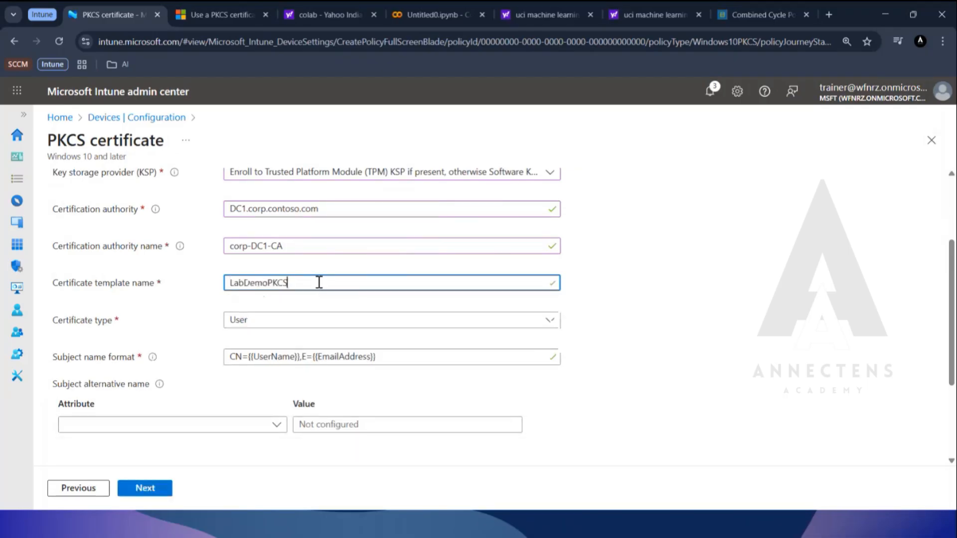
Review the remaining certificate settings and copy the subject name format CN={{UserName}},E={{EmailAddress}}.
scroll(299, 285, "down", 1)
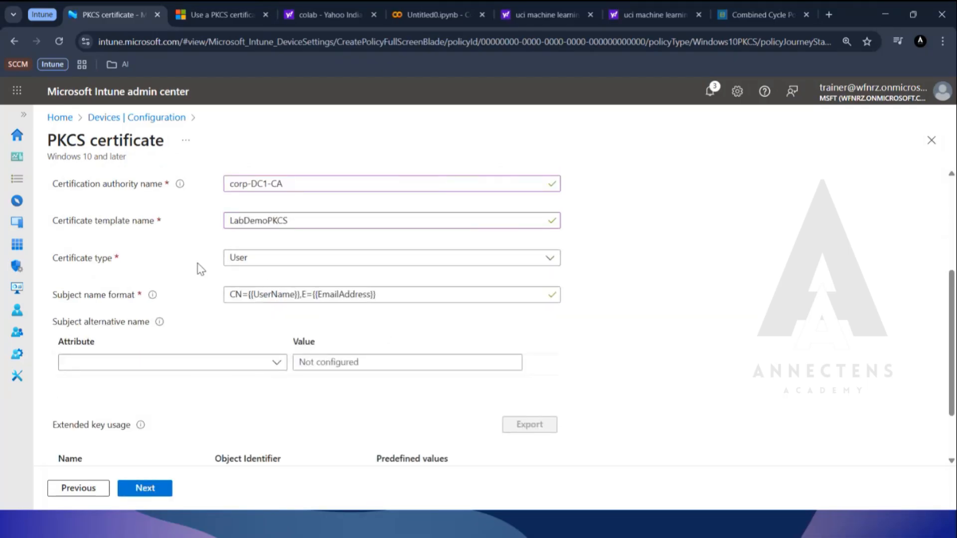
scroll(199, 267, "down", 1)
scroll(205, 267, "up", 1)
left_click(424, 295)
key("ctrl+a")
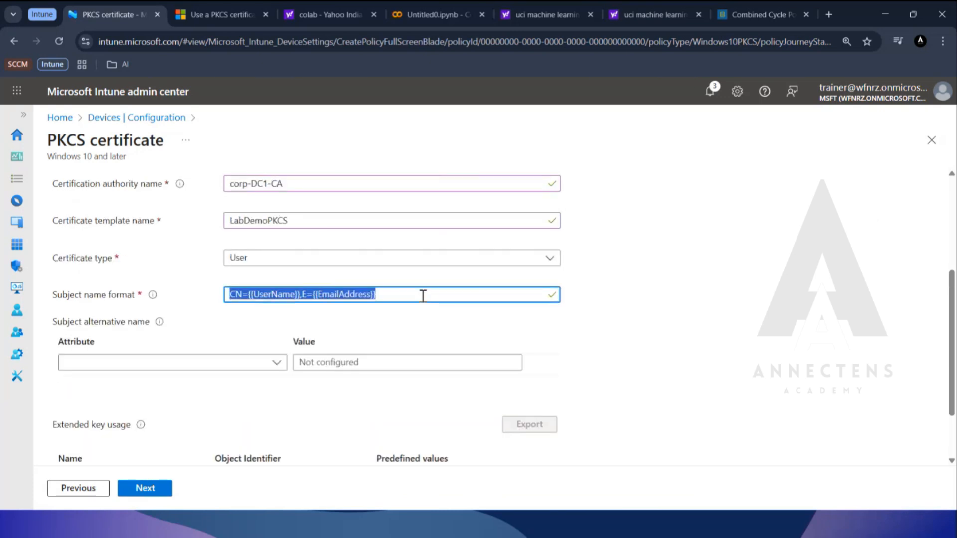
right_click(354, 301)
left_click(391, 280)
left_click(612, 306)
Add a subject alternative name entry with the User principal name (UPN) attribute.
scroll(613, 306, "down", 1)
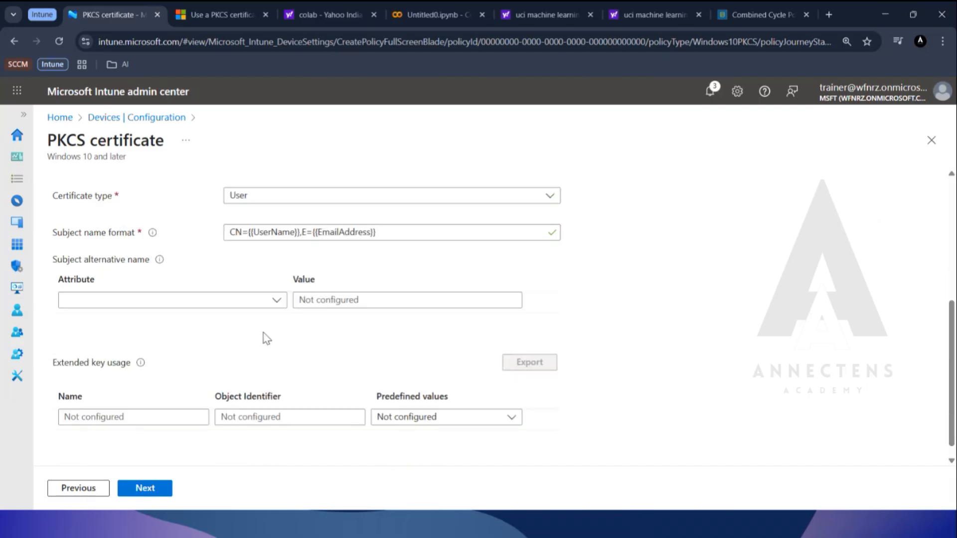
left_click(277, 300)
left_click(180, 342)
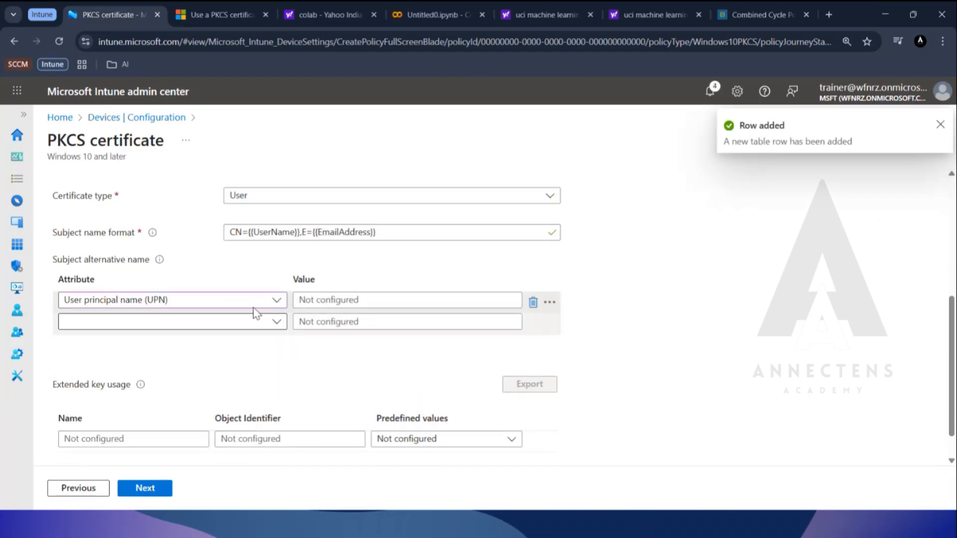
Set the UPN subject alternative name value to CN={{UserName}},E={{EmailAddress}} and read the Extended key usage help.
left_click(396, 298)
key("ctrl+v")
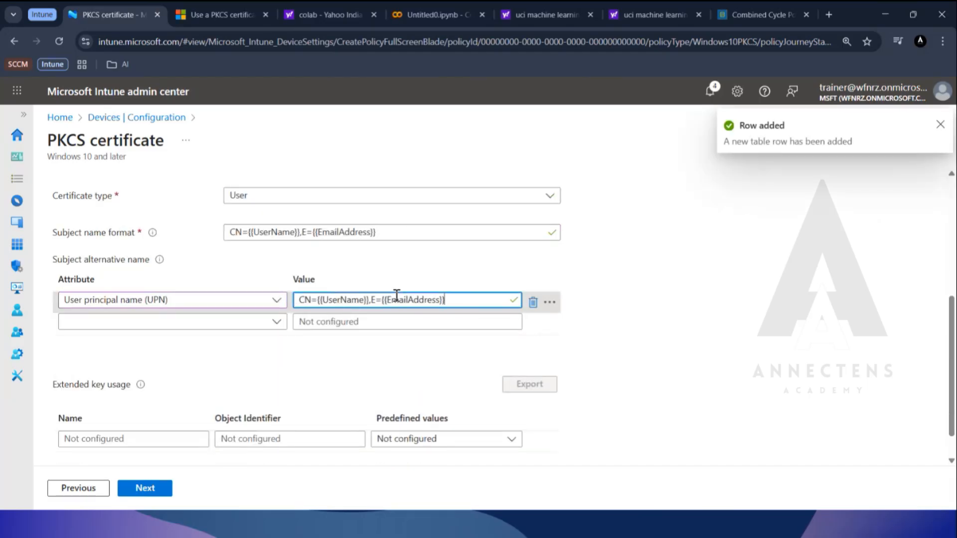
scroll(666, 318, "down", 1)
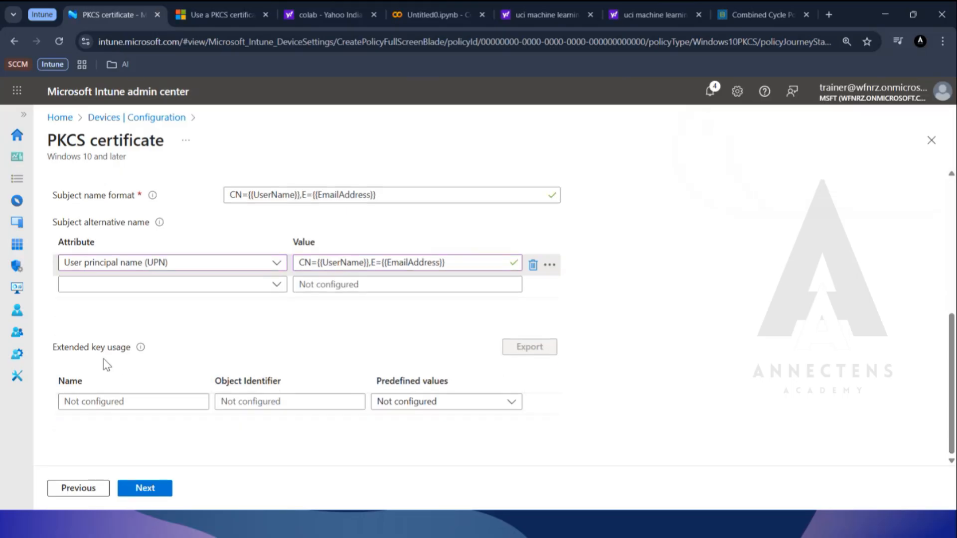
mouse_move(140, 348)
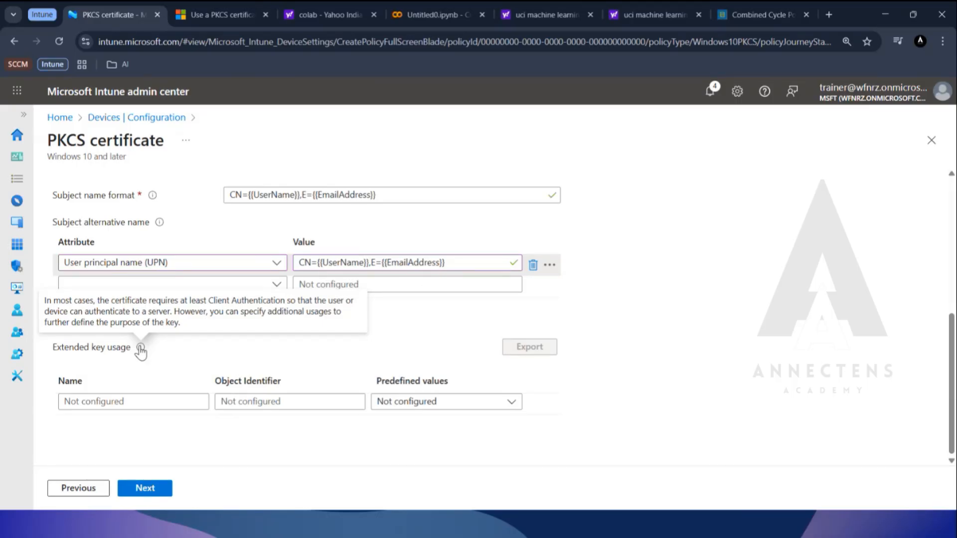
Check the intended purposes of the LabDemoPKCS template in the HYD-DC1 Certification Authority console and return to the Intune profile.
key("alt+Tab")
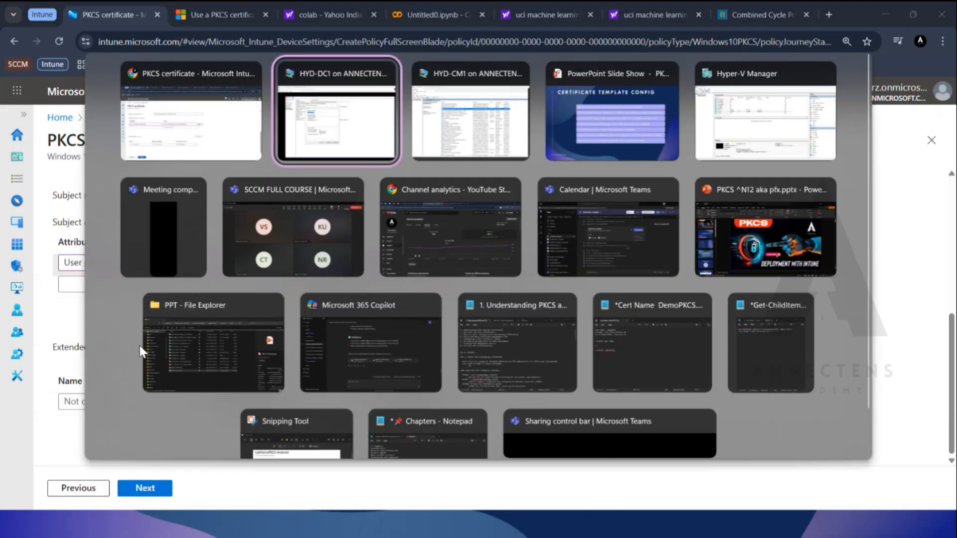
key("Escape")
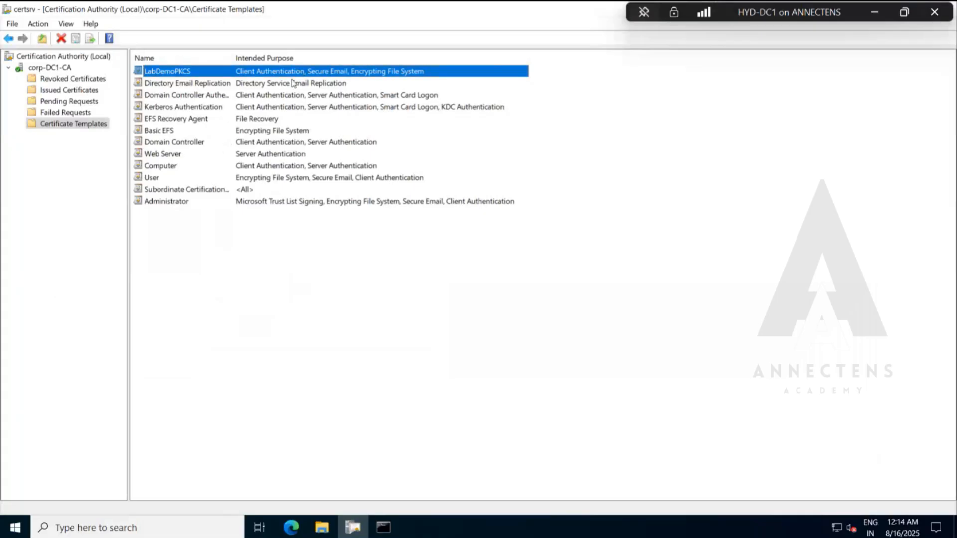
left_click(905, 13)
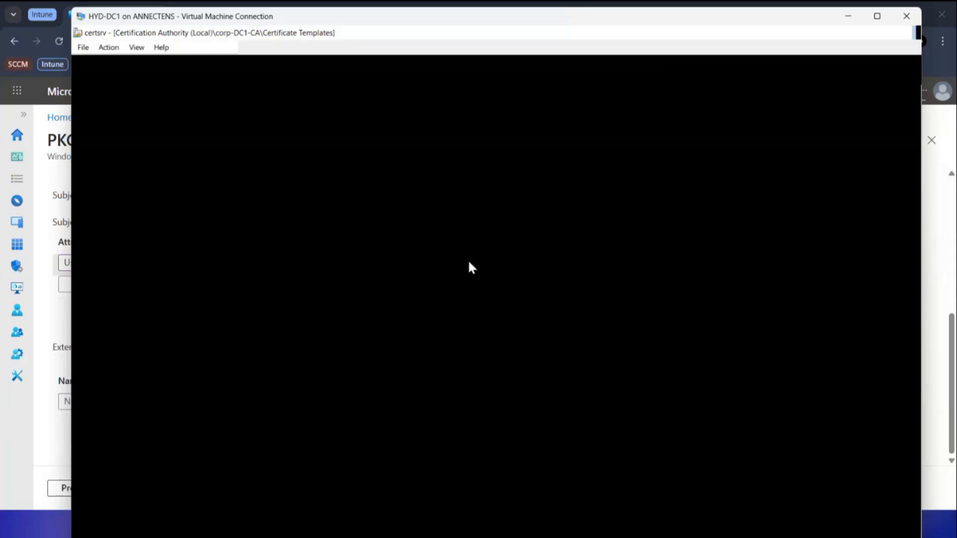
key("alt+Tab")
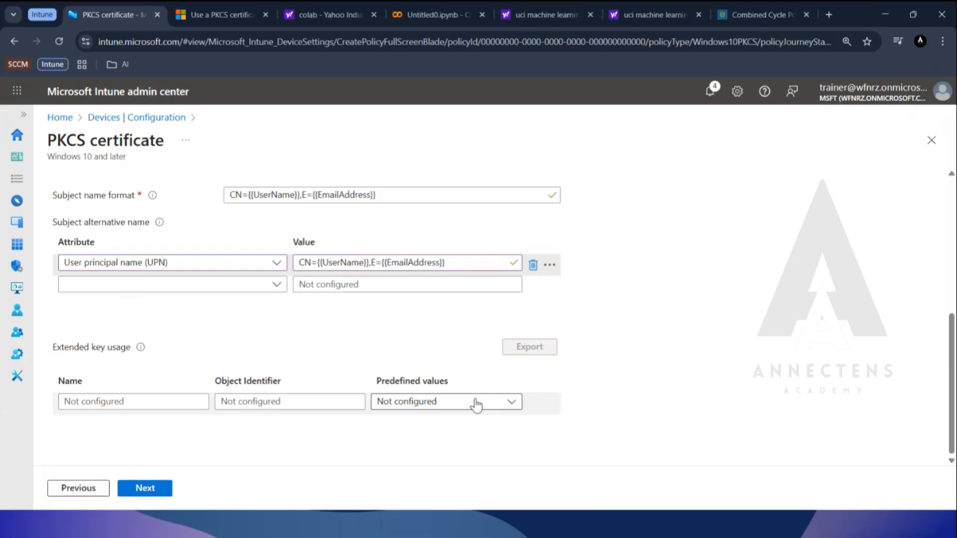
Continue from the configuration settings to the assignments and add the PKCS Demo group to the included groups.
scroll(668, 369, "up", 10)
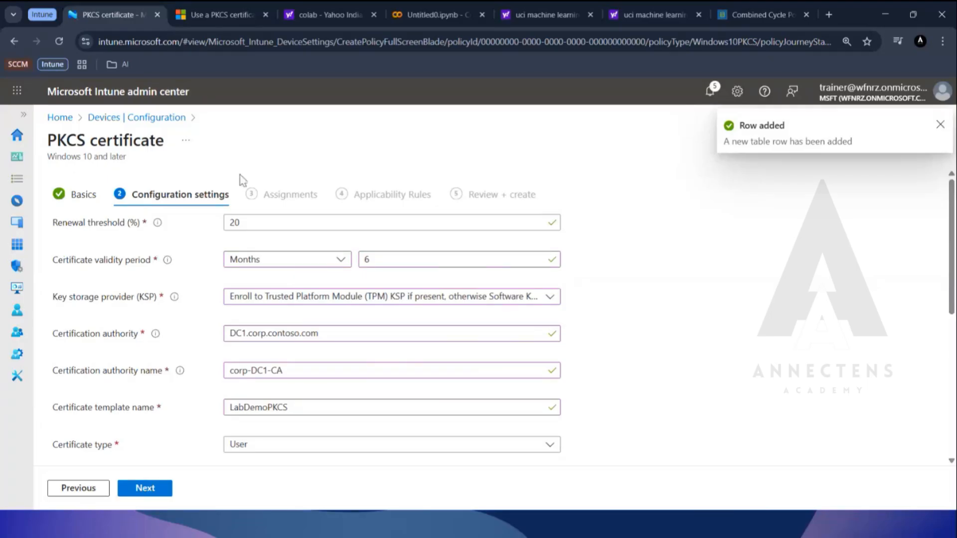
scroll(658, 320, "down", 10)
left_click(150, 488)
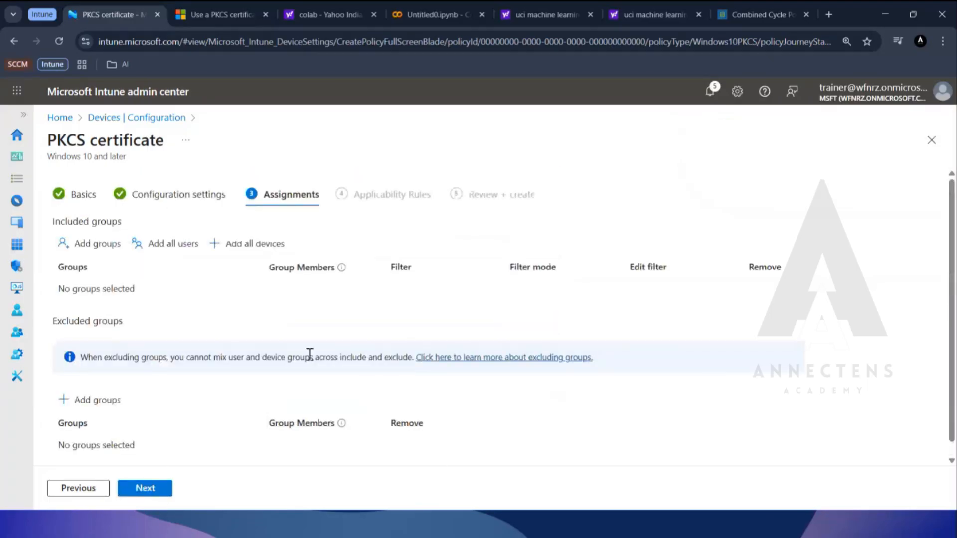
left_click(108, 244)
left_click(374, 226)
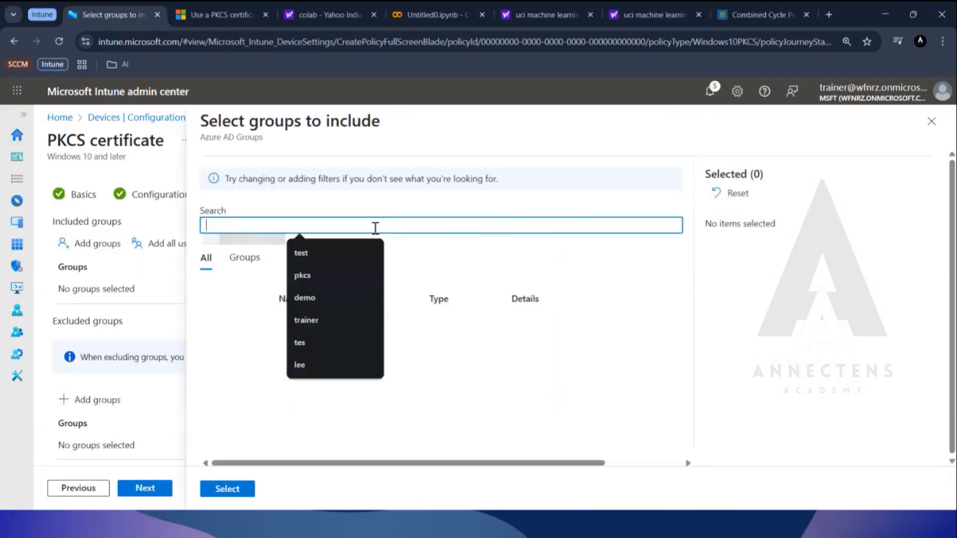
type("pkcs")
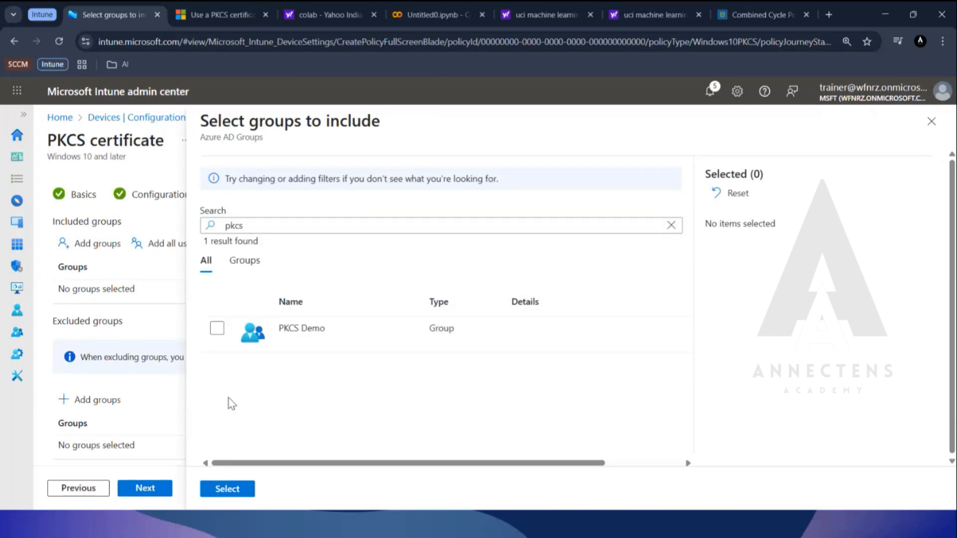
left_click(217, 328)
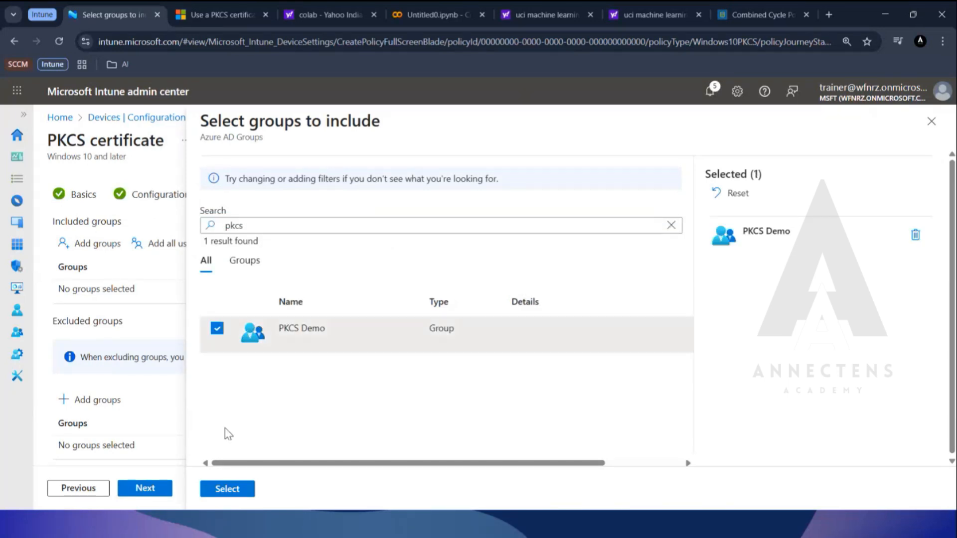
left_click(235, 491)
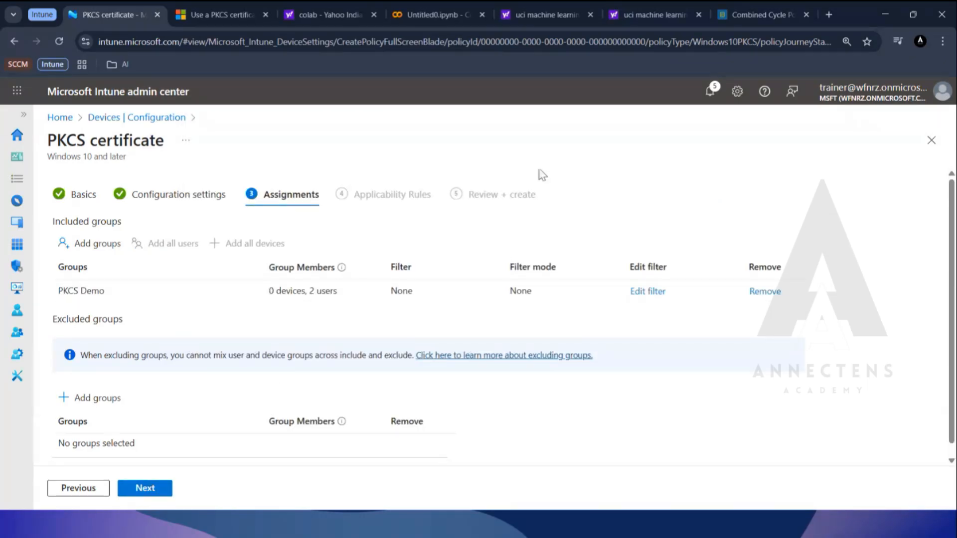
Look over the rule and property choices for applicability rules and close the profile wizard, discarding the unsaved edits.
left_click(153, 490)
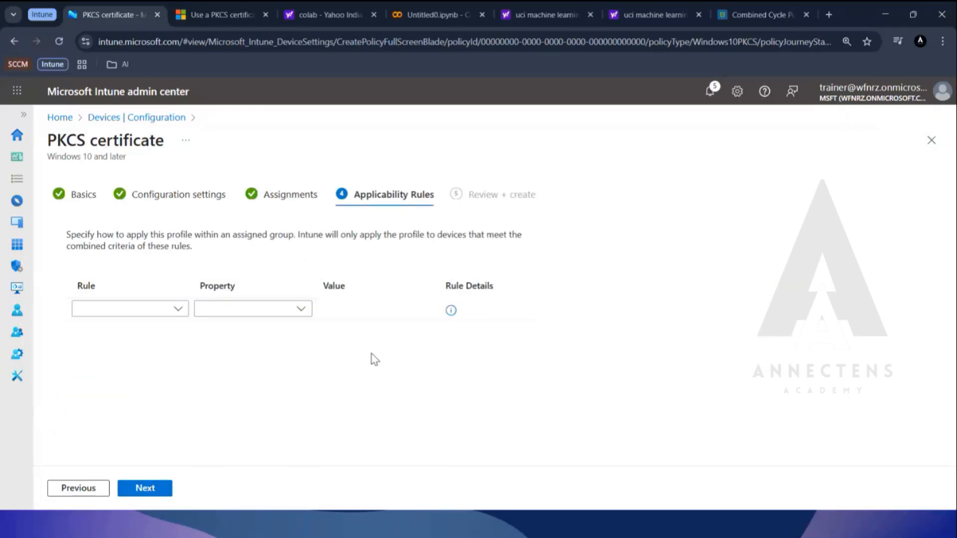
left_click(299, 312)
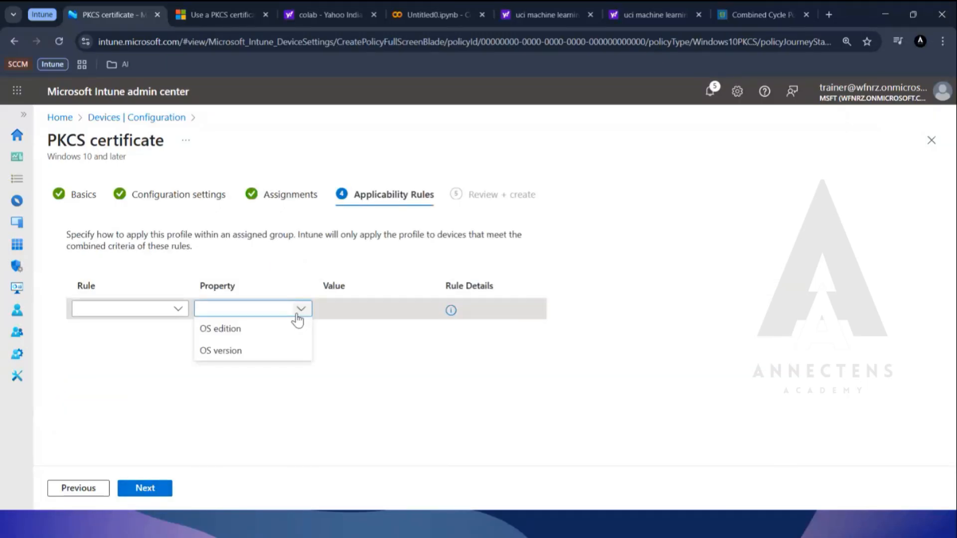
left_click(393, 346)
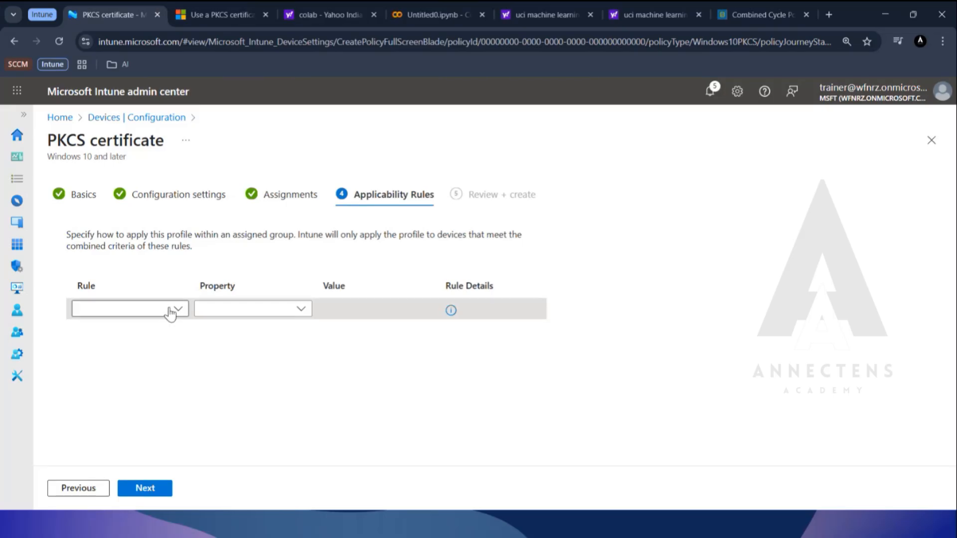
left_click(171, 309)
left_click(269, 319)
left_click(274, 310)
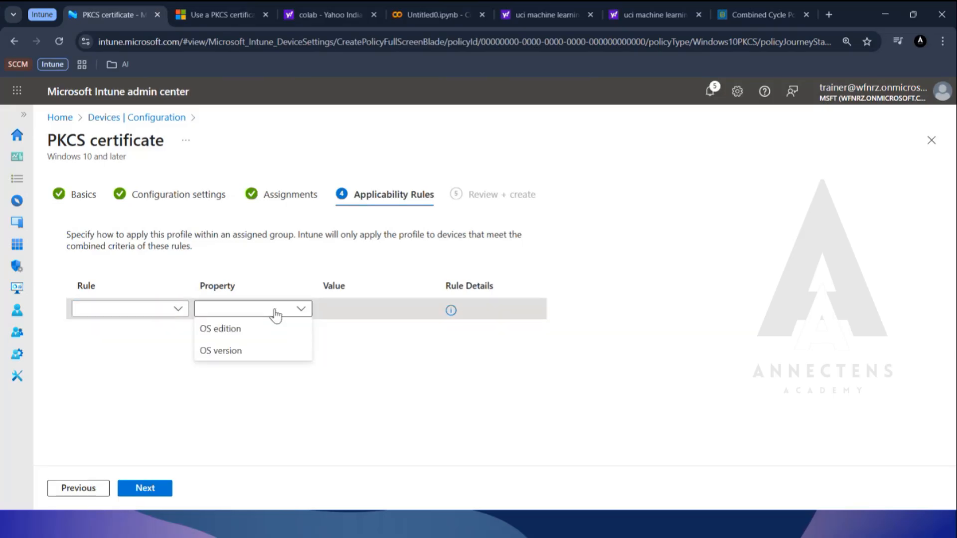
left_click(447, 381)
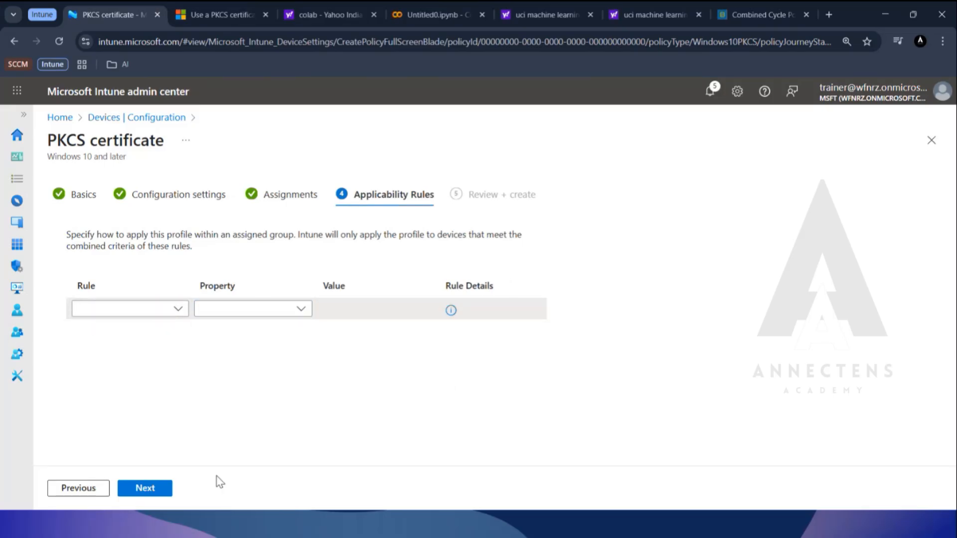
left_click(937, 146)
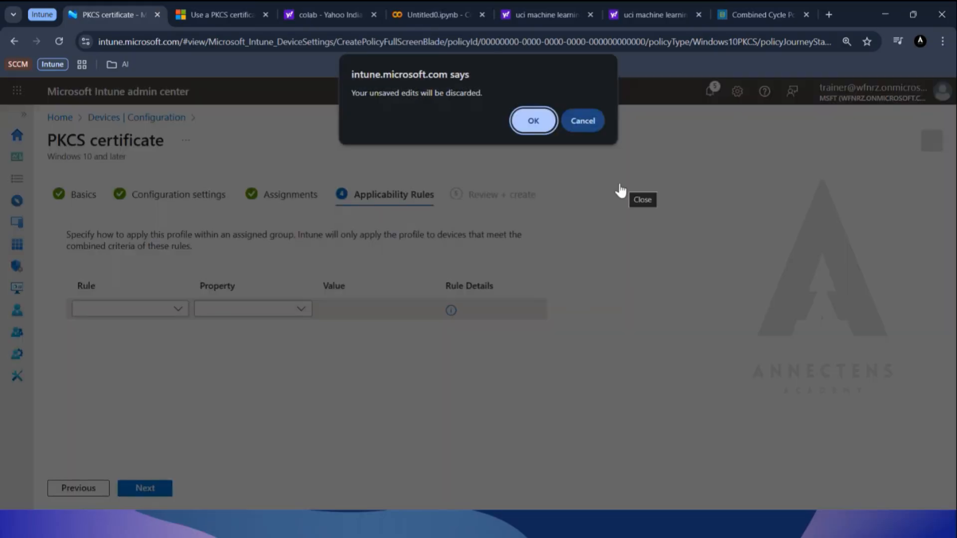
left_click(533, 122)
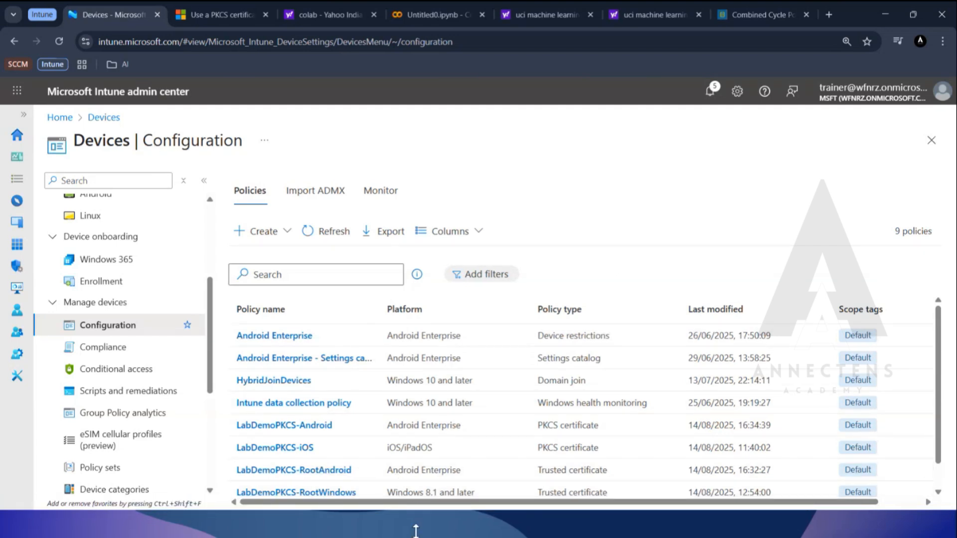
Examine the check-in status and properties of the LabDemoPKCS-RootAndroid policy and return to the configuration policy list.
left_click(343, 471)
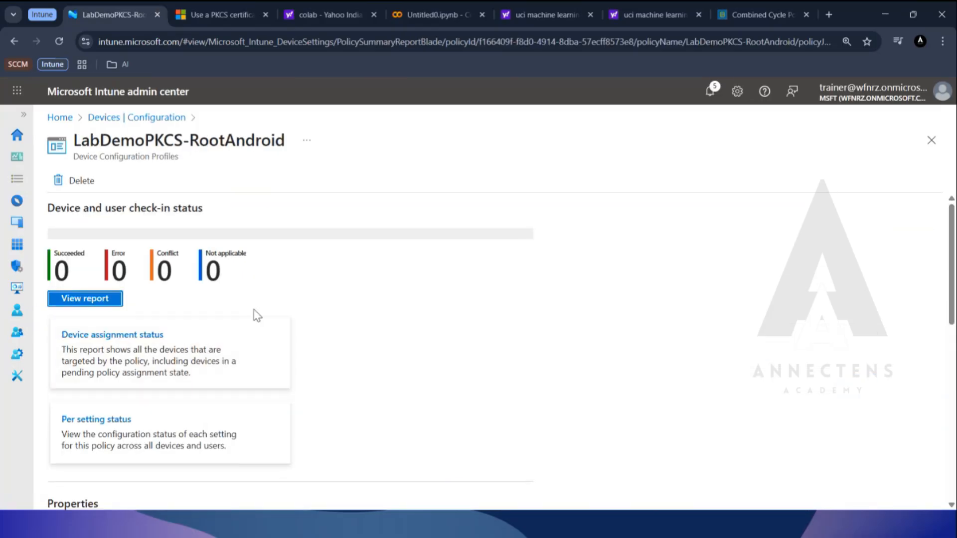
scroll(271, 341, "down", 4)
scroll(276, 343, "down", 5)
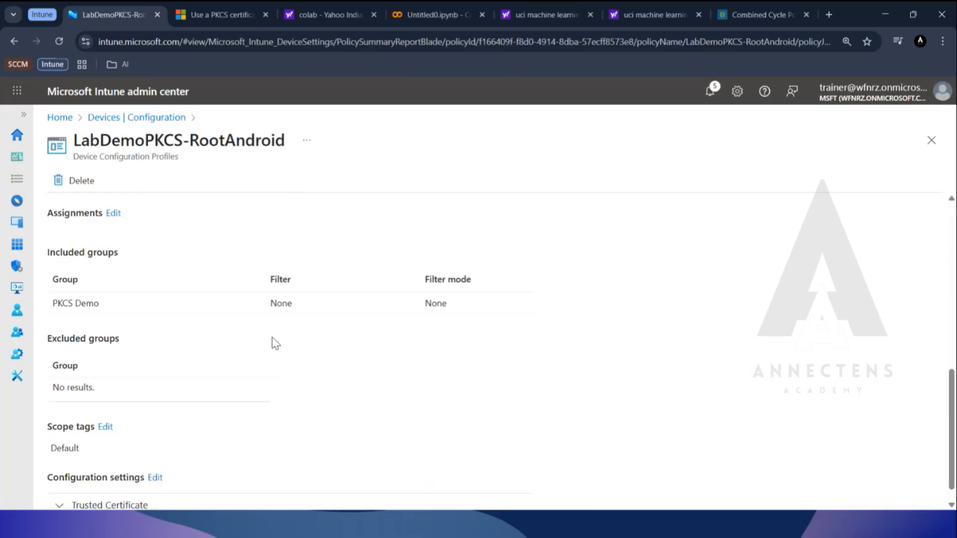
scroll(276, 343, "up", 6)
scroll(276, 343, "up", 3)
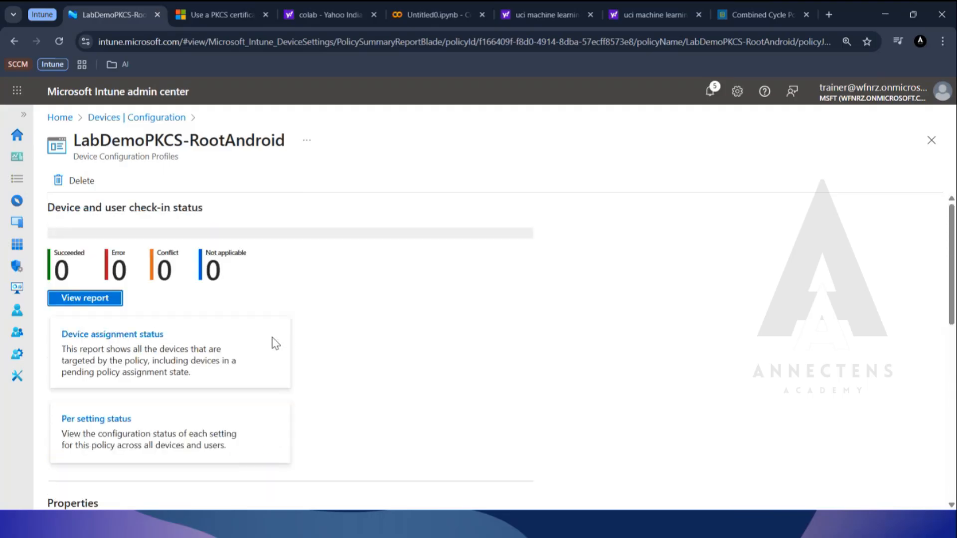
left_click(145, 118)
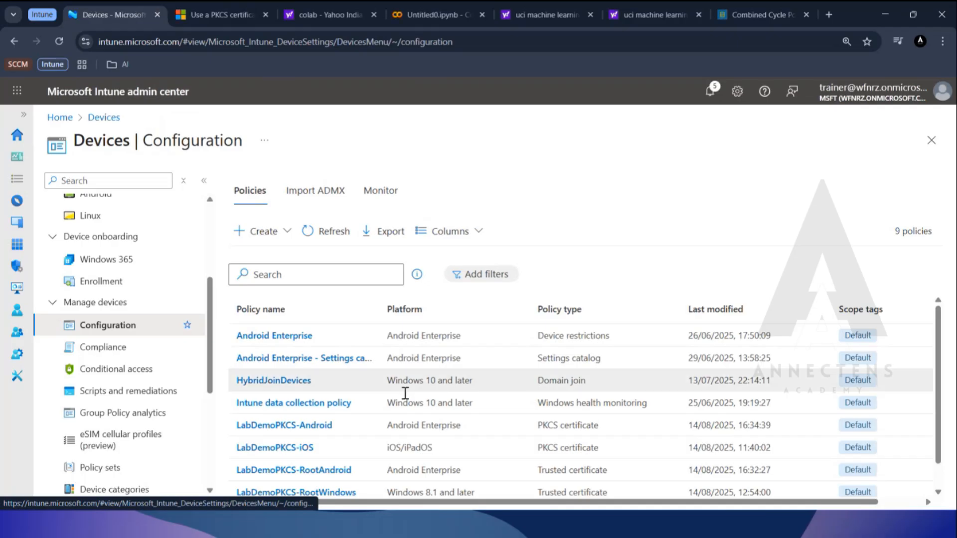
Open the existing LabDemoPKCS-Windows policy and bring up its configuration settings for editing.
scroll(558, 409, "down", 1)
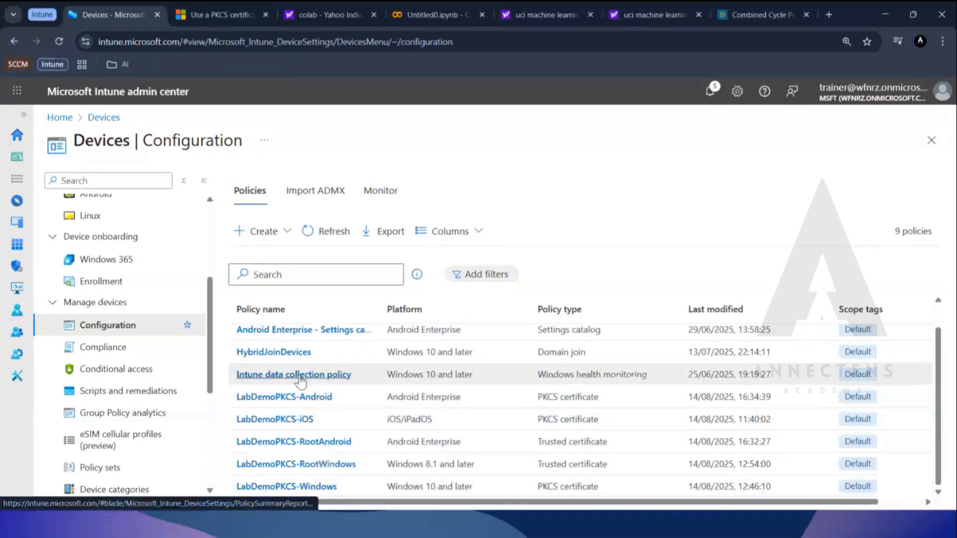
left_click(325, 488)
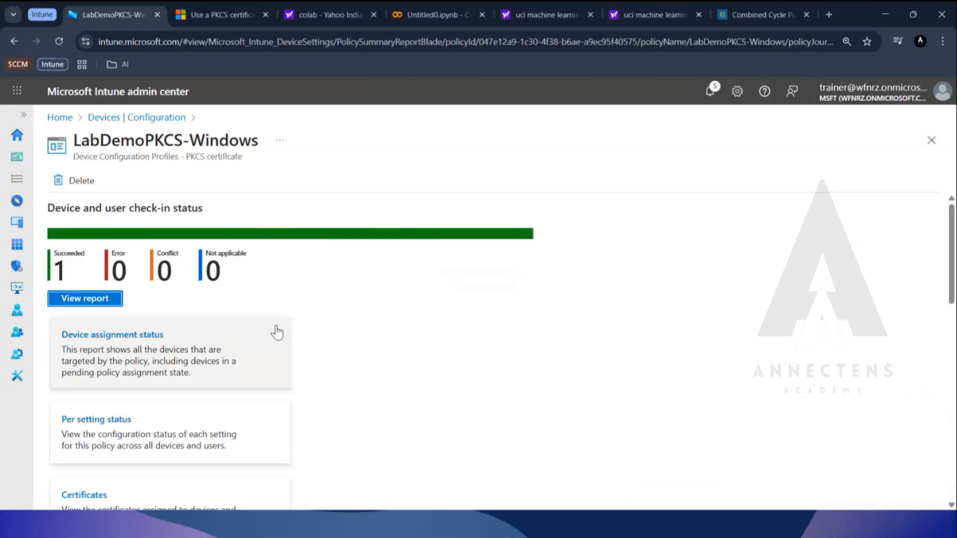
scroll(277, 332, "down", 12)
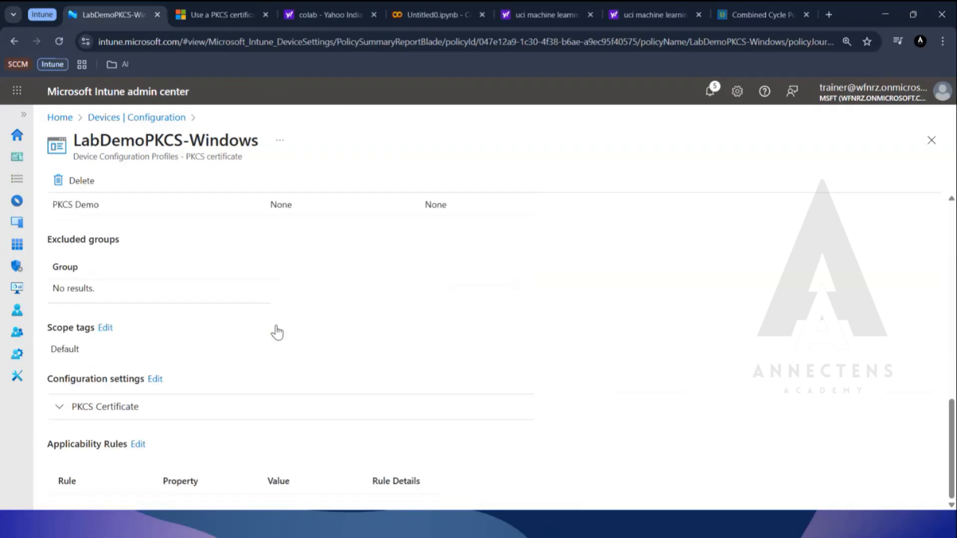
left_click(155, 378)
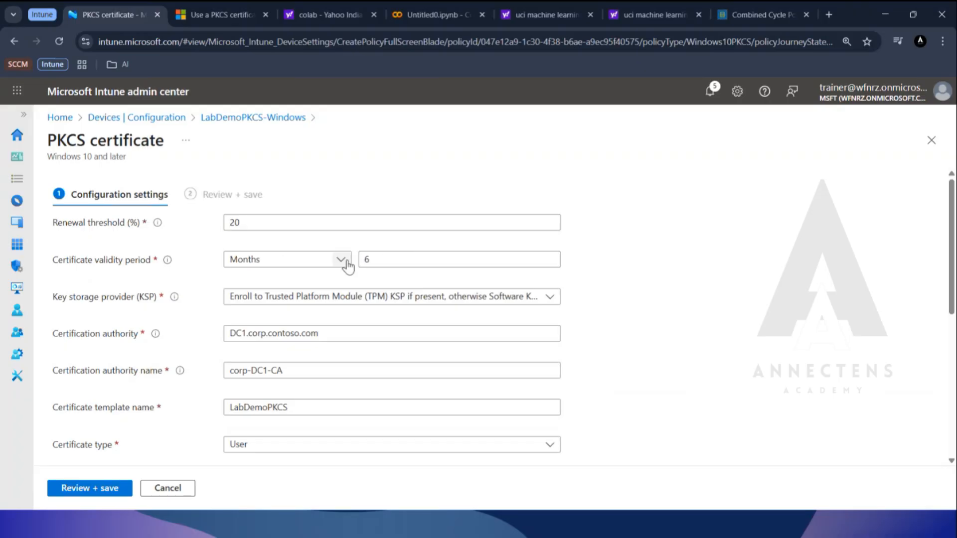
Review the LabDemoPKCS-Windows key storage provider, certification authority name, template name, subject names and extended key usage settings.
left_click(451, 308)
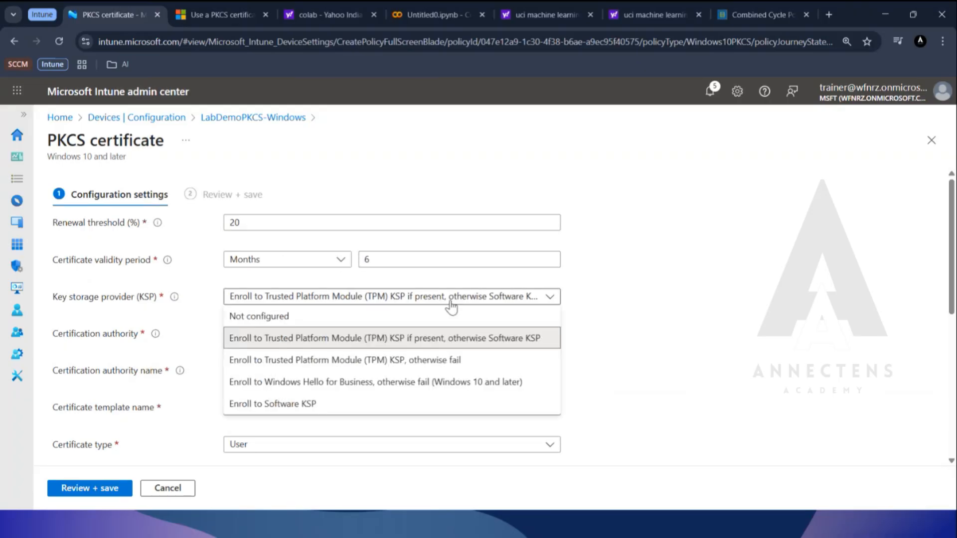
left_click(602, 333)
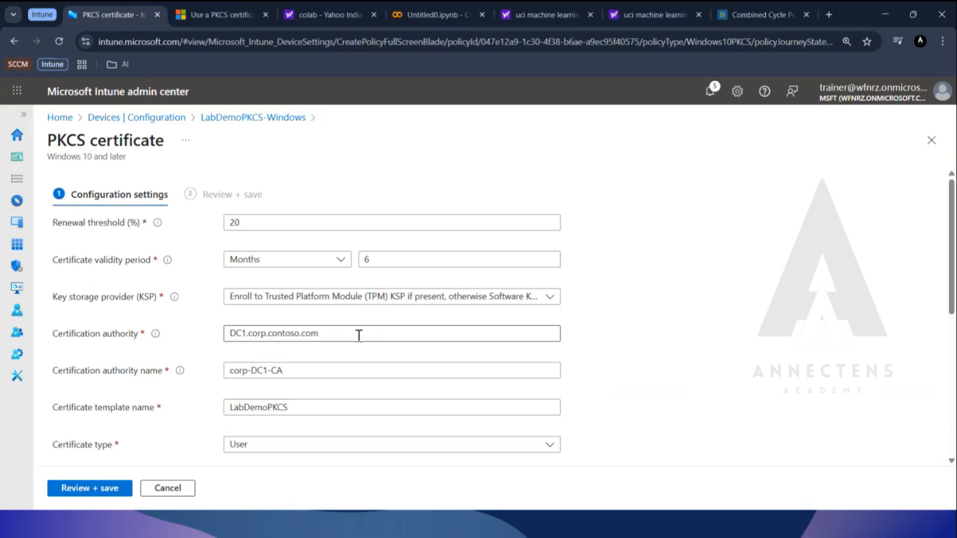
scroll(312, 272, "down", 1)
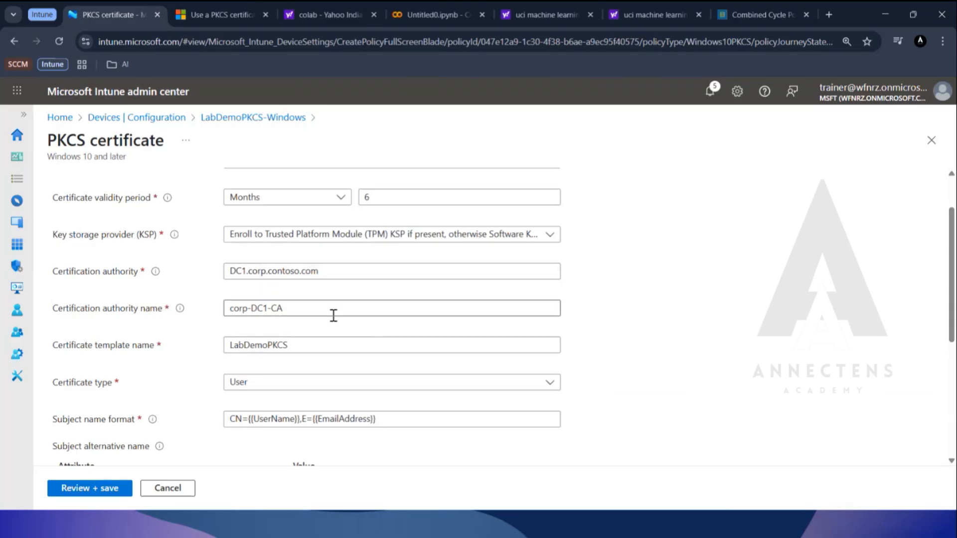
left_click_drag(303, 307, 221, 305)
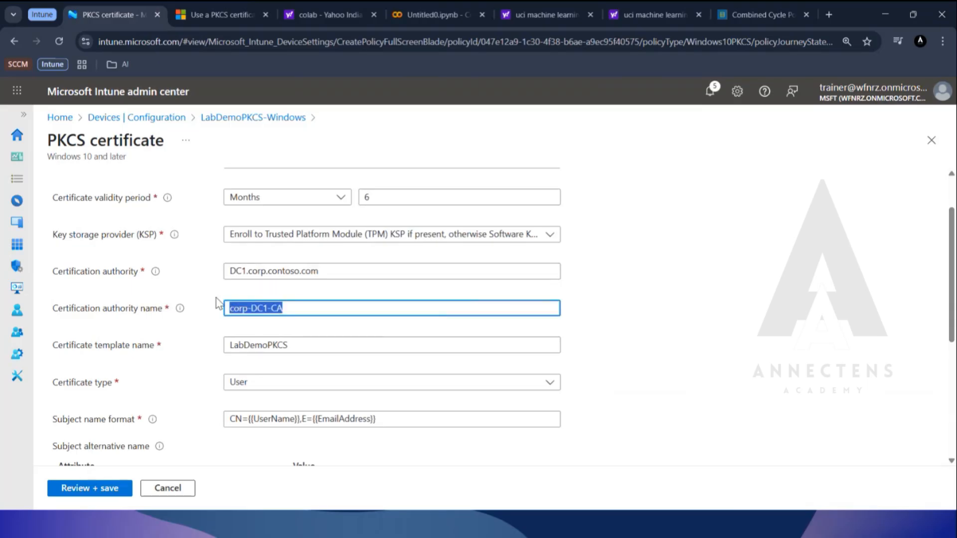
left_click(194, 325)
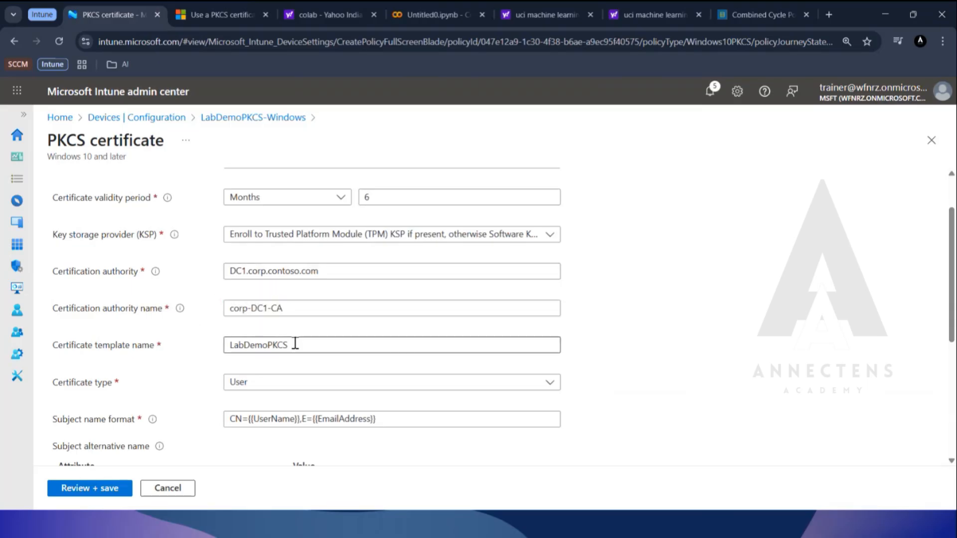
left_click_drag(294, 344, 228, 343)
left_click(176, 356)
scroll(183, 366, "down", 3)
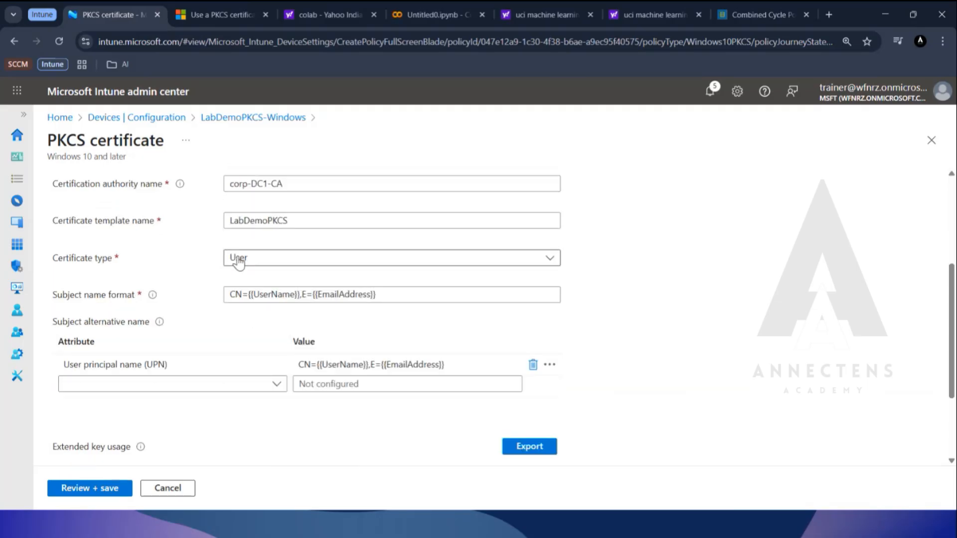
scroll(234, 279, "down", 2)
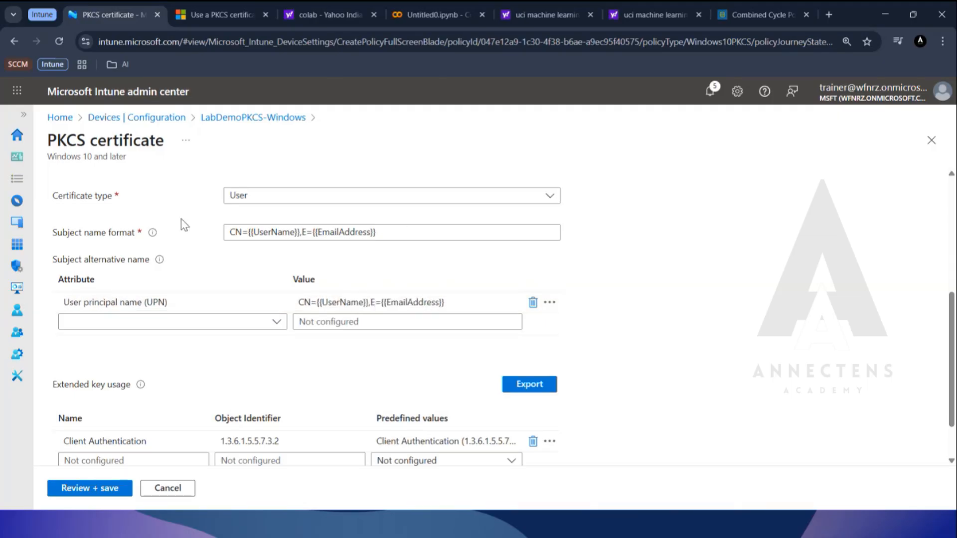
Check the subject name format hint, then read the user certificate common name variables in the Microsoft Learn PKCS article.
mouse_move(152, 234)
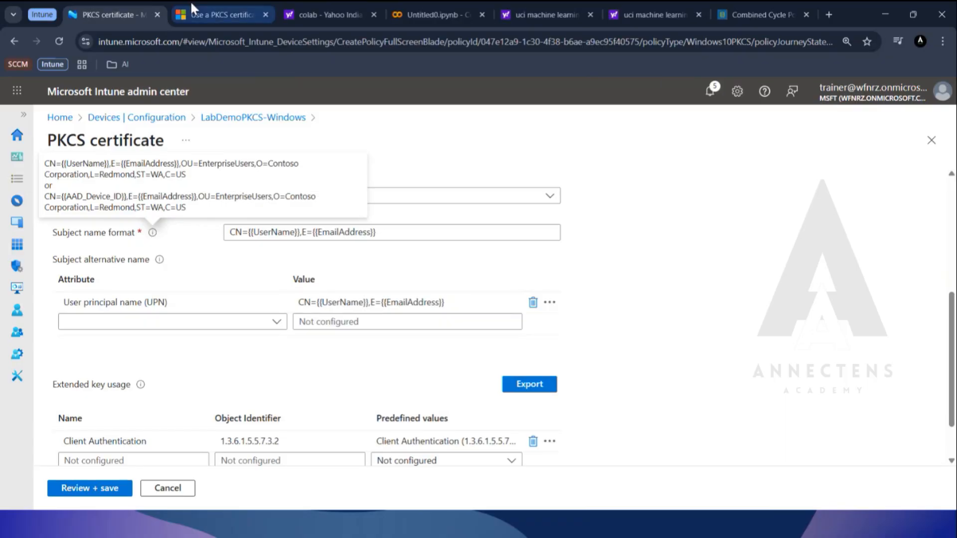
left_click(208, 14)
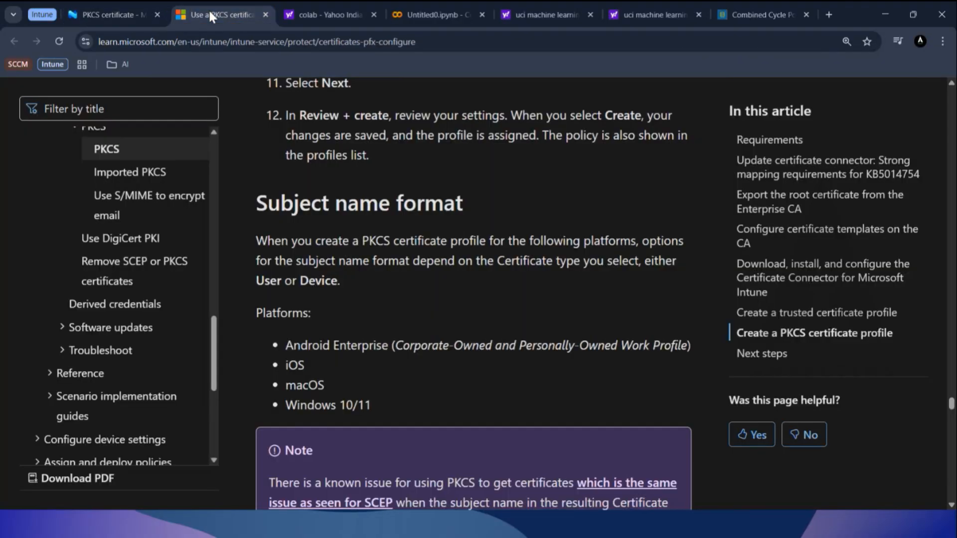
scroll(461, 423, "down", 20)
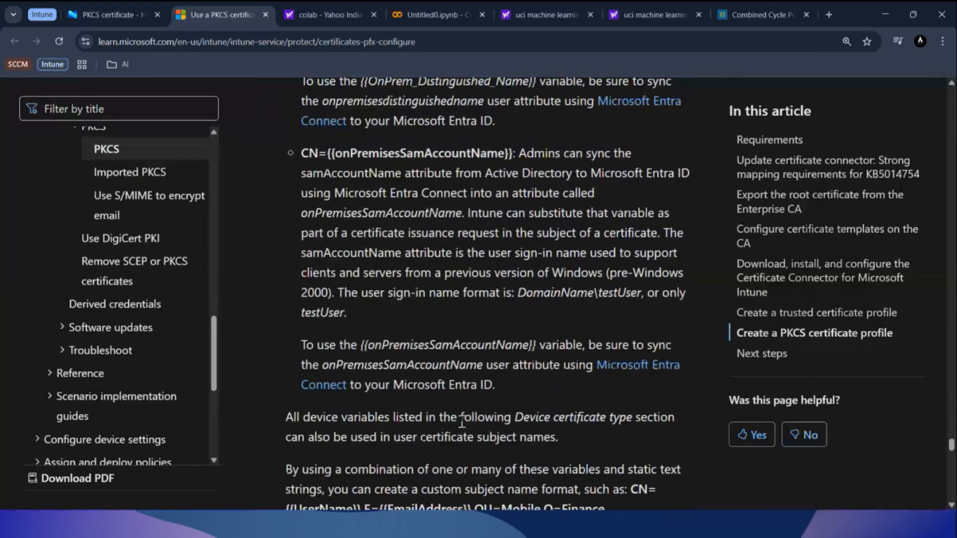
scroll(462, 423, "up", 12)
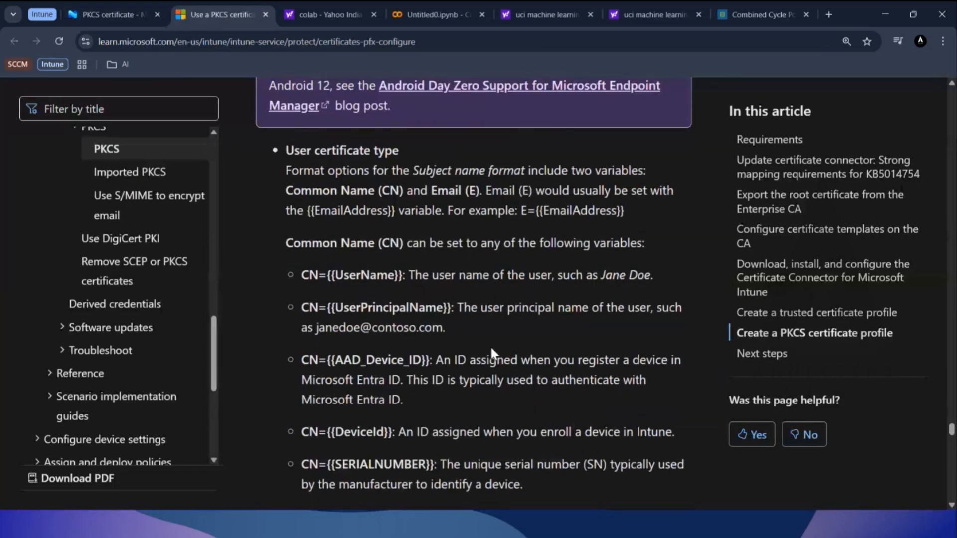
scroll(491, 345, "down", 1)
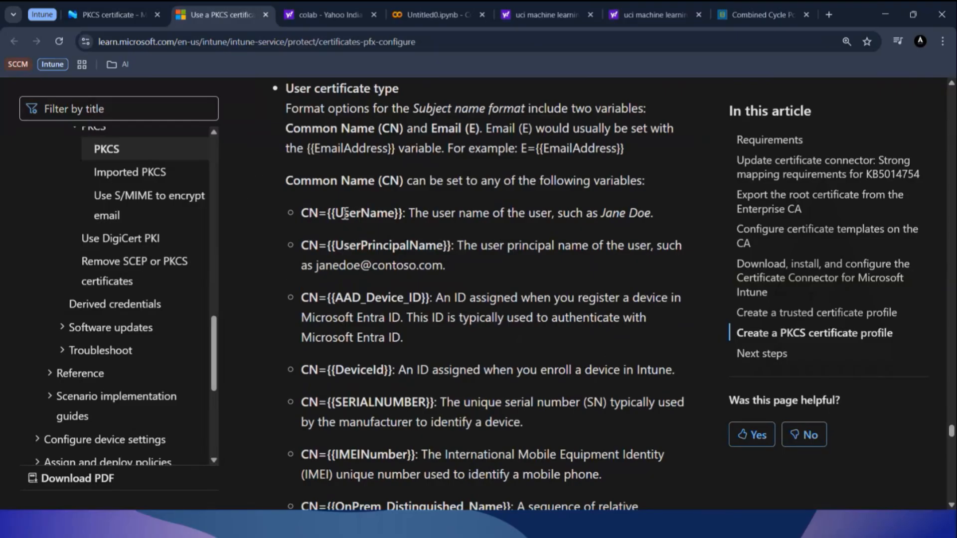
left_click_drag(407, 214, 321, 213)
left_click_drag(455, 245, 301, 246)
scroll(414, 271, "down", 3)
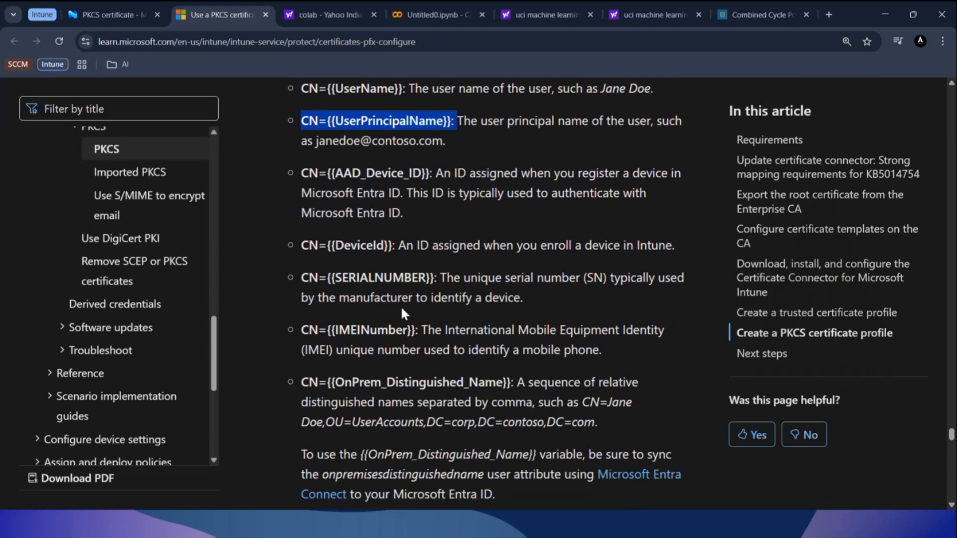
scroll(401, 306, "down", 1)
left_click_drag(439, 215, 302, 218)
scroll(376, 264, "down", 5)
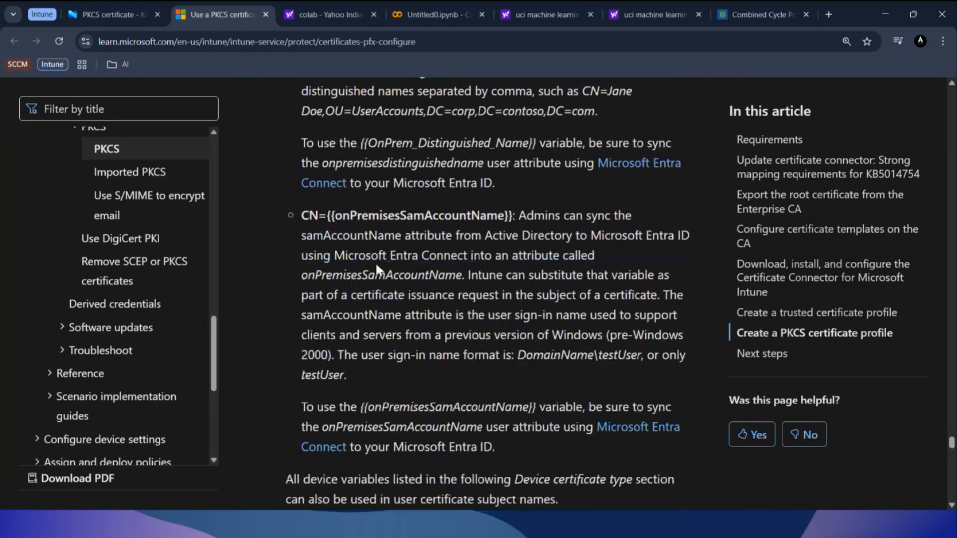
left_click_drag(514, 215, 302, 218)
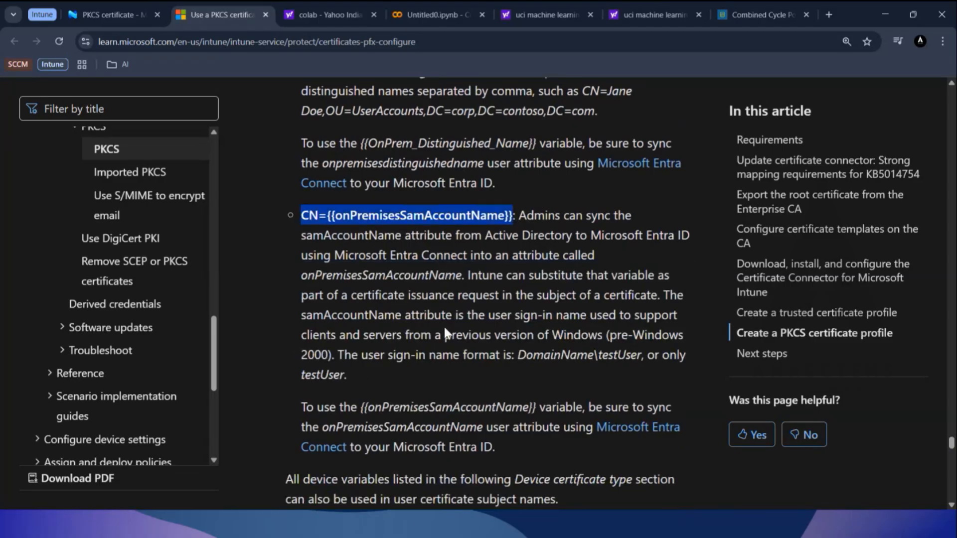
Read the article's custom subject name format example and the list of device certificate type variables.
scroll(443, 325, "down", 3)
scroll(444, 330, "down", 10)
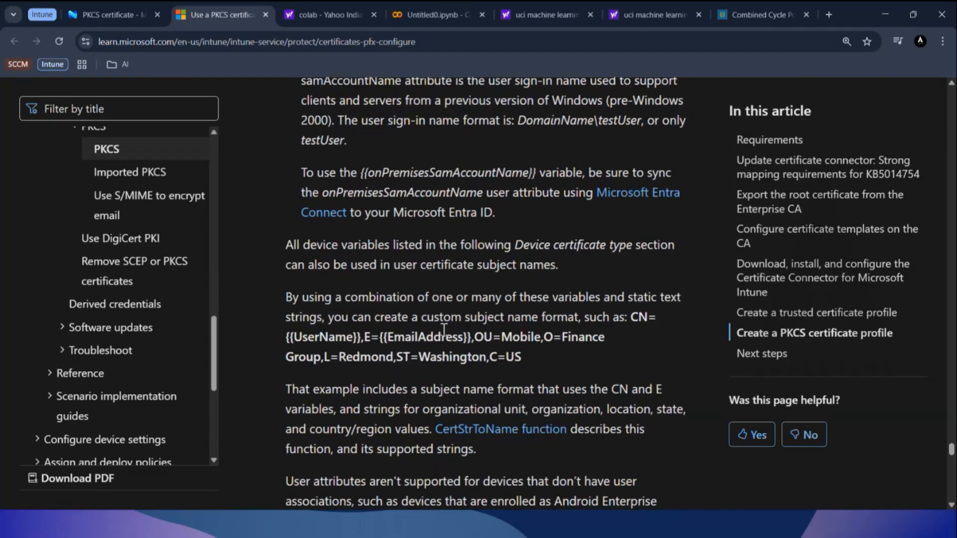
scroll(443, 330, "down", 1)
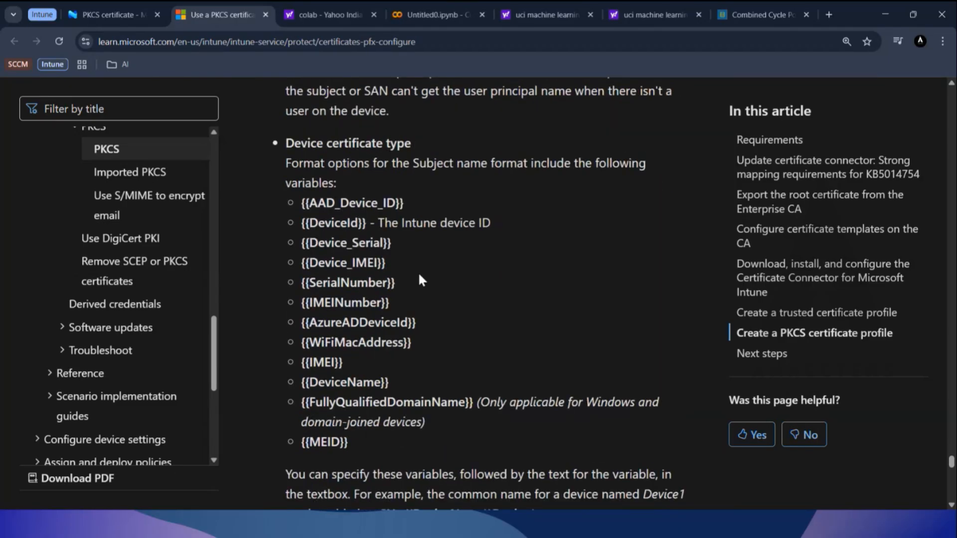
scroll(438, 274, "up", 8)
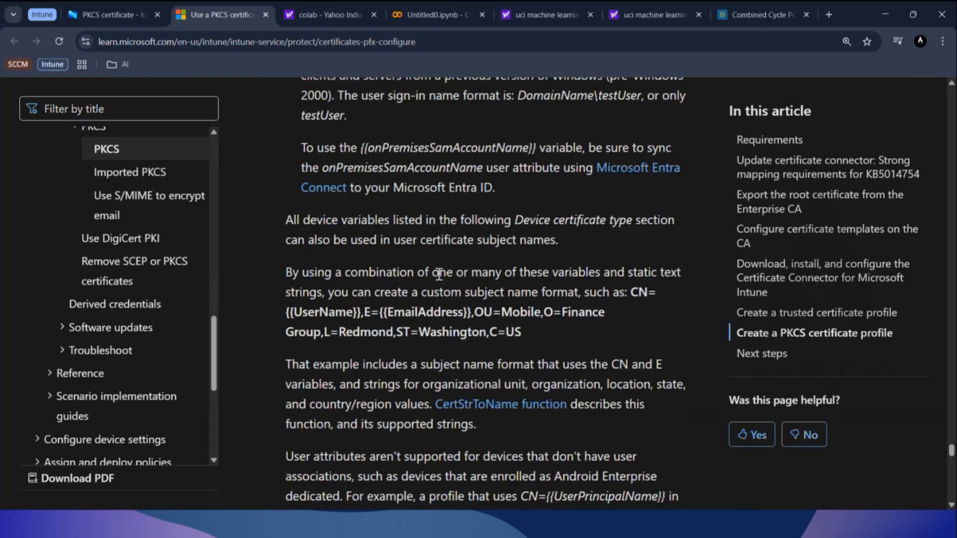
scroll(497, 280, "down", 17)
scroll(539, 273, "up", 18)
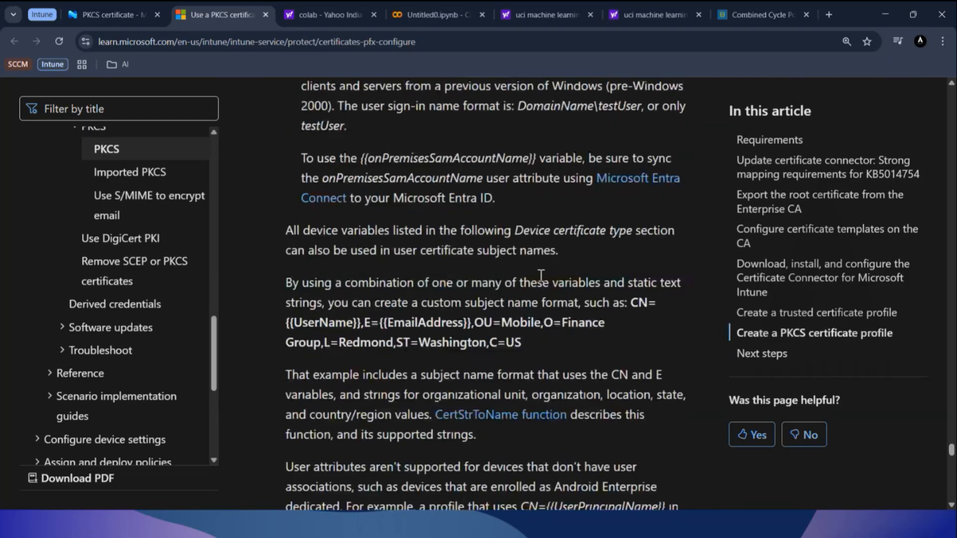
Compare the CN={{UserName}} and CN={{UserPrincipalName}} descriptions and their examples under the user certificate type.
scroll(539, 273, "up", 12)
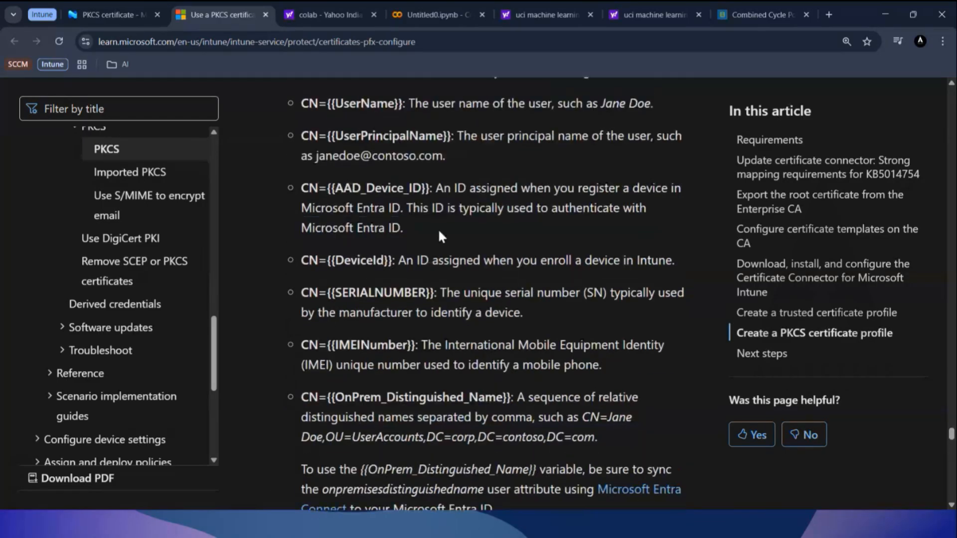
scroll(440, 236, "up", 3)
left_click_drag(452, 307, 298, 309)
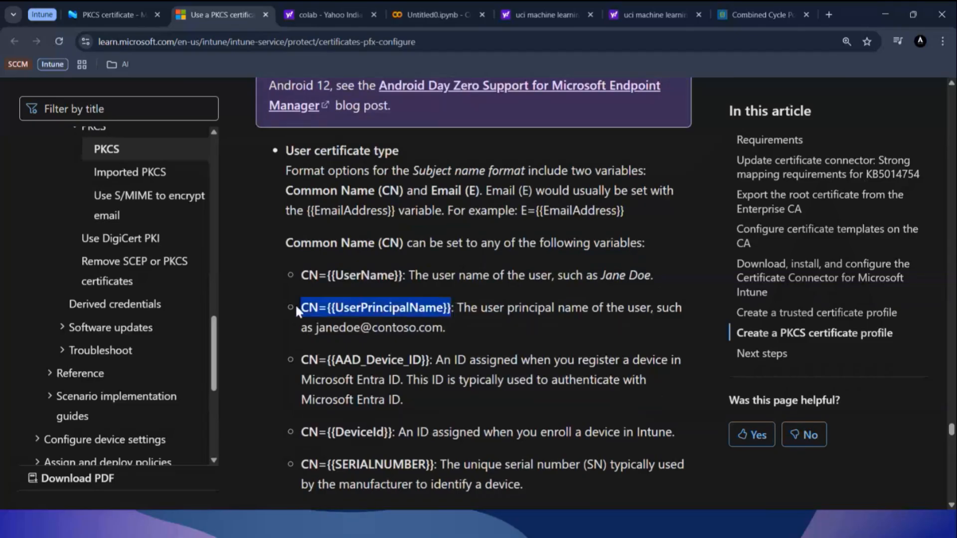
left_click(401, 284)
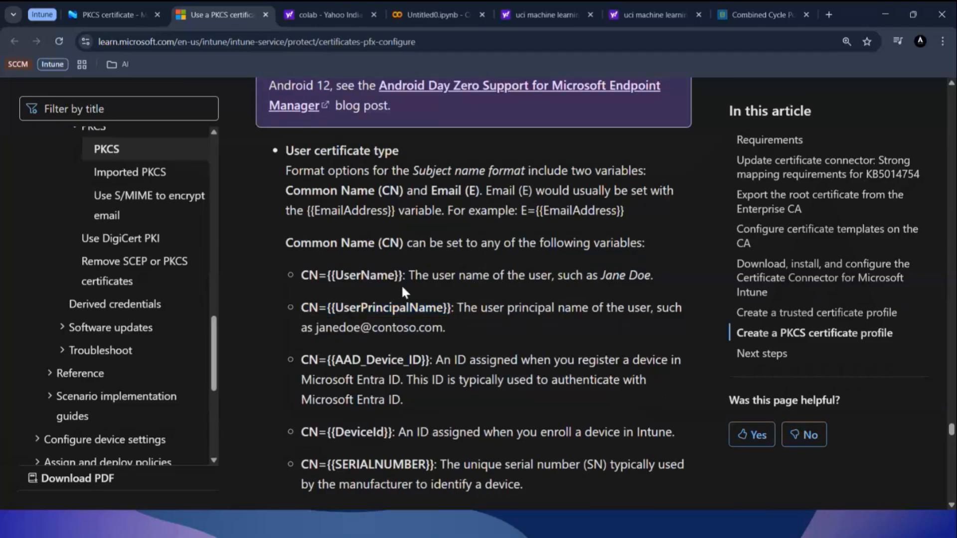
left_click_drag(408, 275, 296, 282)
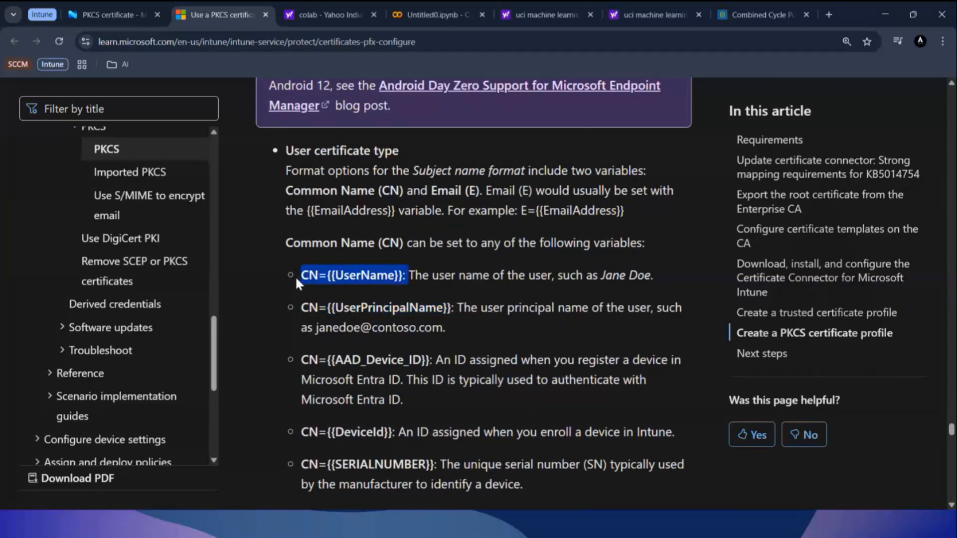
left_click_drag(653, 275, 600, 279)
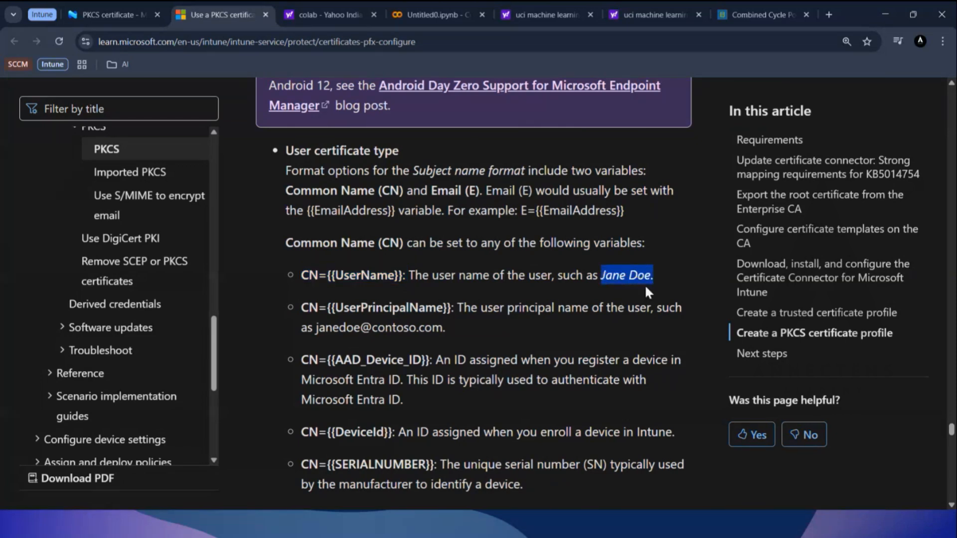
left_click(559, 329)
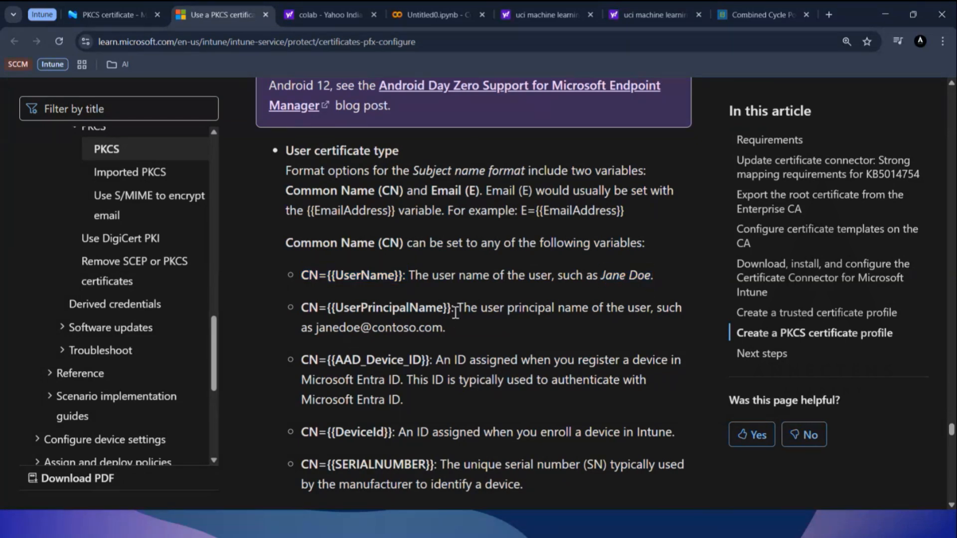
left_click_drag(453, 309, 449, 329)
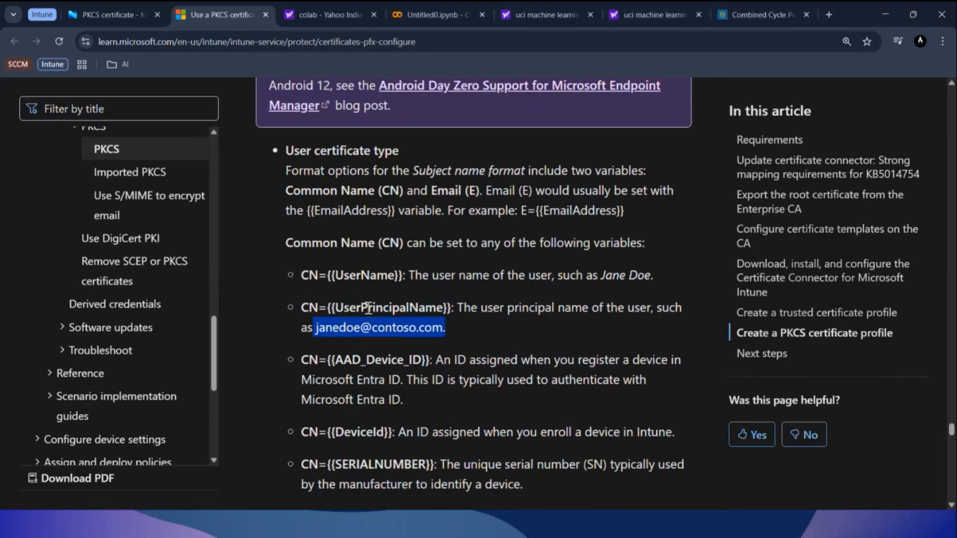
left_click(430, 337)
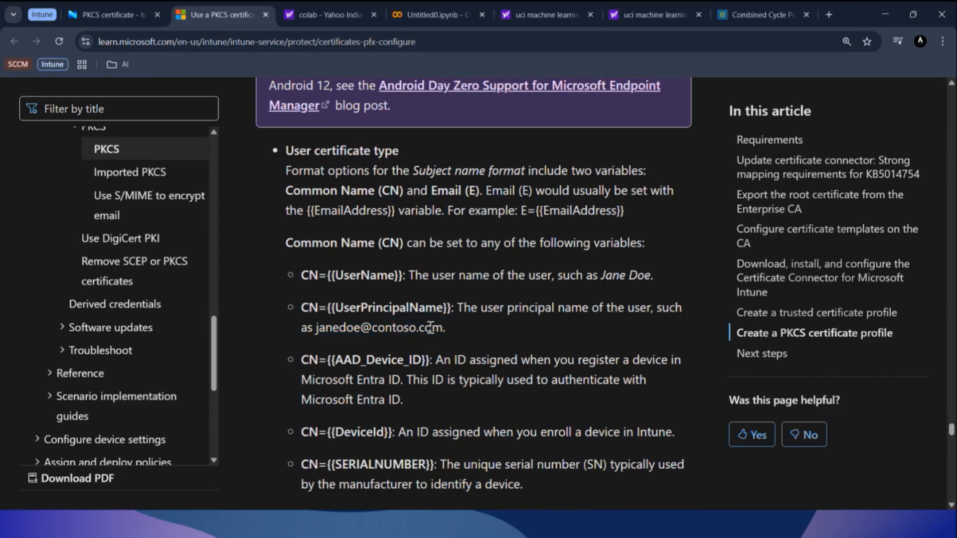
Switch back to Intune, cancel editing the LabDemoPKCS-Windows certificate settings and return to the configuration policy list.
left_click(79, 14)
scroll(364, 299, "down", 2)
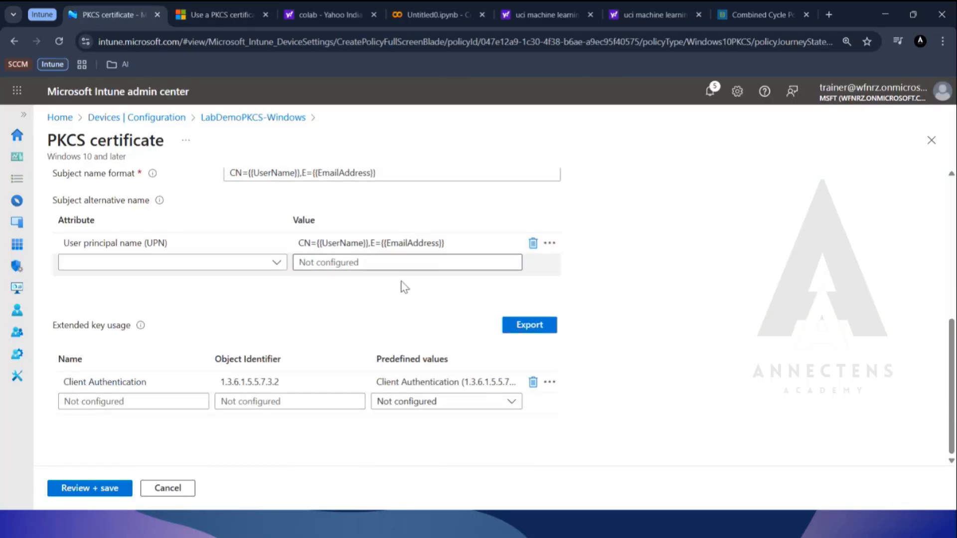
scroll(349, 297, "up", 5)
scroll(339, 328, "down", 5)
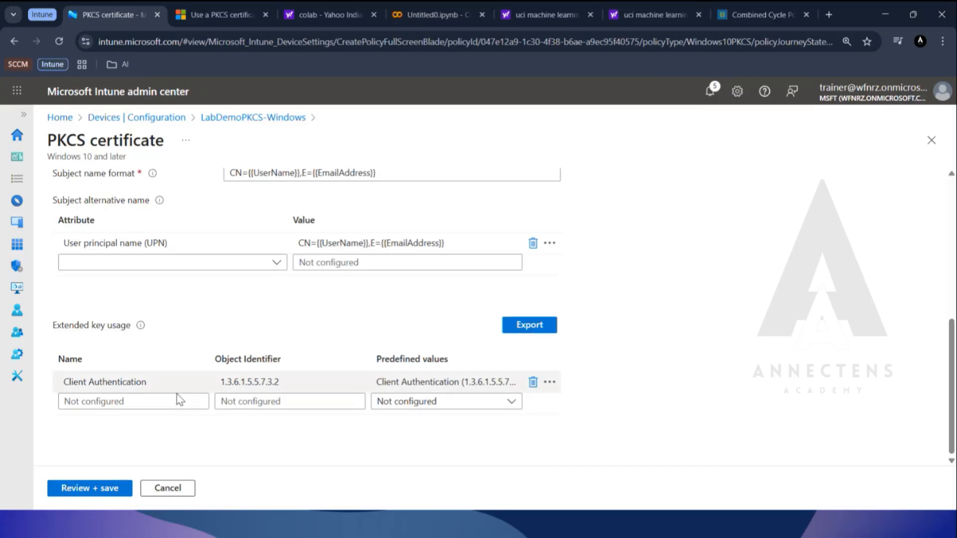
left_click(167, 488)
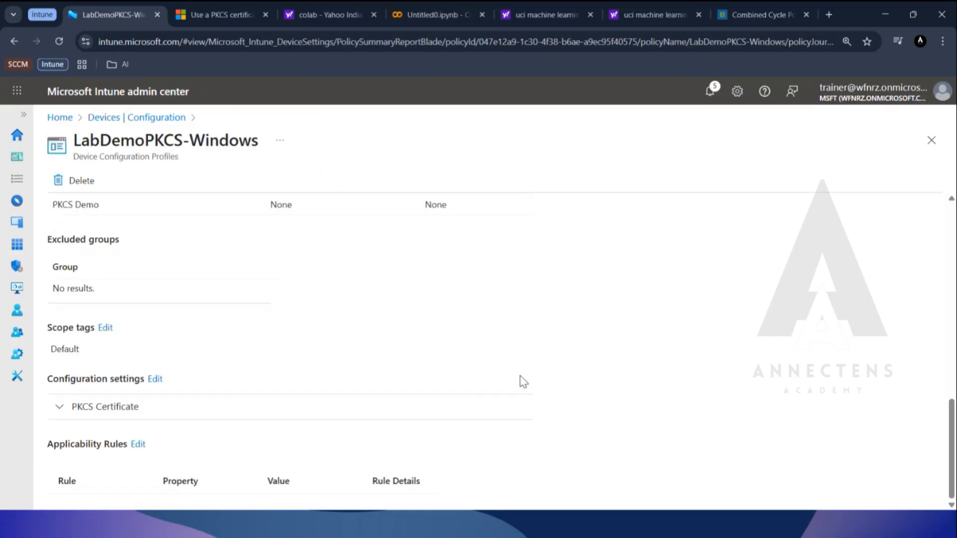
left_click(135, 119)
Open the existing LabDemoPKCS-Android policy and bring up its configuration settings for editing.
scroll(474, 386, "down", 1)
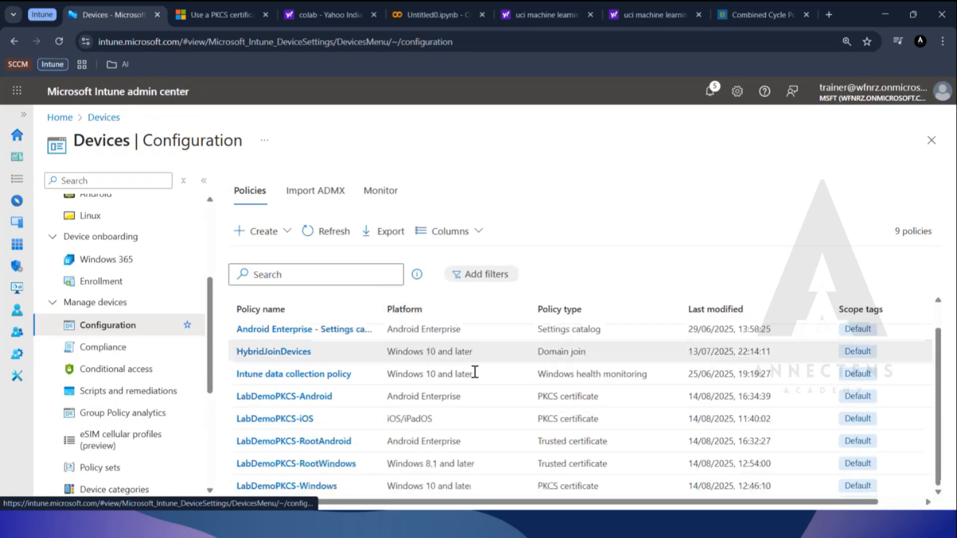
left_click(305, 398)
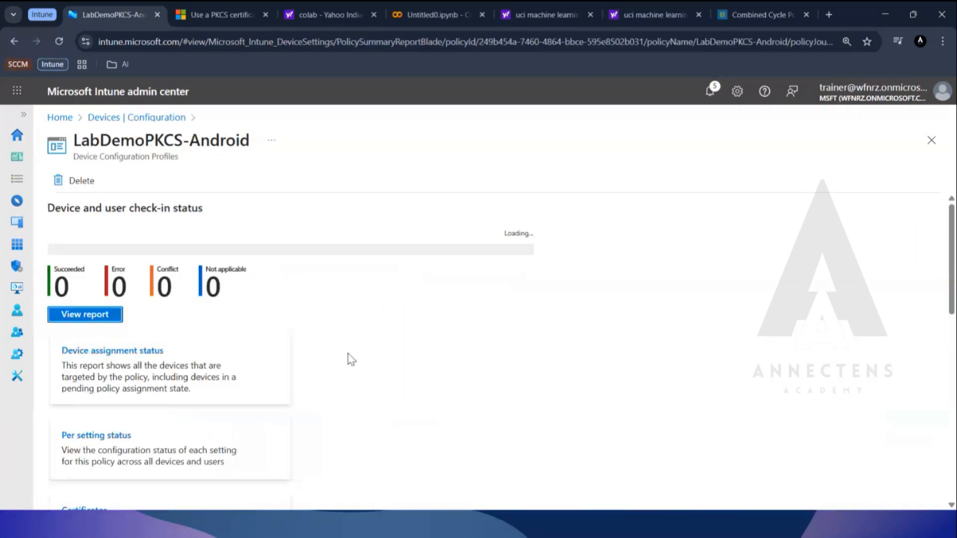
scroll(349, 357, "down", 3)
scroll(349, 357, "down", 7)
scroll(348, 353, "down", 4)
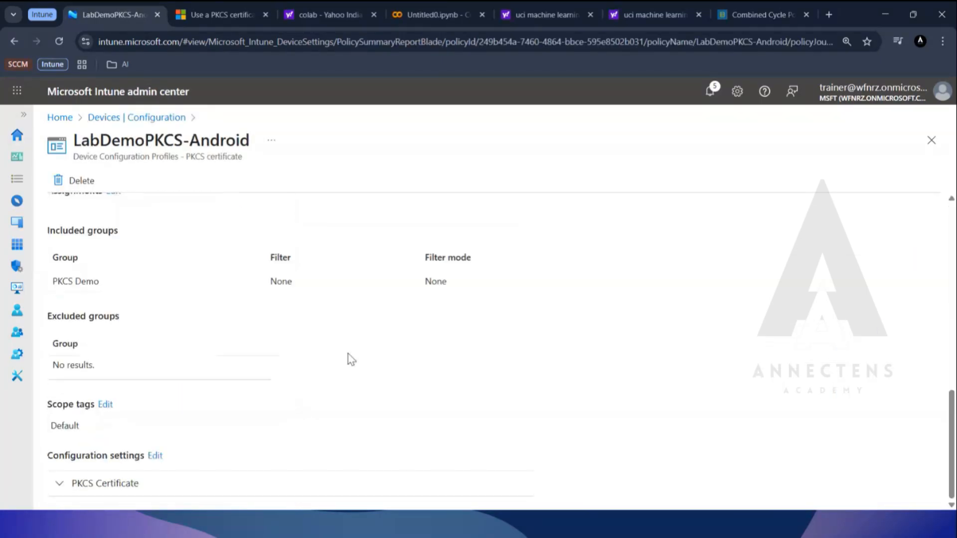
left_click(155, 456)
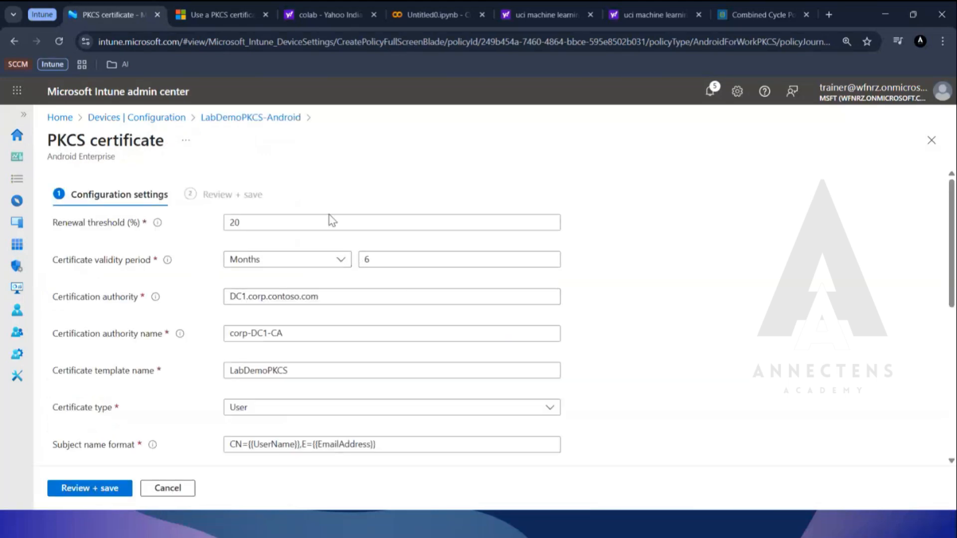
Review the LabDemoPKCS-Android certificate settings through the root certificate, then return to the policy list, discarding unsaved edits.
scroll(354, 364, "down", 1)
scroll(339, 339, "down", 5)
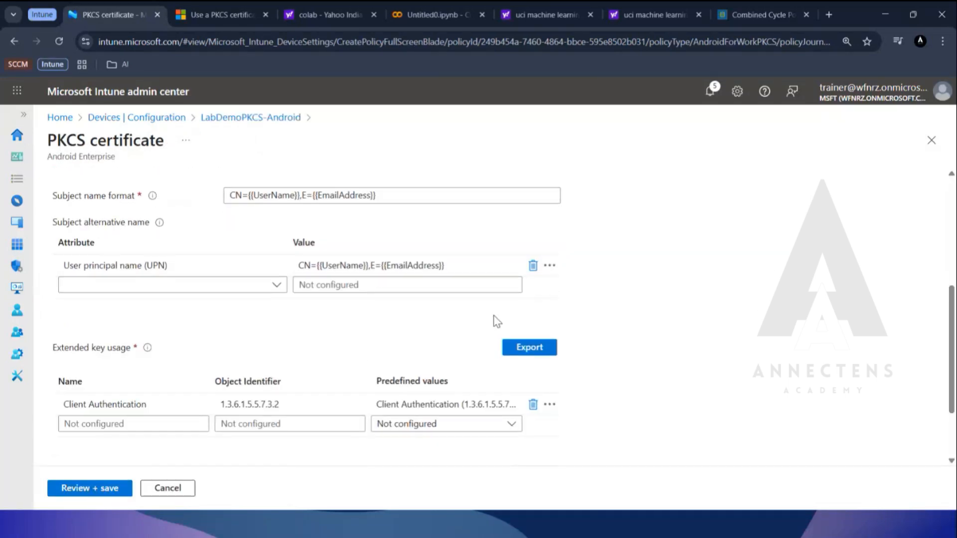
scroll(496, 320, "down", 3)
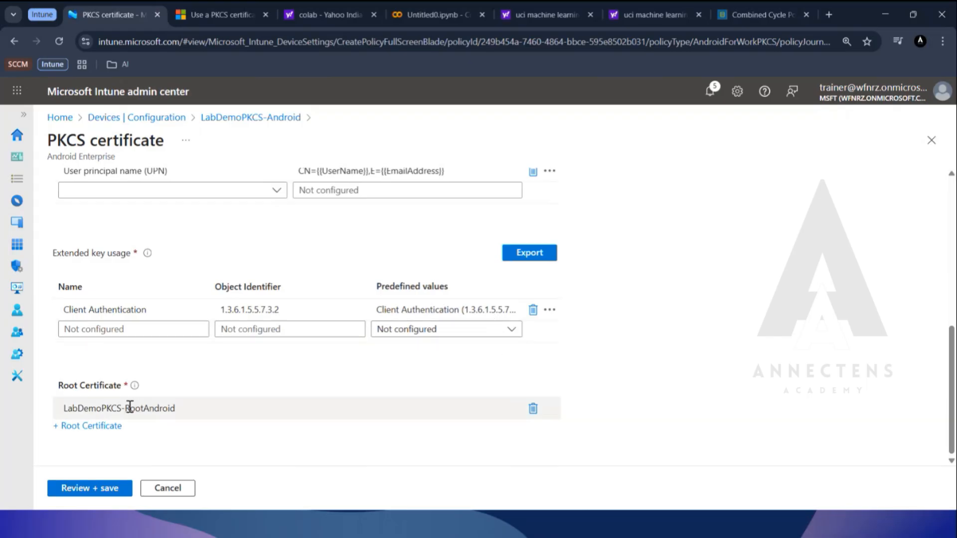
scroll(129, 407, "up", 8)
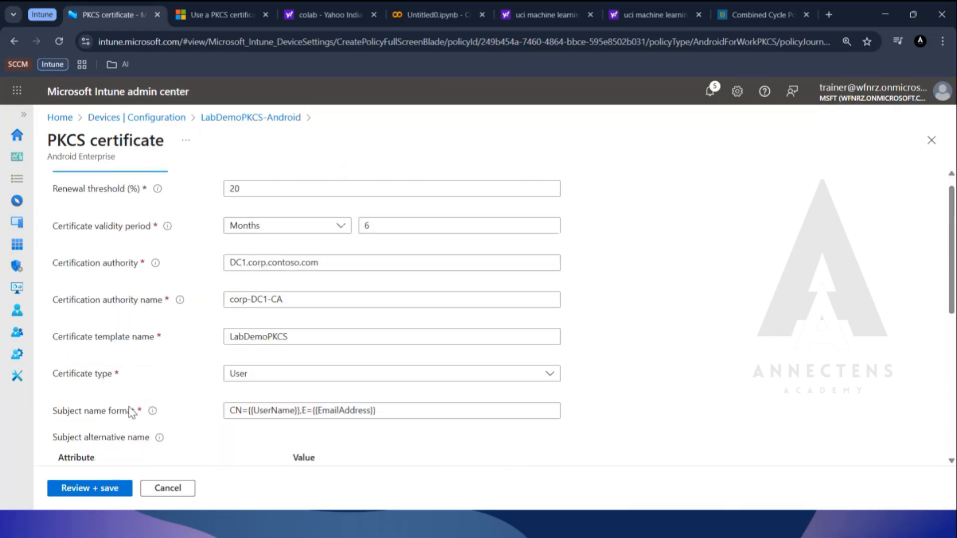
scroll(145, 279, "down", 8)
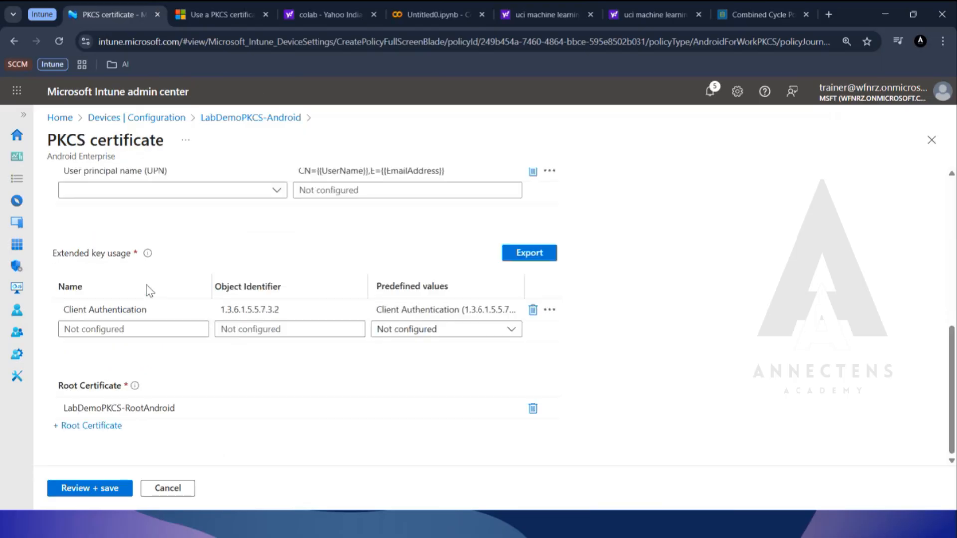
scroll(133, 199, "up", 7)
left_click(154, 118)
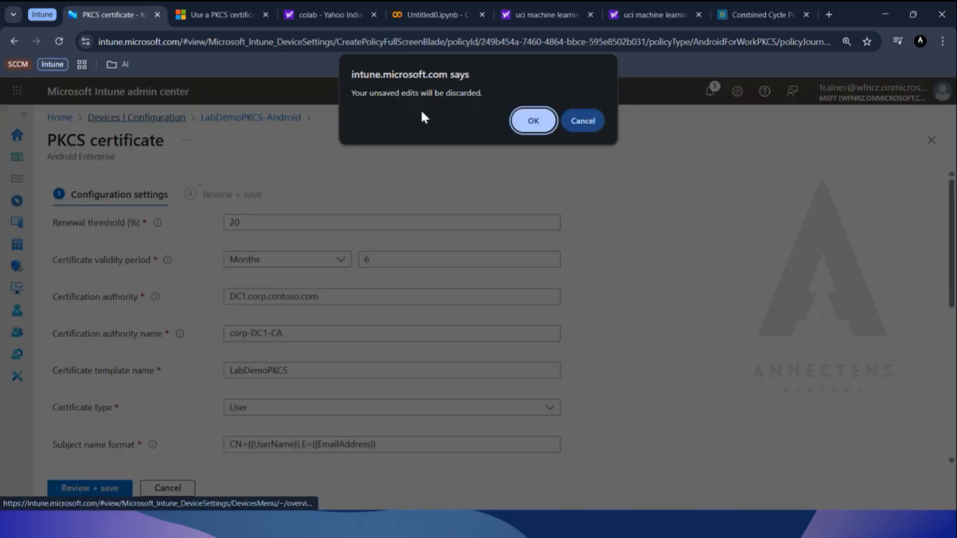
left_click(547, 119)
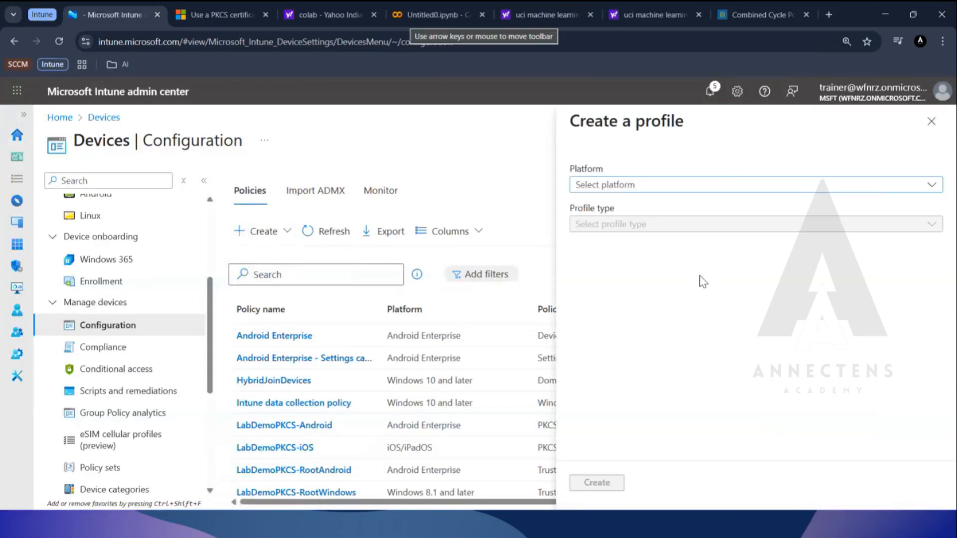
Start an Android Enterprise profile using the PKCS certificate template for fully managed, dedicated, and corporate-owned work profiles.
left_click(677, 188)
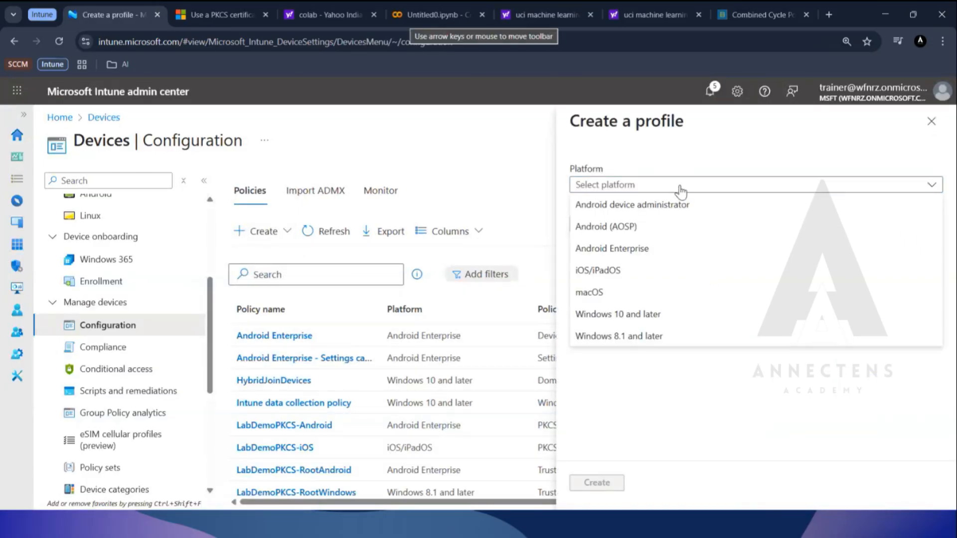
left_click(654, 249)
left_click(671, 229)
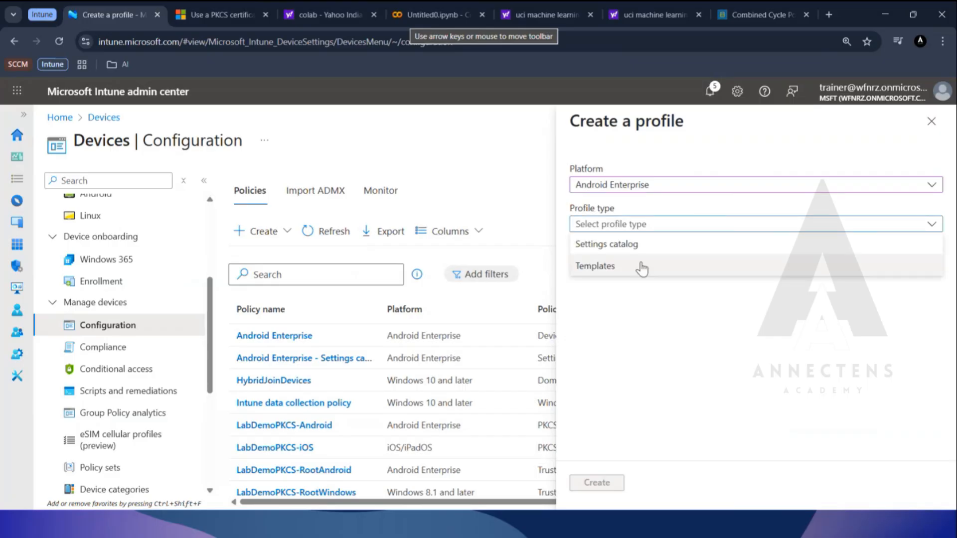
left_click(638, 270)
scroll(701, 386, "down", 6)
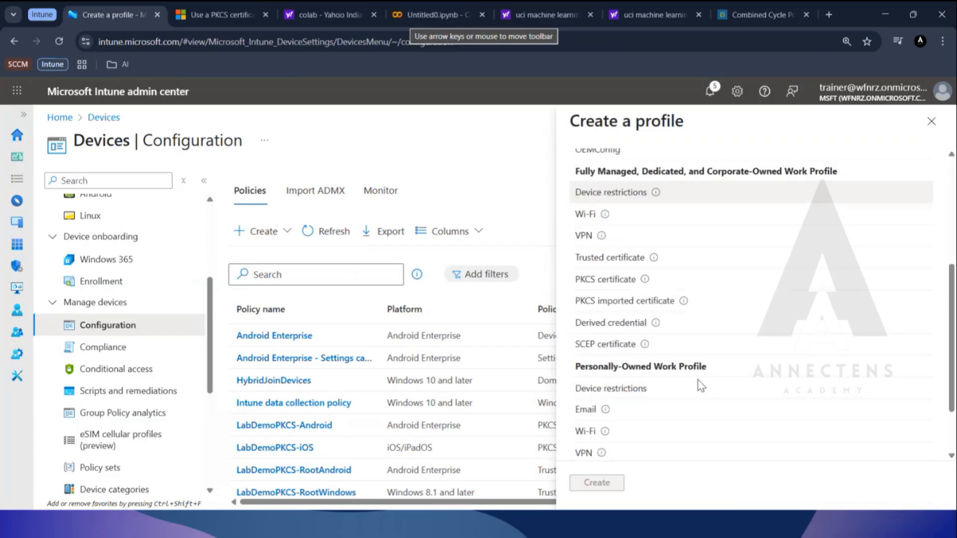
scroll(700, 384, "up", 3)
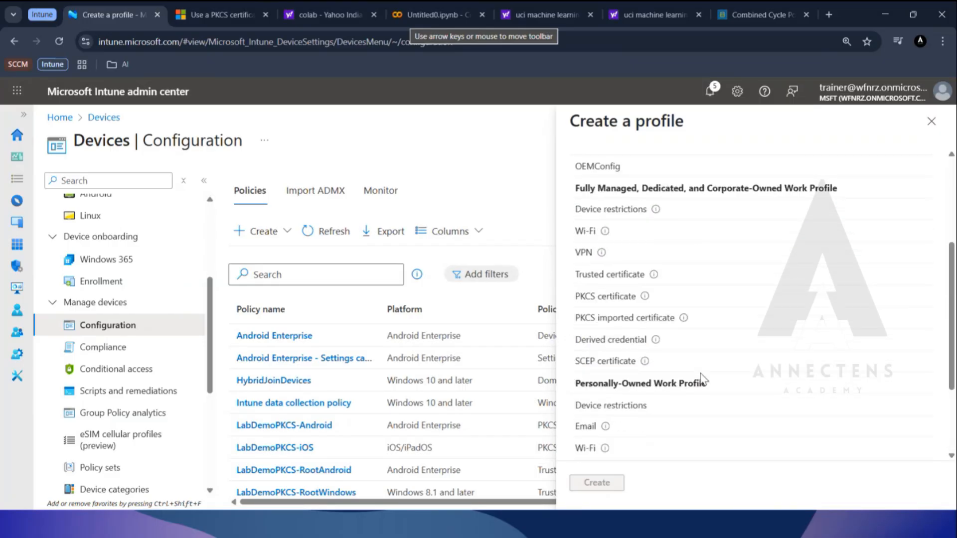
left_click(618, 299)
left_click(616, 485)
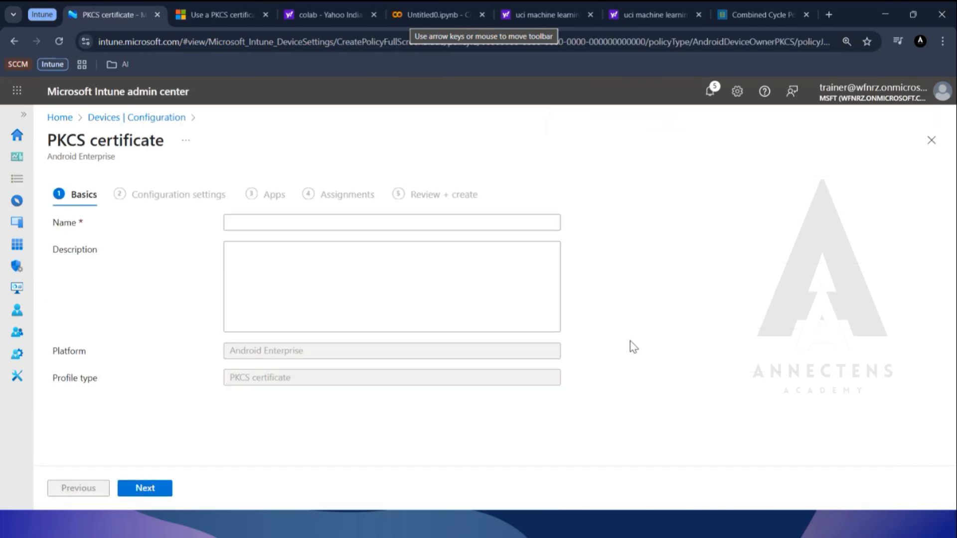
Name the profile PKCS Android and continue to its configuration settings.
left_click(266, 222)
type("P")
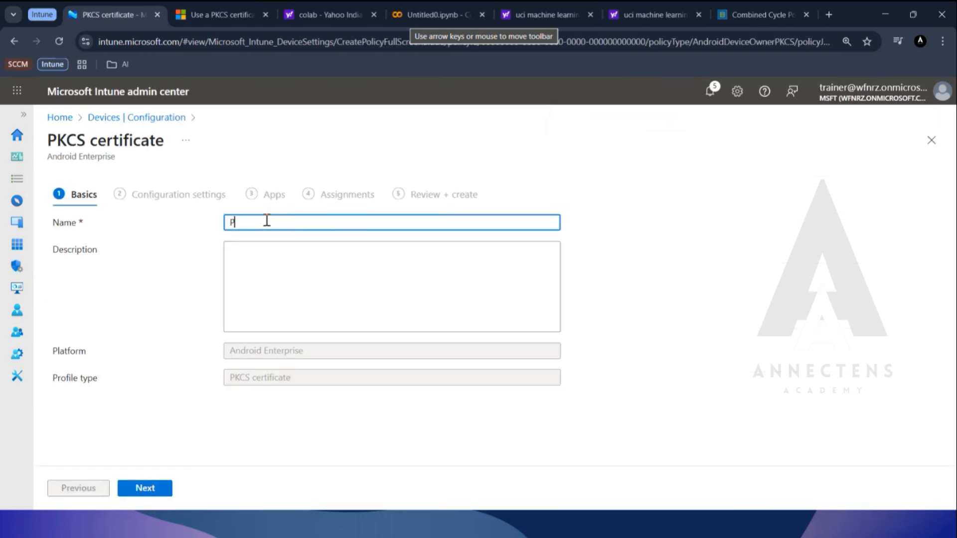
type("KCS Android")
key("Tab")
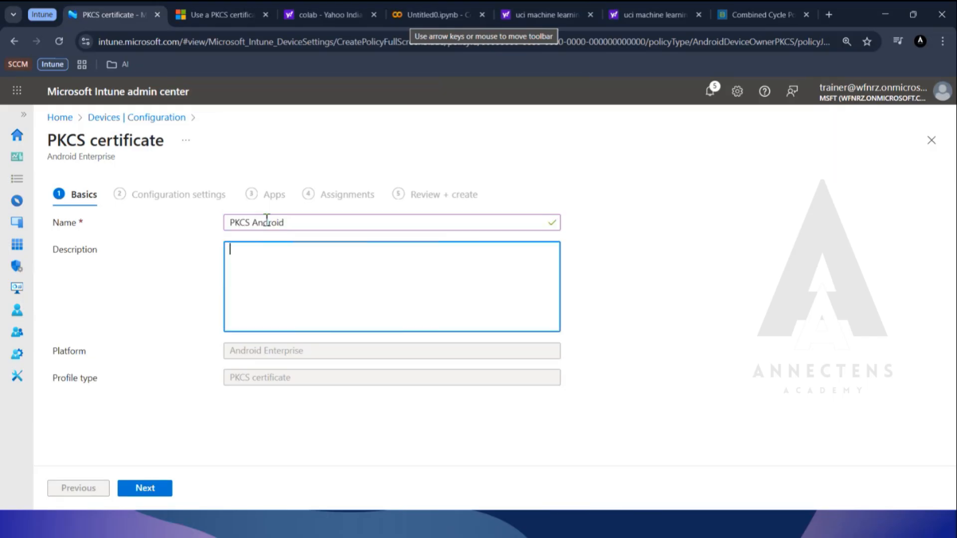
type("PKCS Android")
left_click(169, 490)
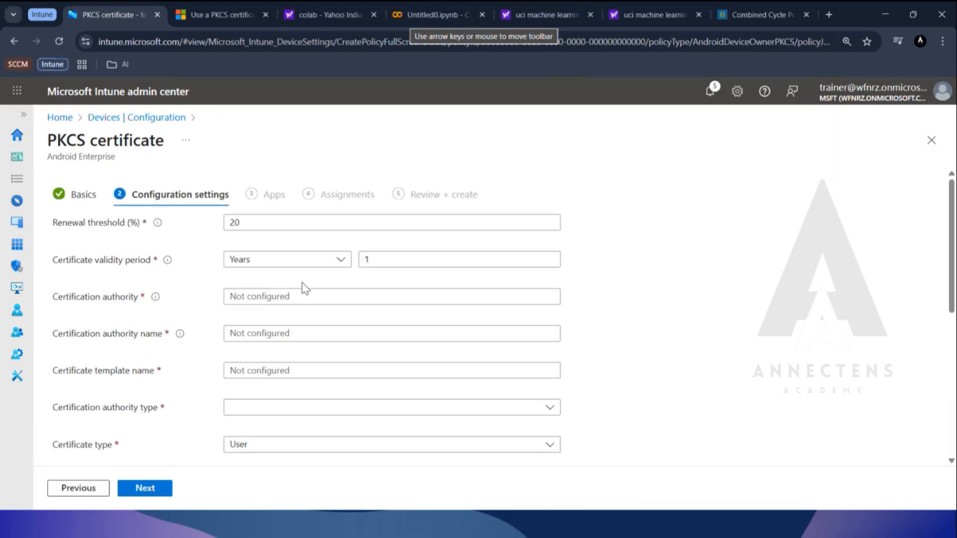
Review the new PKCS certificate settings and the root certificate selection, then return to the policy list, discarding the unsaved profile.
scroll(305, 288, "down", 7)
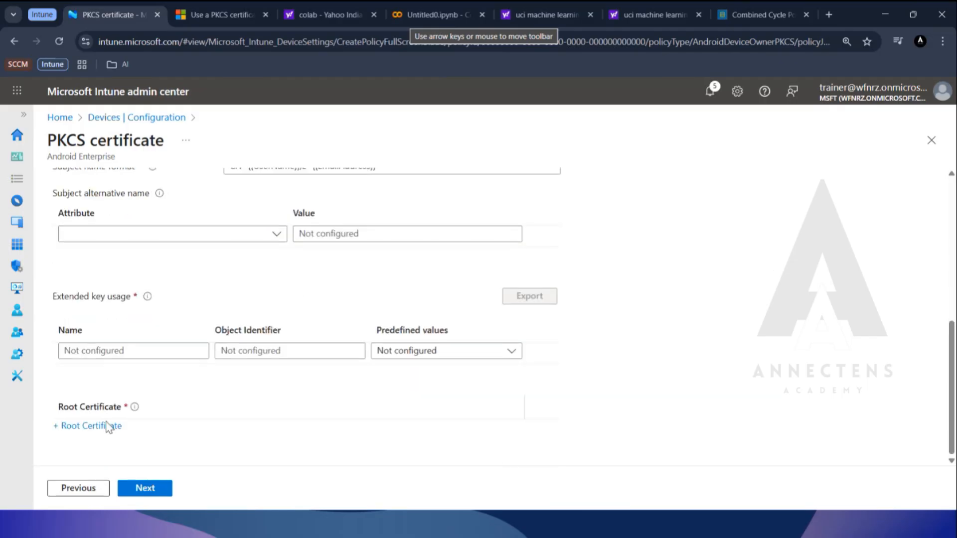
left_click(103, 426)
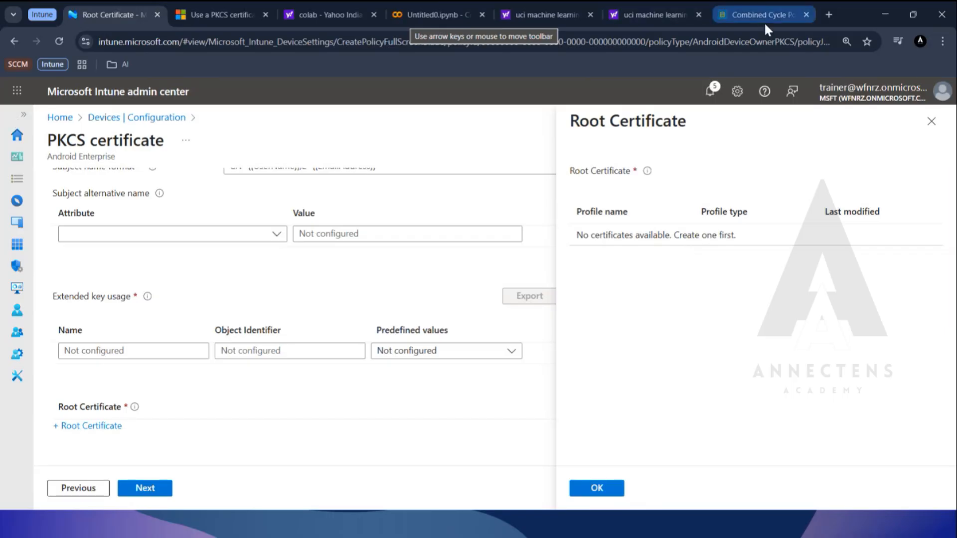
left_click(935, 126)
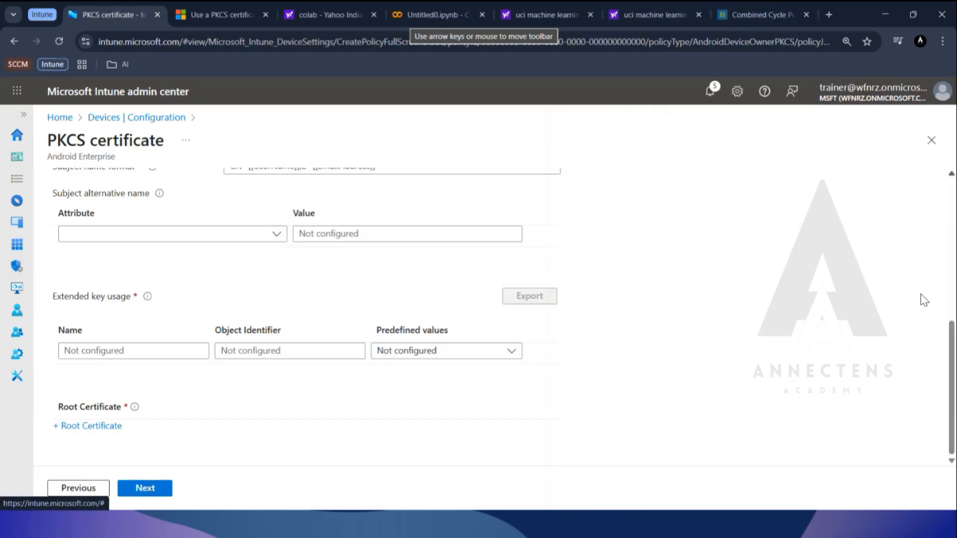
scroll(265, 419, "up", 5)
scroll(265, 418, "down", 3)
scroll(265, 417, "down", 3)
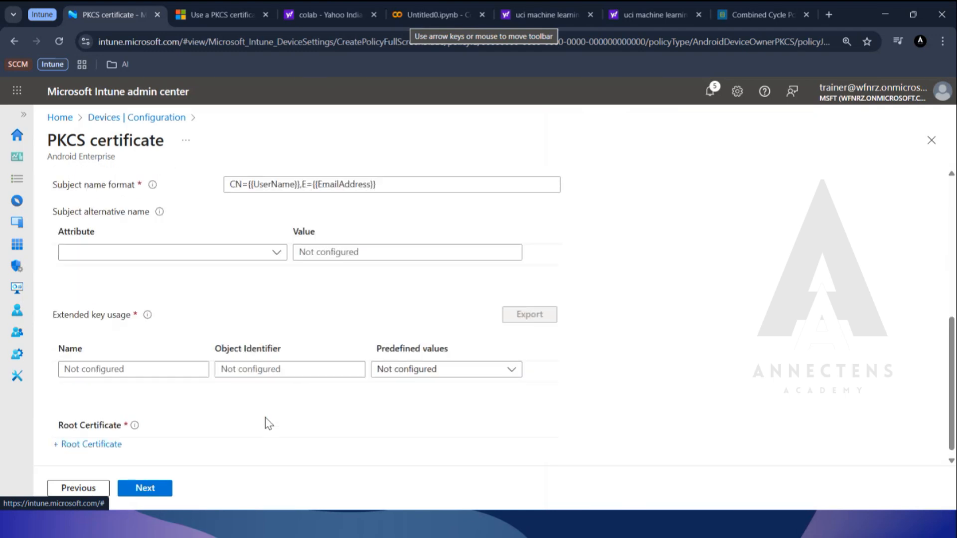
scroll(474, 344, "up", 8)
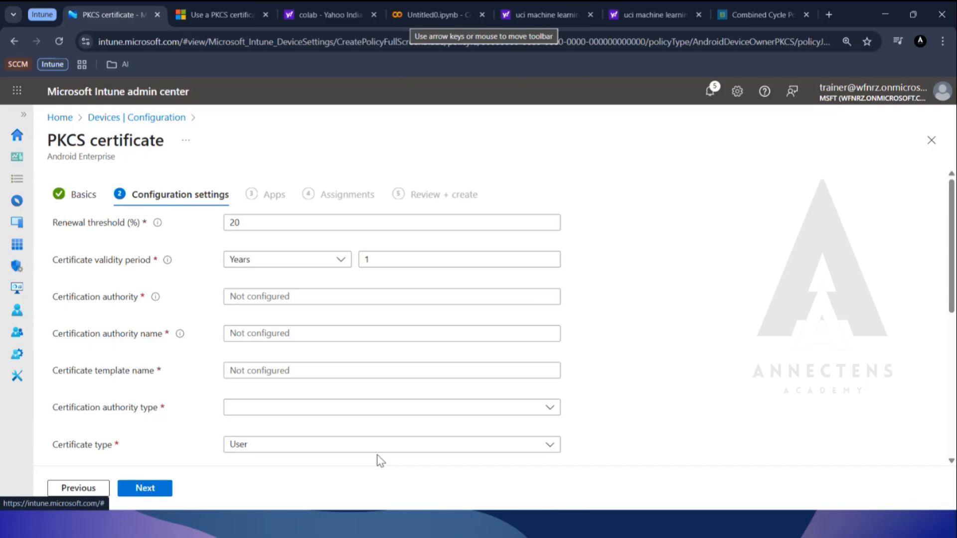
scroll(381, 461, "down", 8)
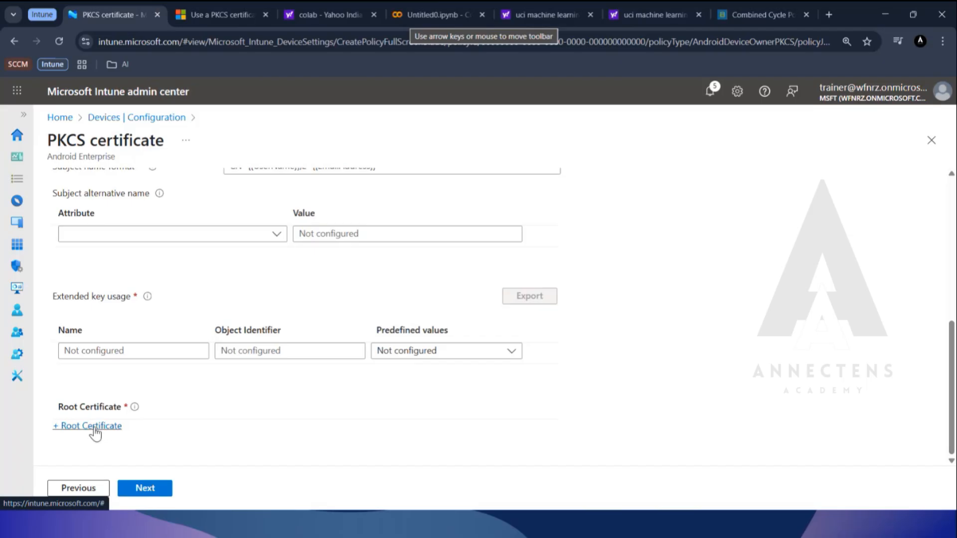
scroll(94, 429, "up", 8)
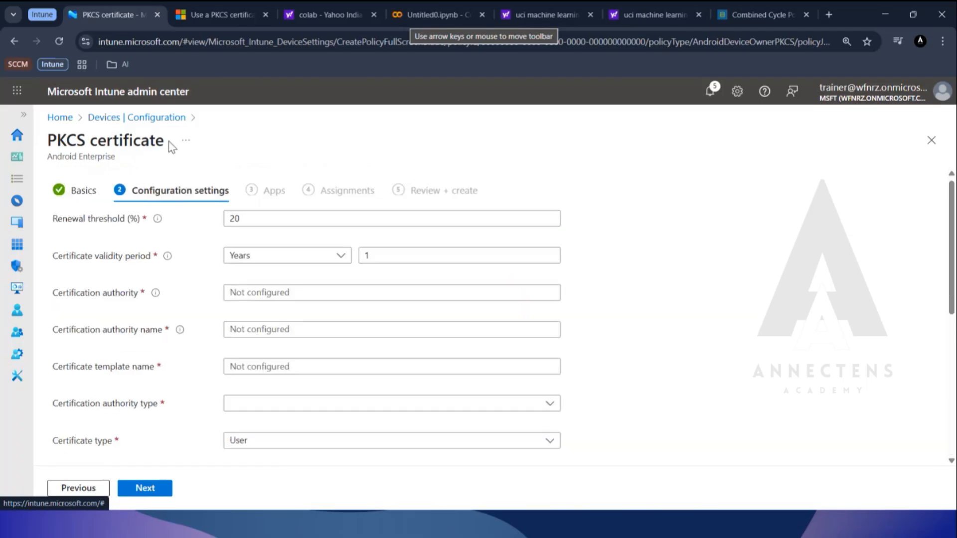
left_click(148, 119)
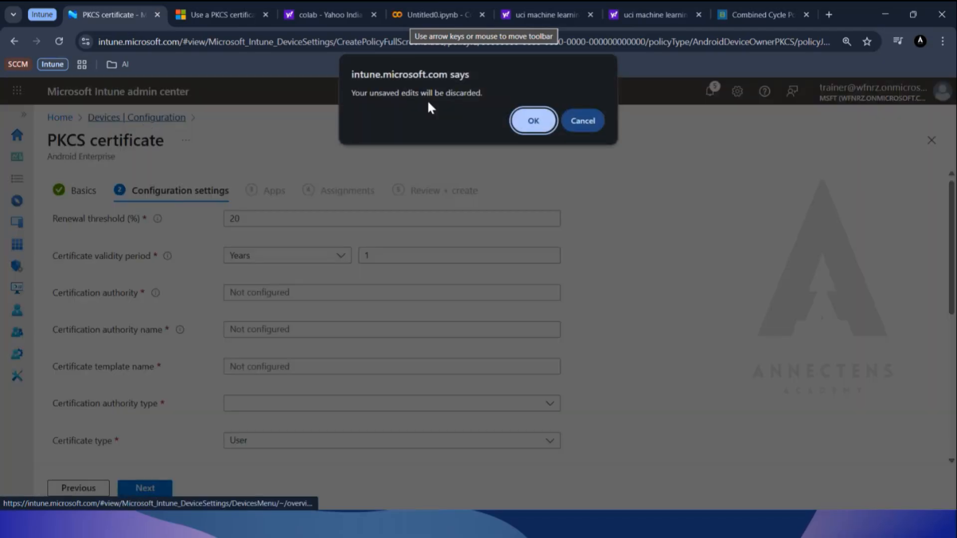
left_click(534, 115)
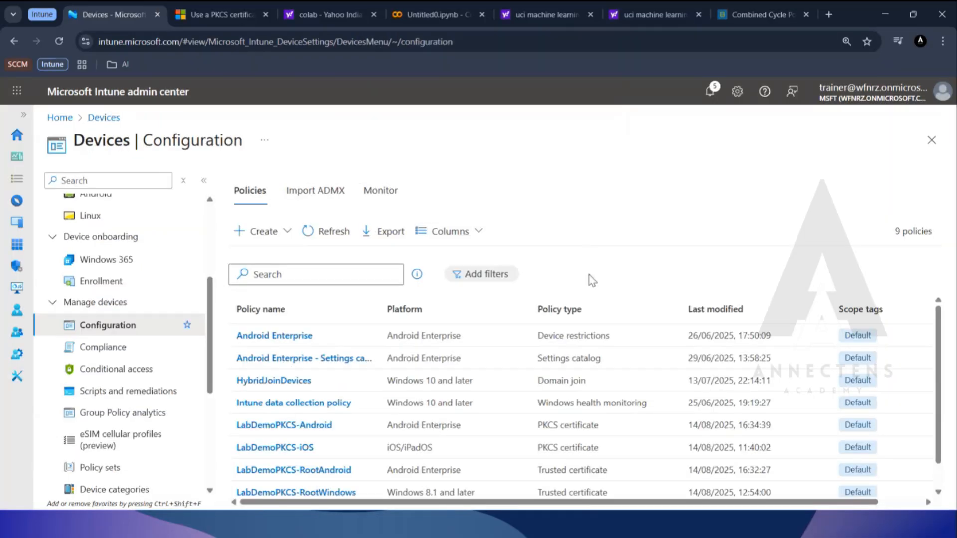
Open the LabDemoPKCS-RootWindows policy and view its device check-in report.
scroll(546, 361, "down", 1)
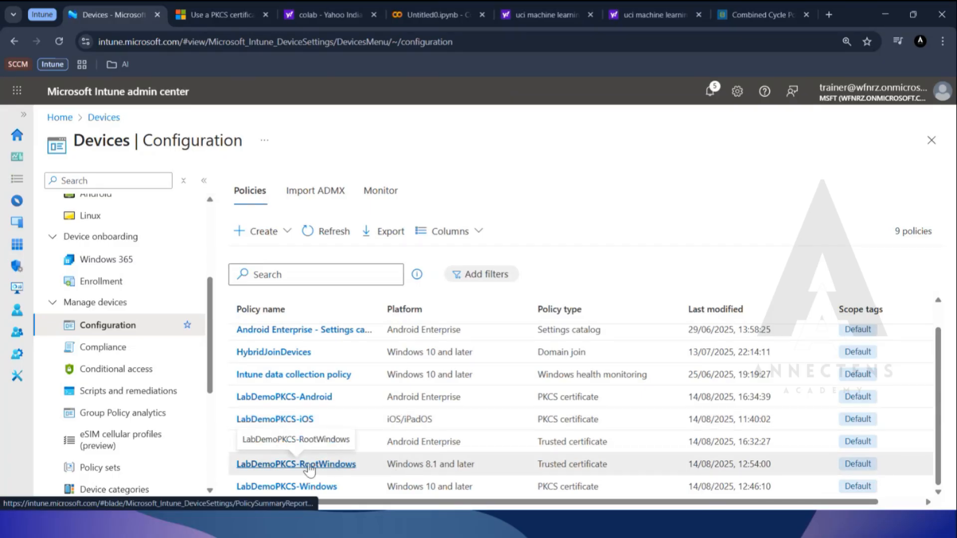
left_click(306, 464)
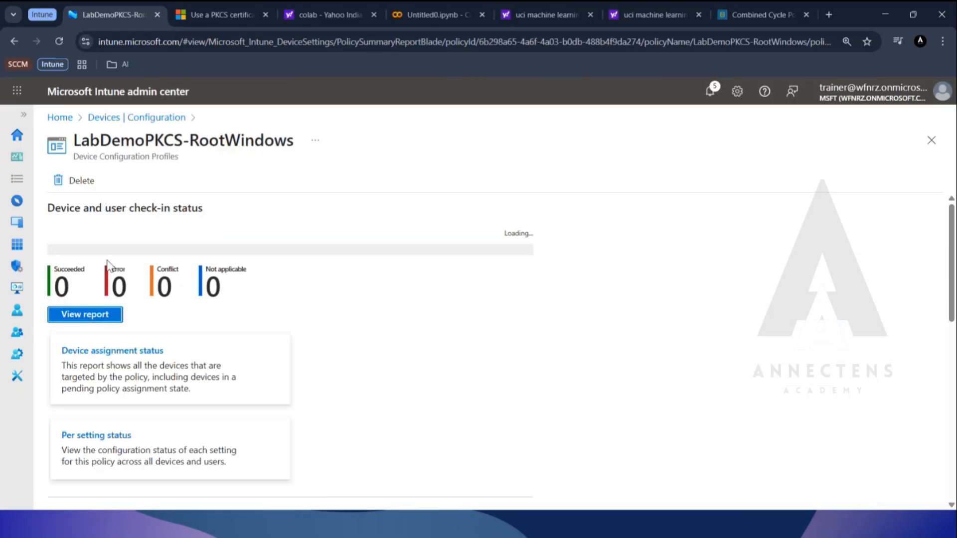
left_click(91, 300)
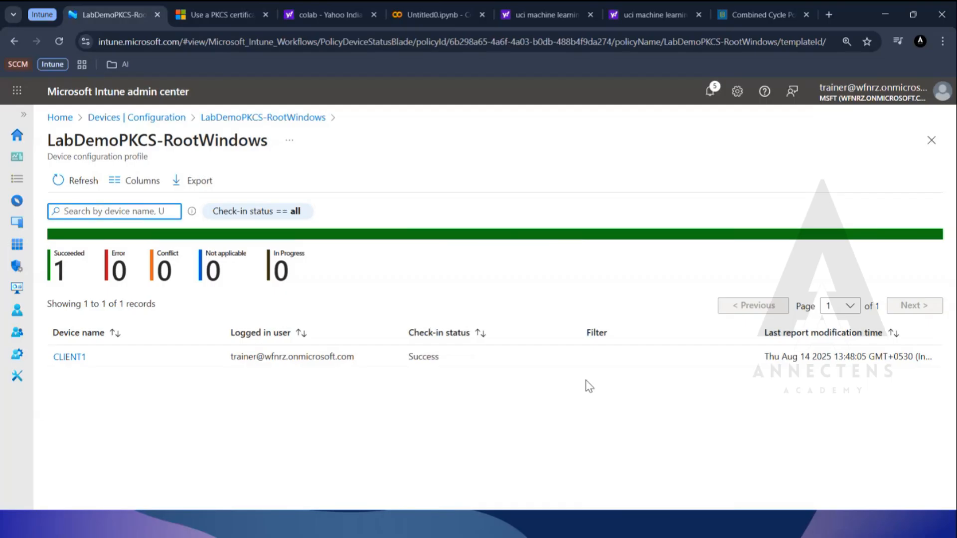
Switch to Hyper-V Manager, connect to the HYD-CLIENT1 virtual machine and sign in with the account password.
key("alt+Tab")
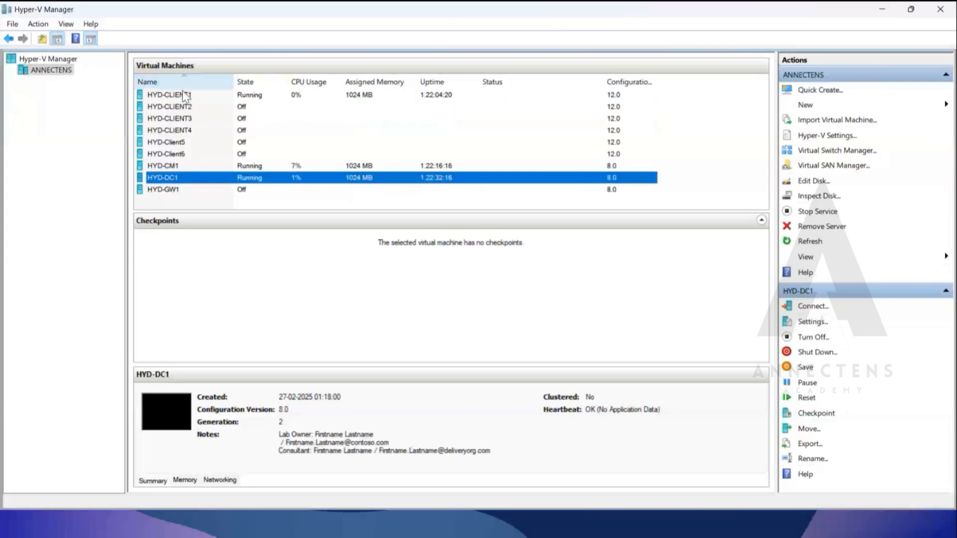
right_click(185, 96)
left_click(215, 107)
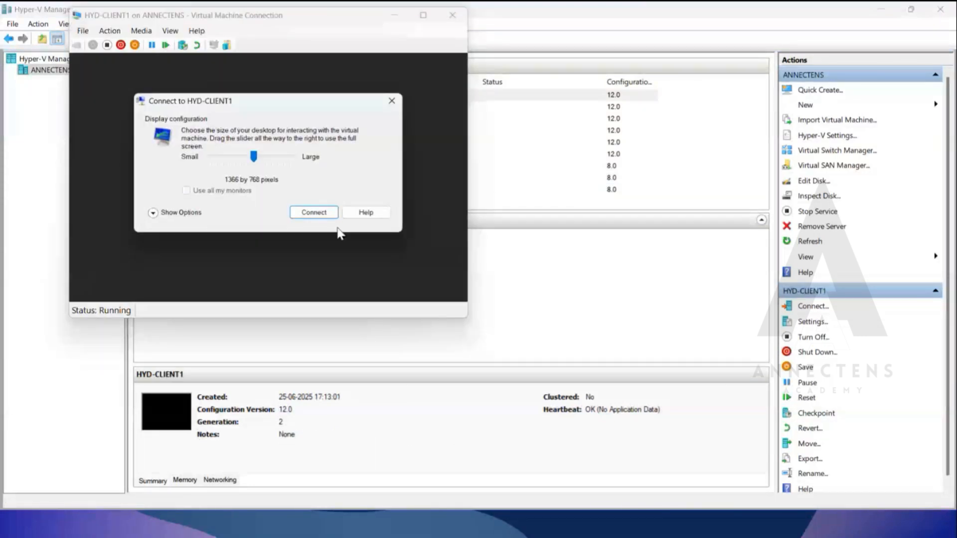
left_click(326, 213)
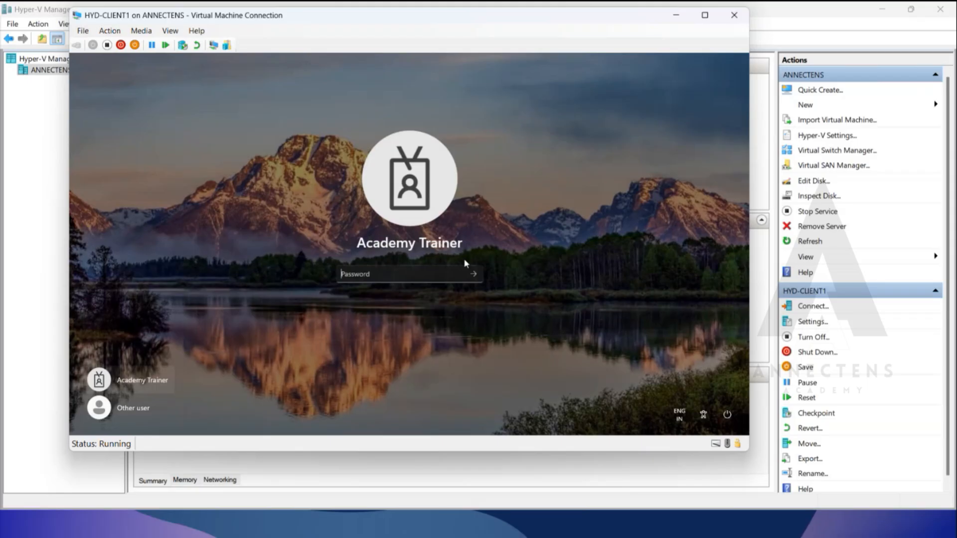
type("Pa$$w0rd•••••••")
key("Return")
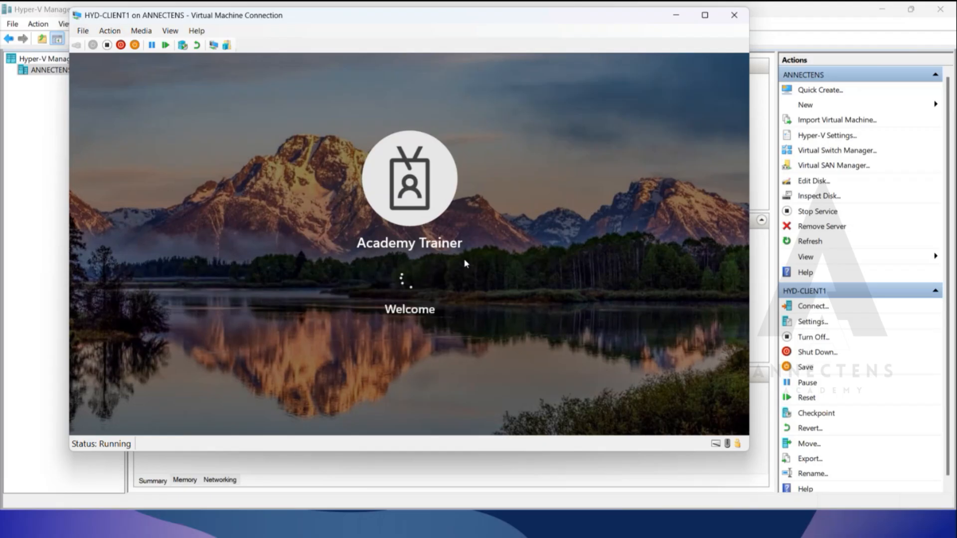
Expand the HYD-CLIENT1 session to full screen showing Event Viewer, then minimize it and return to Intune.
left_click(705, 15)
left_click(904, 12)
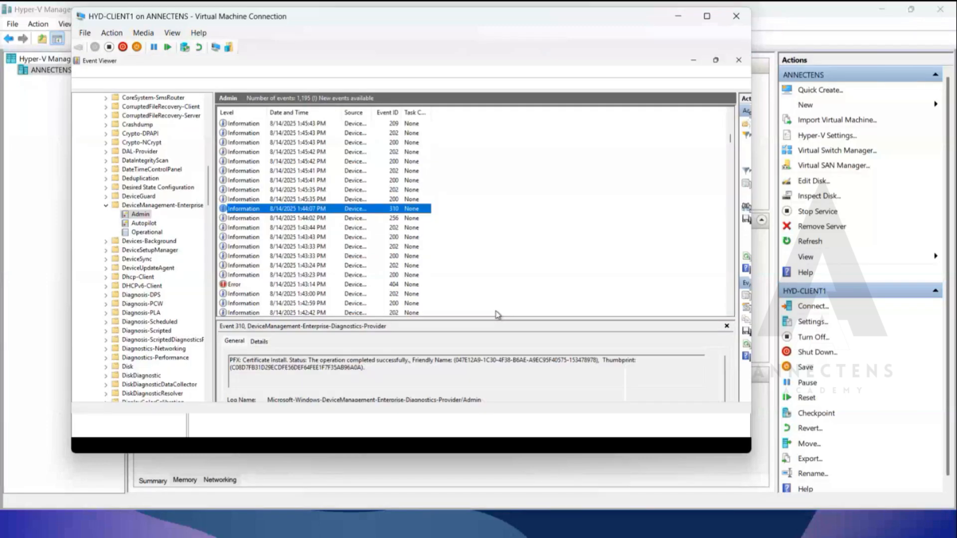
left_click(707, 18)
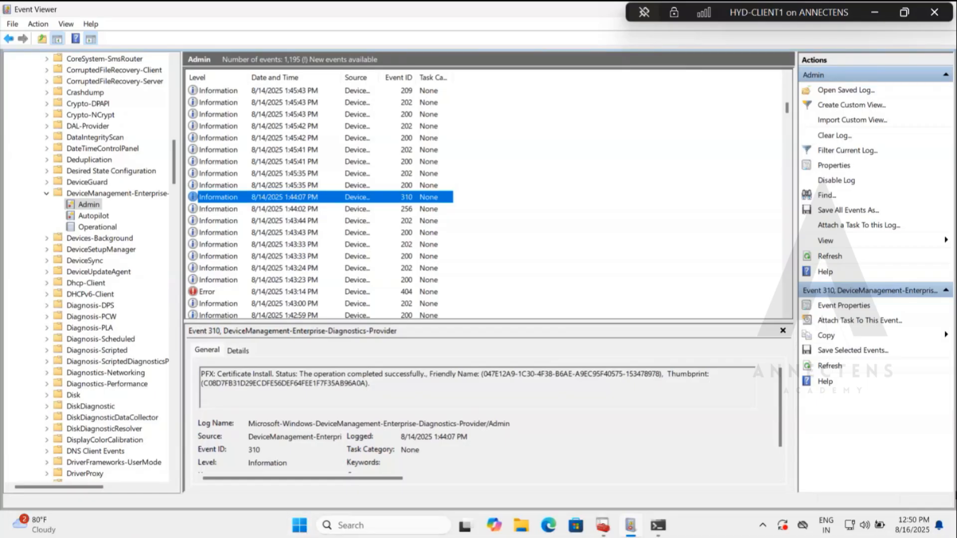
right_click(301, 524)
left_click(275, 230)
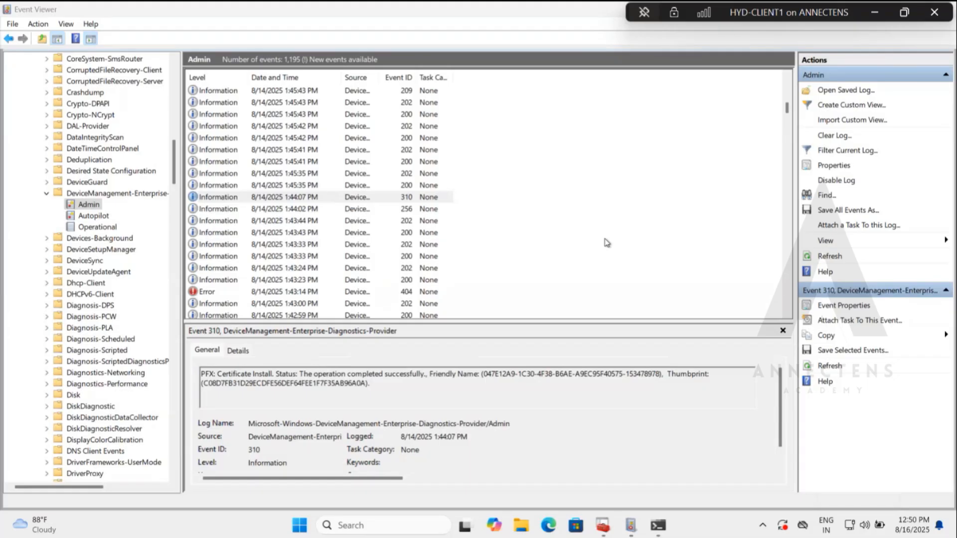
left_click(879, 13)
left_click(877, 12)
Open CLIENT1 from the list of all devices and run a confirmed sync on it.
left_click(136, 118)
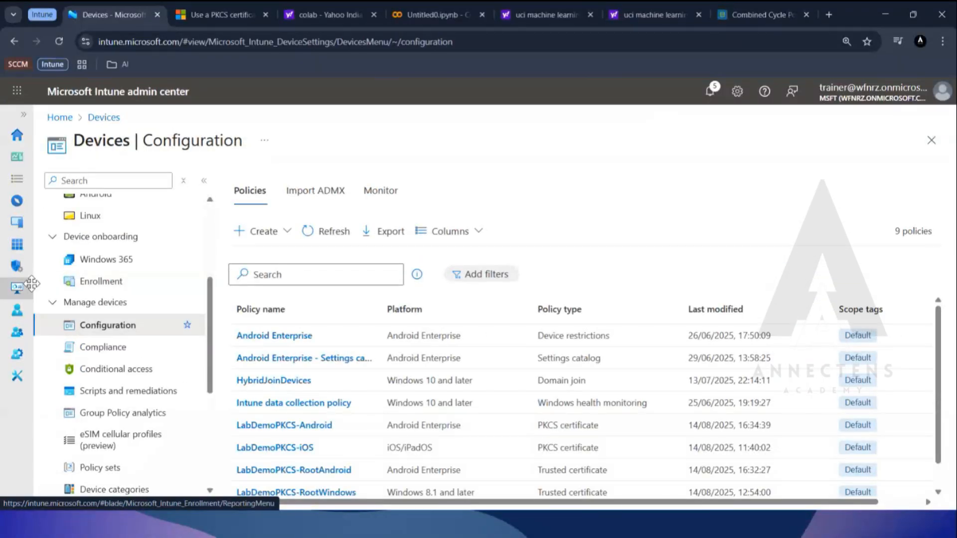
scroll(128, 278, "up", 3)
left_click(79, 227)
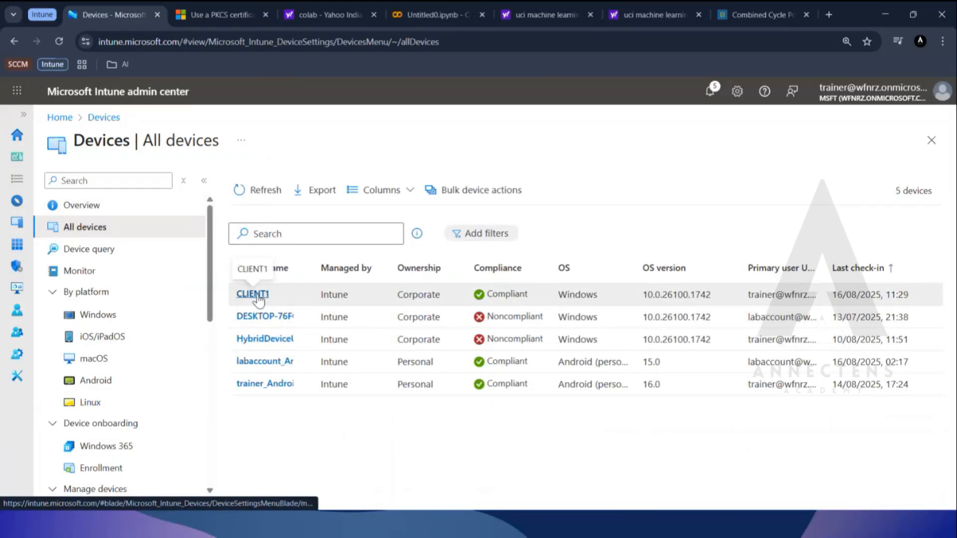
left_click(256, 295)
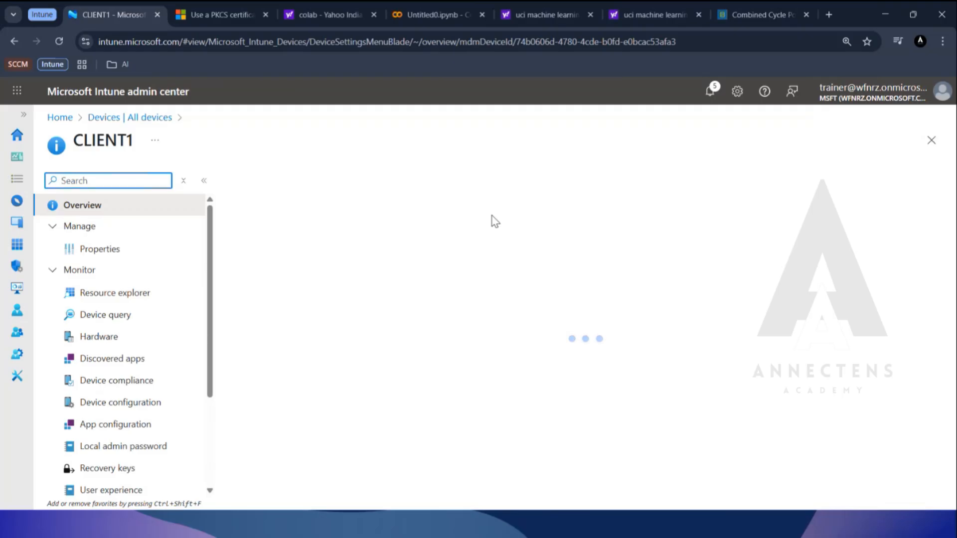
left_click(471, 187)
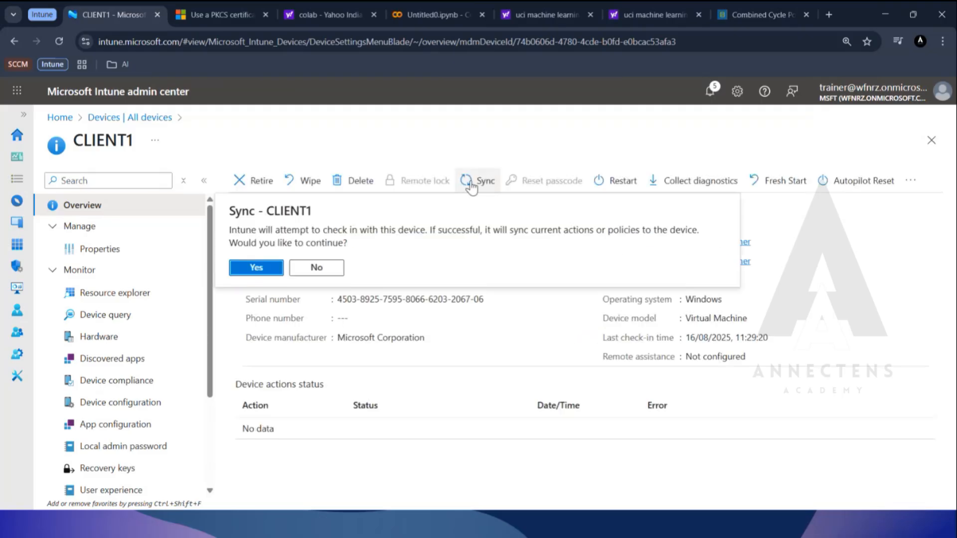
left_click(258, 269)
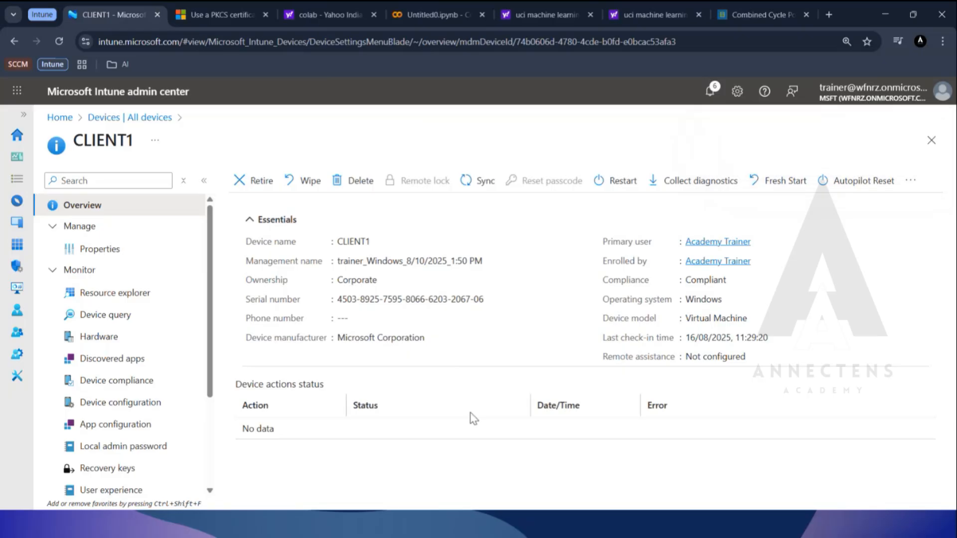
Check CLIENT1's device compliance policies, open the Default Device Compliance Policy details, then return to the list of all devices.
left_click(116, 383)
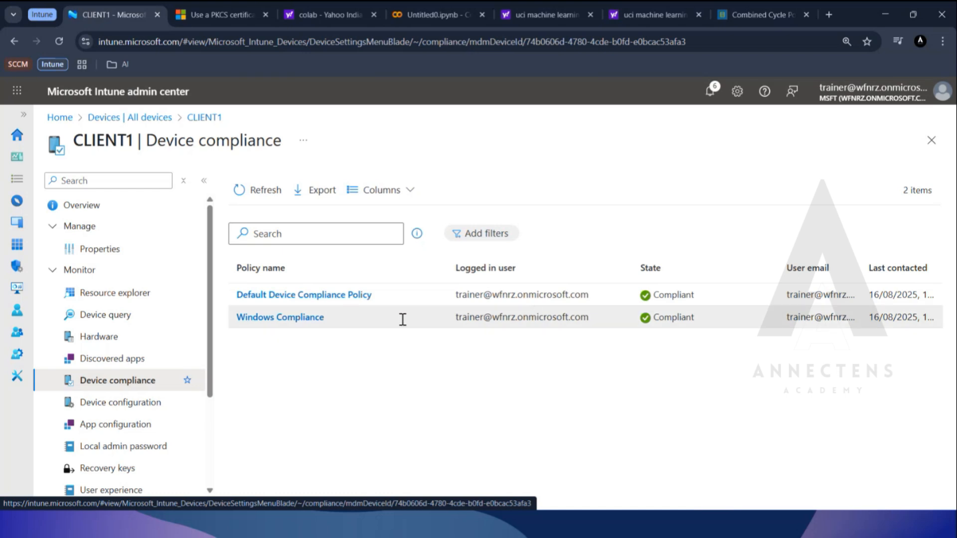
left_click(371, 319)
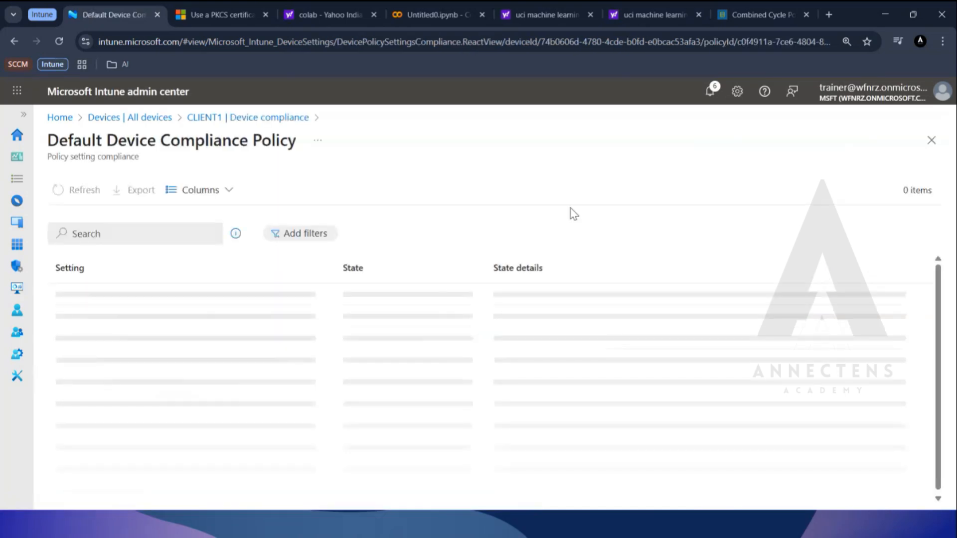
left_click(243, 120)
left_click(104, 119)
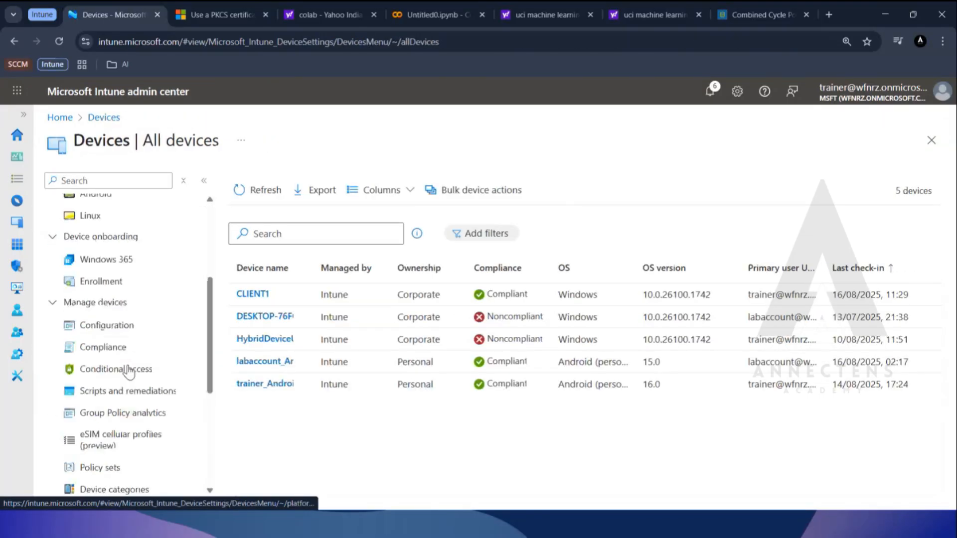
Return to the Intune home page and open the list of device compliance policies under Devices.
left_click(104, 346)
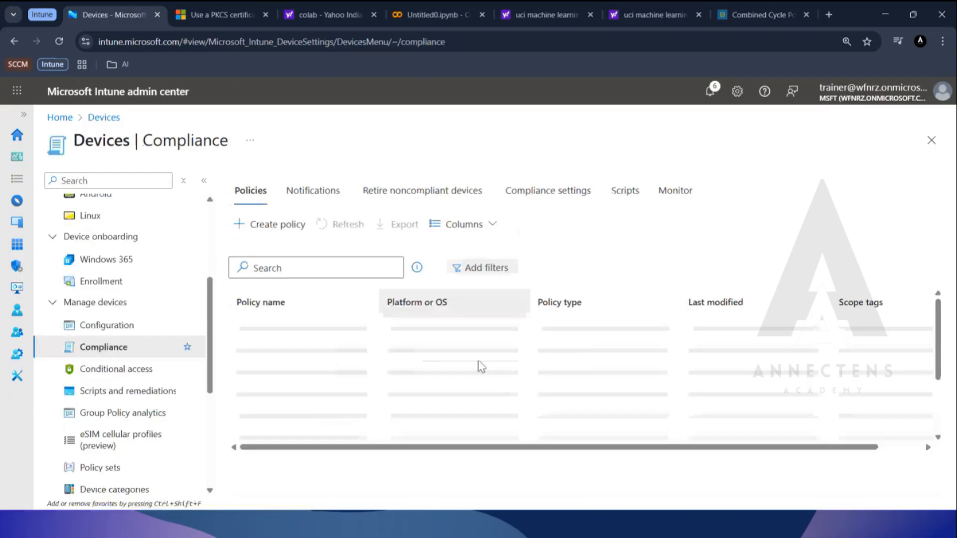
left_click(39, 135)
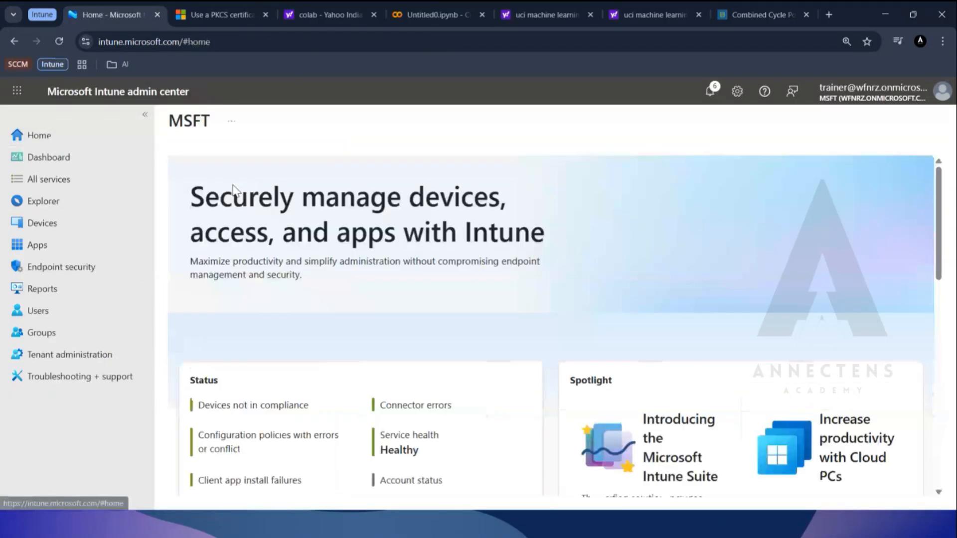
left_click(61, 232)
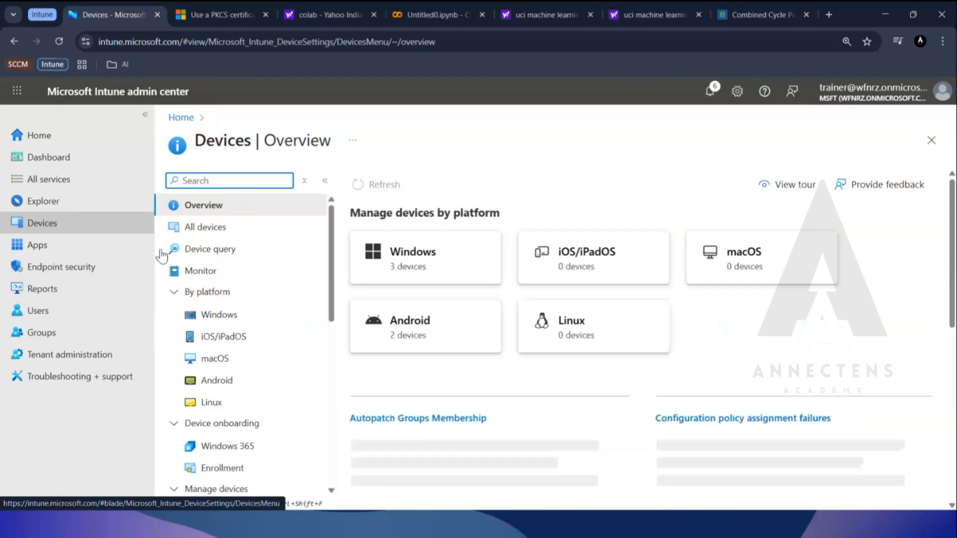
scroll(299, 356, "down", 1)
scroll(300, 356, "down", 3)
left_click(242, 351)
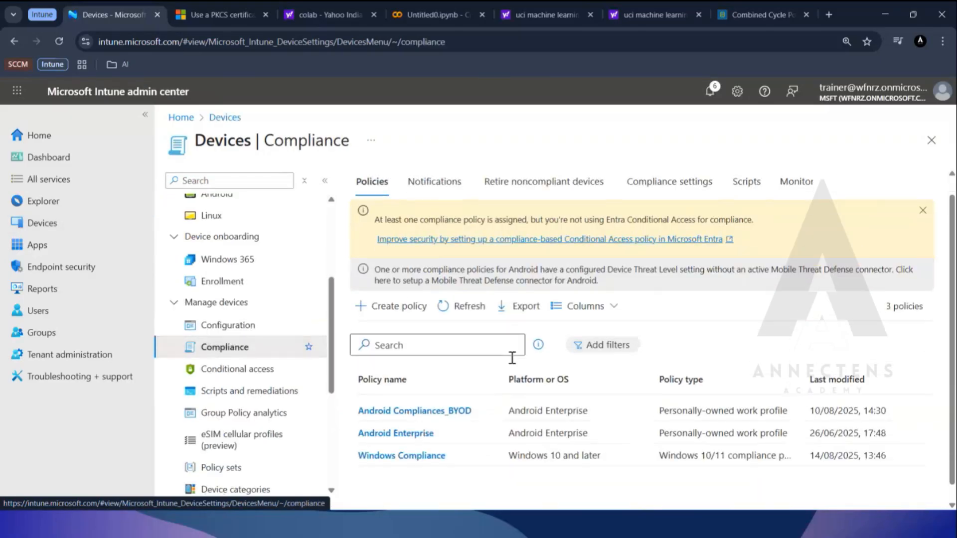
scroll(467, 429, "down", 1)
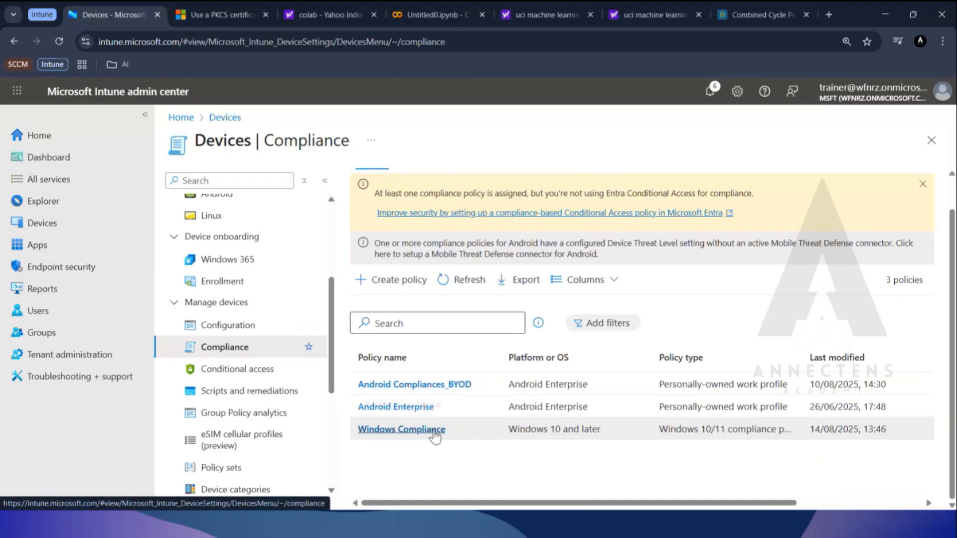
Create a new compliance policy for platform Windows 10 and later with the Windows 10/11 compliance policy profile type.
left_click(391, 280)
left_click(668, 194)
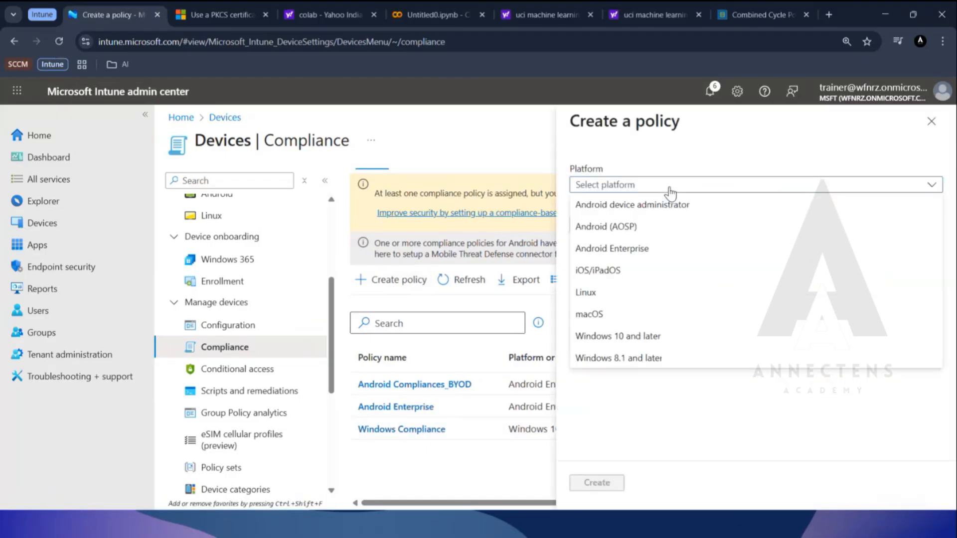
left_click(660, 336)
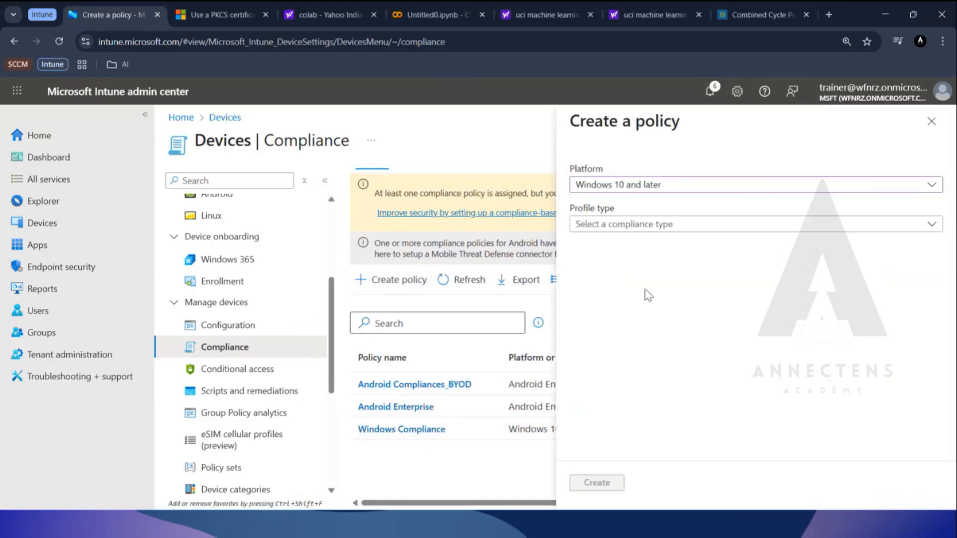
left_click(676, 225)
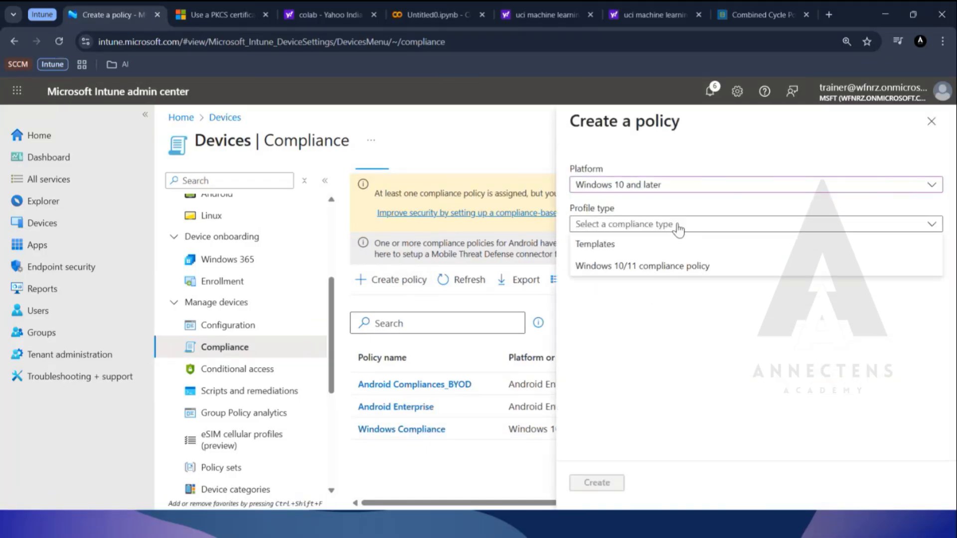
left_click(653, 270)
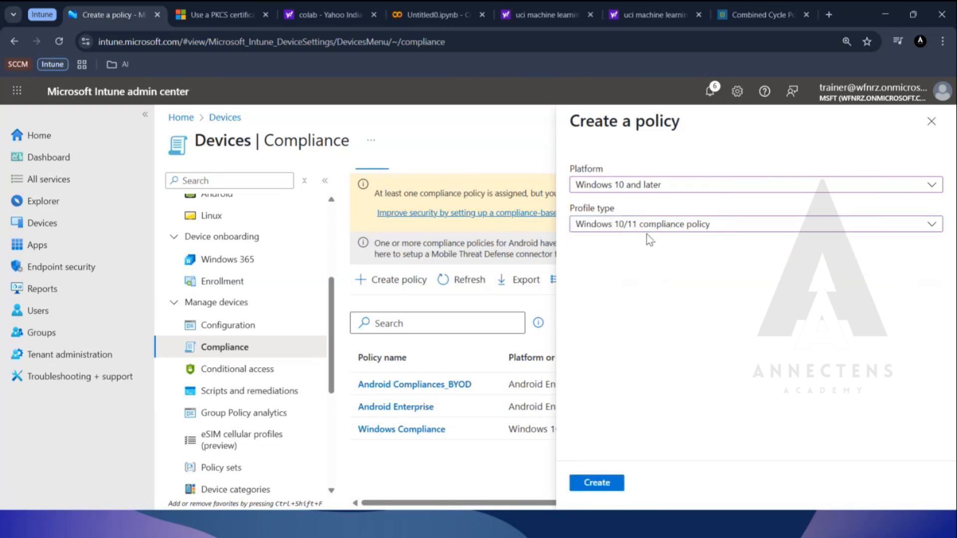
left_click(618, 482)
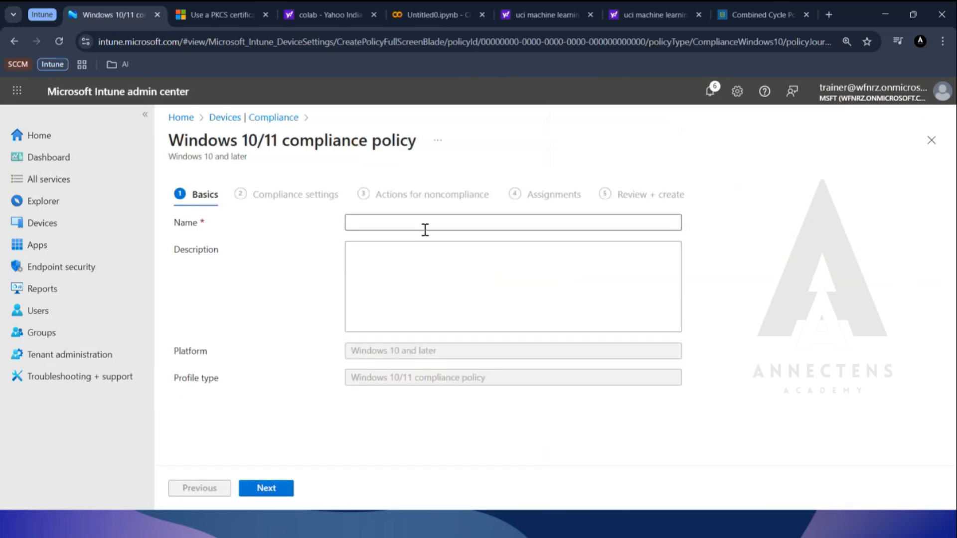
Enter "Window Compliance" as both the policy's name and description, and continue to the compliance settings.
left_click(426, 225)
type("Windo")
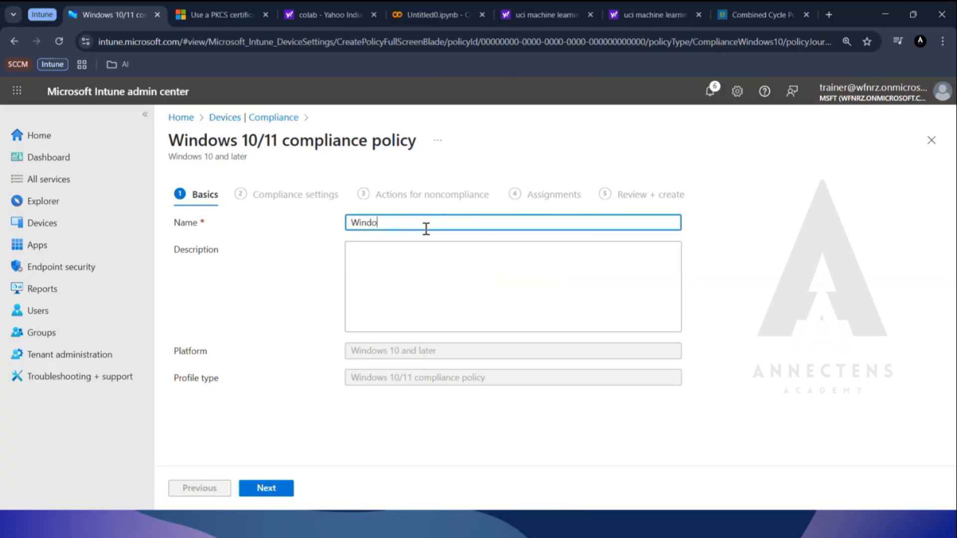
type("w Complinace")
key("BackSpace")
key("BackSpace")
key("BackSpace")
key("BackSpace")
type("ance")
key("ctrl+a")
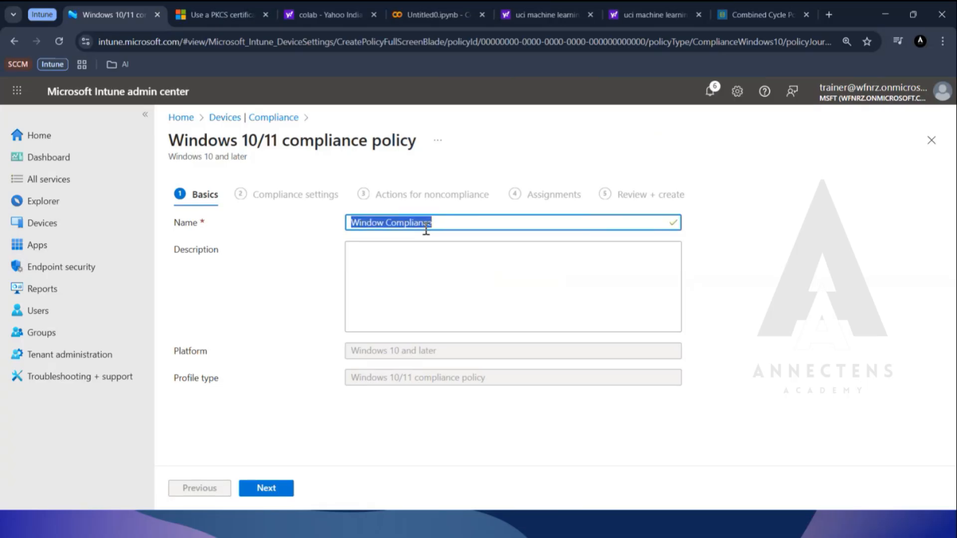
key("ctrl+c")
key("Tab")
key("ctrl+v")
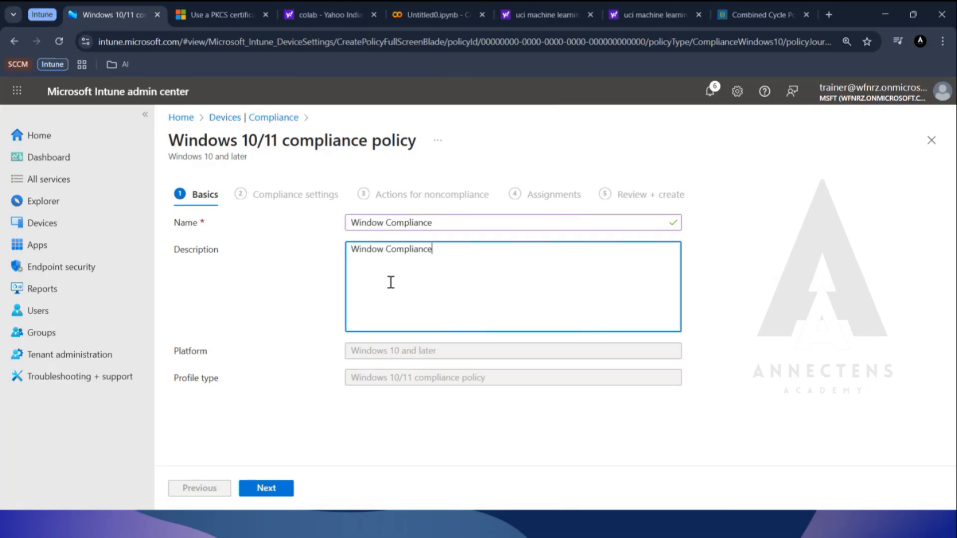
left_click(258, 490)
Expand the Custom Compliance and Device Health sections to review their available compliance settings.
left_click(265, 241)
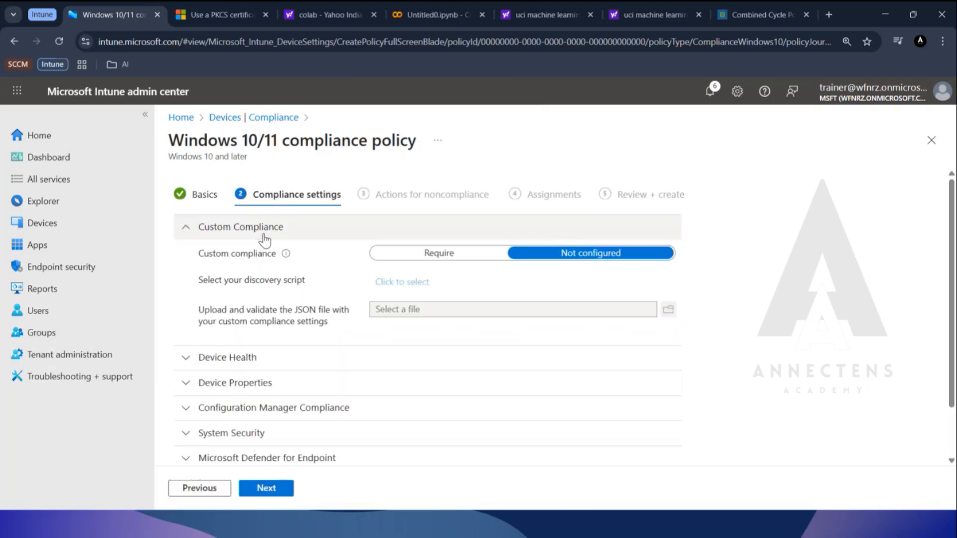
scroll(269, 260, "down", 1)
left_click(273, 295)
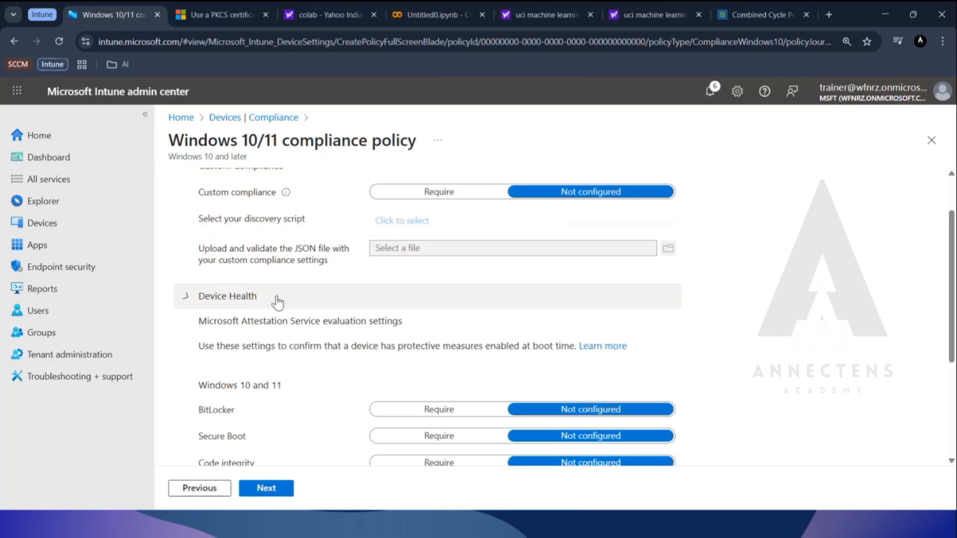
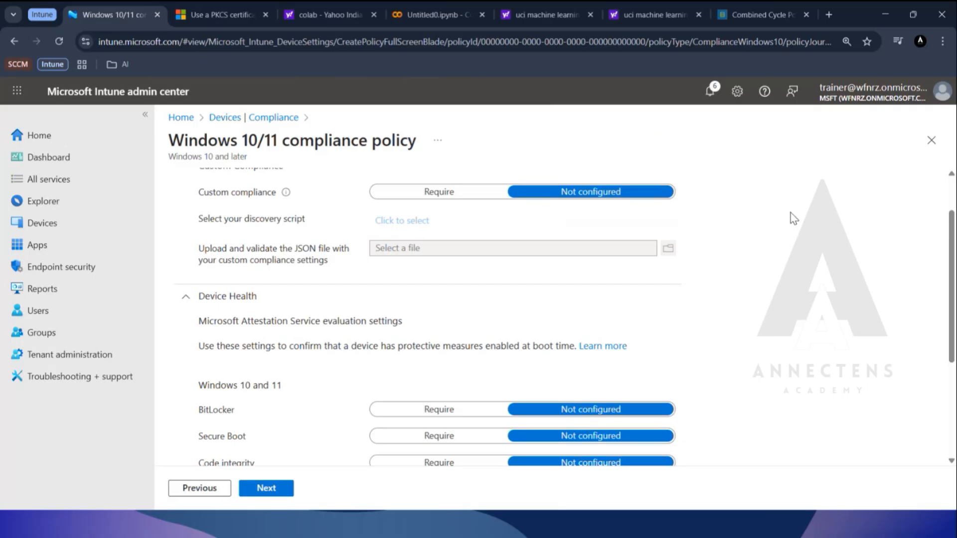
Collapse Device Health, expand Device Properties, and set the minimum OS version to 10.0.26100.1742 using CLIENT1's Windows build.
left_click(227, 296)
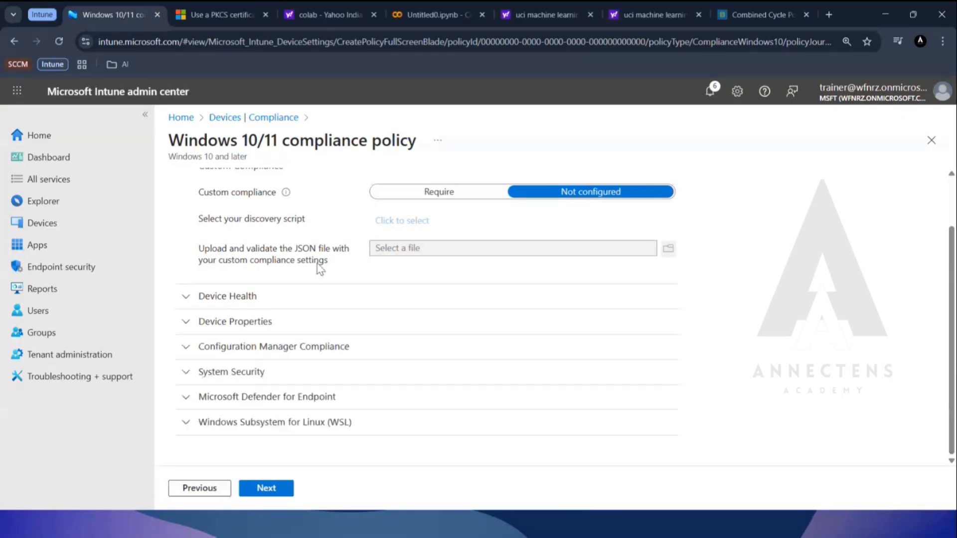
left_click(271, 322)
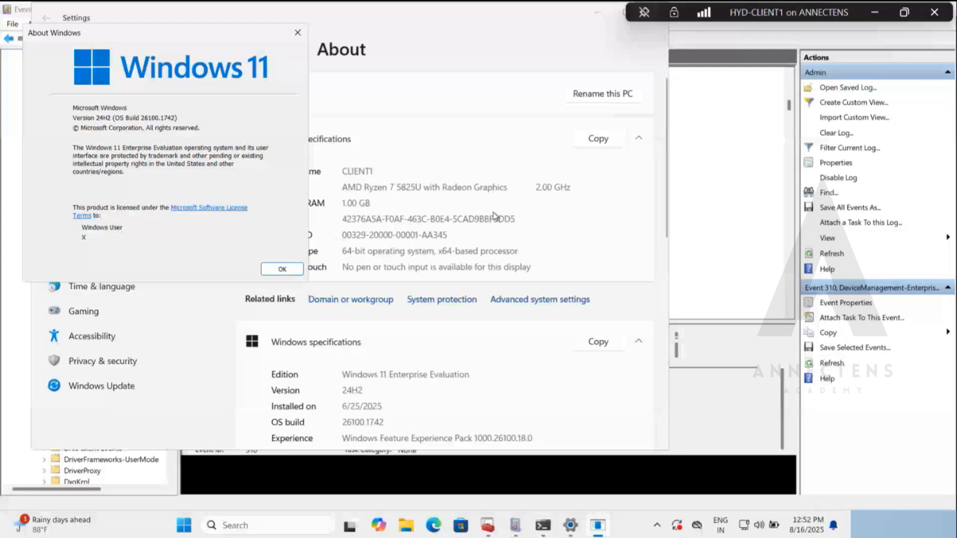
left_click(879, 14)
left_click(879, 11)
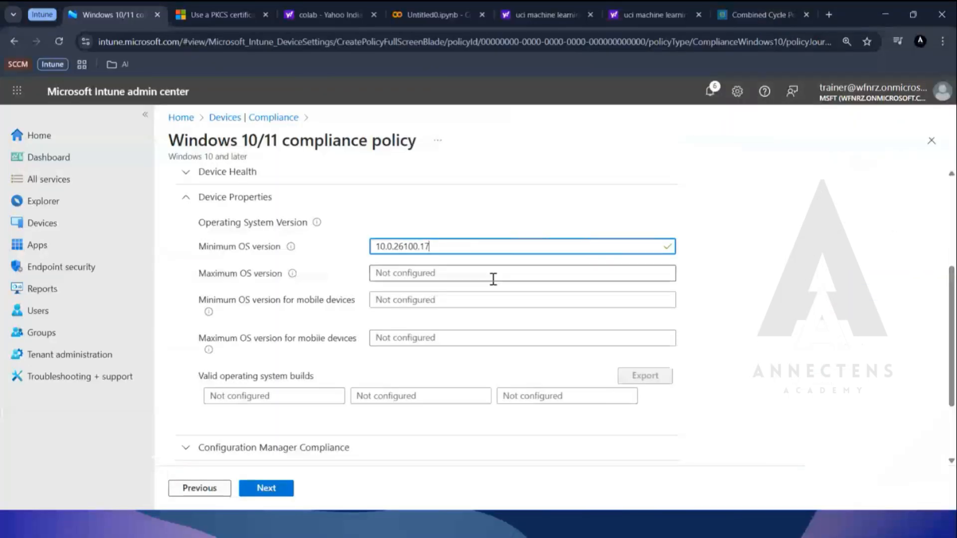
type("42")
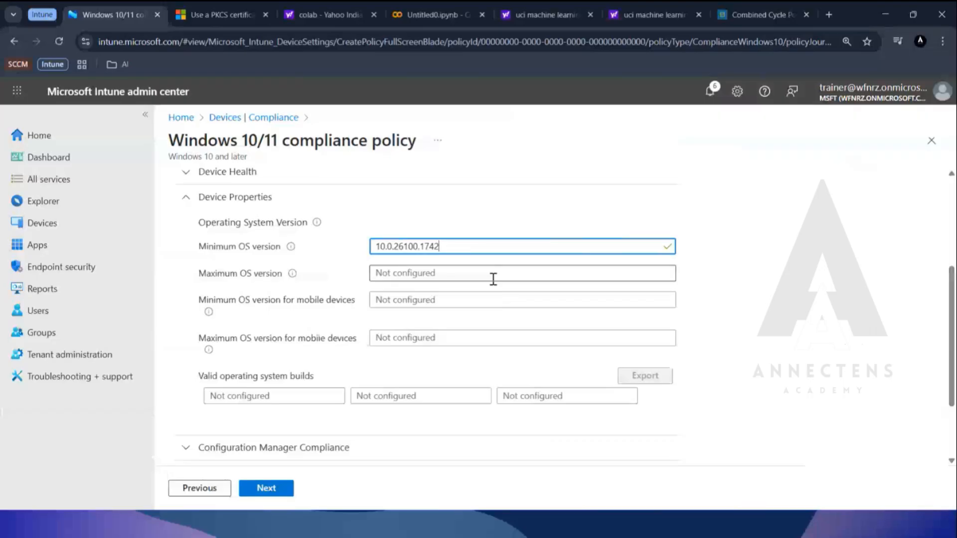
Expand and review the Configuration Manager Compliance, System Security and Microsoft Defender for Endpoint settings.
scroll(316, 293, "down", 2)
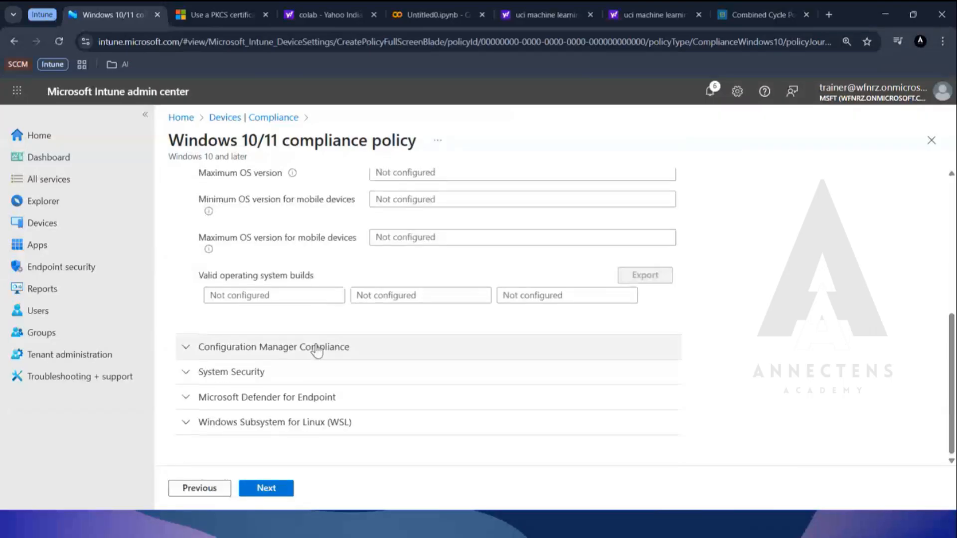
left_click(316, 348)
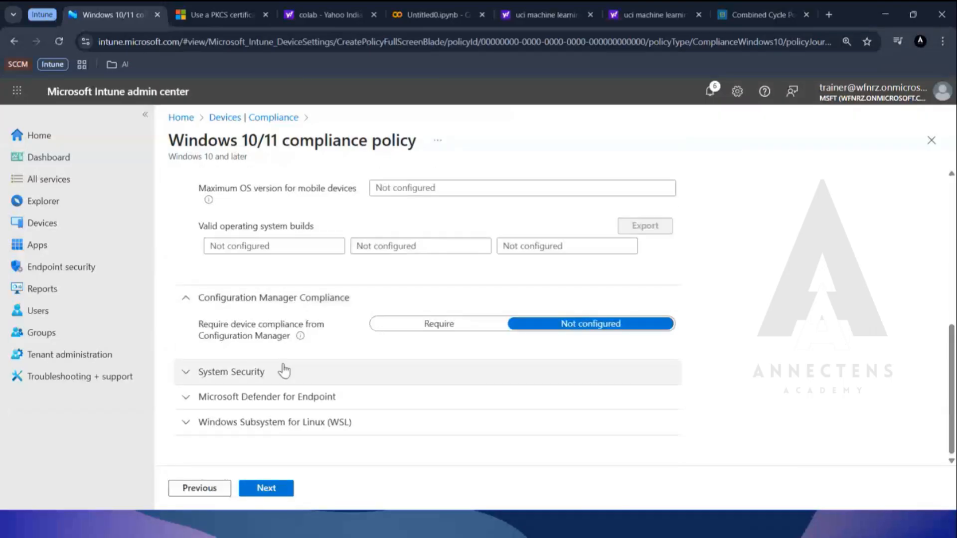
left_click(283, 371)
scroll(311, 284, "down", 1)
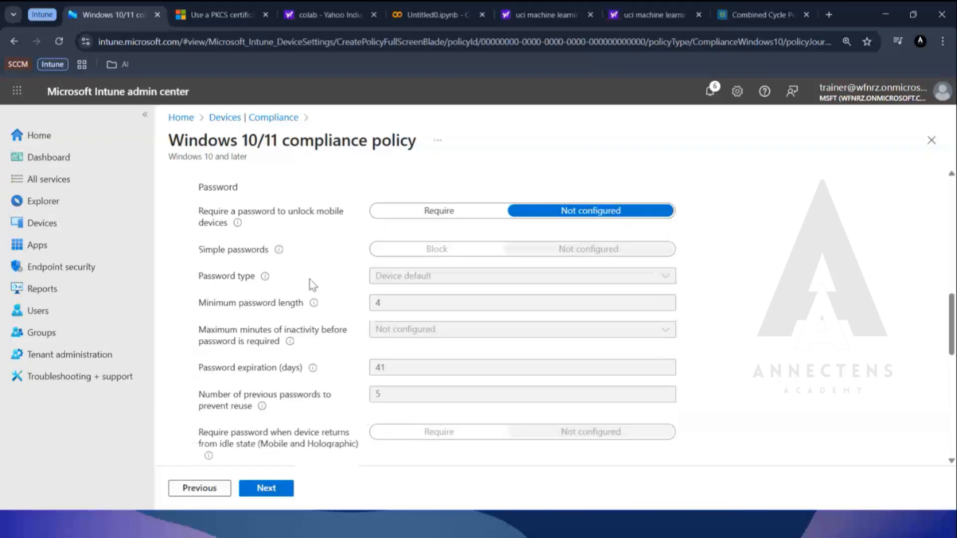
scroll(311, 284, "down", 10)
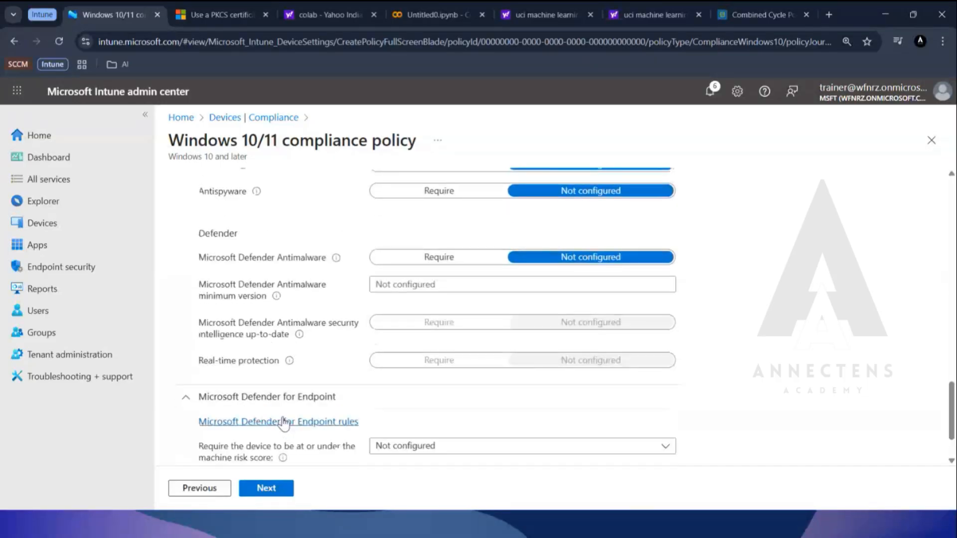
scroll(279, 379, "down", 2)
left_click(272, 333)
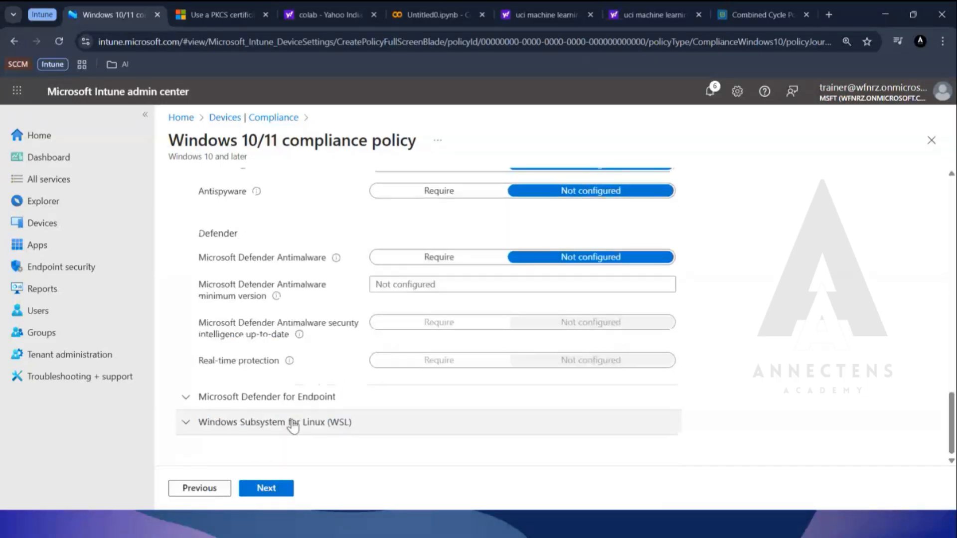
Collapse the System Security, Configuration Manager Compliance and Custom Compliance sections.
scroll(273, 307, "up", 5)
scroll(245, 259, "up", 8)
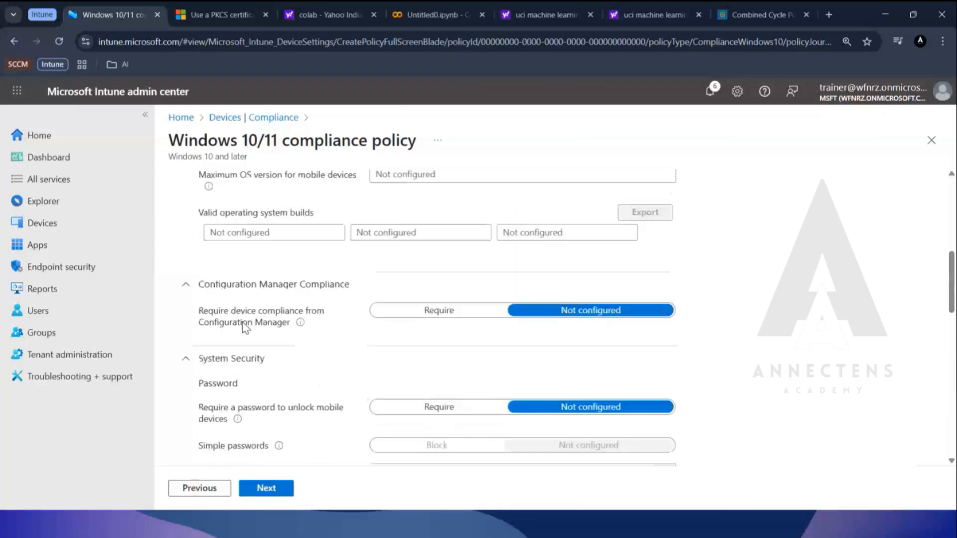
left_click(234, 362)
left_click(253, 293)
scroll(274, 286, "up", 5)
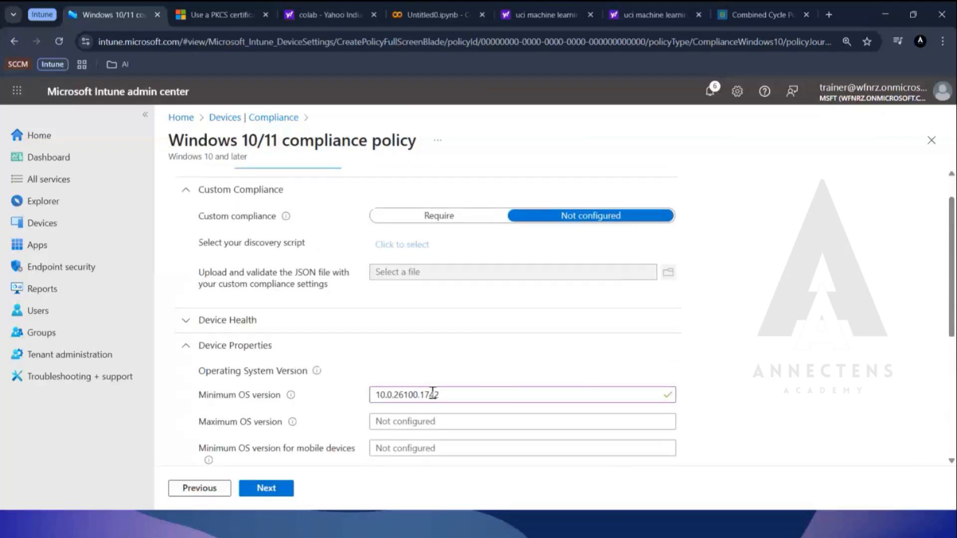
scroll(261, 289, "up", 1)
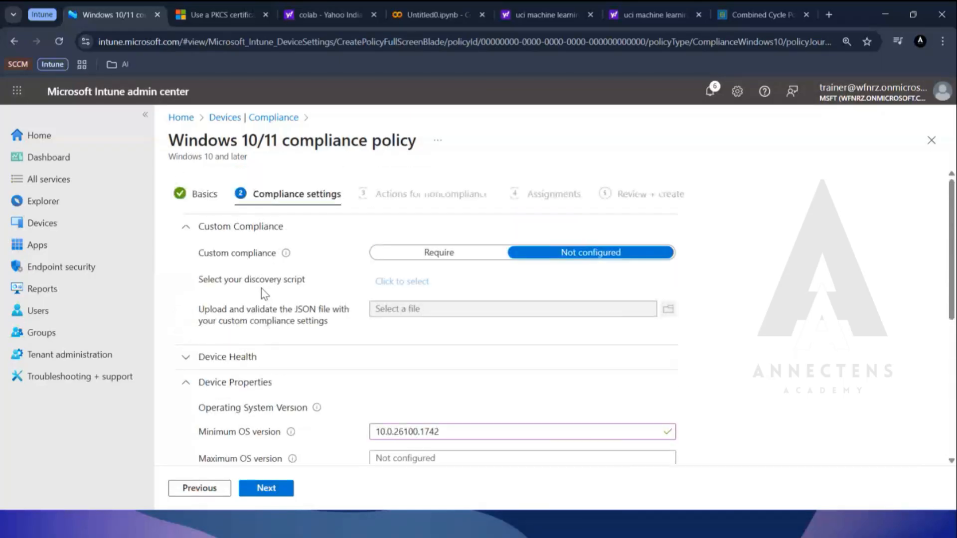
left_click(251, 230)
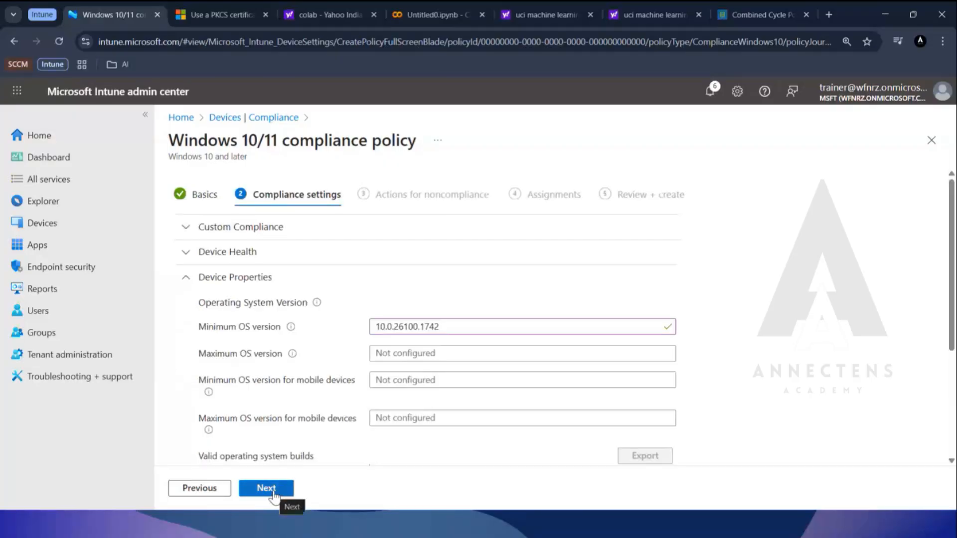
Discard the unsaved new policy and open the properties of the existing Windows Compliance policy.
left_click(259, 119)
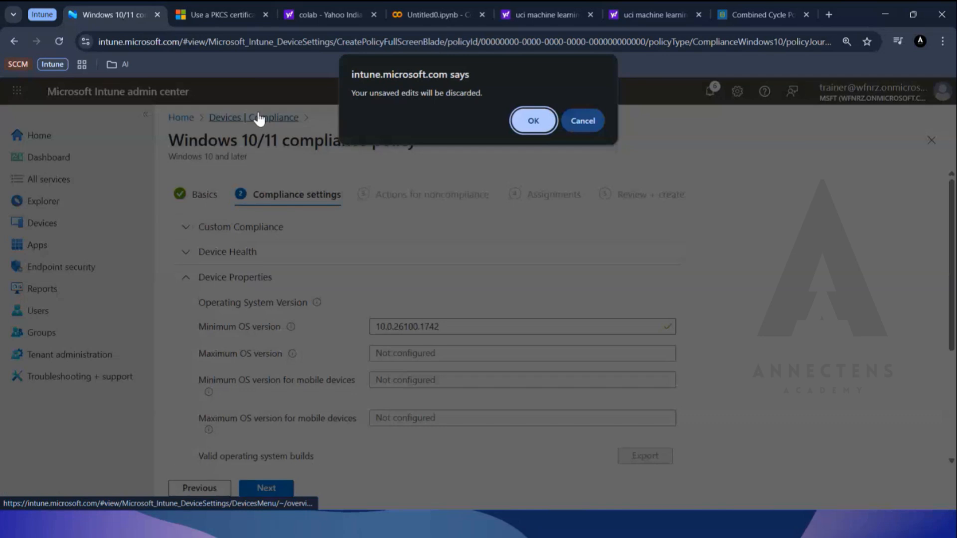
left_click(533, 121)
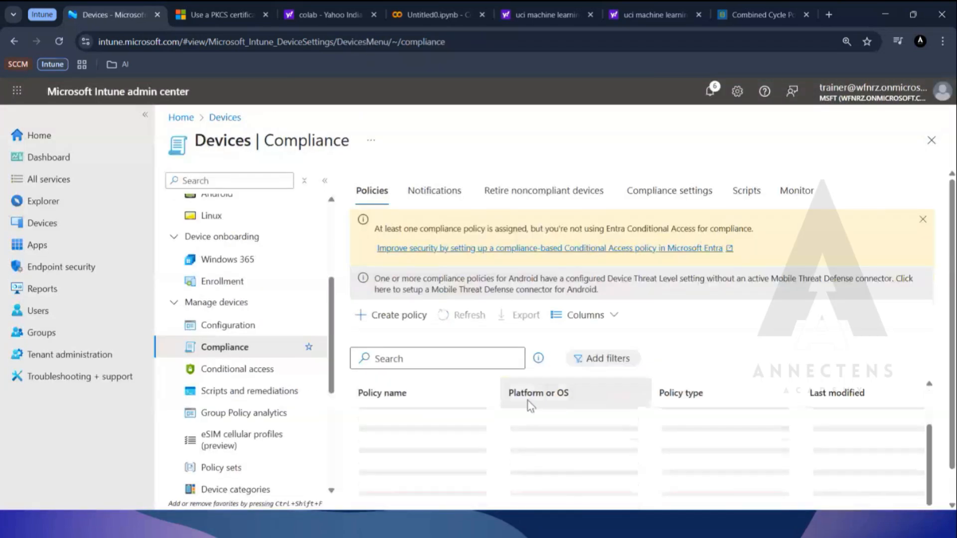
left_click(426, 468)
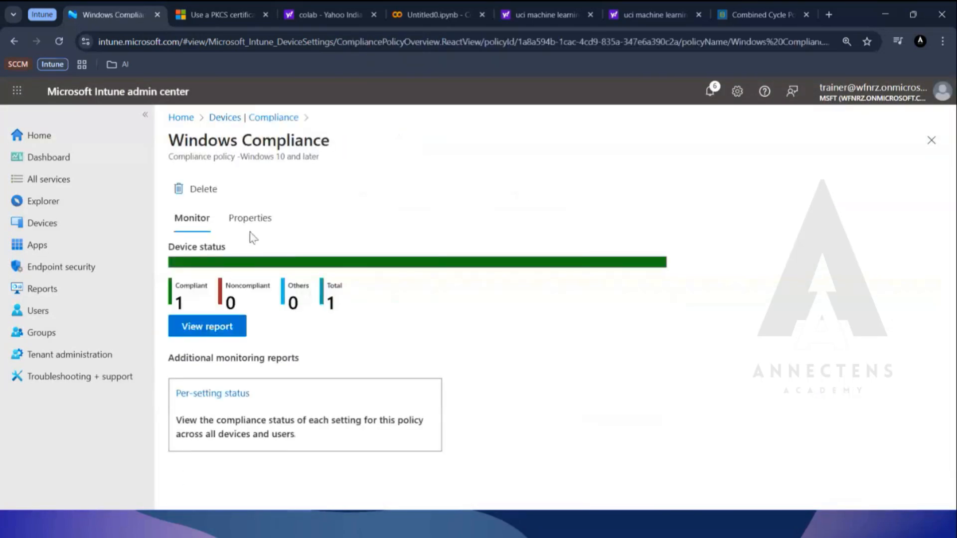
left_click(247, 220)
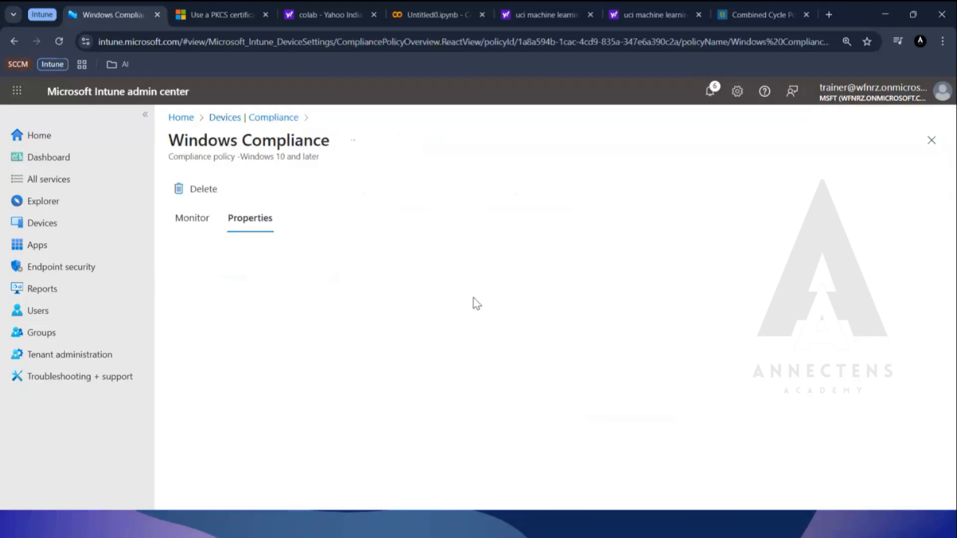
Review the Windows Compliance policy's properties, highlighting its minimum OS version requirement.
scroll(438, 294, "down", 7)
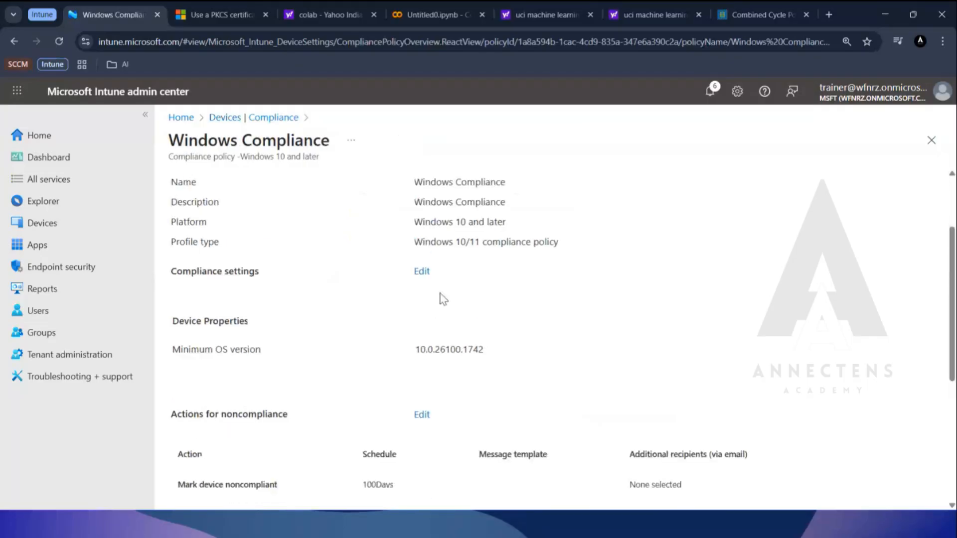
scroll(442, 298, "up", 3)
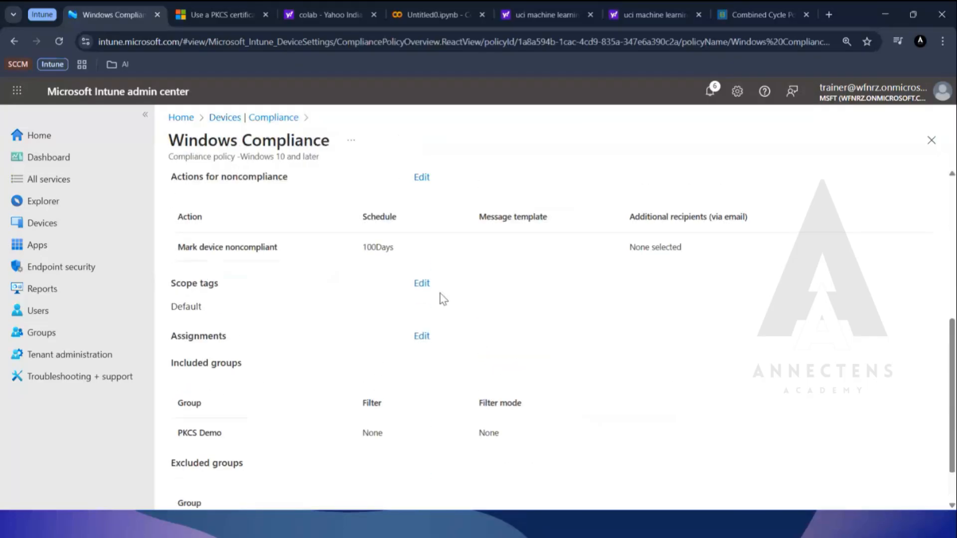
scroll(440, 294, "down", 1)
scroll(441, 294, "up", 2)
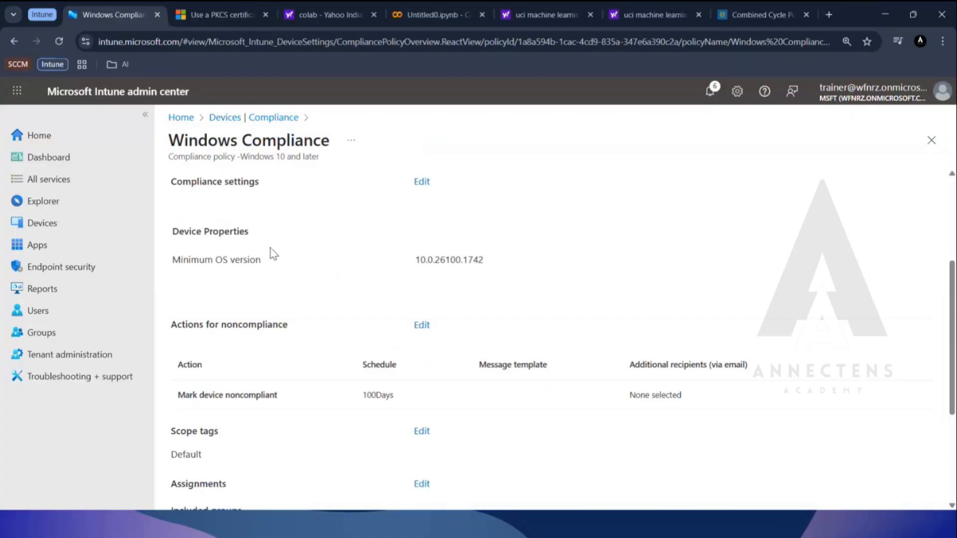
left_click_drag(497, 258, 170, 261)
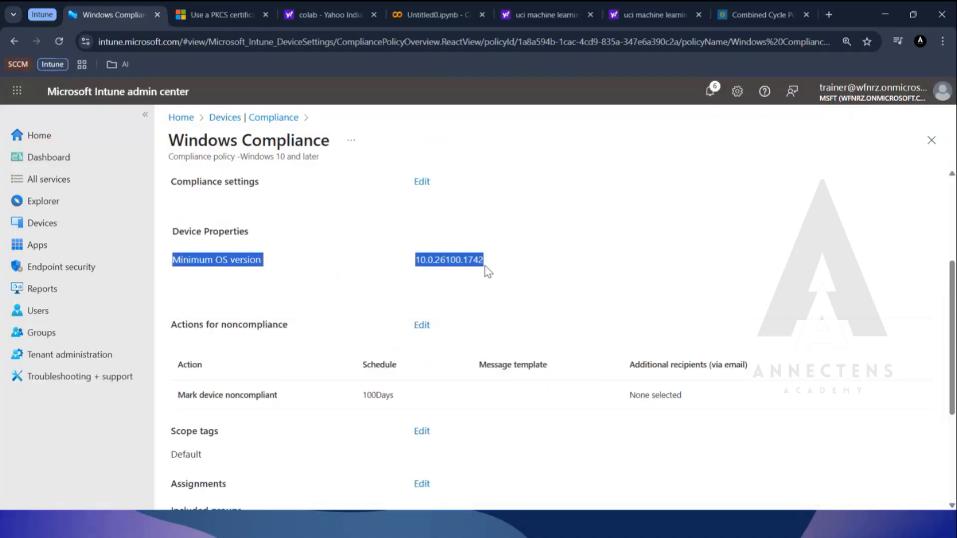
scroll(487, 337, "down", 1)
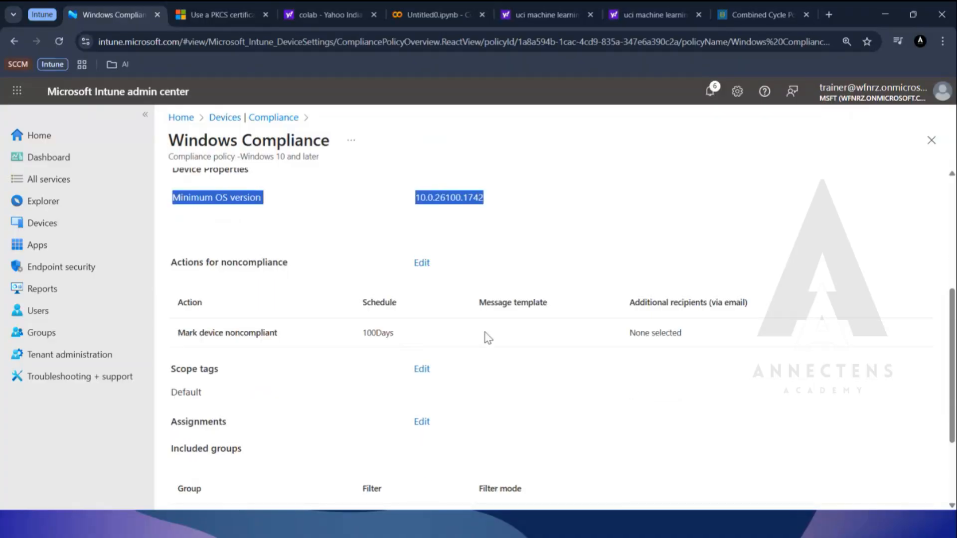
Edit the actions for noncompliance and set the Mark device noncompliant schedule to 0 days.
left_click(422, 262)
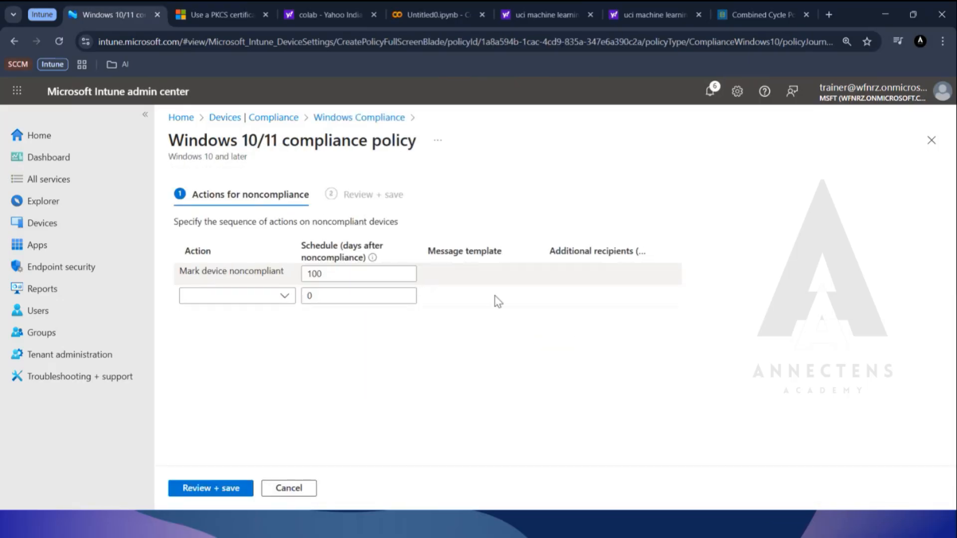
left_click(284, 279)
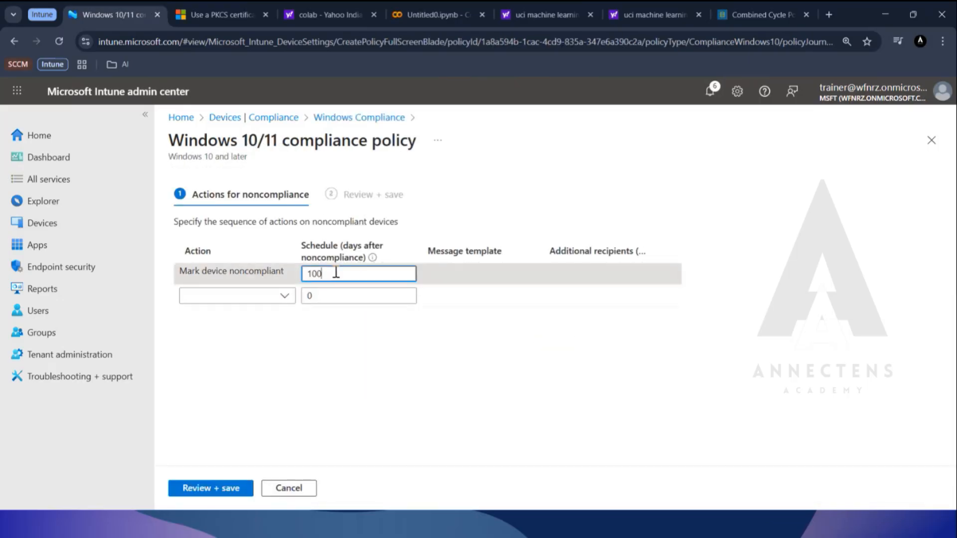
left_click_drag(327, 273, 277, 271)
type("0")
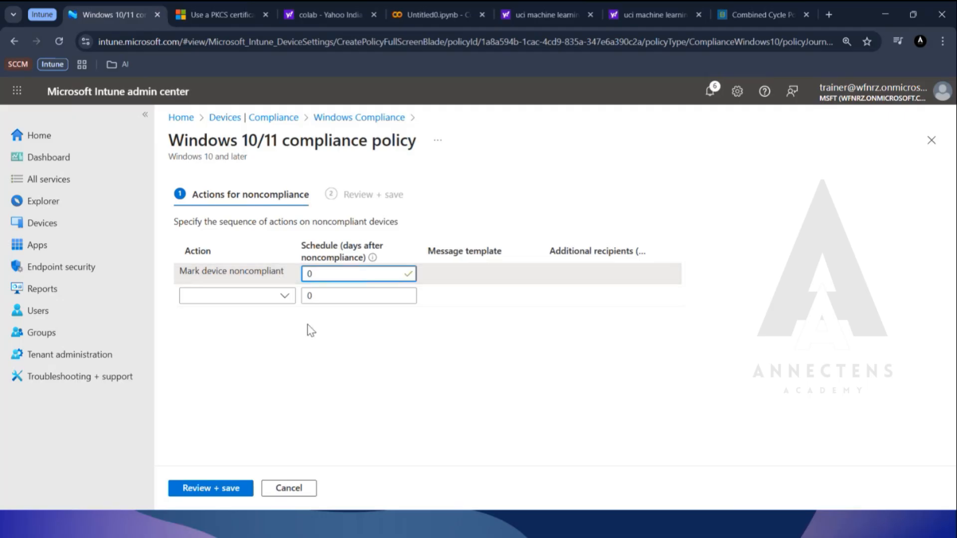
left_click(308, 325)
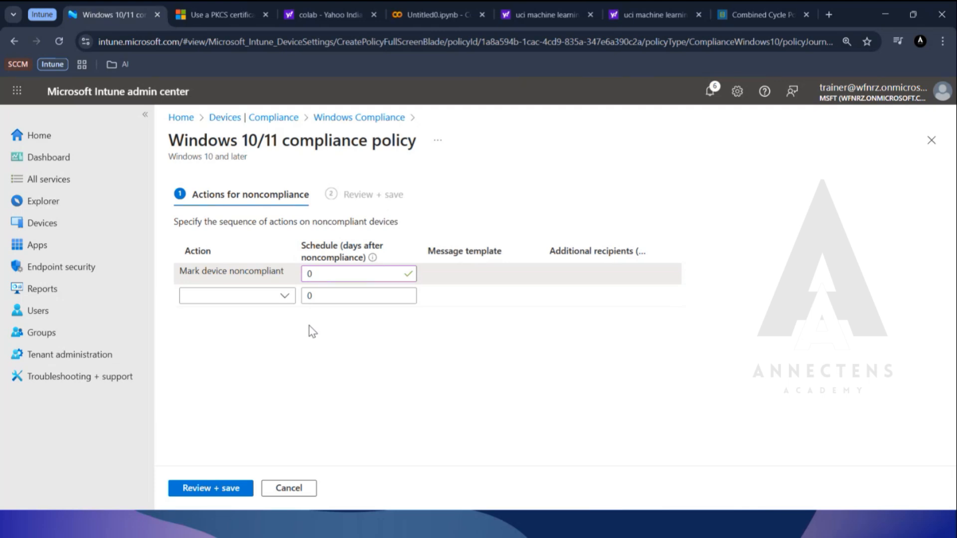
Set the Mark device noncompliant schedule to 100 days, and replace that with 30 days.
double_click(355, 269)
type("100")
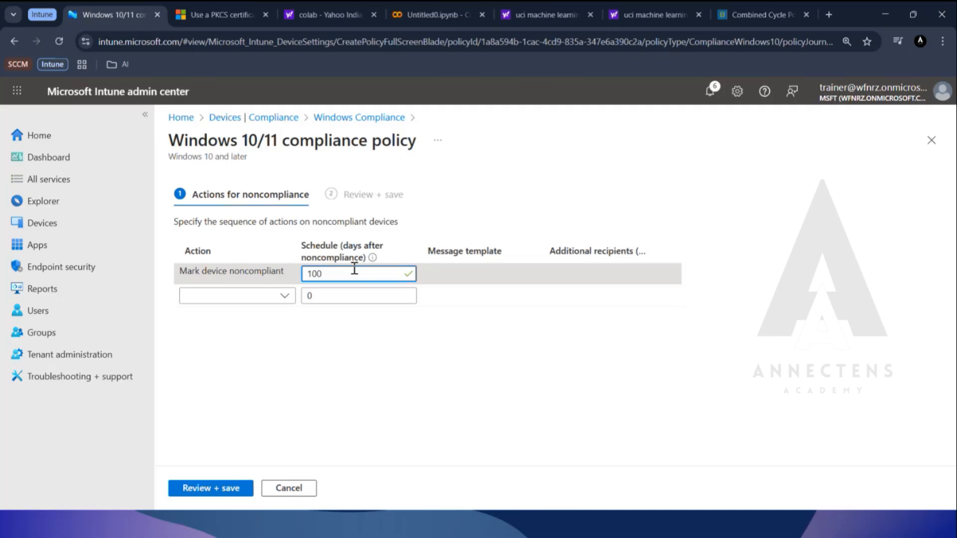
key("BackSpace")
key("BackSpace")
key("BackSpace")
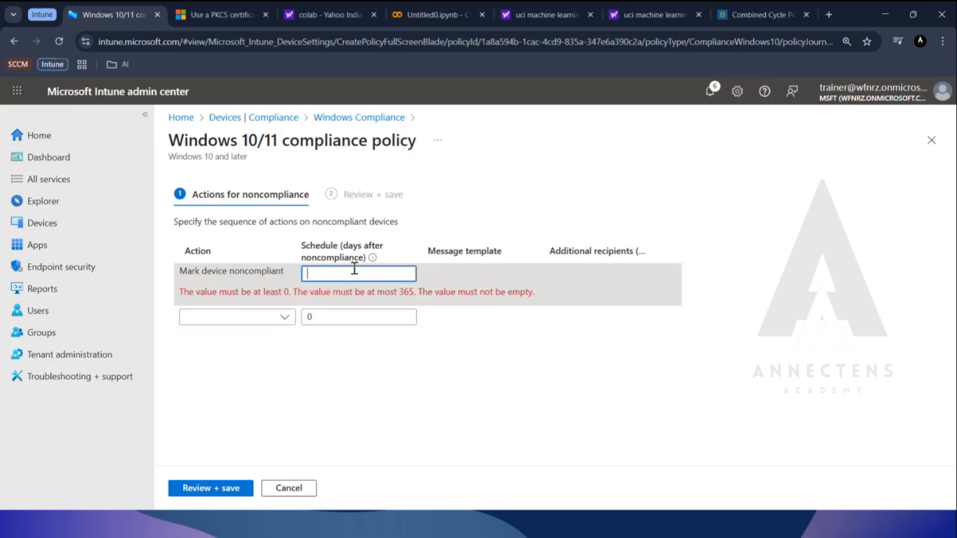
type("30")
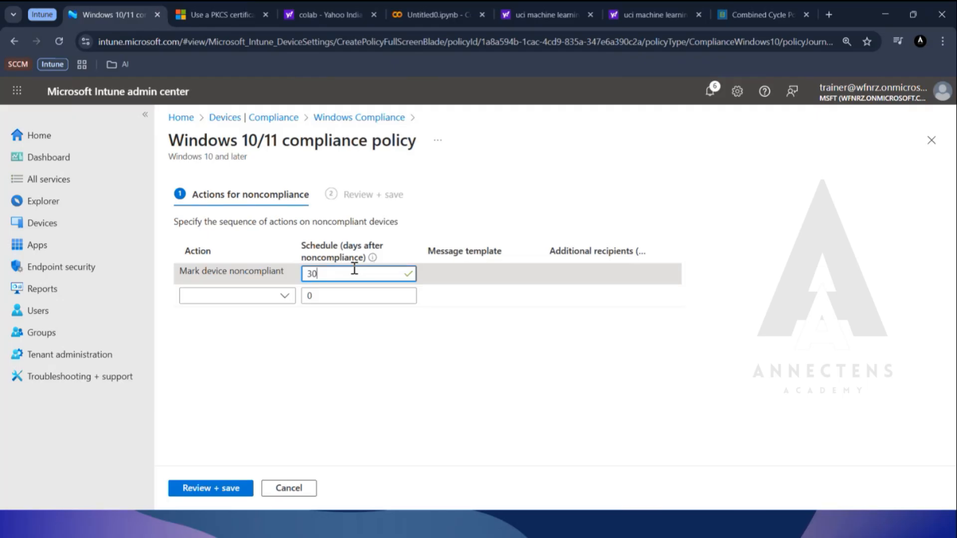
Set the Mark device noncompliant schedule to 90 days.
key("BackSpace")
key("BackSpace")
type("90")
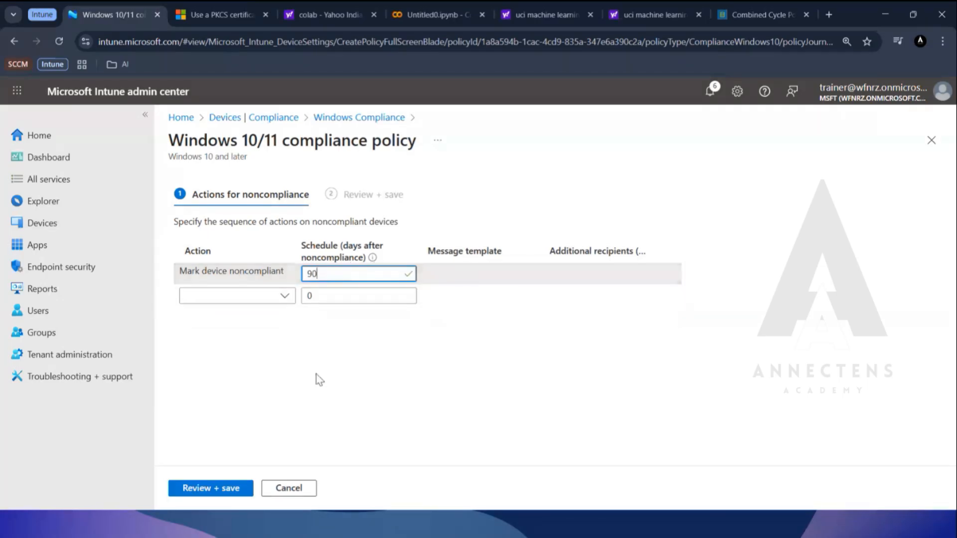
left_click(316, 375)
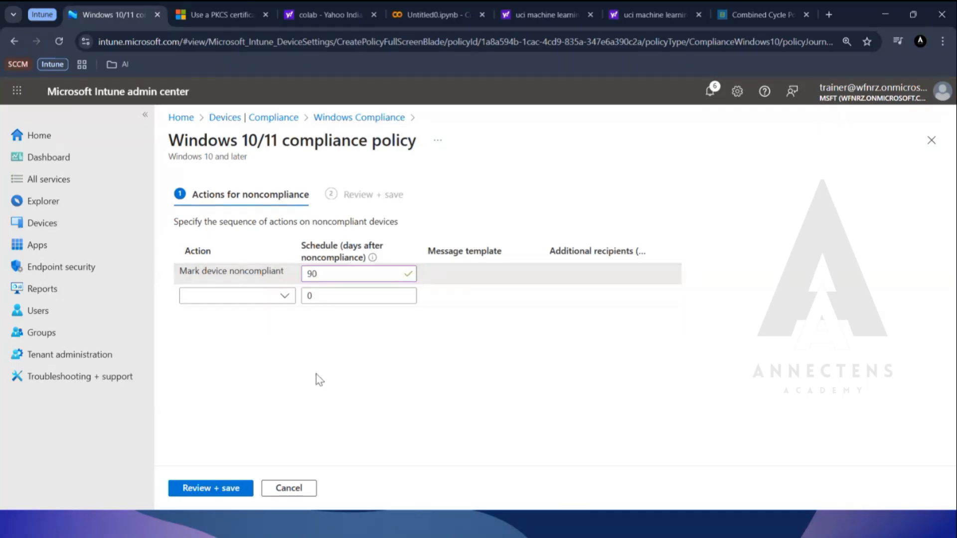
Set the Mark device noncompliant schedule back to 100 days and cancel editing the noncompliance actions.
double_click(333, 274)
type("100")
left_click(309, 489)
Review the Windows Compliance policy's assignments and highlight the included PKCS Demo group.
scroll(427, 397, "down", 5)
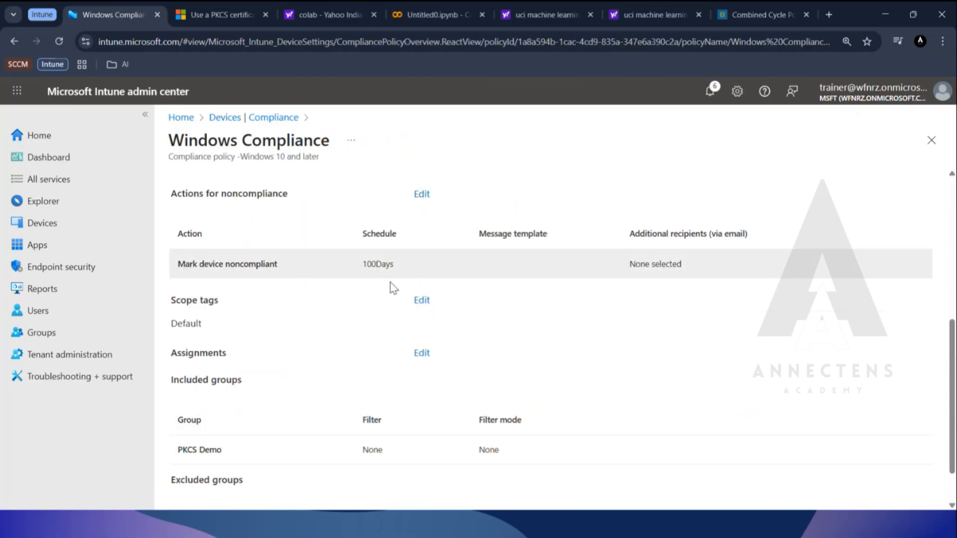
scroll(199, 382, "down", 2)
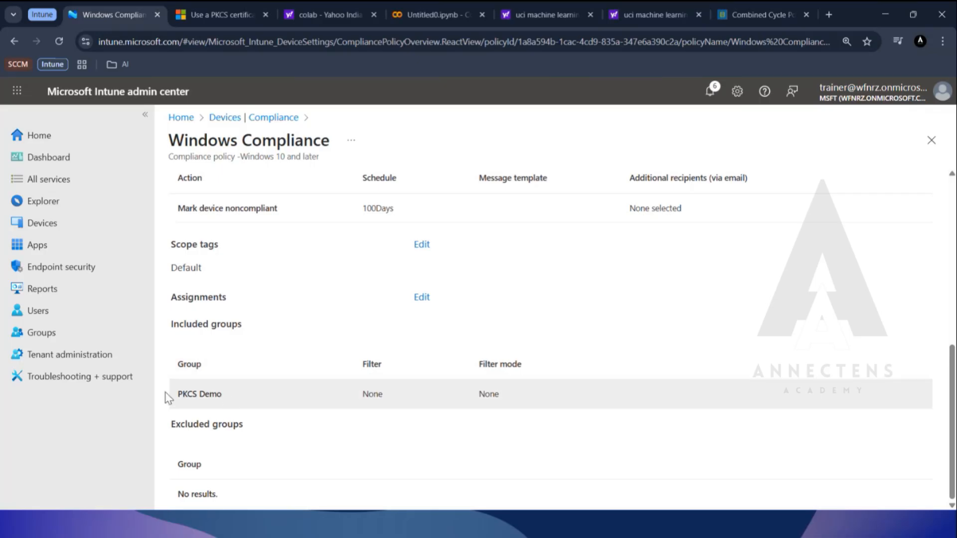
left_click_drag(167, 395, 223, 398)
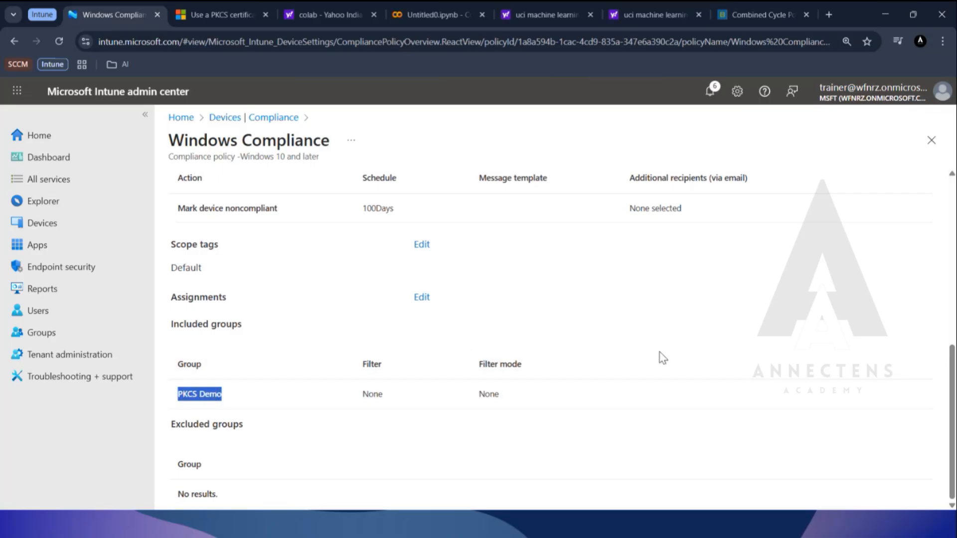
Open the Windows Compliance policy's monitoring view and display its device status report.
left_click(697, 314)
scroll(697, 314, "up", 10)
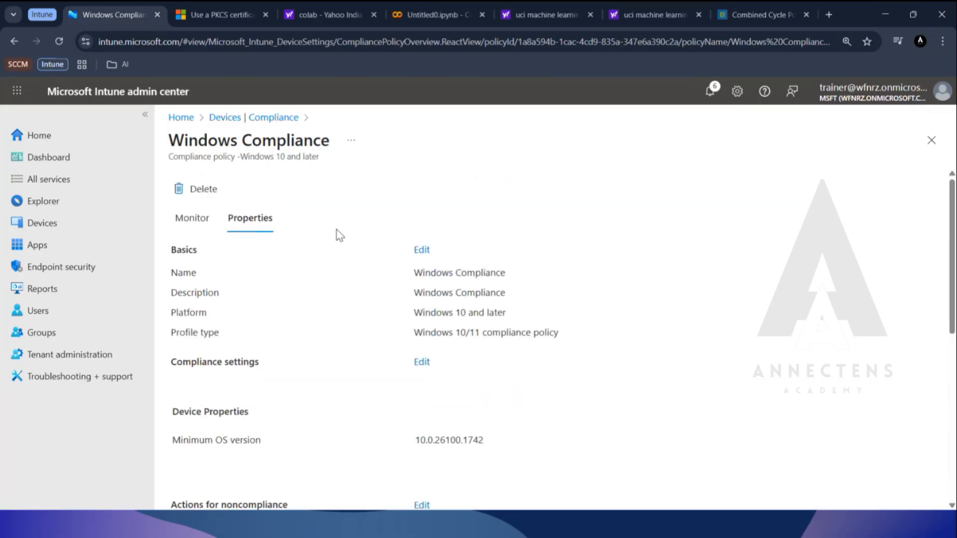
left_click(235, 119)
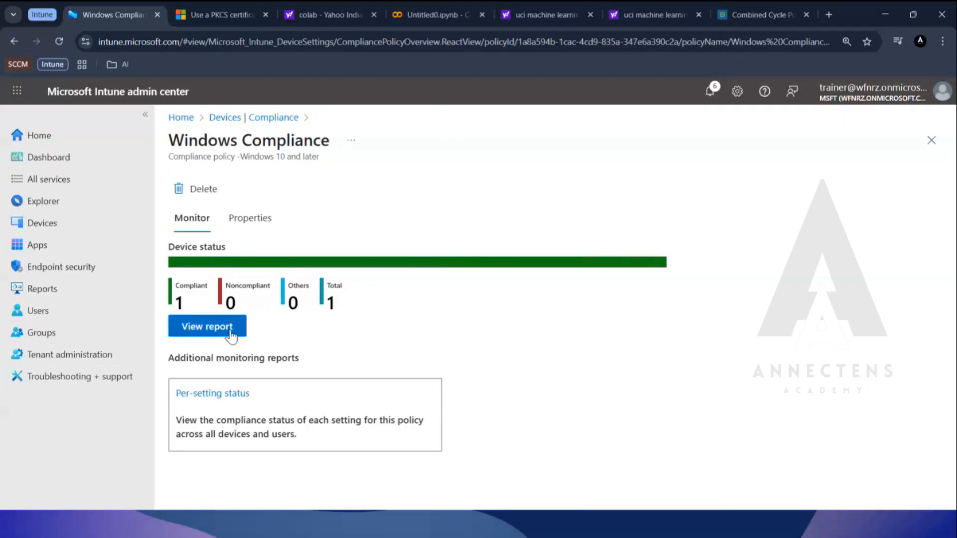
left_click(234, 334)
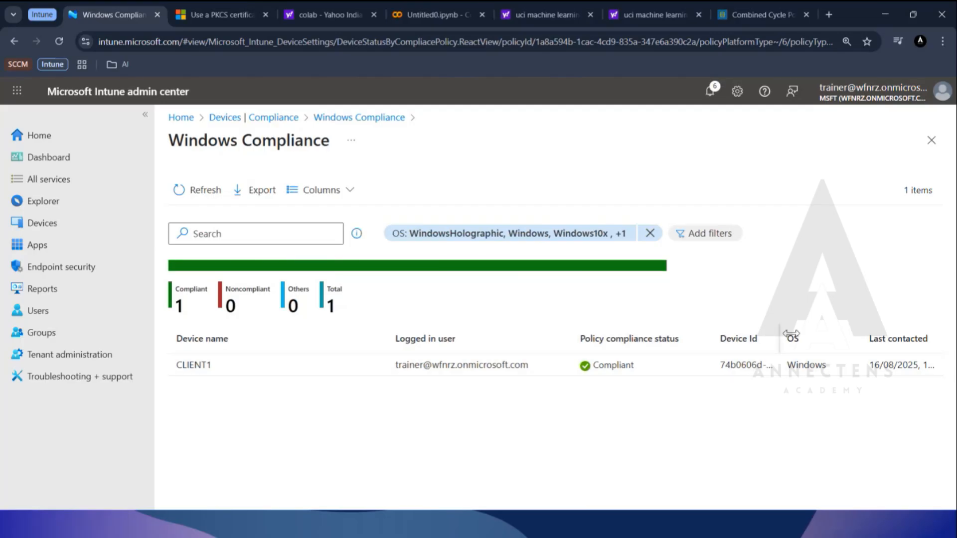
Adjust the compliance report's column widths, narrowing Device name and widening Device Id to show more of the ID.
left_click_drag(781, 334, 748, 335)
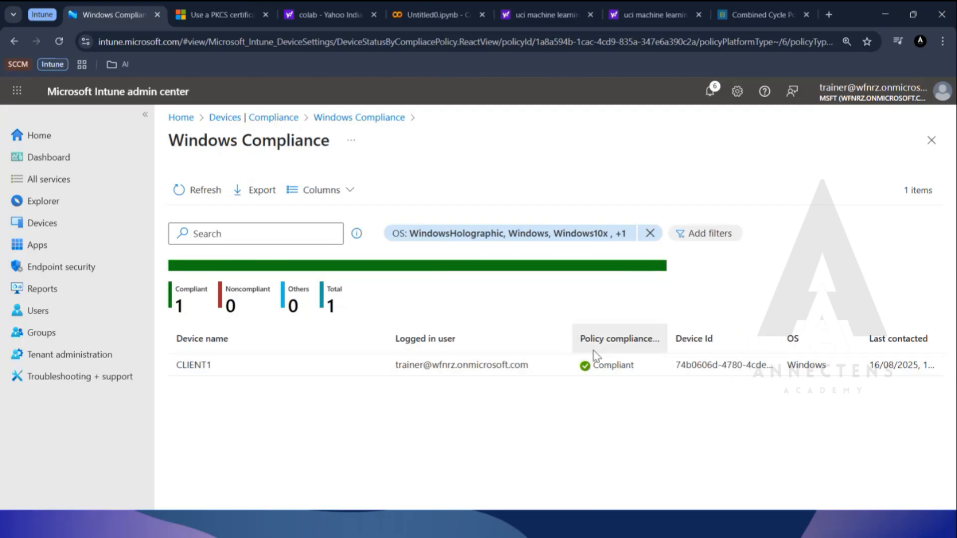
left_click_drag(389, 338, 280, 349)
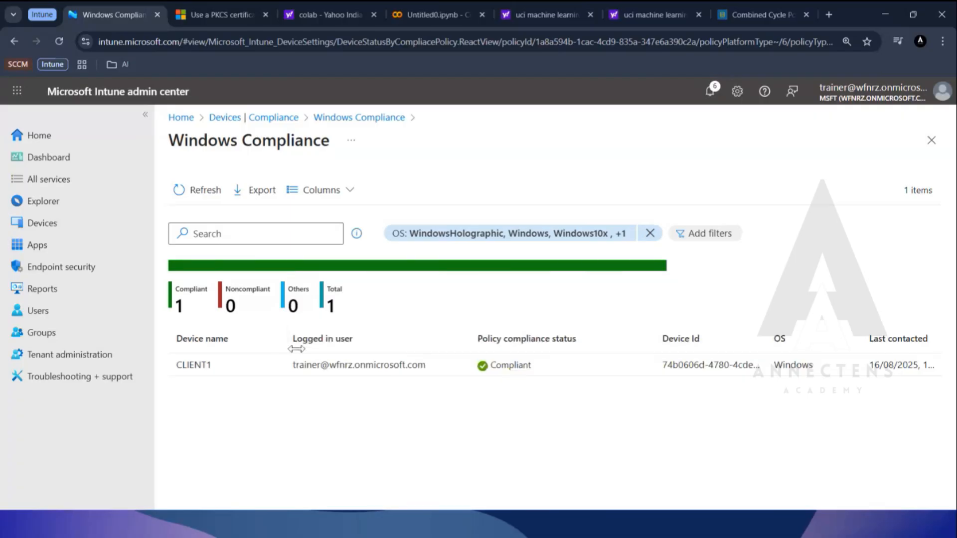
left_click_drag(653, 334, 607, 332)
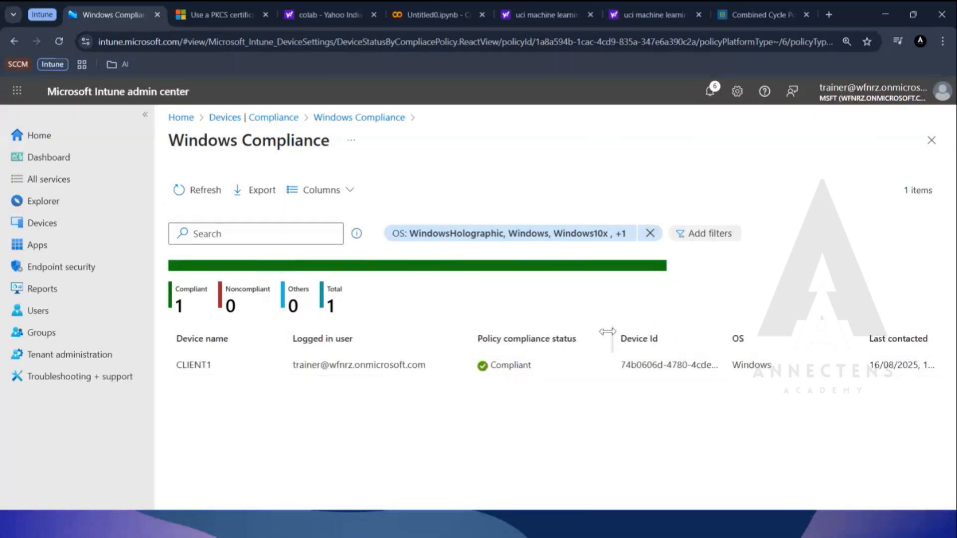
left_click_drag(723, 329, 789, 331)
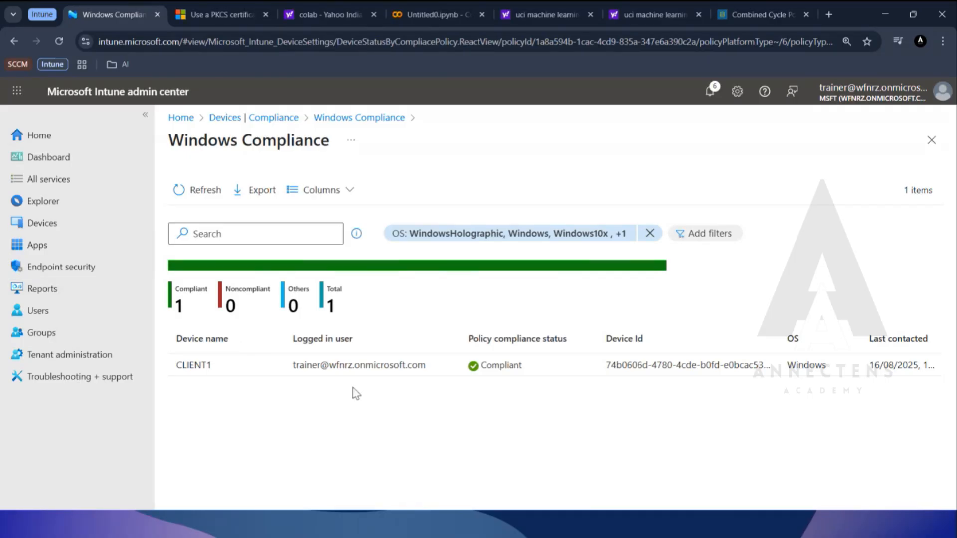
Open the LabDemoPKCS-RootWindows policy from the device configuration policies and view its device check-in report.
left_click(278, 119)
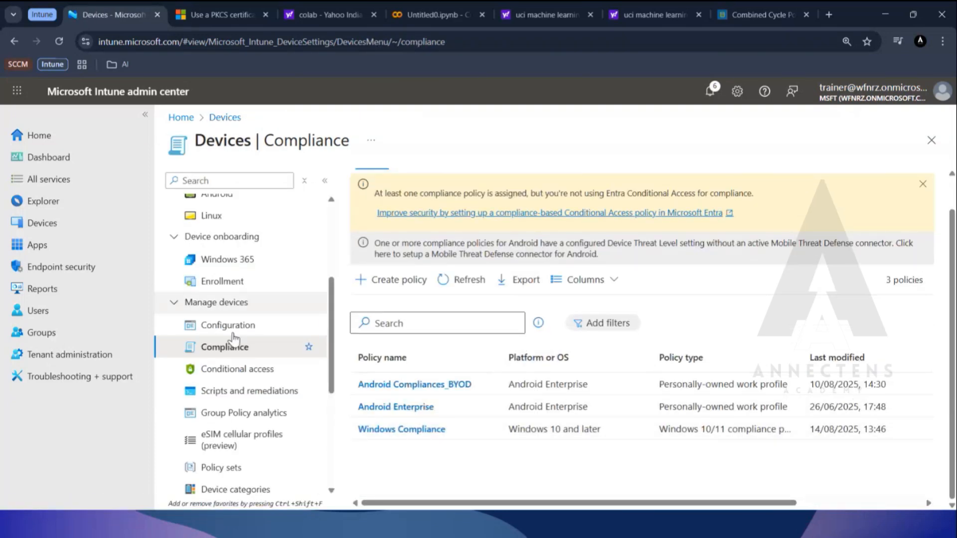
left_click(50, 225)
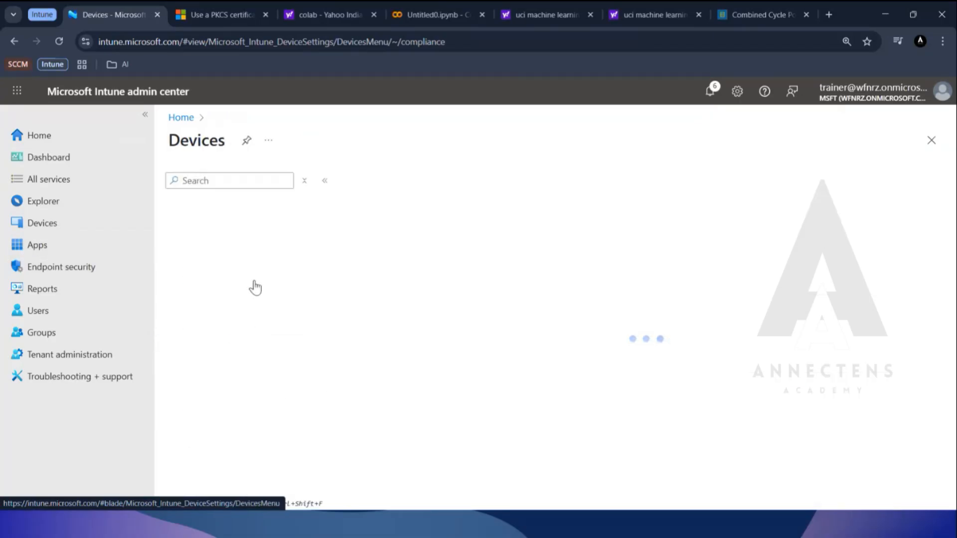
scroll(253, 309, "down", 5)
left_click(219, 263)
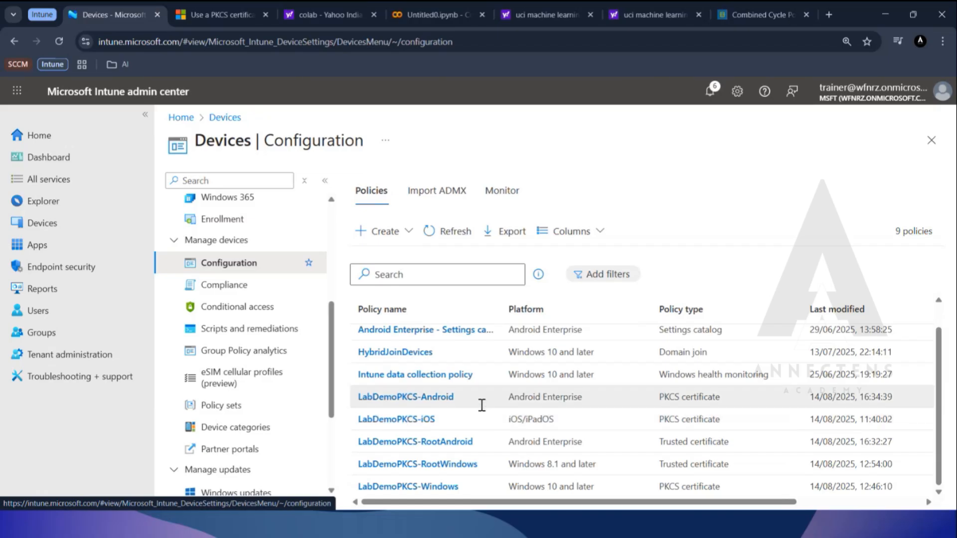
left_click(425, 465)
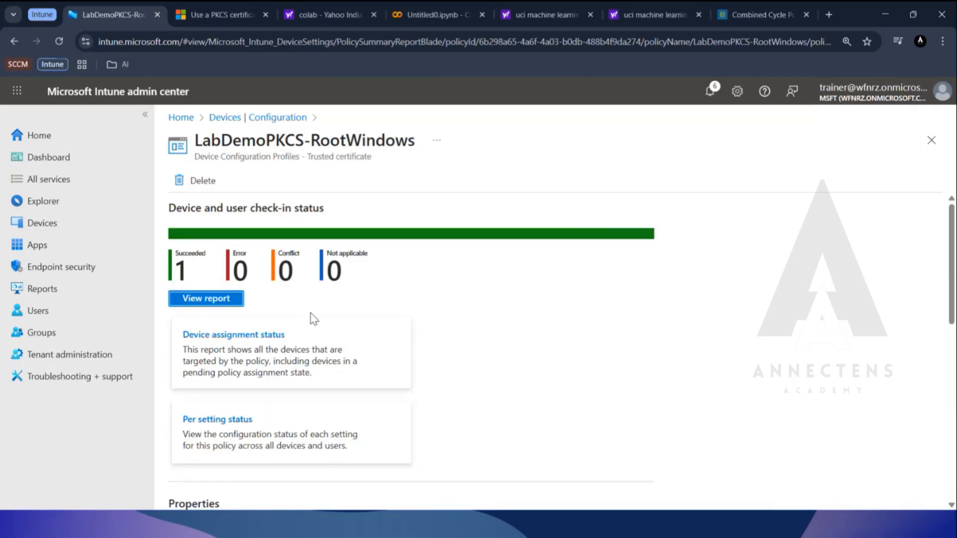
scroll(314, 319, "down", 3)
scroll(314, 319, "up", 3)
left_click(205, 298)
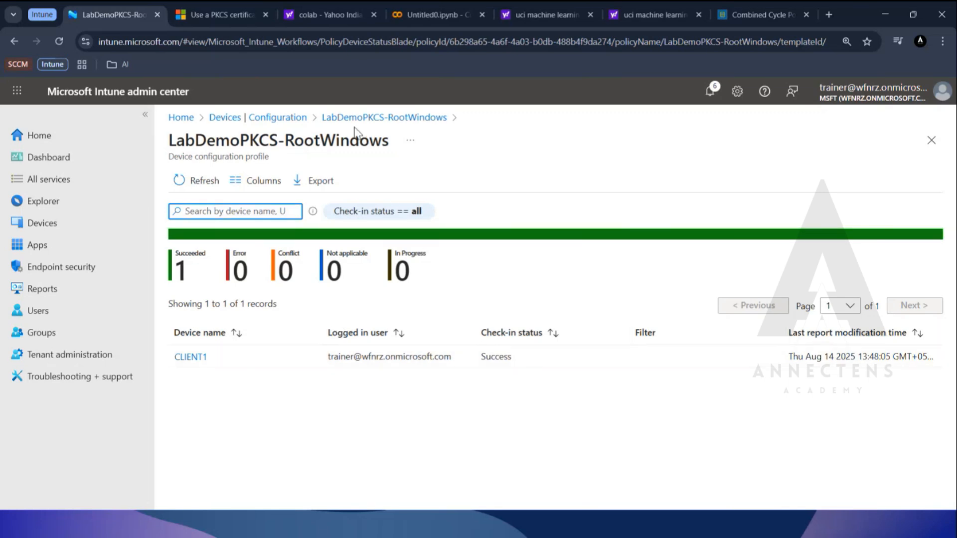
Review the LabDemoPKCS-RootAndroid configuration policy's overview and view its device check-in report.
left_click(276, 119)
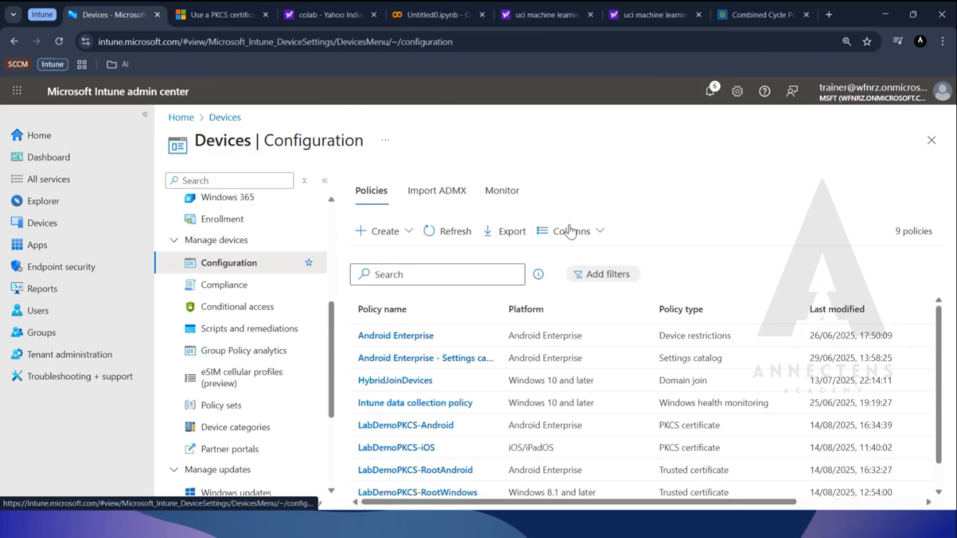
scroll(438, 449, "down", 1)
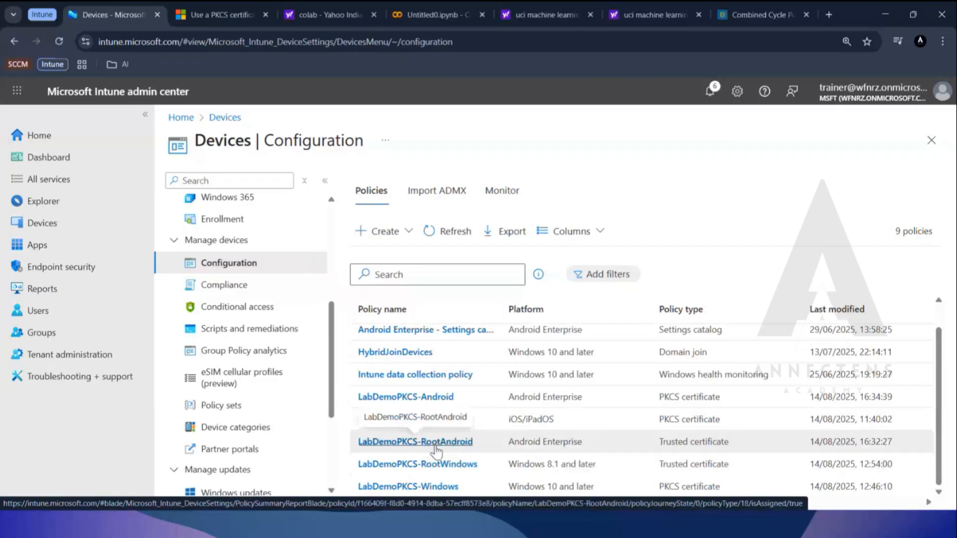
left_click(432, 451)
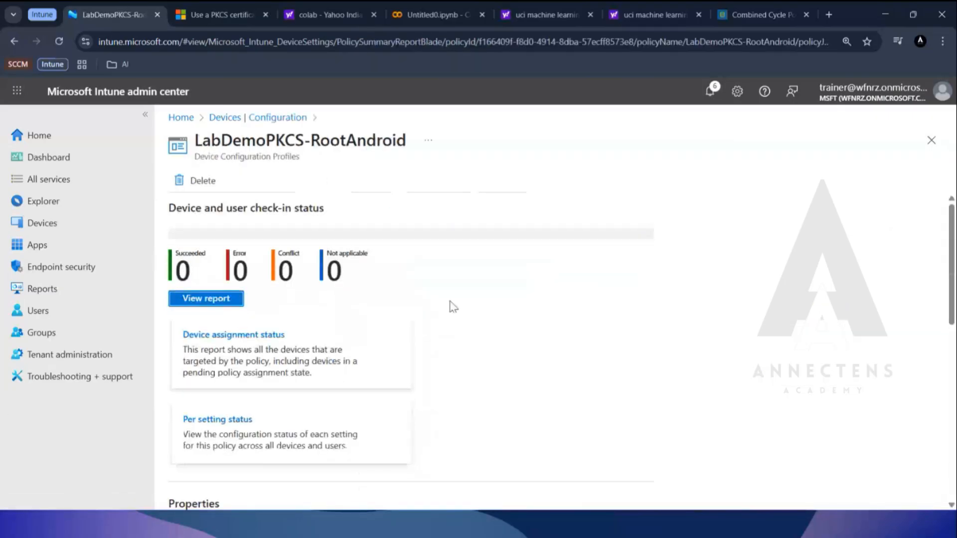
scroll(451, 301, "down", 4)
scroll(450, 302, "up", 4)
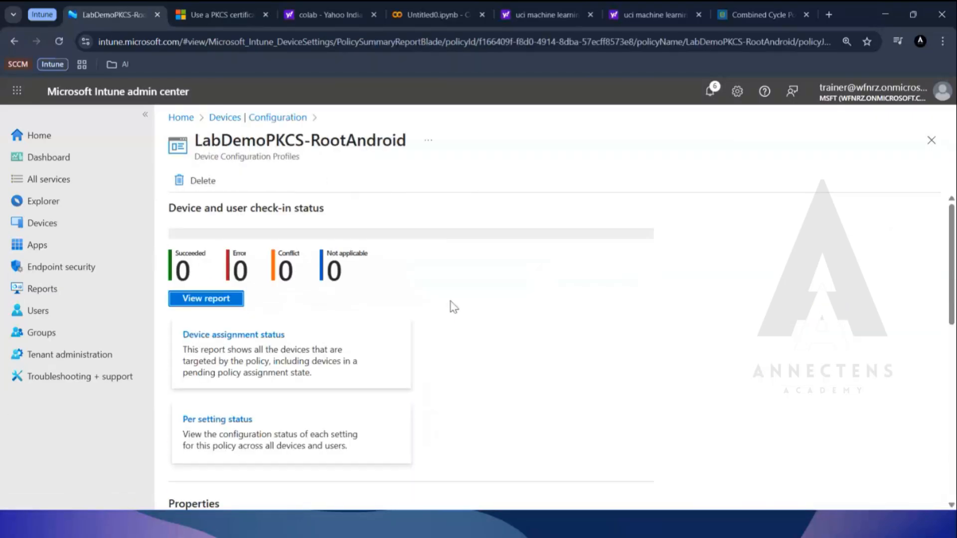
scroll(451, 305, "down", 8)
scroll(472, 329, "up", 6)
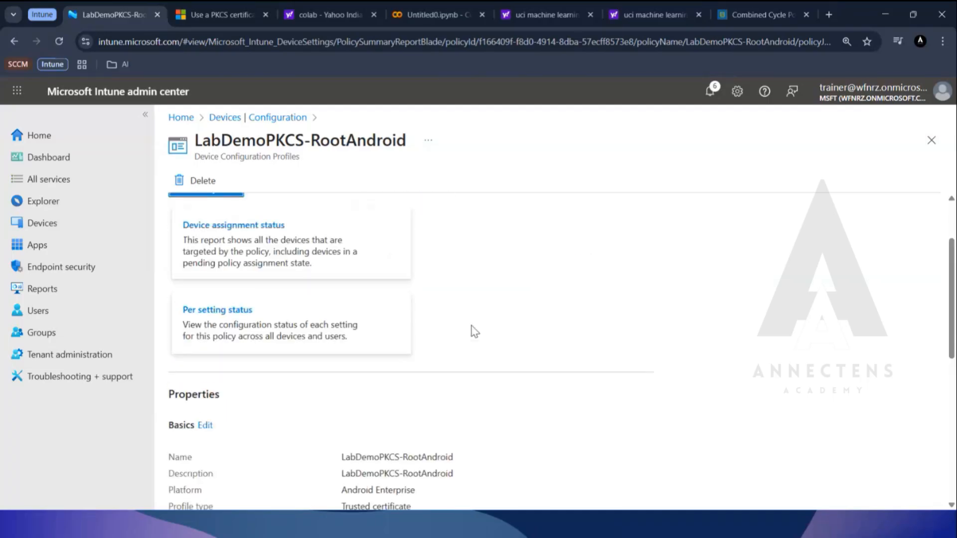
scroll(474, 332, "up", 2)
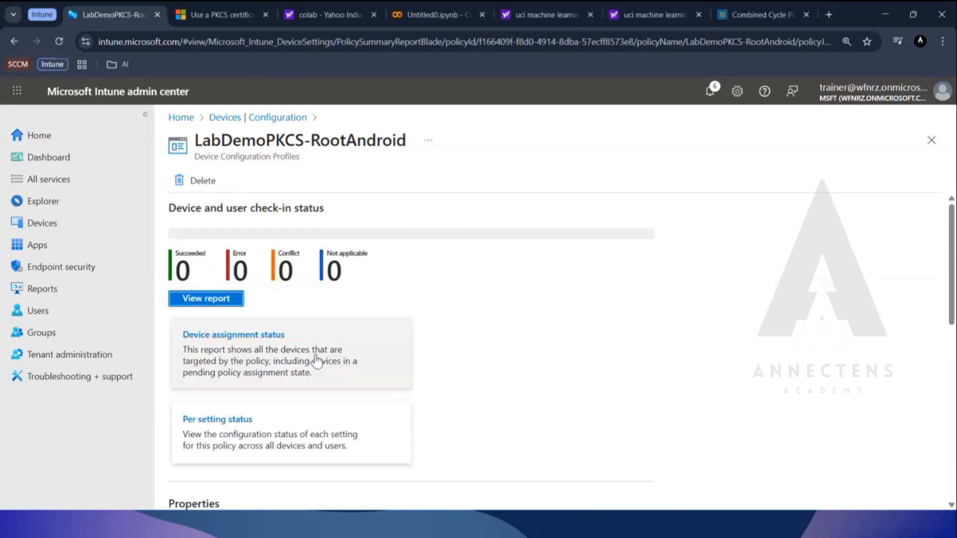
left_click(219, 305)
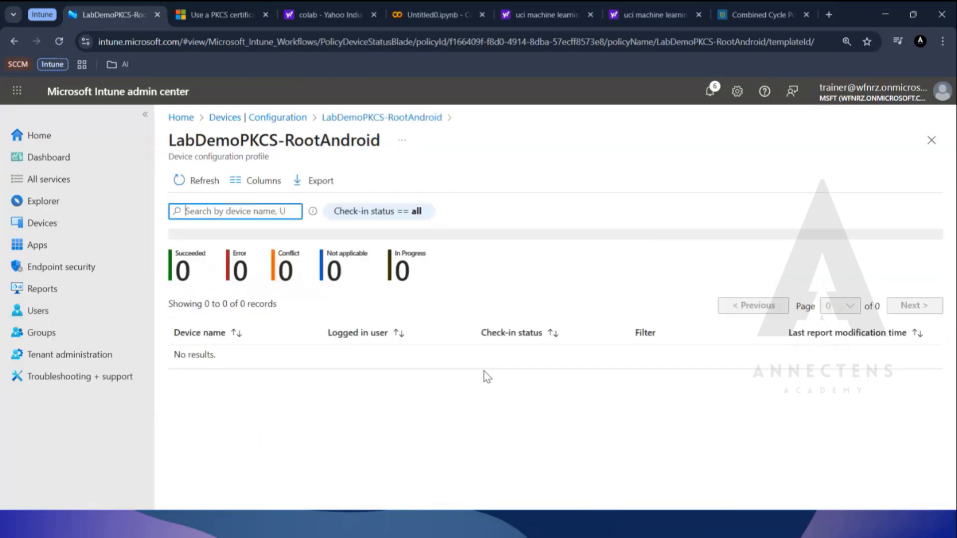
Review the LabDemoPKCS-RootAndroid policy's properties, inspect its trusted certificate file setting, and cancel the edit.
left_click(368, 122)
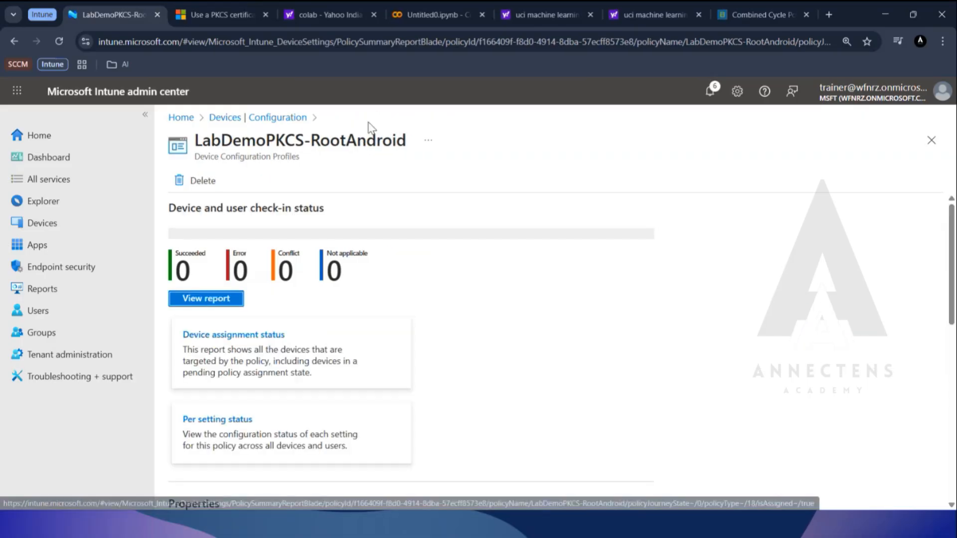
scroll(434, 282, "down", 5)
scroll(433, 280, "up", 3)
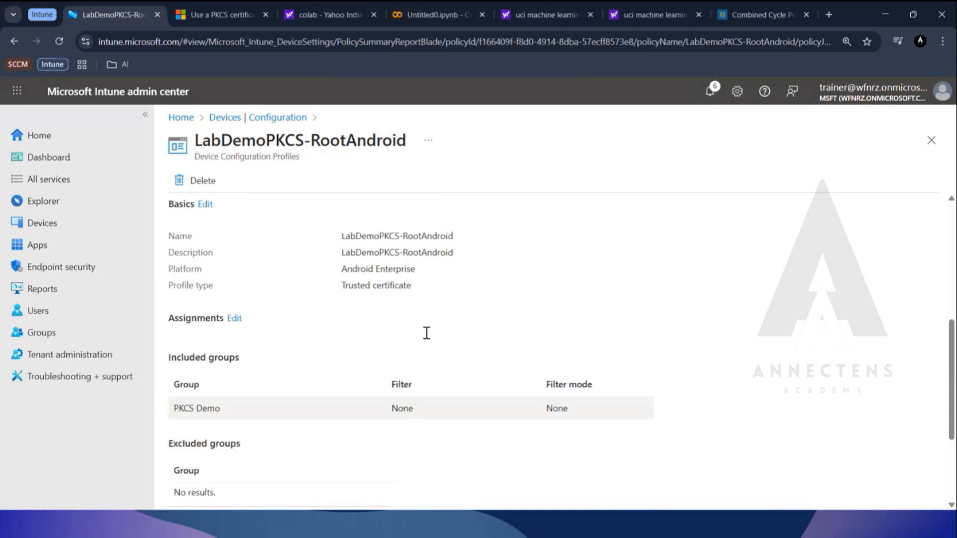
scroll(305, 505, "down", 3)
left_click(276, 455)
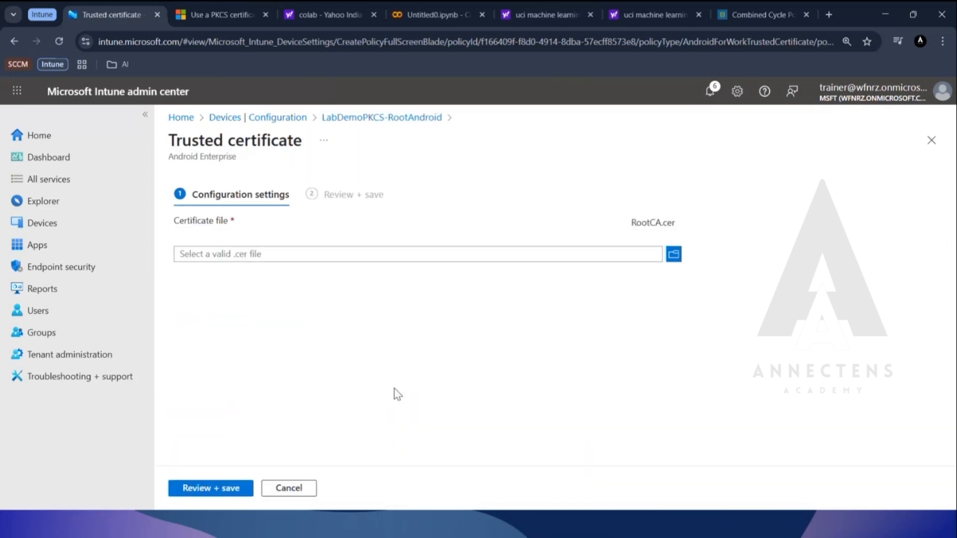
left_click(282, 488)
scroll(401, 340, "up", 10)
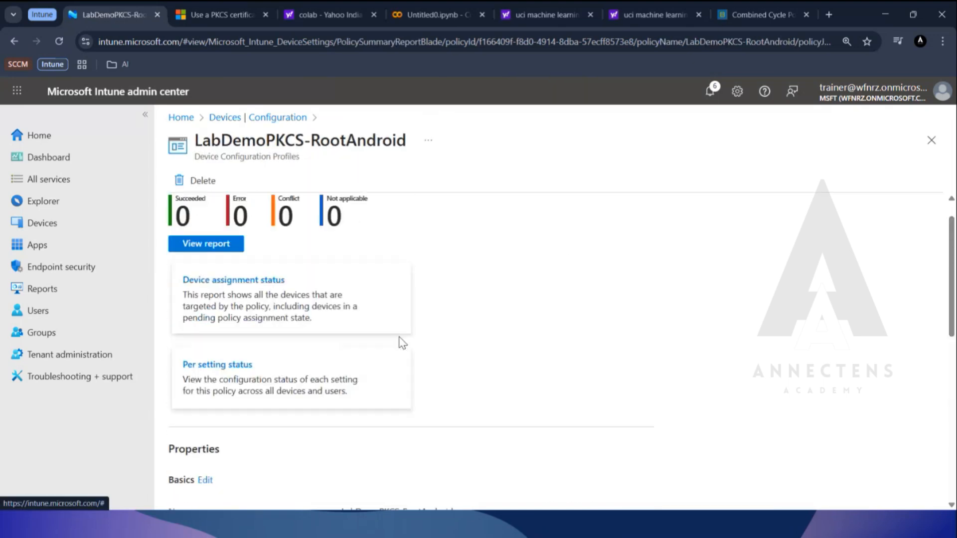
Open the LabDemoPKCS-Android configuration policy and view its device check-in report.
left_click(267, 118)
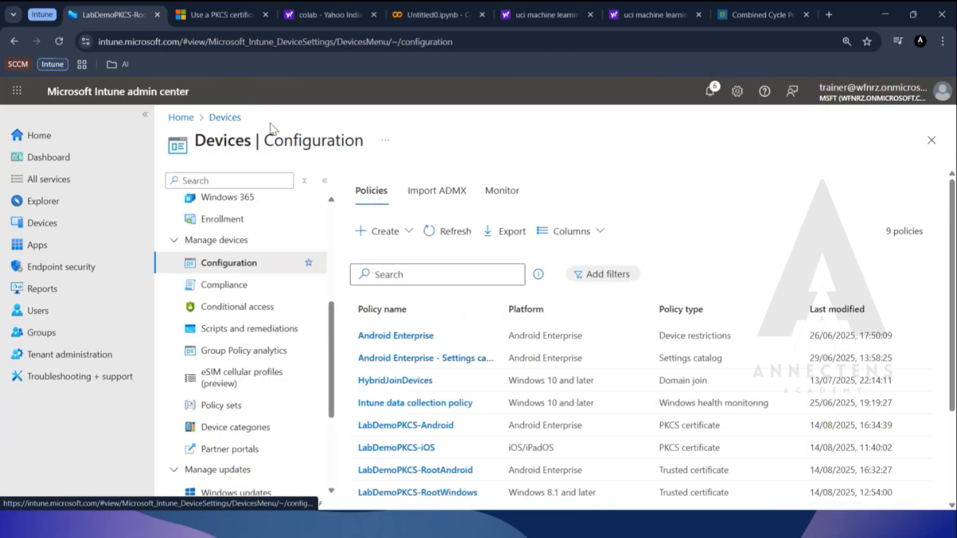
scroll(486, 398, "down", 1)
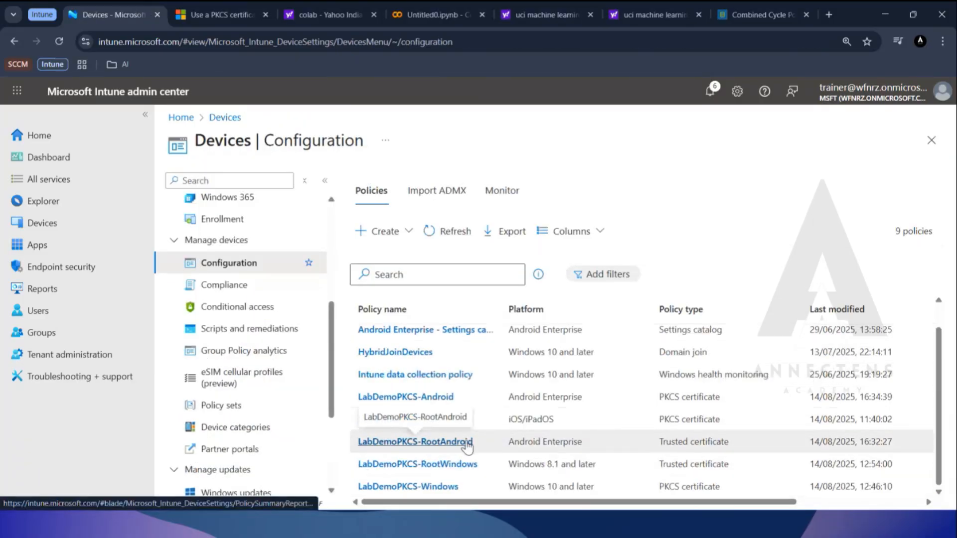
left_click(432, 397)
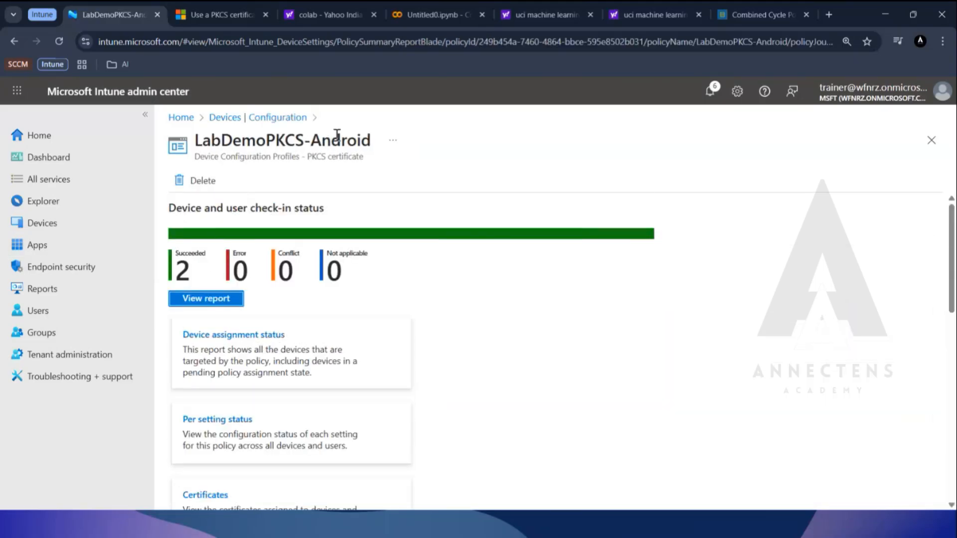
left_click(229, 299)
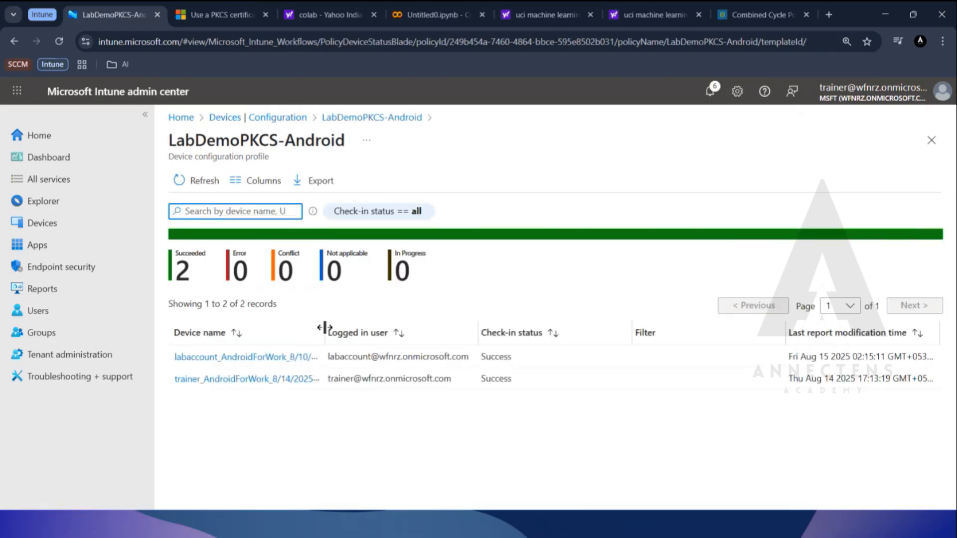
Widen the report's Device name column and highlight the AndroidForWork device dated 8/14/2025.
left_click_drag(325, 328, 375, 329)
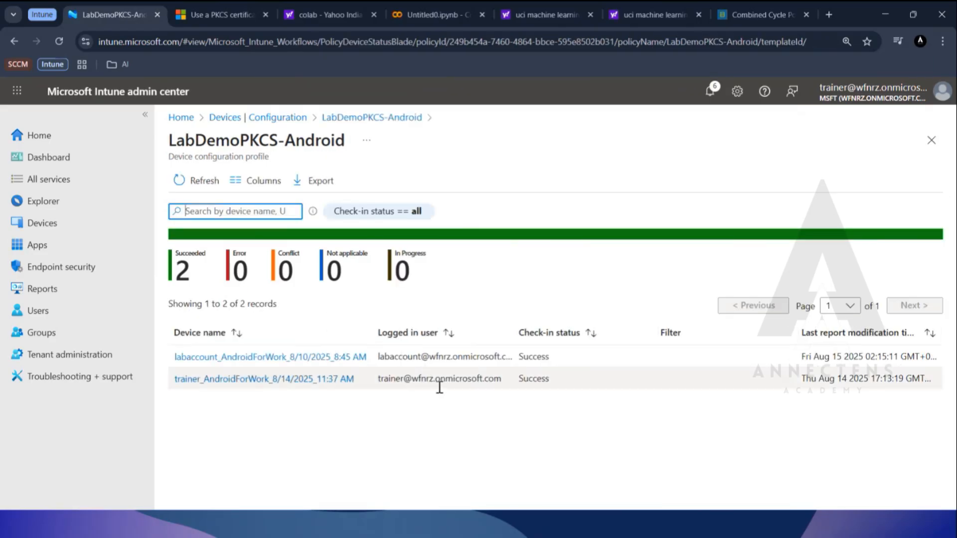
left_click_drag(170, 360, 169, 394)
left_click(338, 421)
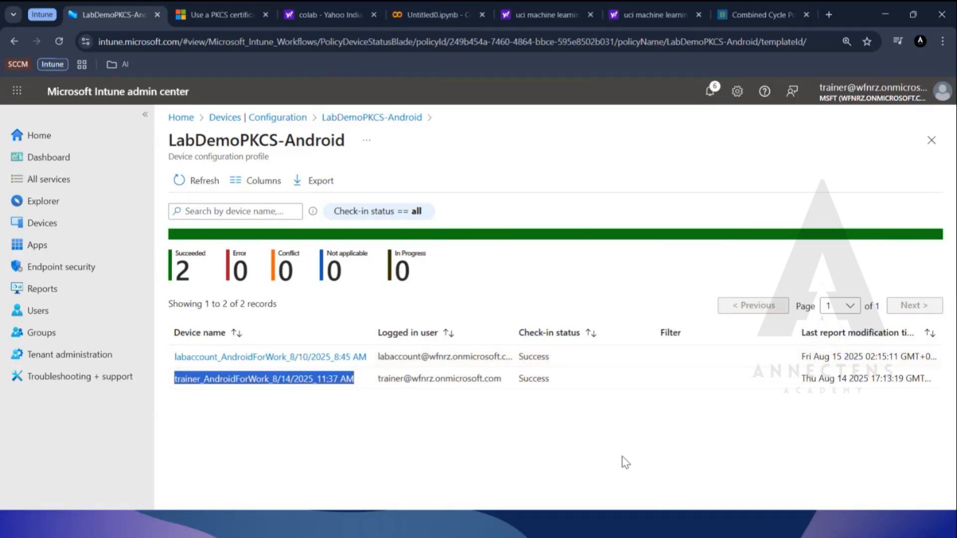
Launch Android Studio, and return to the device configuration policies list in Intune.
key("super")
mouse_move(584, 531)
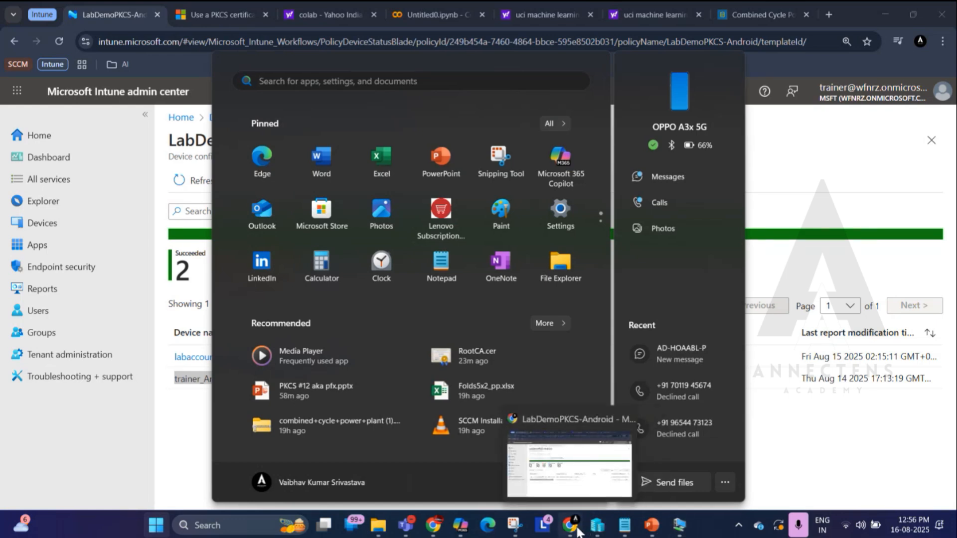
scroll(441, 269, "down", 2)
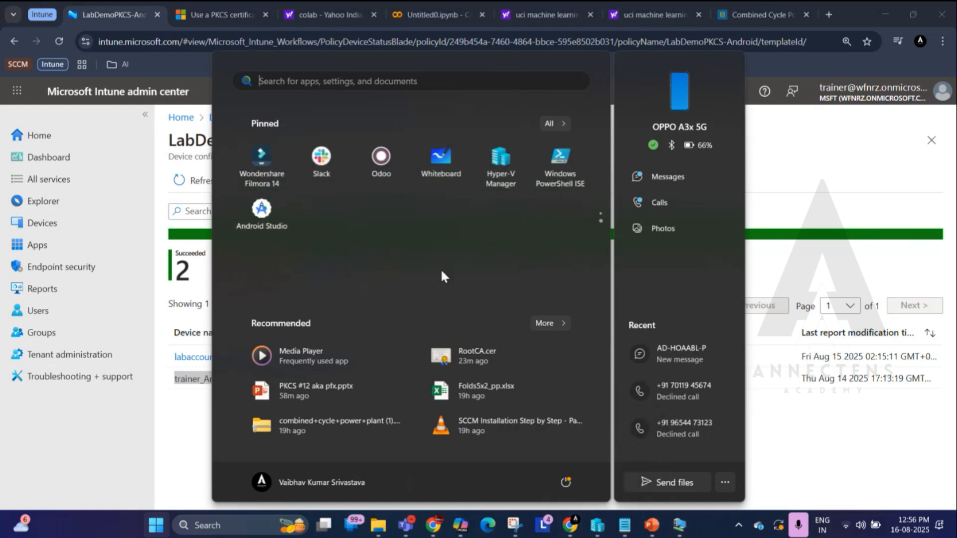
left_click(267, 215)
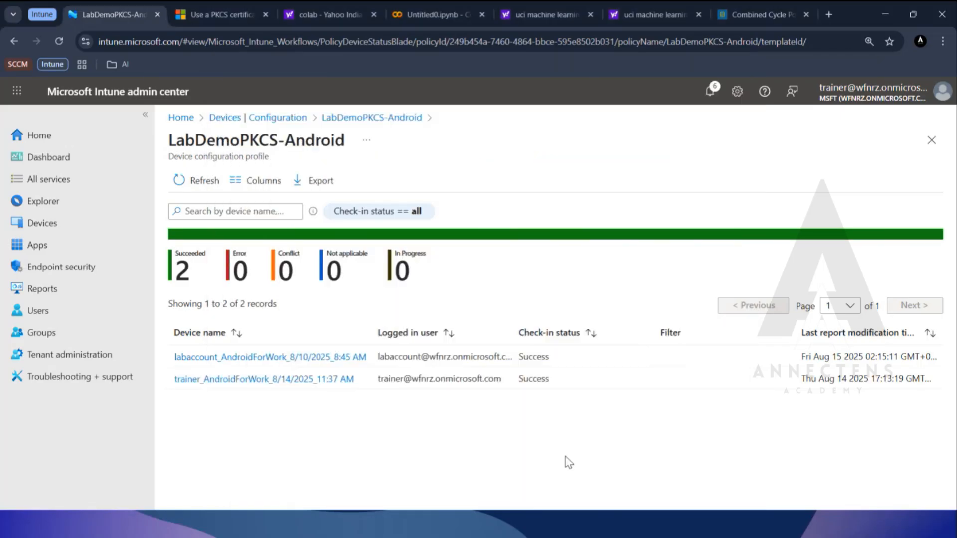
left_click(327, 119)
left_click(291, 119)
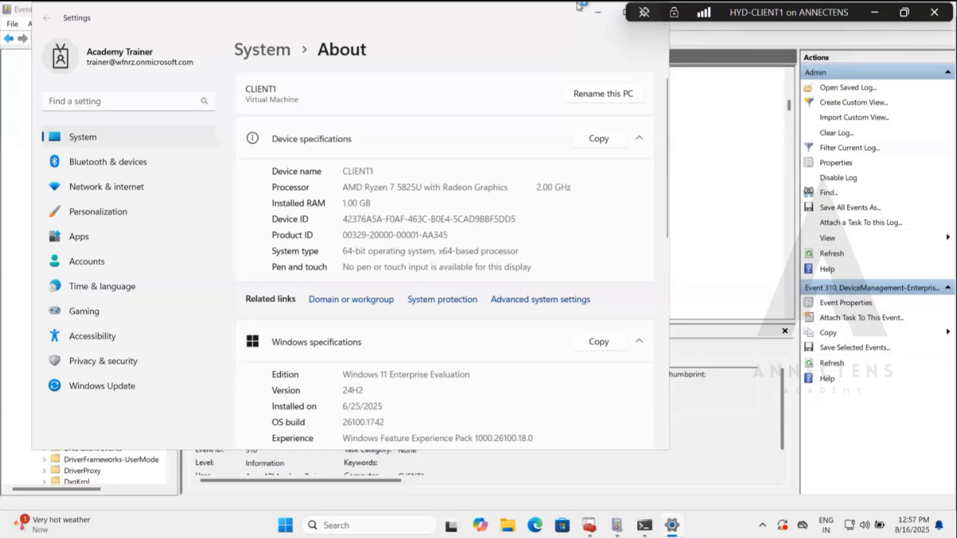
On CLIENT1, open the Computer Name/Domain Changes settings to check its domain or workgroup membership.
left_click(523, 301)
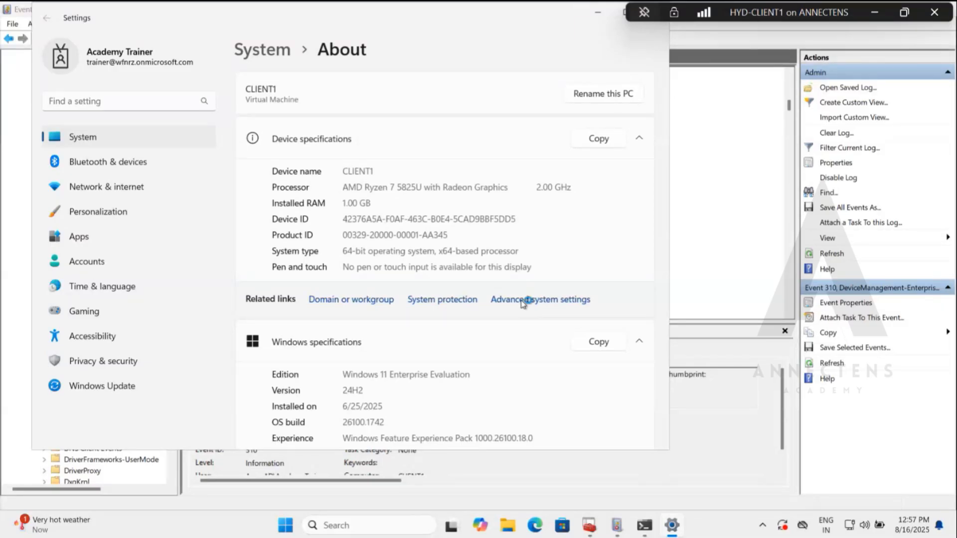
left_click(64, 49)
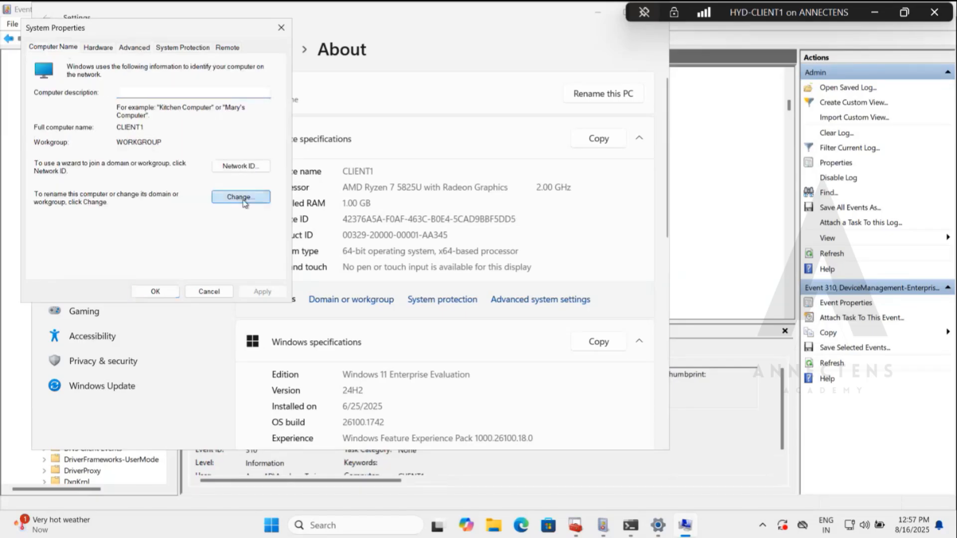
left_click(237, 199)
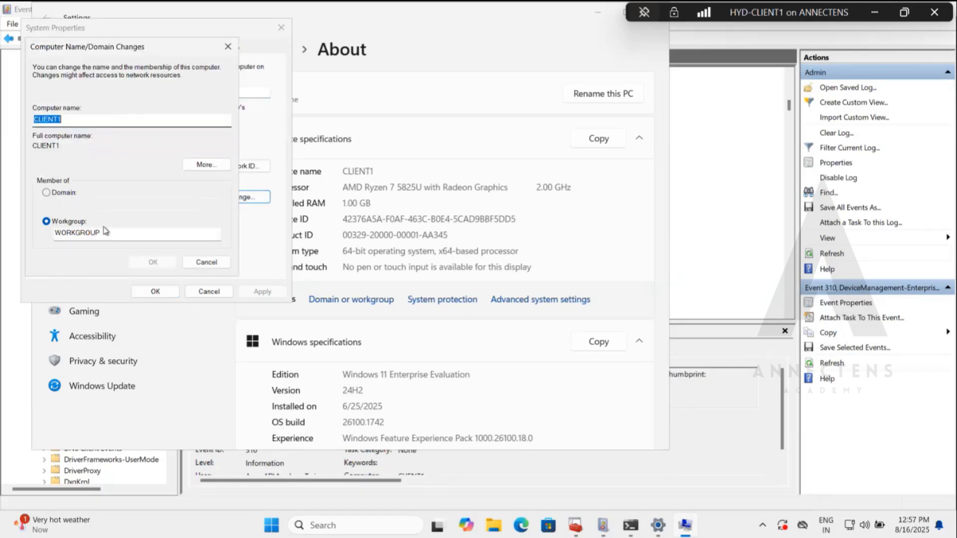
Dismiss the computer name and system properties dialogs without changes, and open the MSFT management info for the connected work or school account.
left_click(202, 264)
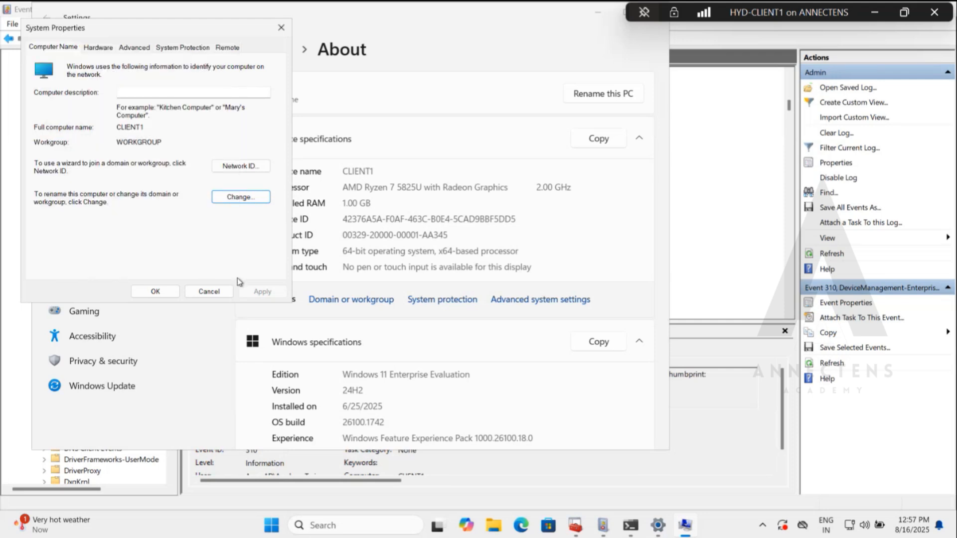
left_click(209, 291)
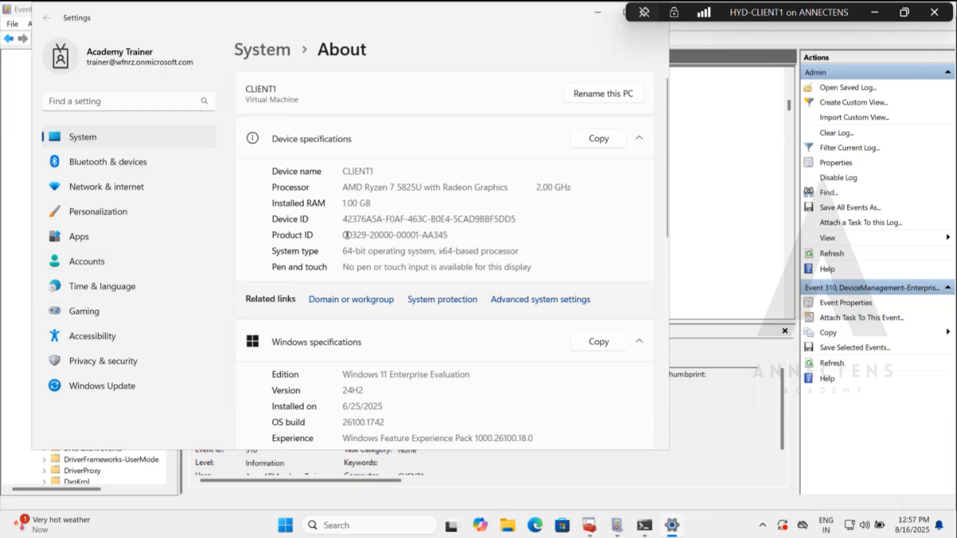
left_click(112, 260)
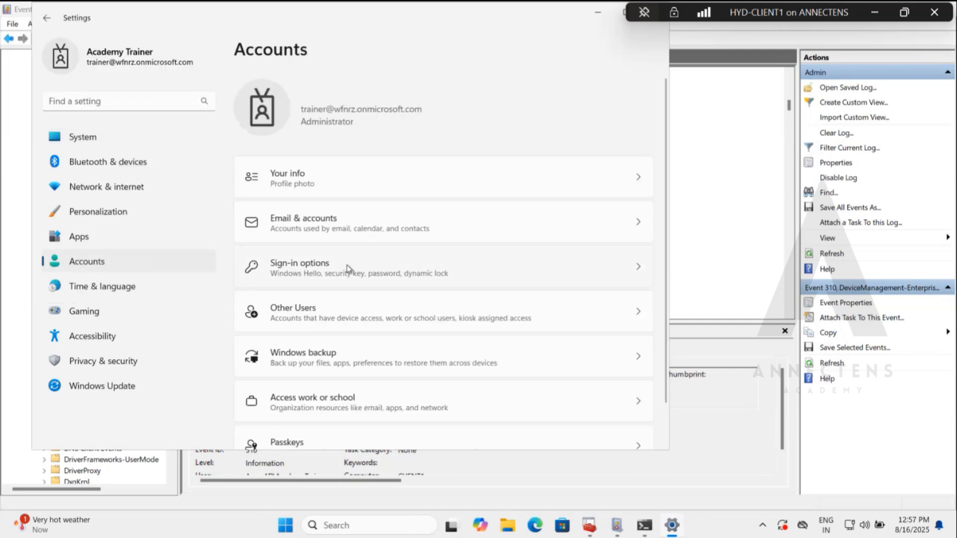
scroll(349, 274, "down", 2)
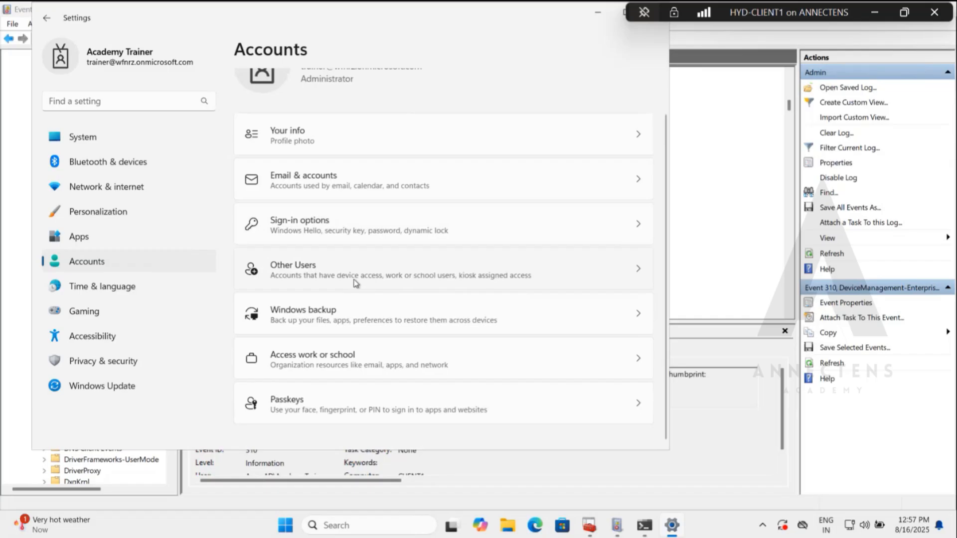
left_click(370, 365)
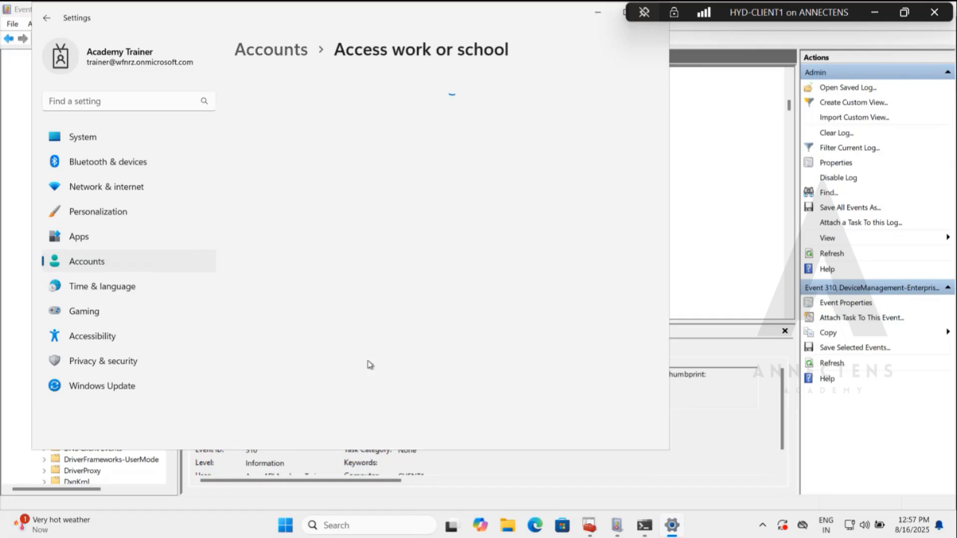
left_click(496, 173)
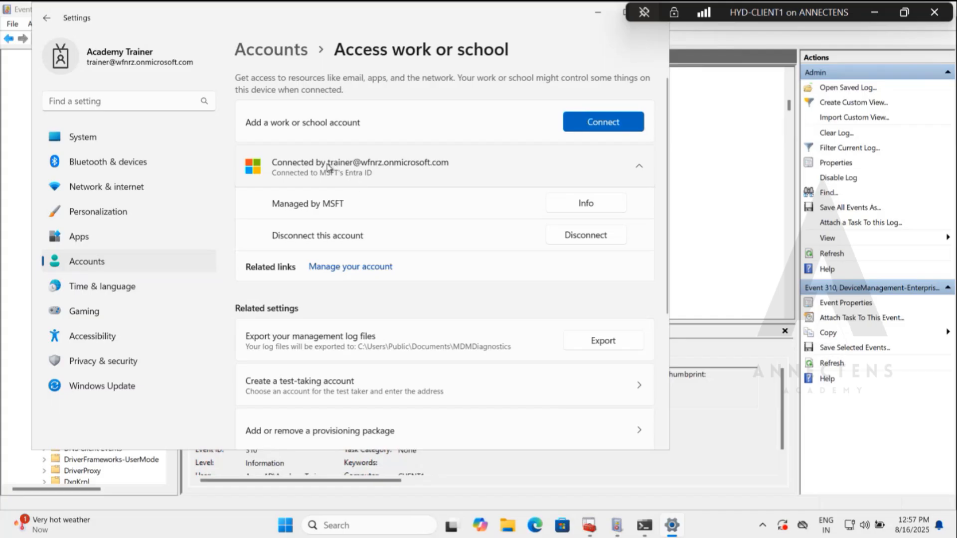
left_click(584, 205)
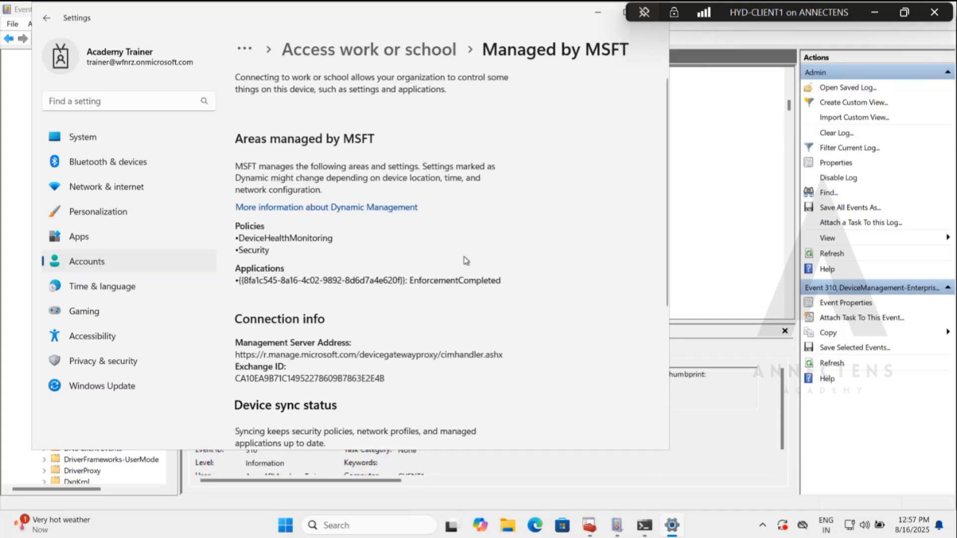
Examine the managed policies, applications, connection info and device sync status on the Managed by MSFT page, and minimize Settings.
scroll(467, 261, "down", 5)
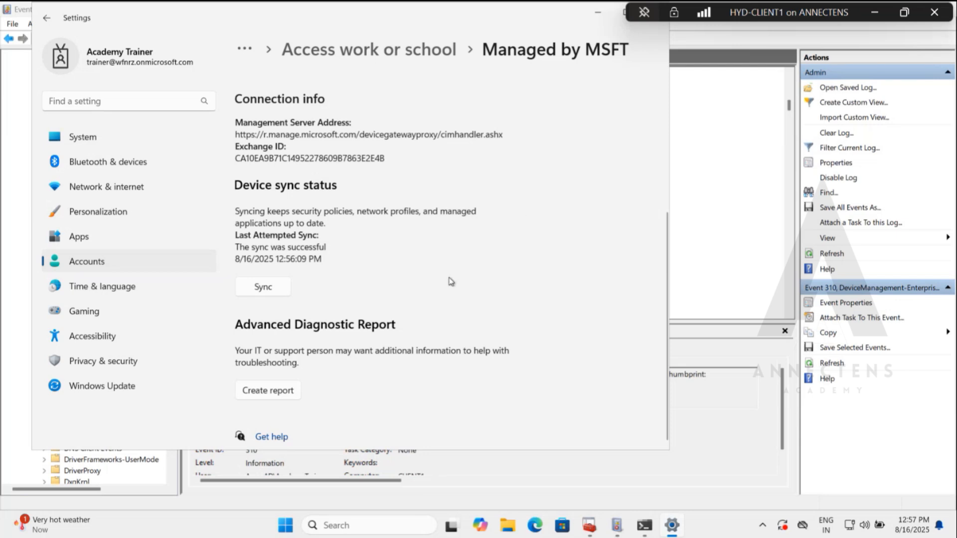
scroll(451, 282, "up", 5)
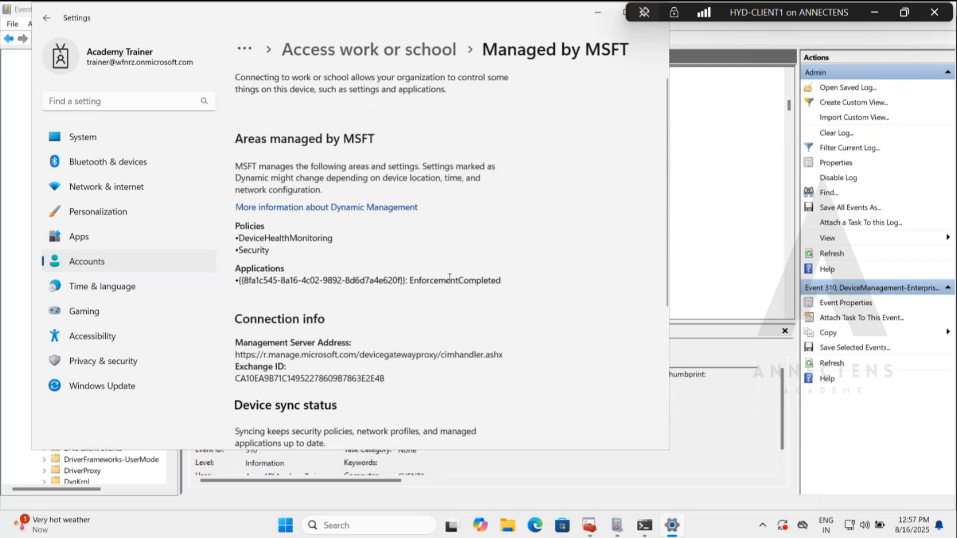
scroll(451, 282, "down", 5)
scroll(451, 282, "up", 1)
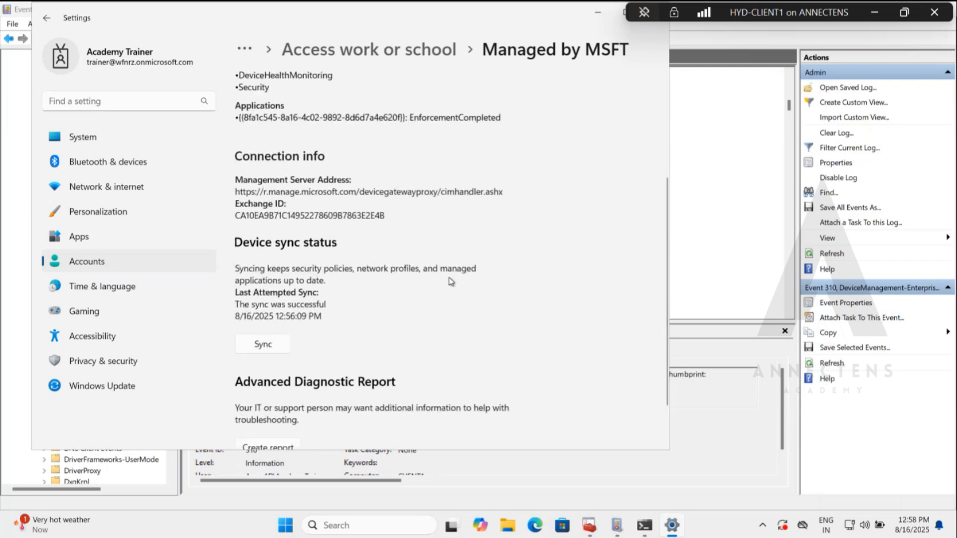
scroll(451, 282, "up", 4)
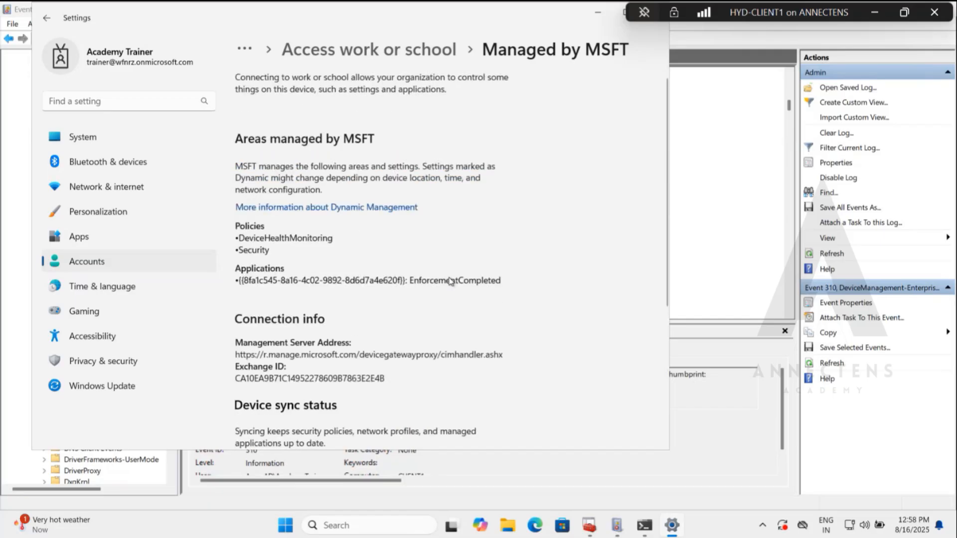
scroll(450, 278, "down", 2)
scroll(450, 278, "down", 3)
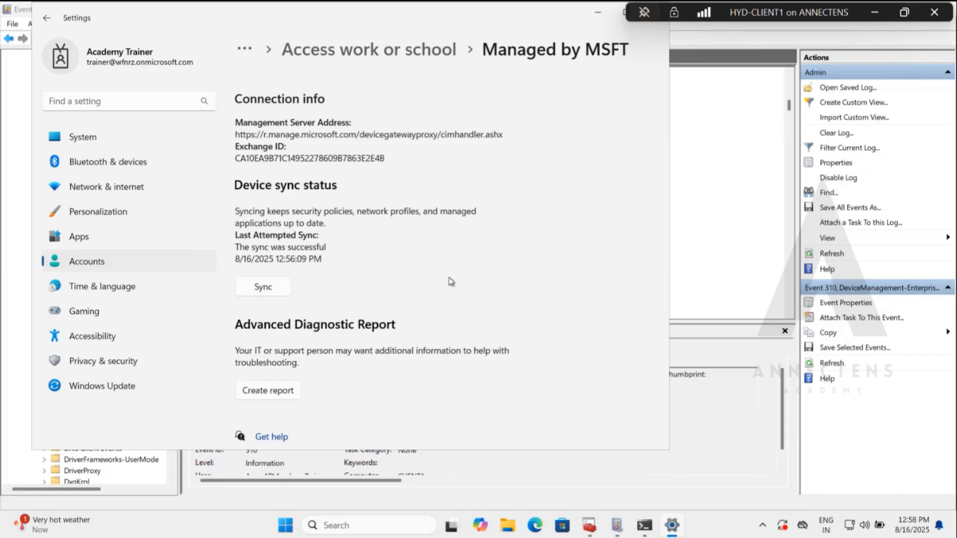
scroll(451, 282, "up", 5)
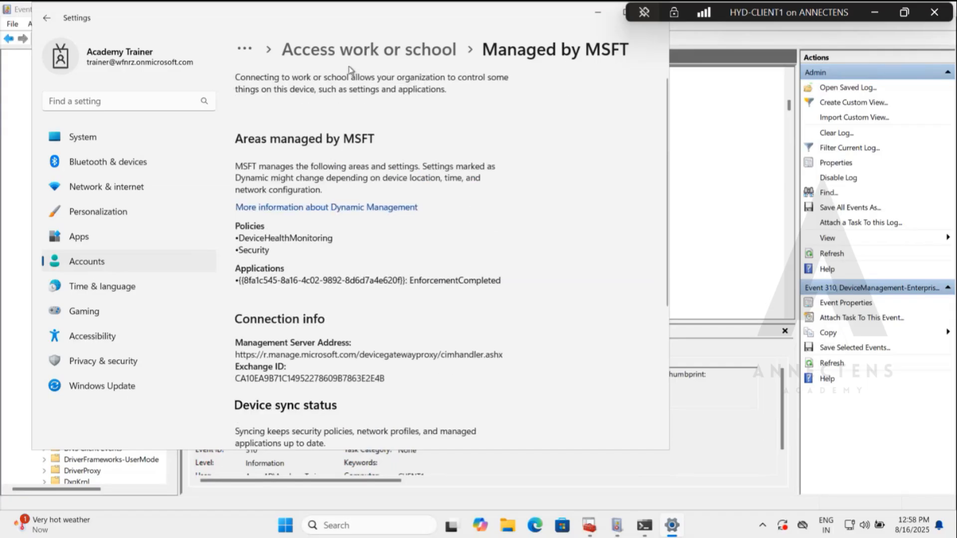
left_click_drag(429, 13, 450, 95)
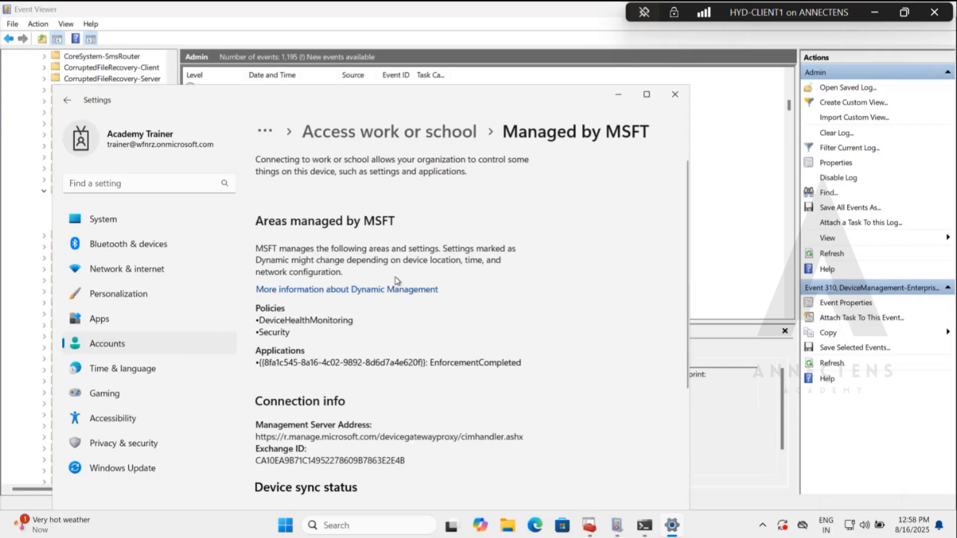
scroll(441, 351, "down", 5)
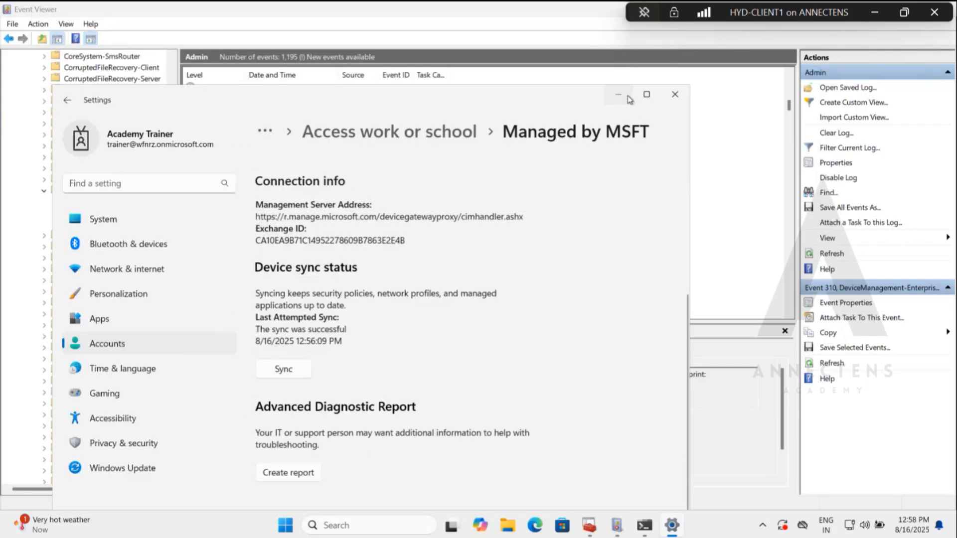
left_click(618, 95)
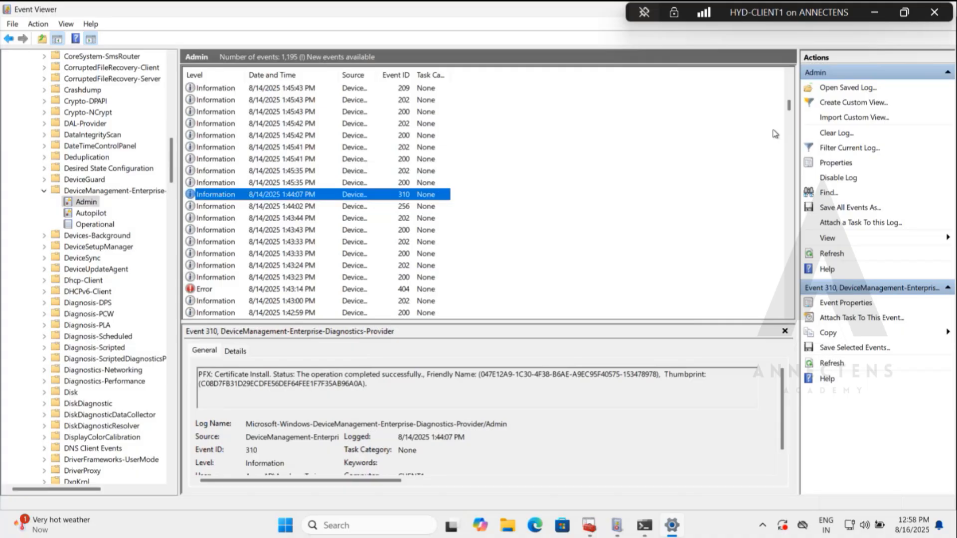
Bring up the existing Console1 certificates console and close it without saving.
left_click(593, 531)
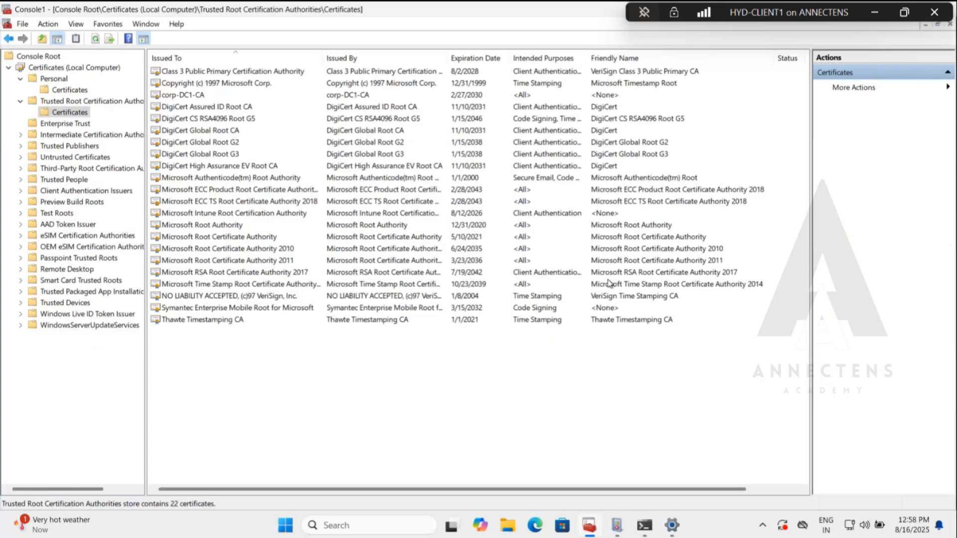
right_click(237, 11)
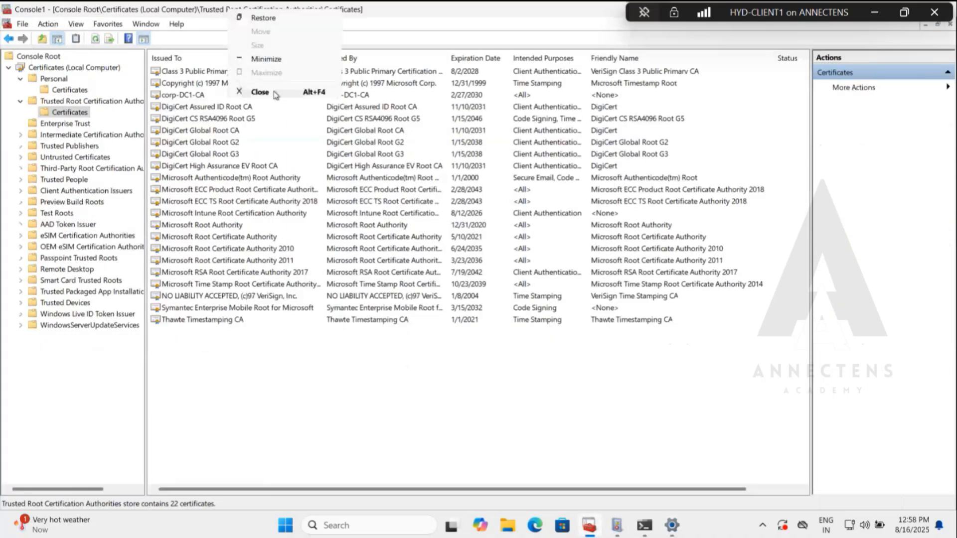
left_click(272, 91)
left_click(483, 292)
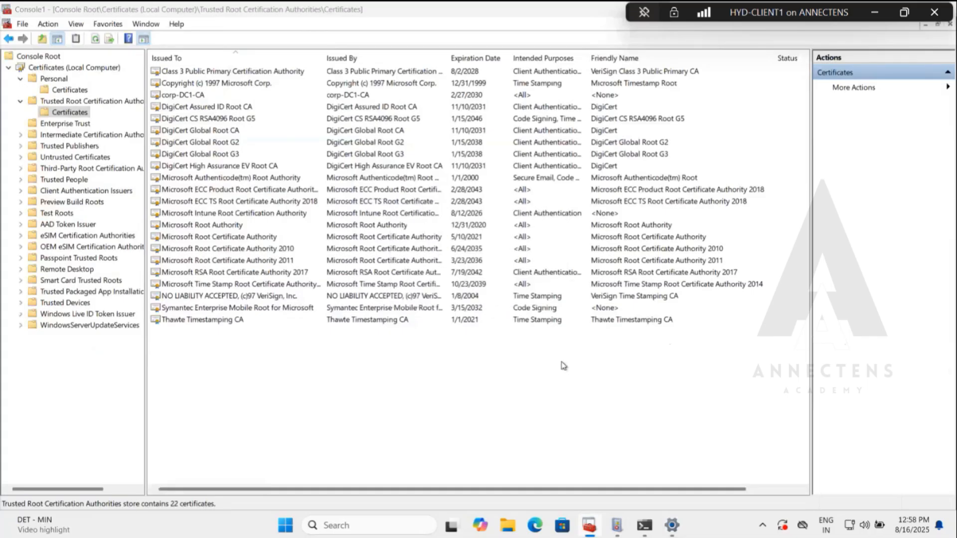
Launch a new mmc console and add the Certificates snap-in for the computer account on the local computer.
key("super+r")
type("mm")
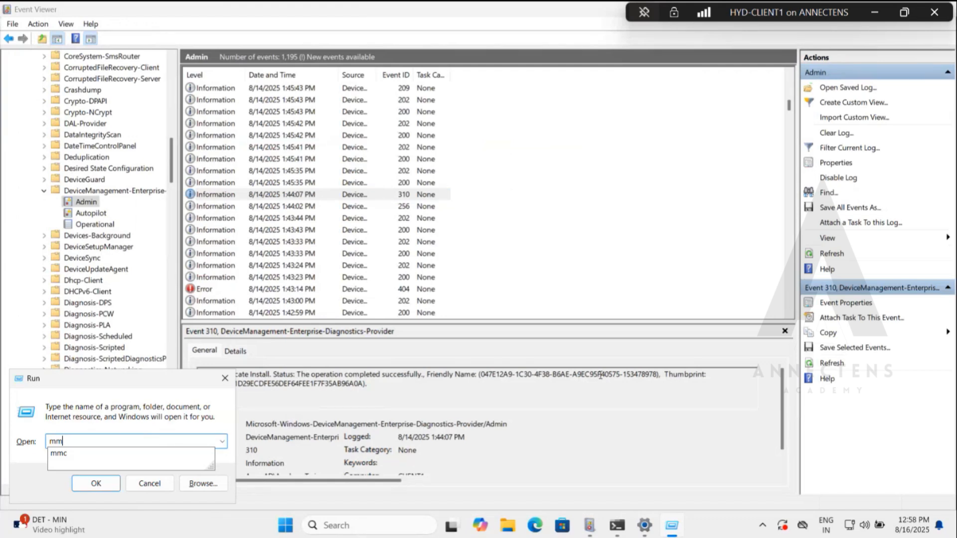
type("c")
key("Return")
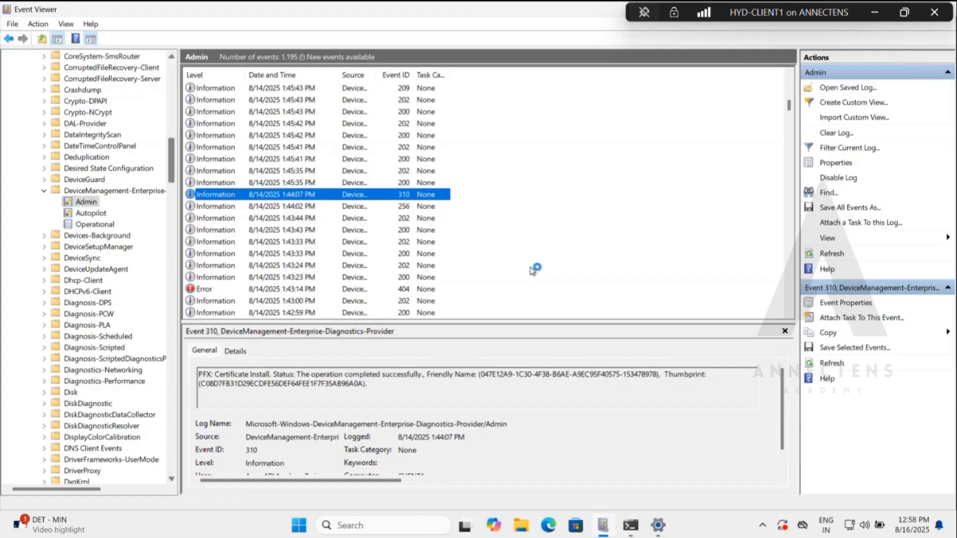
left_click(96, 94)
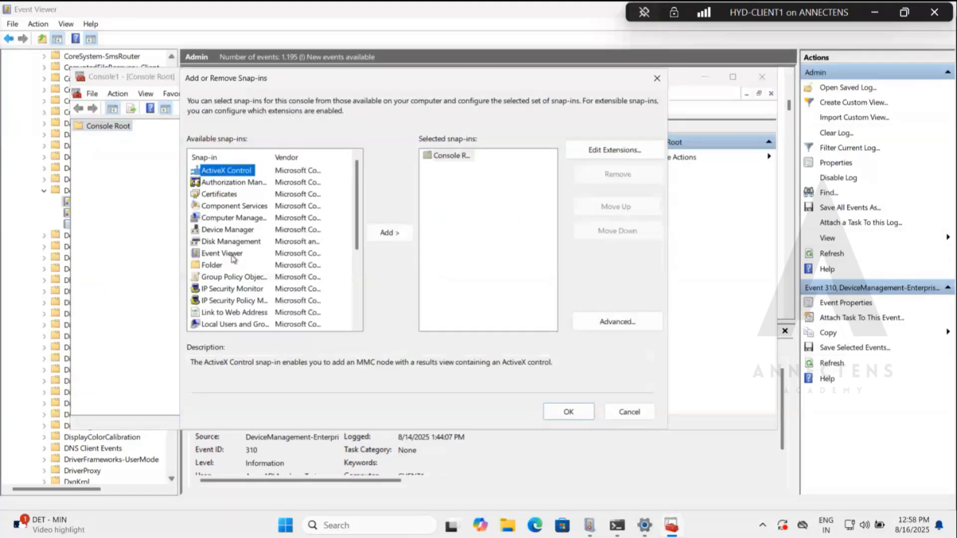
double_click(220, 194)
left_click(216, 157)
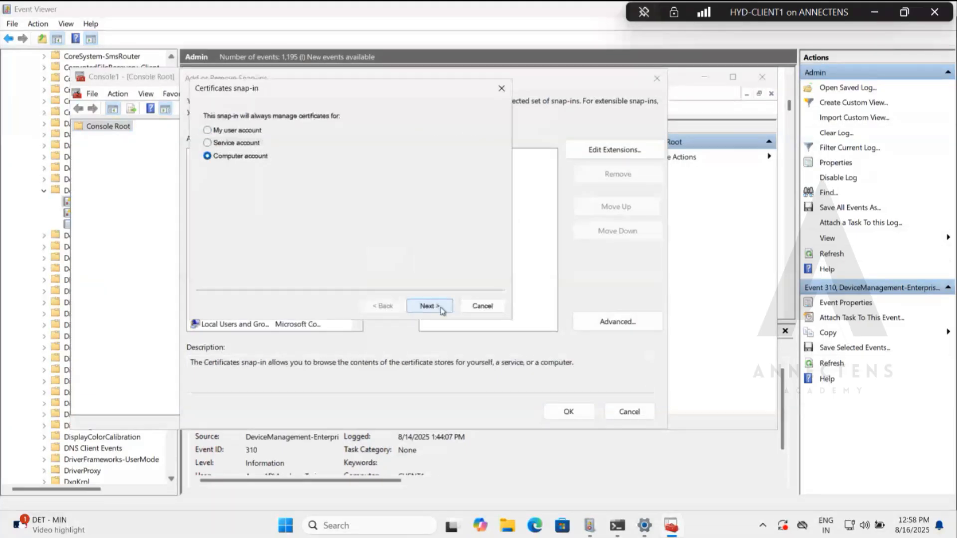
left_click(429, 306)
left_click(429, 306)
key("Return")
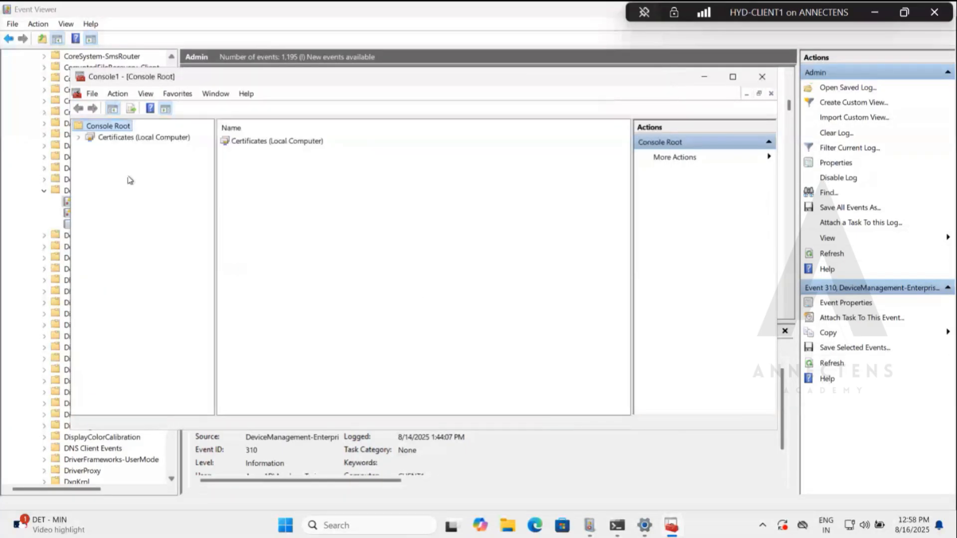
View the local computer's Personal certificates, select corp-DC1-CA in the Trusted Root Certification Authorities store, and minimize the console.
left_click(78, 139)
left_click(91, 150)
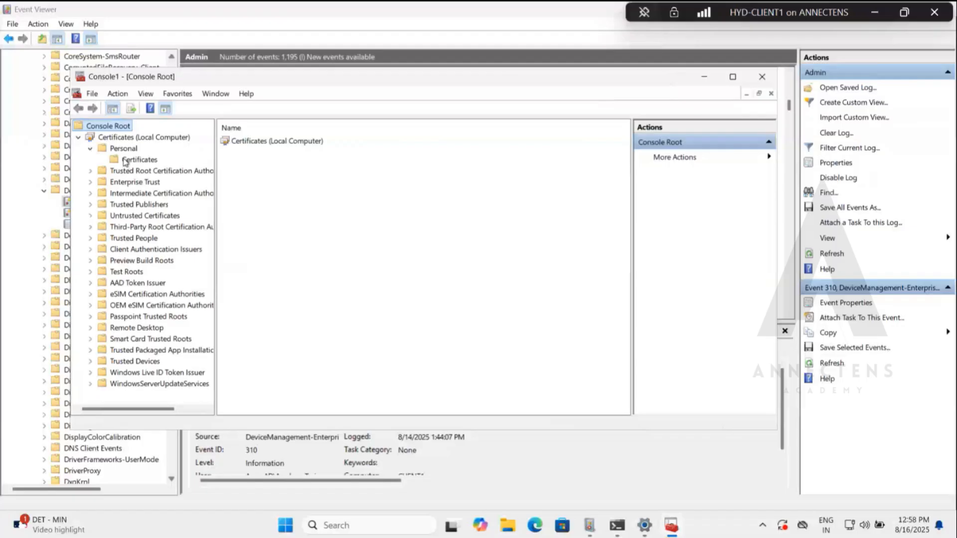
left_click(131, 161)
left_click(90, 170)
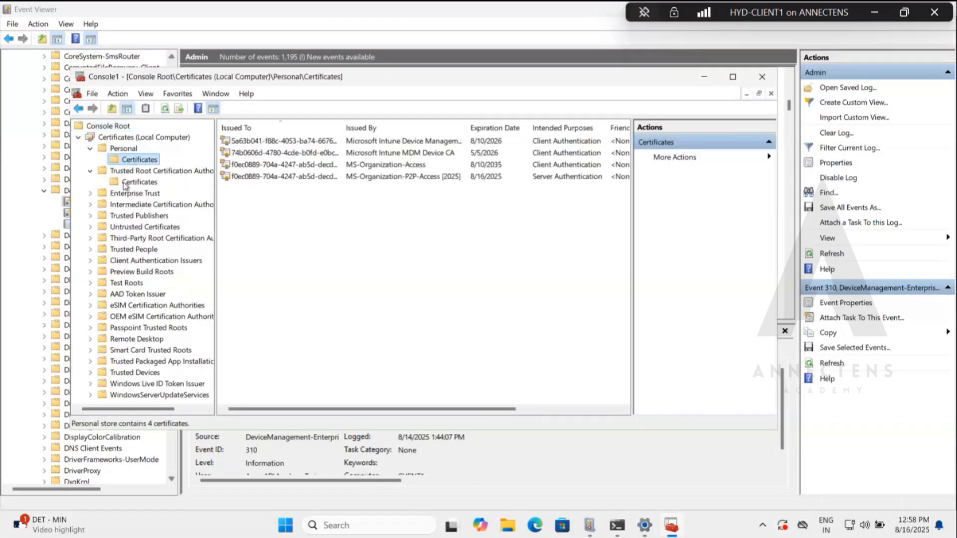
left_click(127, 183)
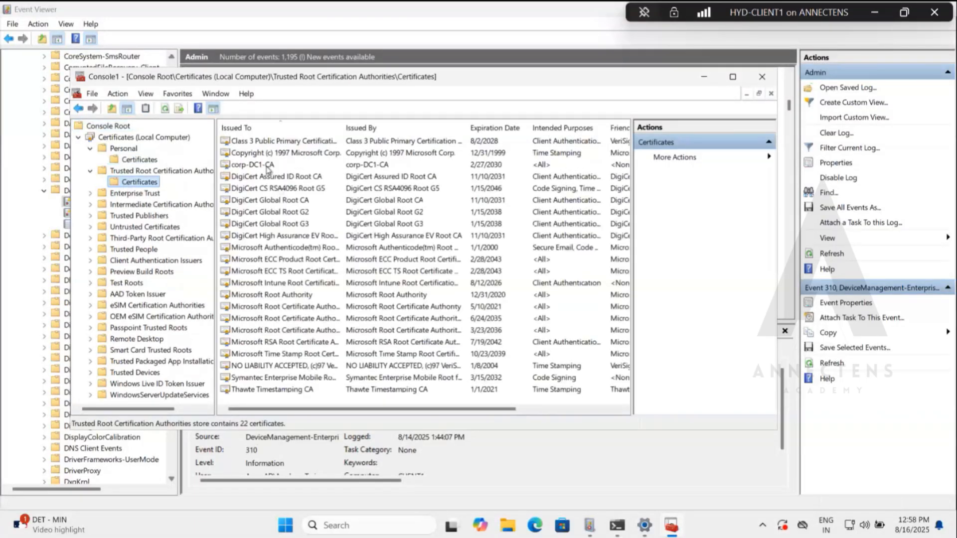
left_click(351, 164)
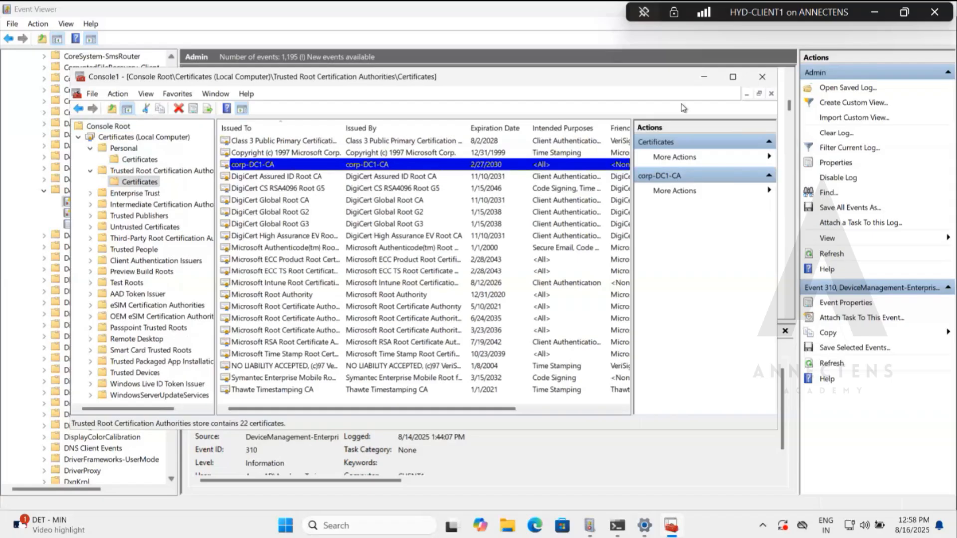
left_click(703, 78)
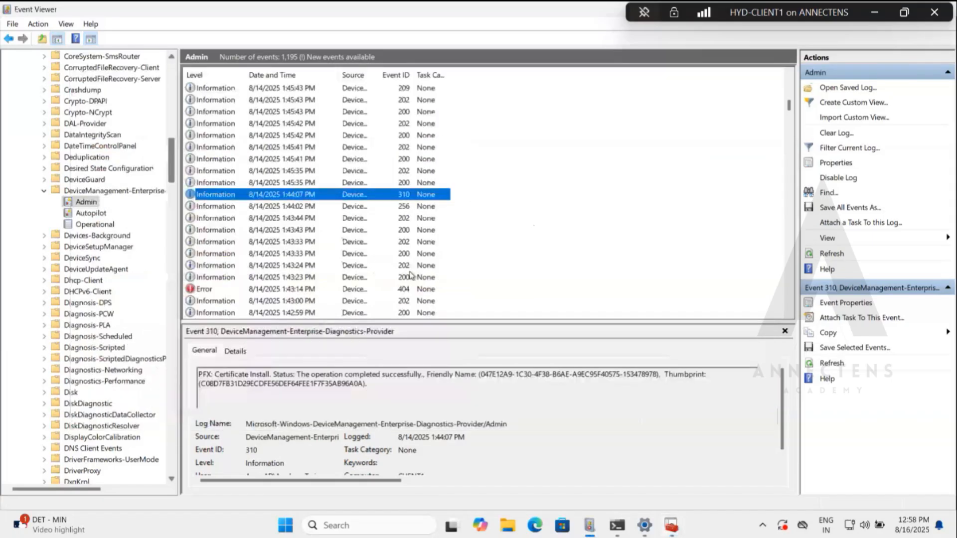
Collapse Applications and Services Logs, re-expand it down to the Microsoft > Windows folder, and widen the console tree.
scroll(113, 204, "up", 20)
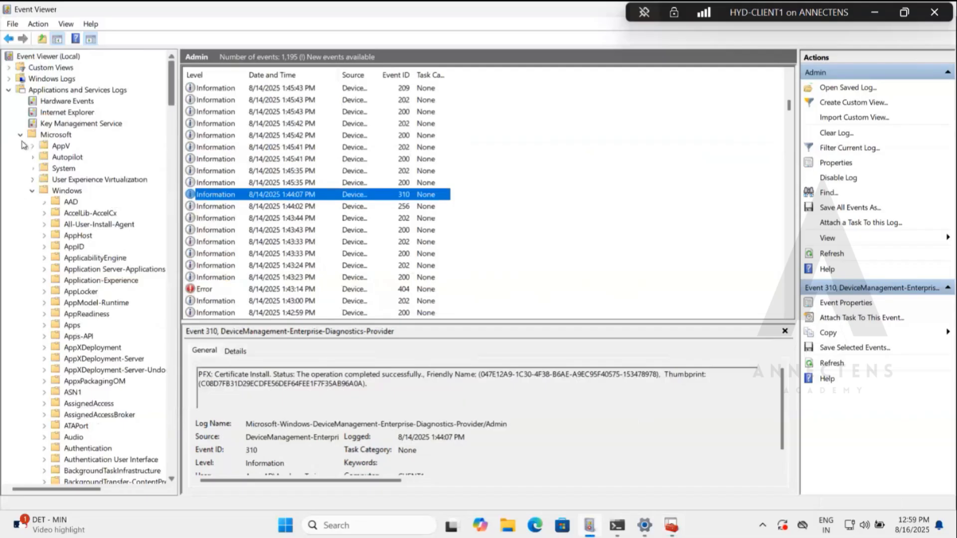
scroll(63, 330, "down", 9)
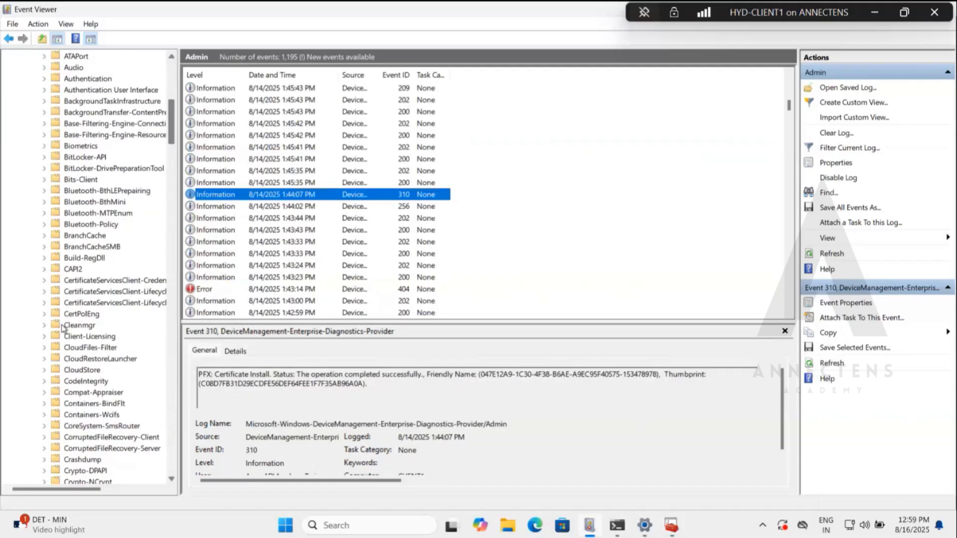
scroll(63, 330, "up", 9)
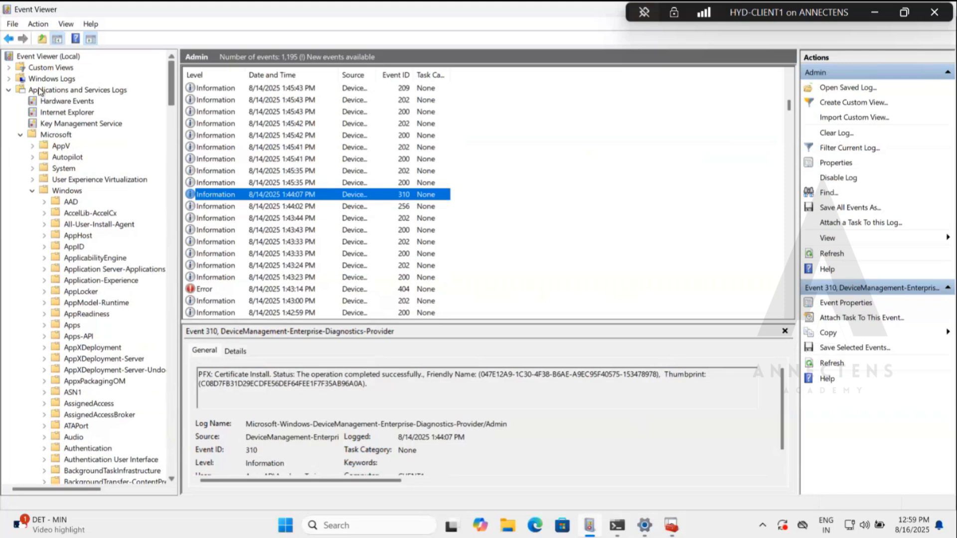
left_click(20, 135)
left_click(8, 90)
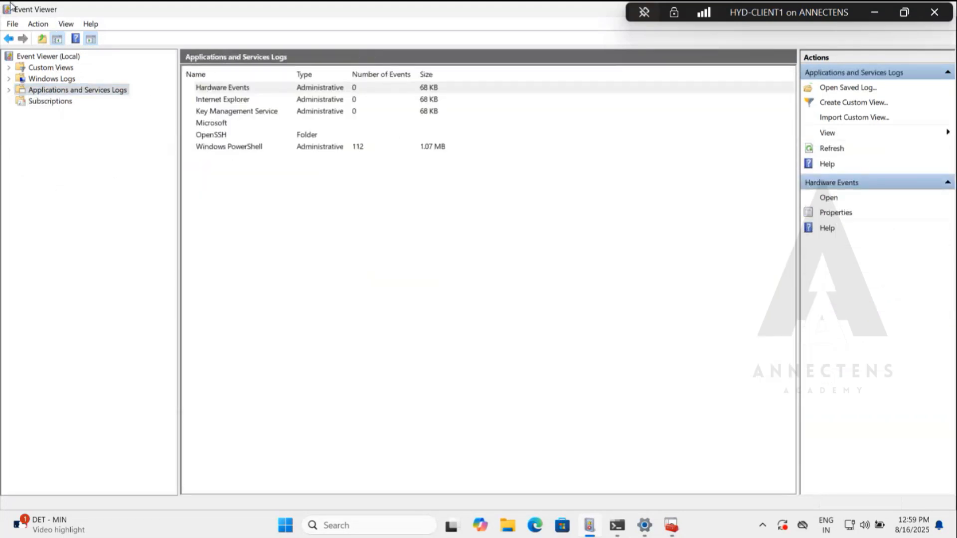
left_click(9, 90)
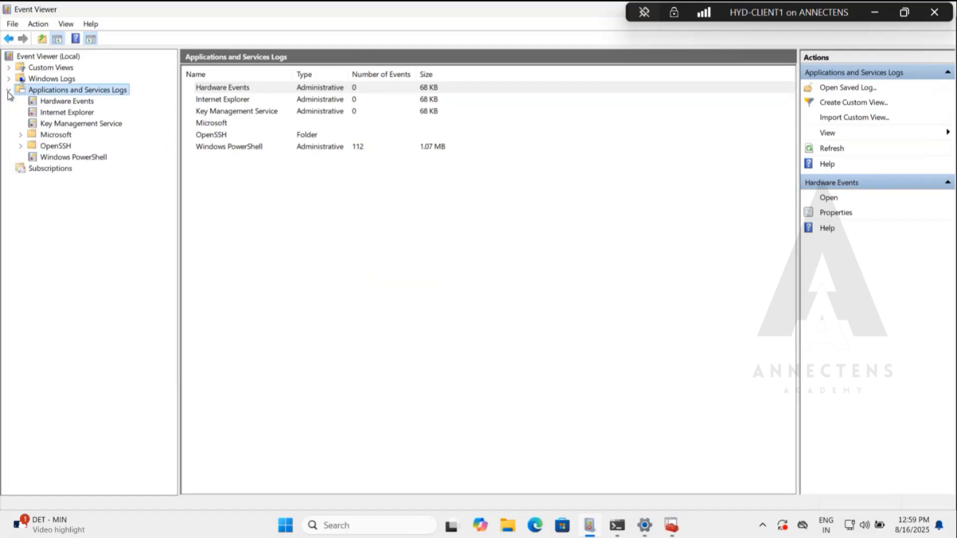
left_click(21, 136)
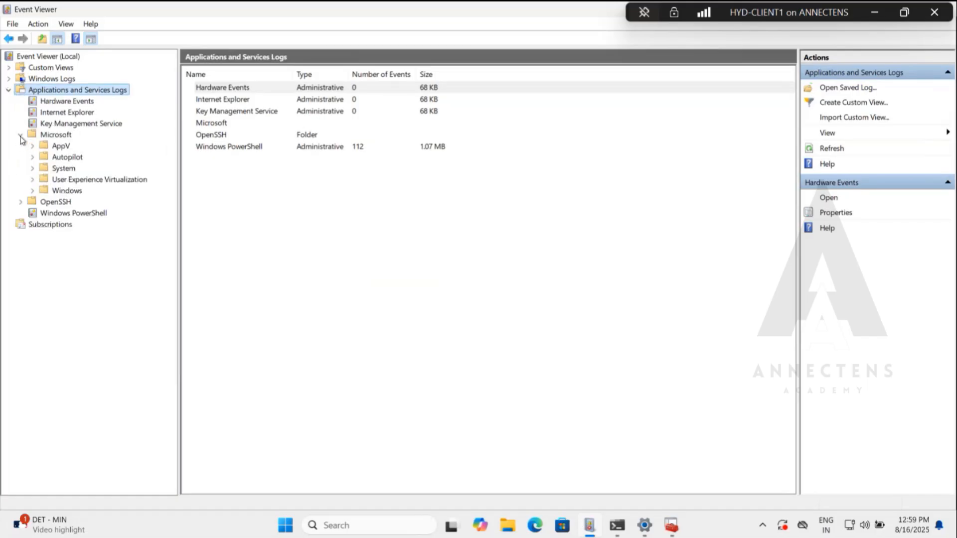
left_click(33, 192)
scroll(124, 294, "down", 8)
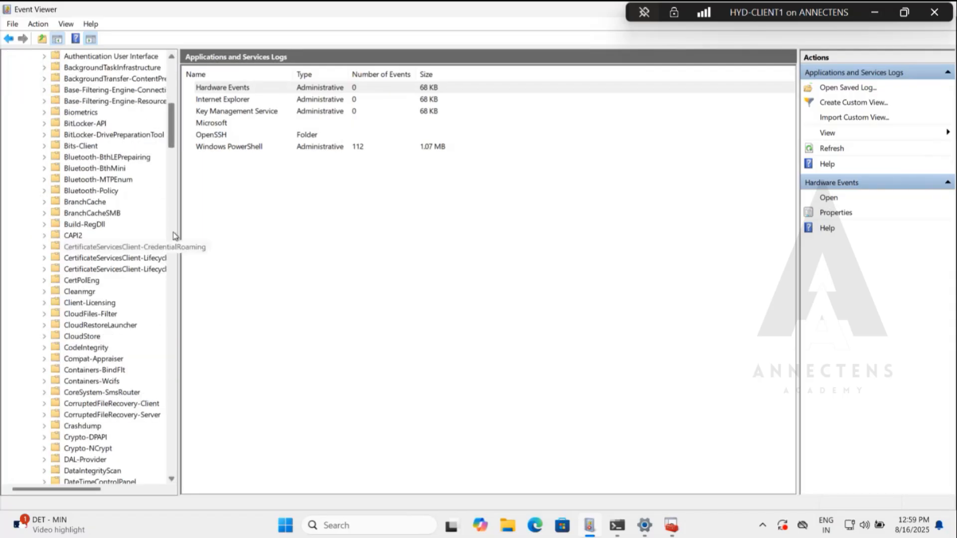
left_click_drag(179, 225, 289, 223)
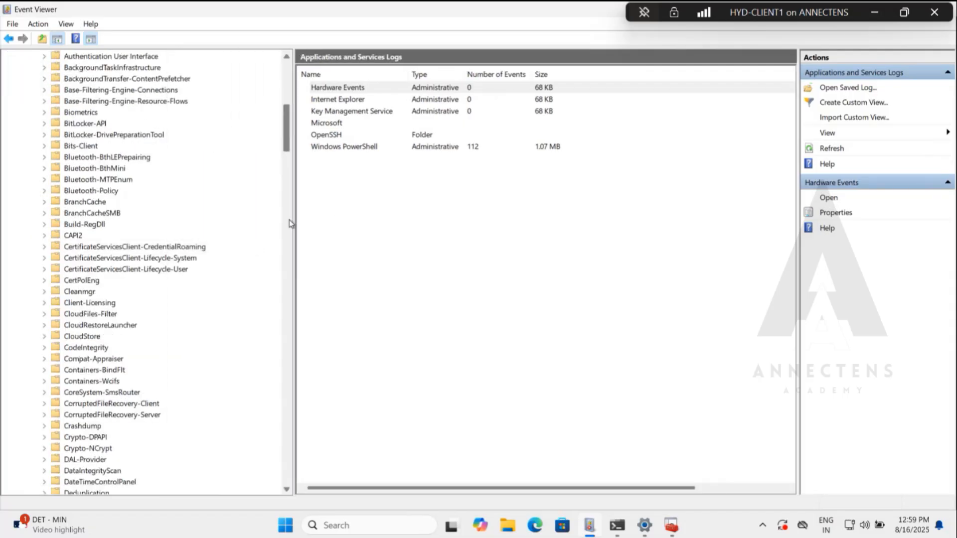
View the Operational log under CertificateServicesClient-Lifecycle-User.
scroll(171, 271, "down", 5)
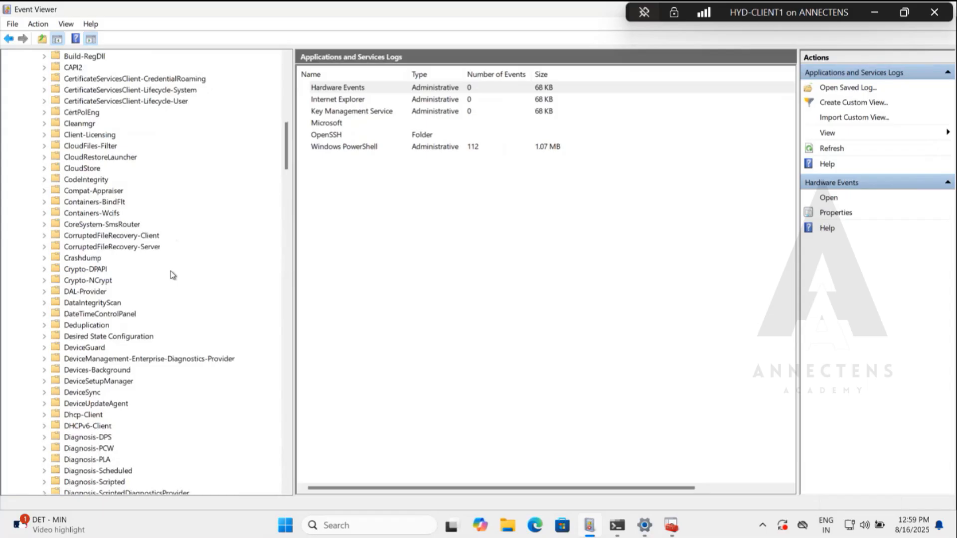
scroll(170, 271, "down", 2)
scroll(170, 271, "up", 5)
left_click(45, 202)
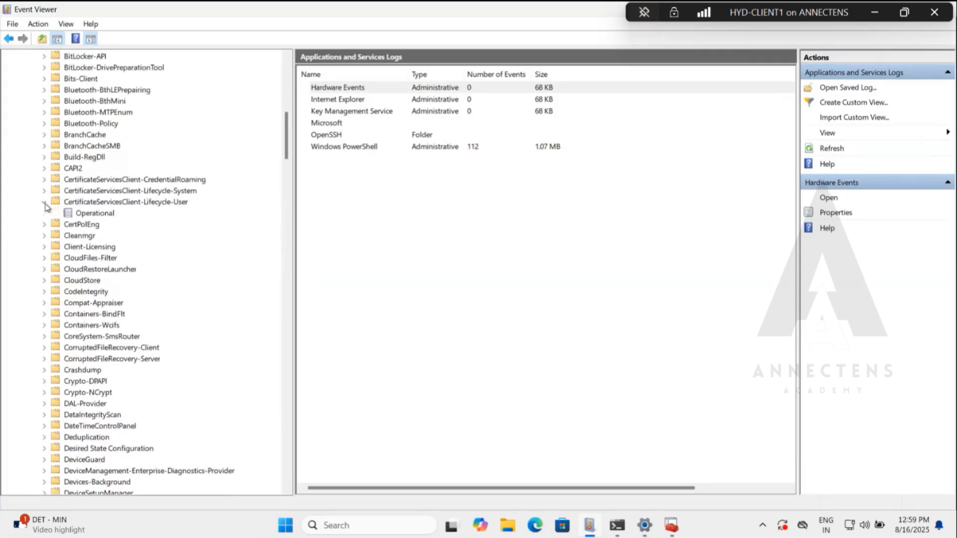
left_click(79, 214)
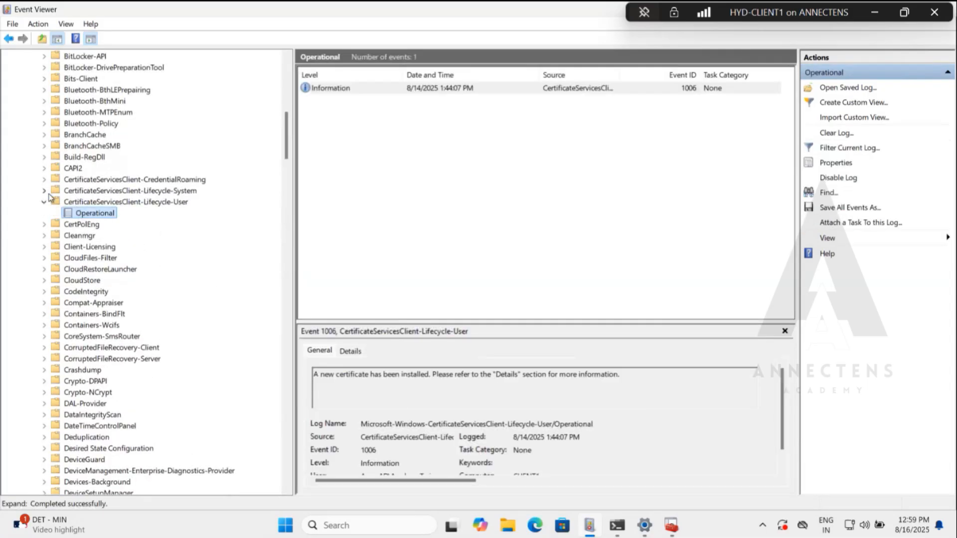
Expand the CertificateServicesClient Lifecycle-System and CredentialRoaming folders to check their logs, and collapse all three CertificateServicesClient folders.
left_click(44, 192)
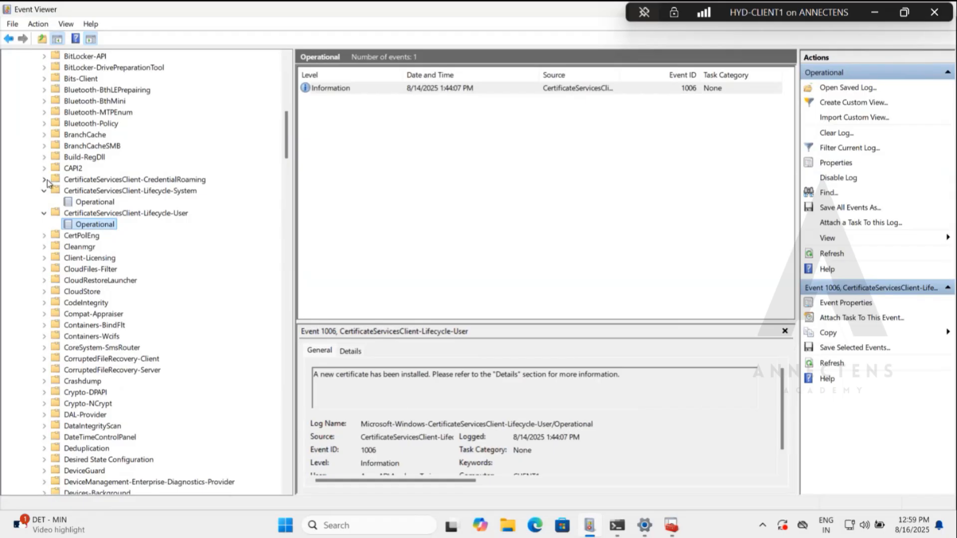
left_click(45, 180)
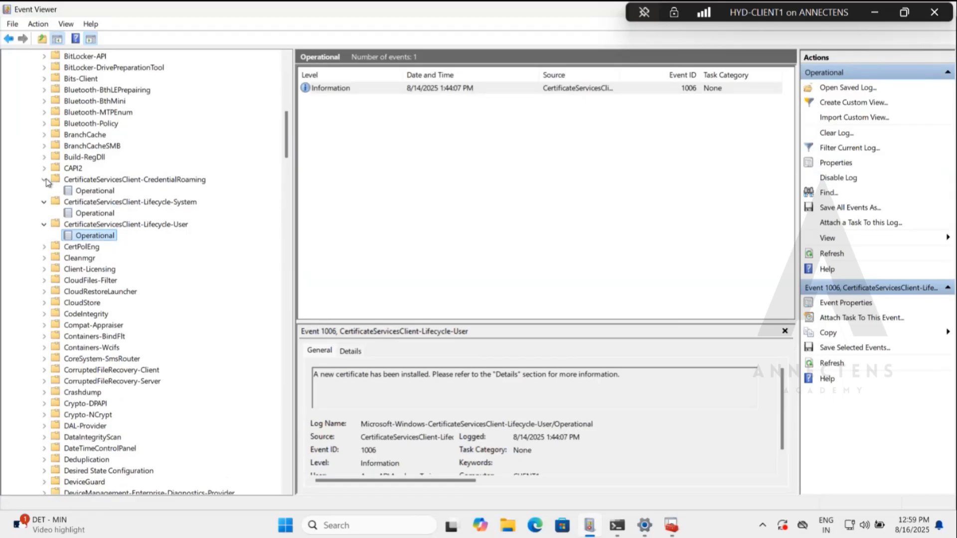
left_click(45, 180)
left_click(45, 191)
left_click(44, 202)
Look through the Windows log folders and open the Admin log under DeviceManagement-Enterprise-Diagnostics-Provider.
scroll(144, 299, "down", 4)
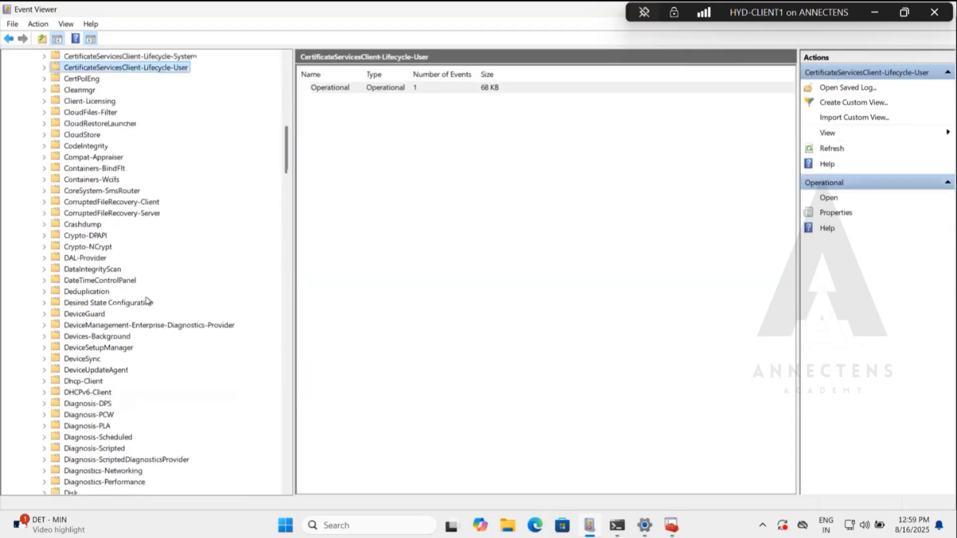
scroll(165, 297, "down", 16)
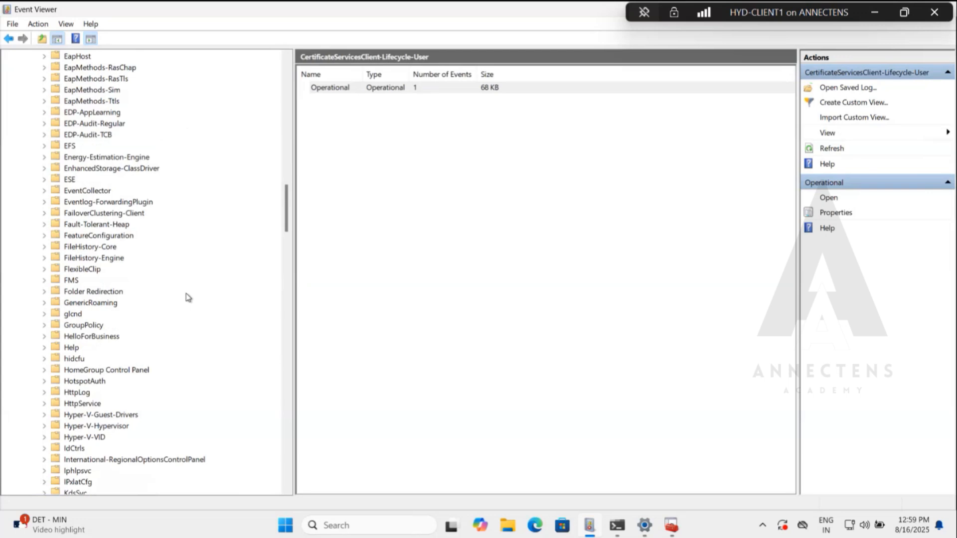
scroll(188, 298, "down", 20)
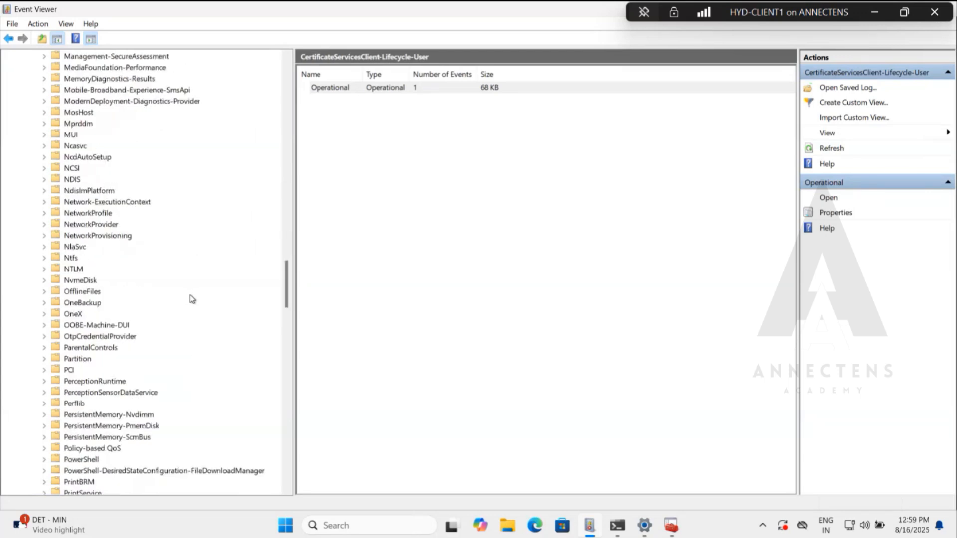
scroll(190, 299, "down", 13)
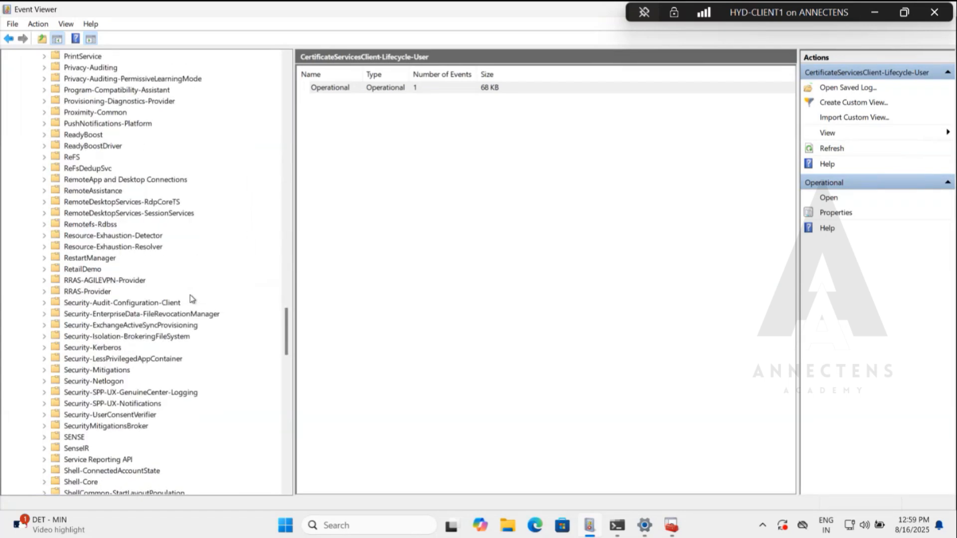
scroll(190, 298, "down", 20)
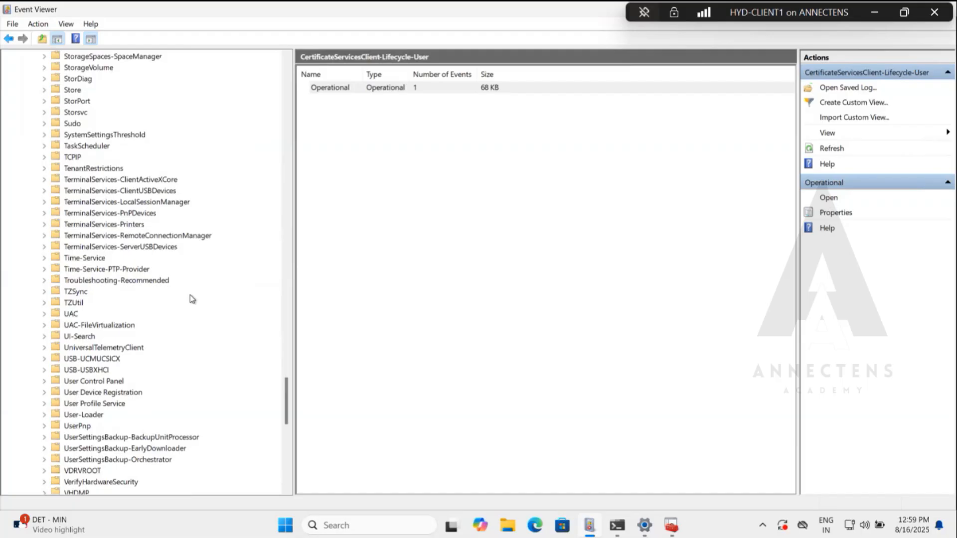
scroll(191, 299, "down", 6)
scroll(192, 299, "up", 20)
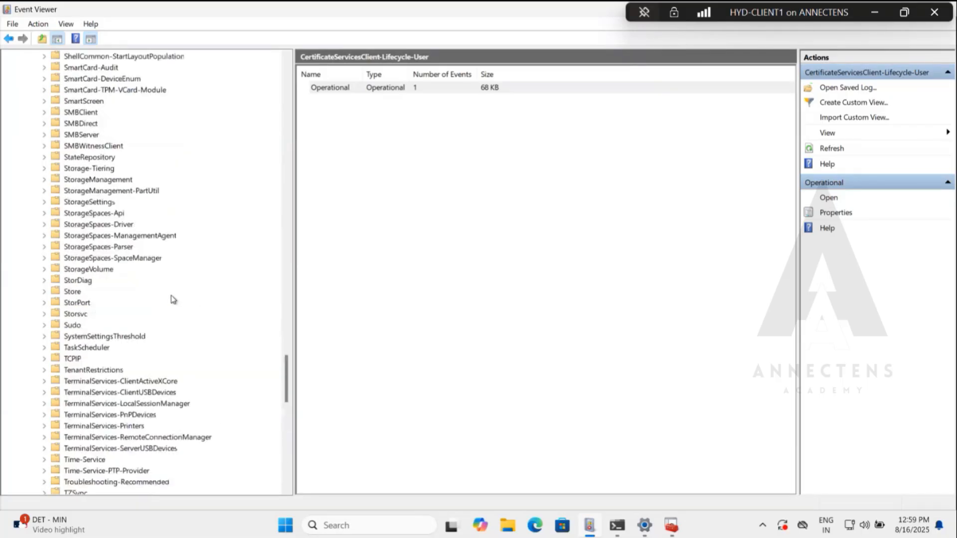
scroll(137, 294, "up", 20)
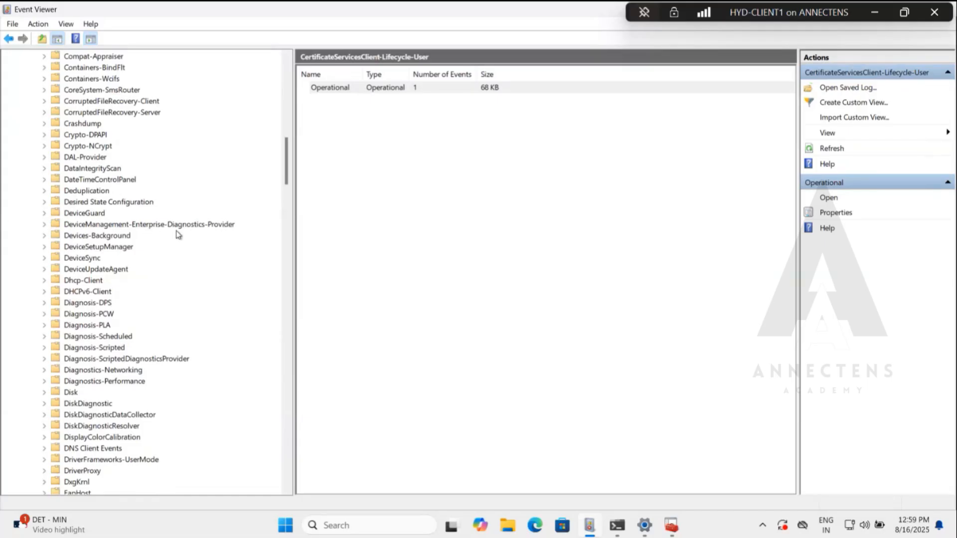
left_click(44, 225)
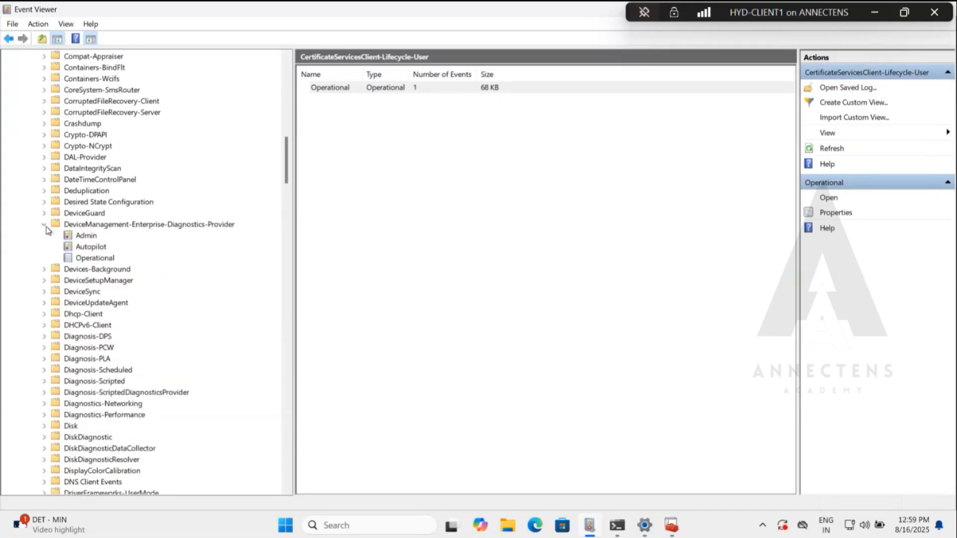
left_click(88, 236)
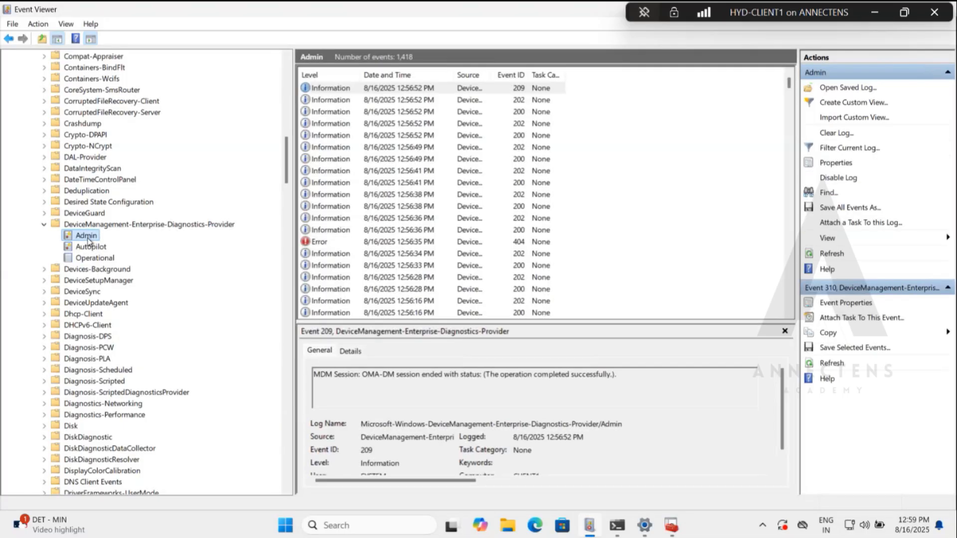
Look through the Admin log's events and switch to the Operational log of DeviceManagement-Enterprise-Diagnostics-Provider.
left_click(347, 219)
scroll(347, 220, "down", 8)
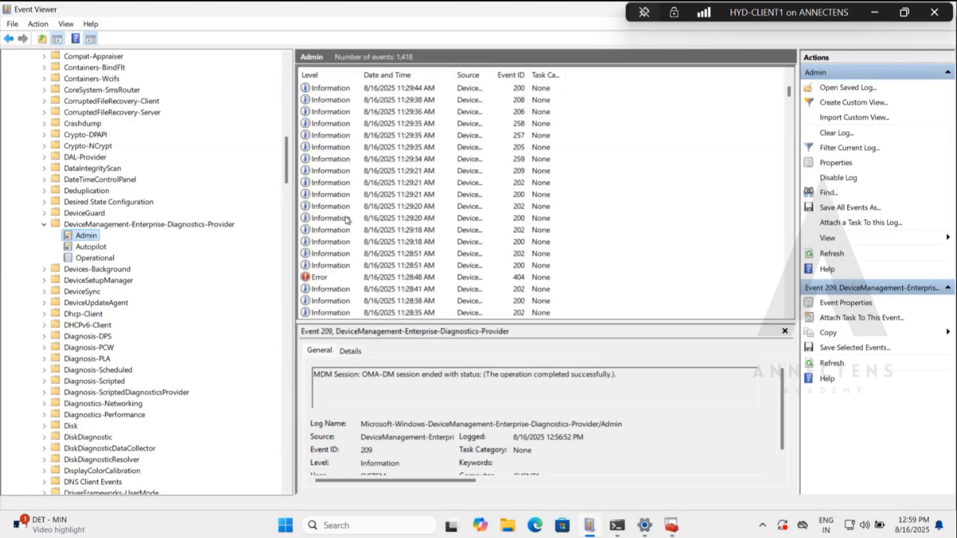
left_click(94, 258)
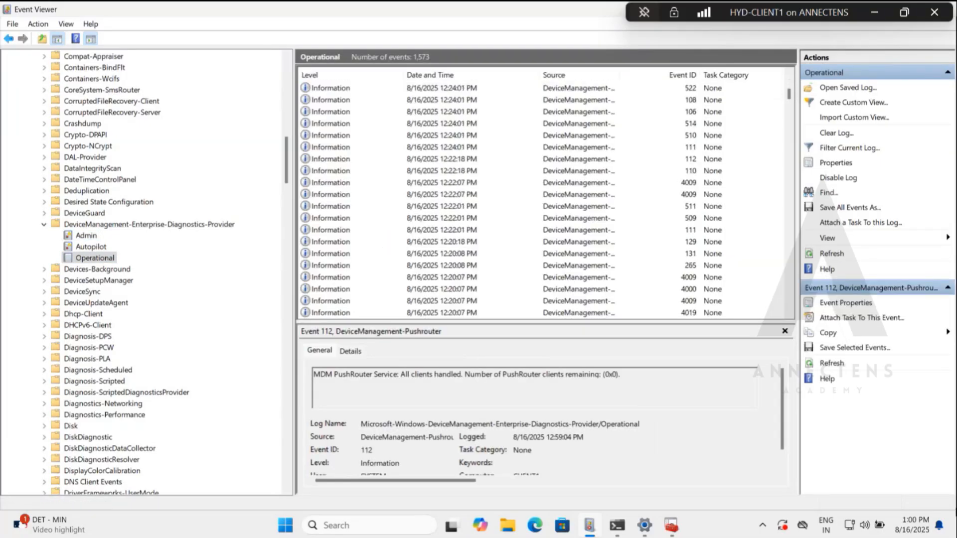
left_click(907, 529)
left_click(907, 528)
left_click(908, 527)
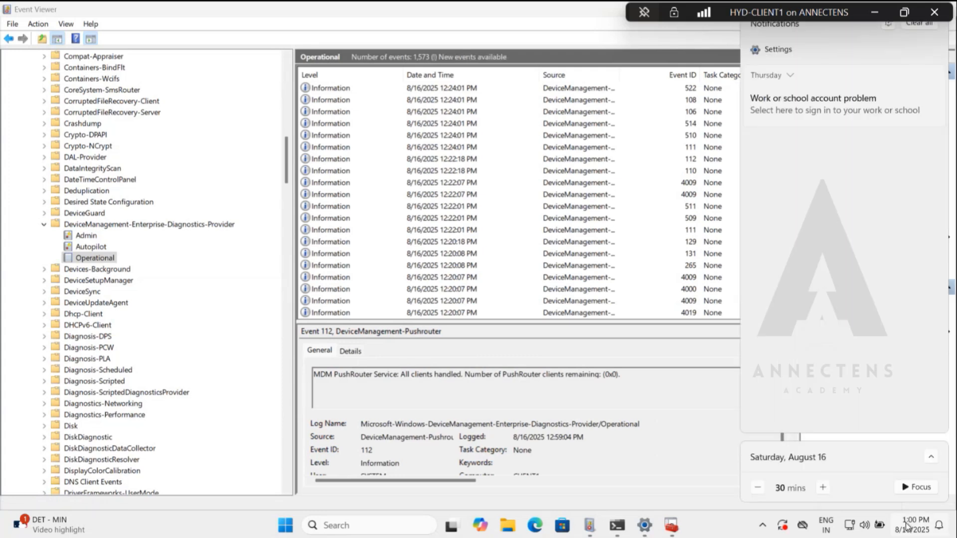
left_click(906, 527)
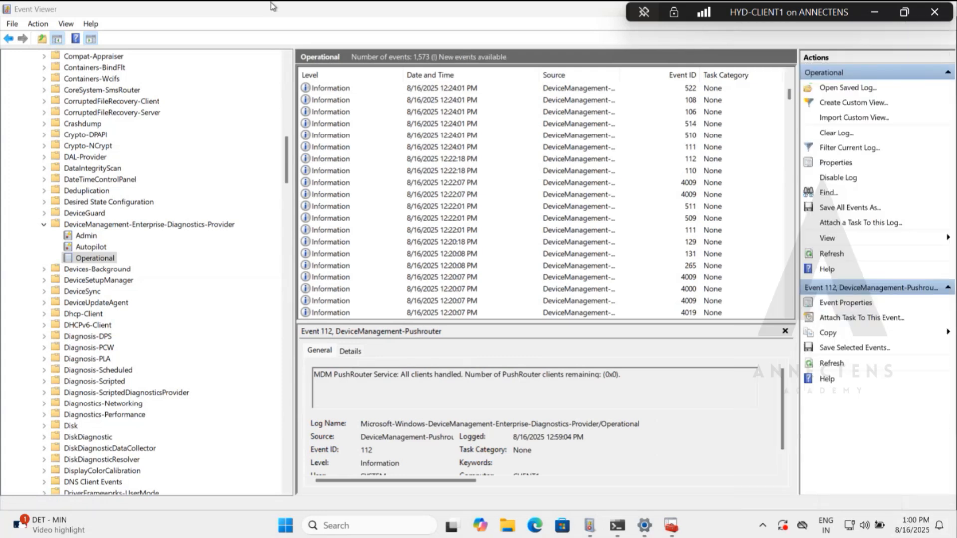
left_click(903, 13)
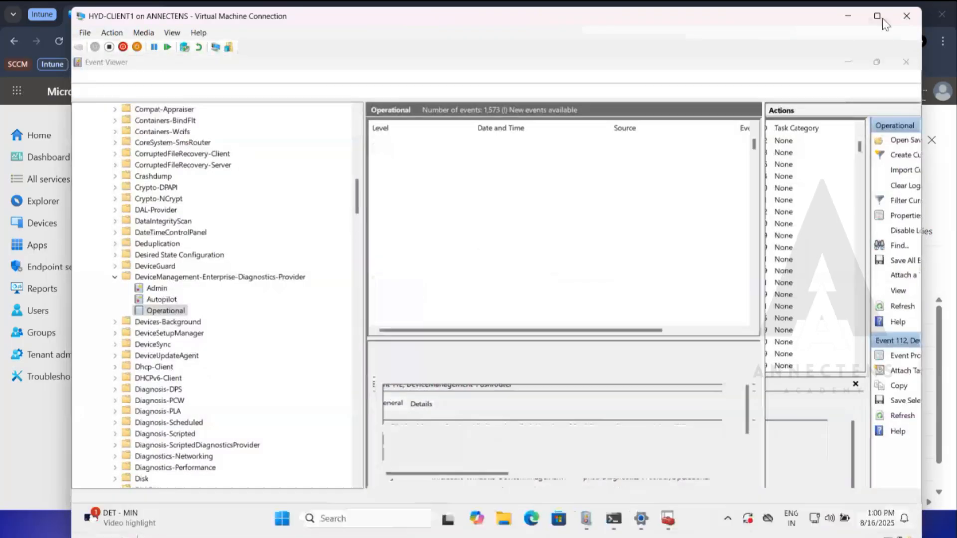
left_click(877, 16)
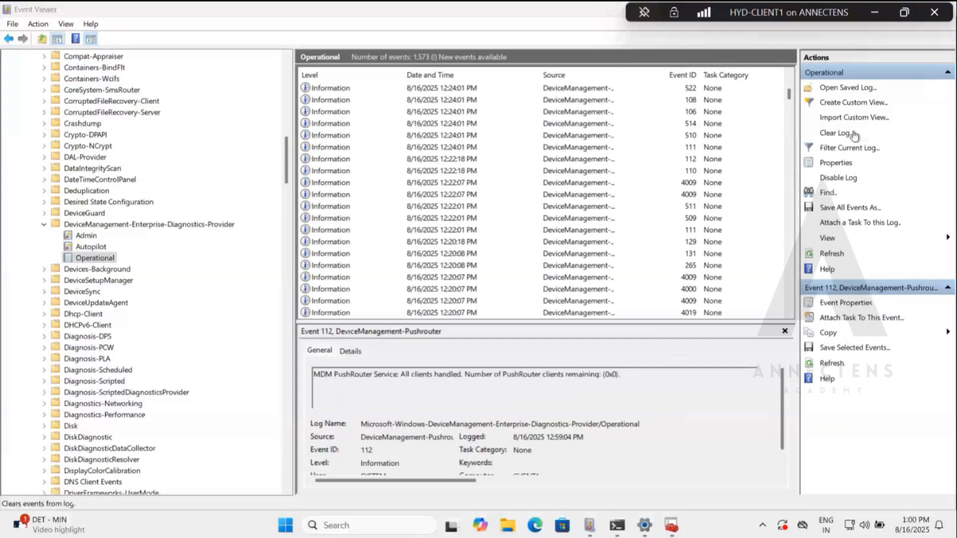
Search the DeviceManagement-Enterprise-Diagnostics-Provider Operational log for PFX.
left_click(827, 192)
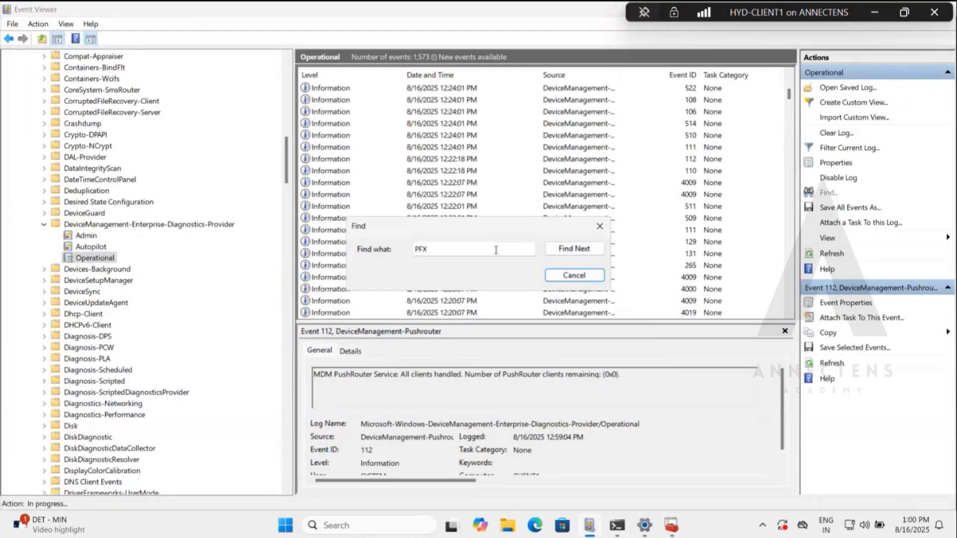
left_click(562, 253)
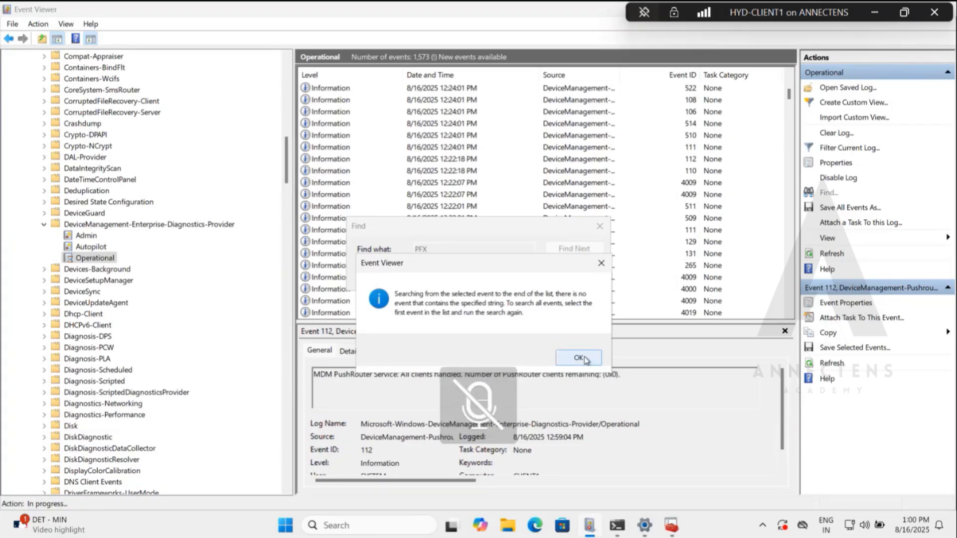
left_click(579, 358)
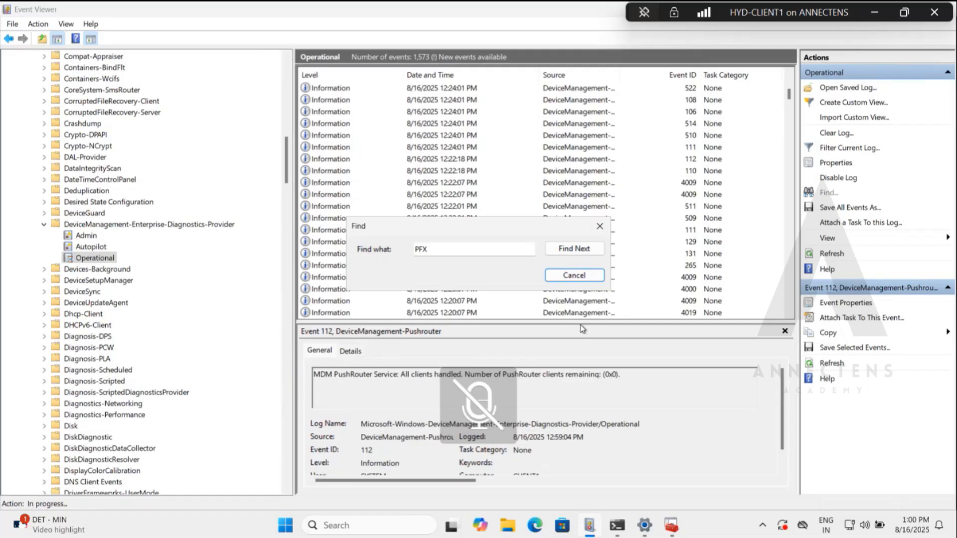
Search the DeviceManagement-Enterprise-Diagnostics-Provider Admin log for PFX and highlight the certificate install status text in the event 310 description.
left_click(584, 251)
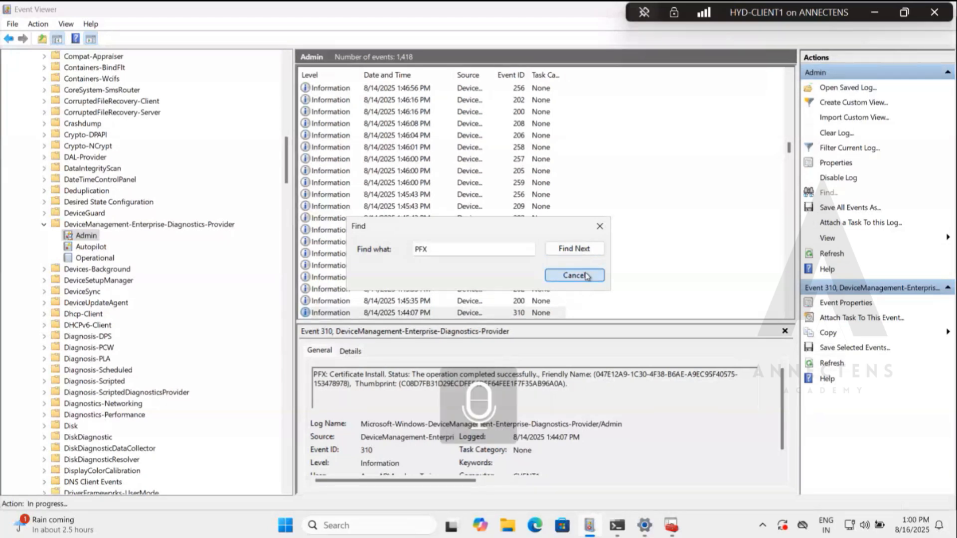
left_click(587, 276)
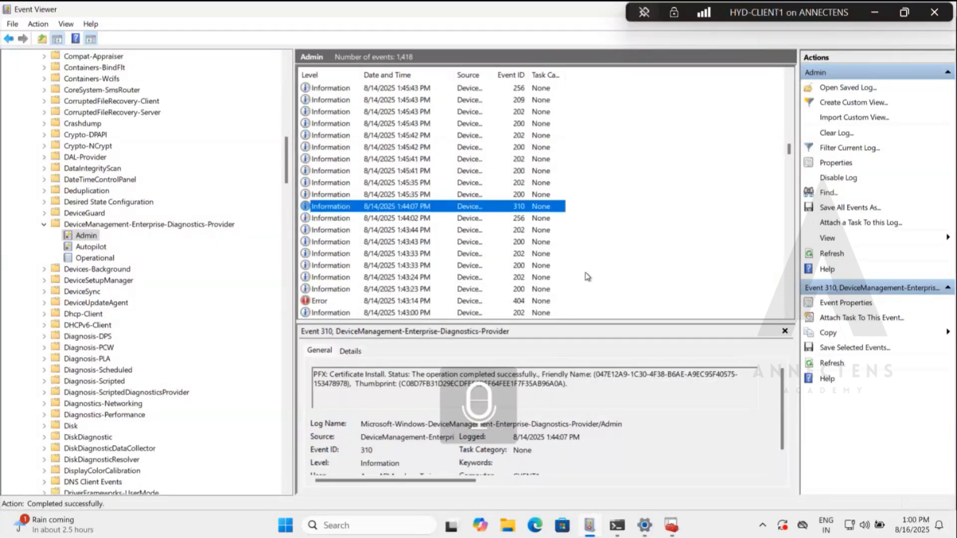
left_click(396, 384)
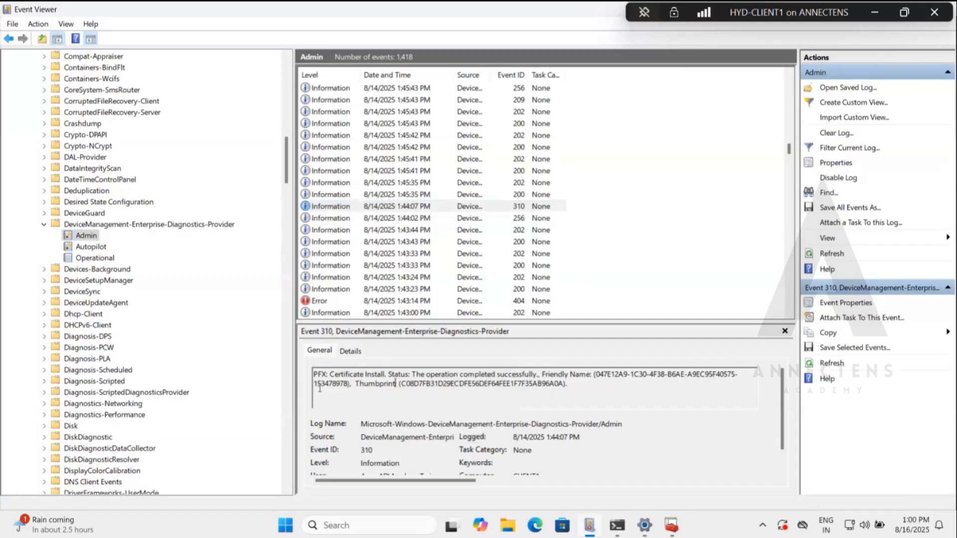
left_click_drag(327, 375, 537, 374)
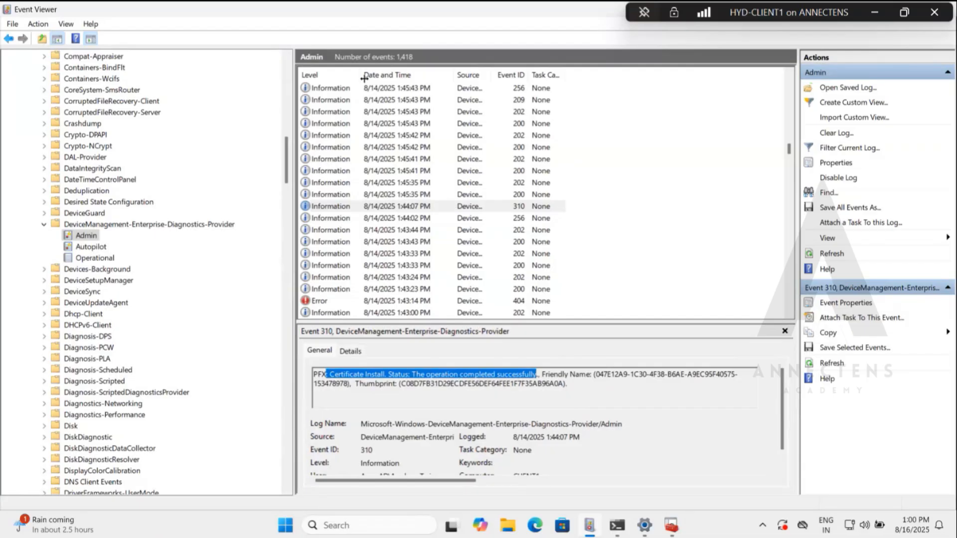
Widen the Level column in the Admin log and highlight the install status and thumbprint in the event 310 description.
left_click_drag(361, 76, 398, 76)
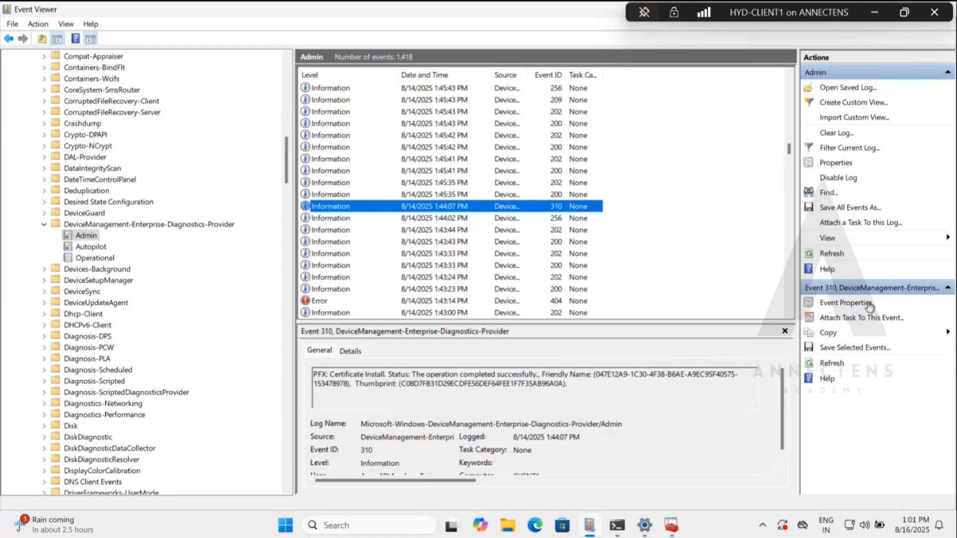
left_click_drag(326, 375, 535, 374)
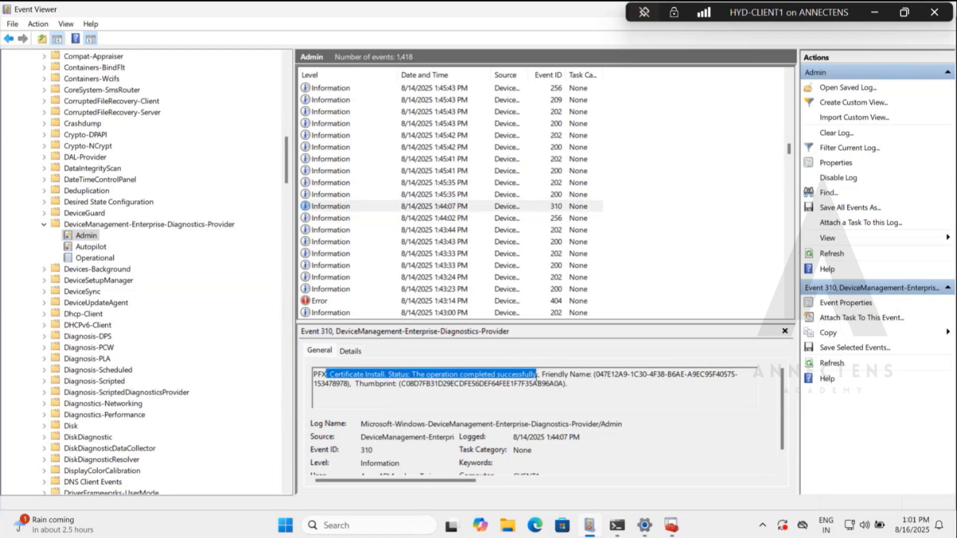
left_click_drag(621, 381, 383, 382)
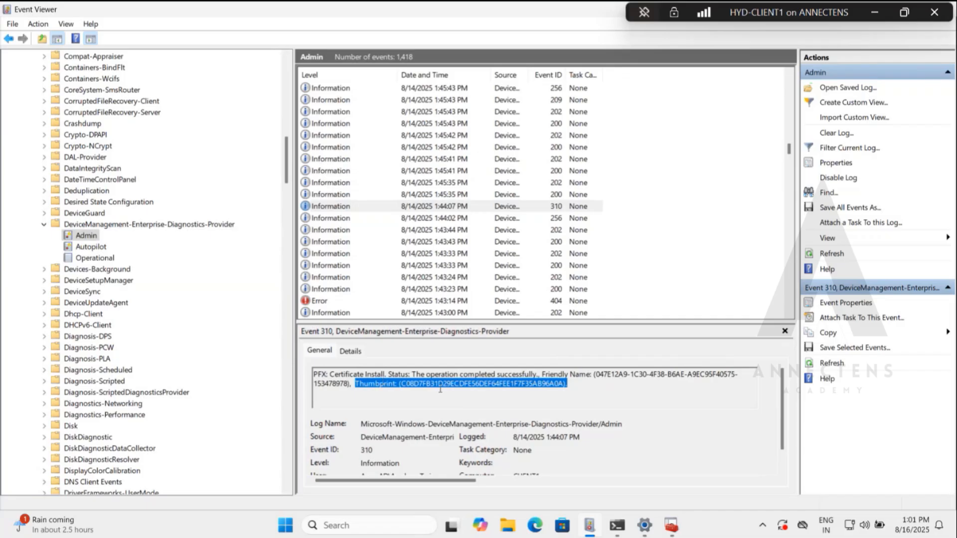
Switch to the Intune admin center and open the check-in status report of the LabDemoPKCS-Windows policy.
left_click(876, 12)
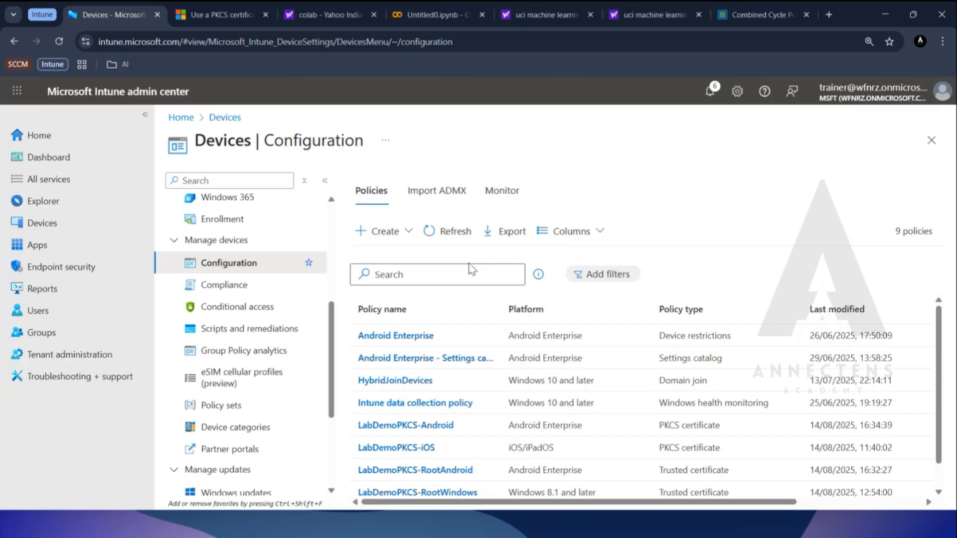
scroll(428, 406, "down", 1)
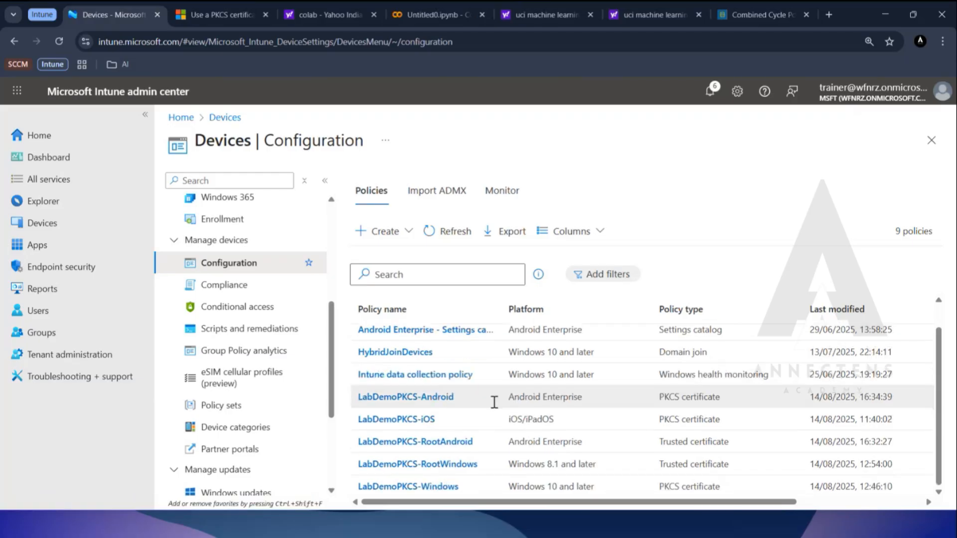
left_click(431, 487)
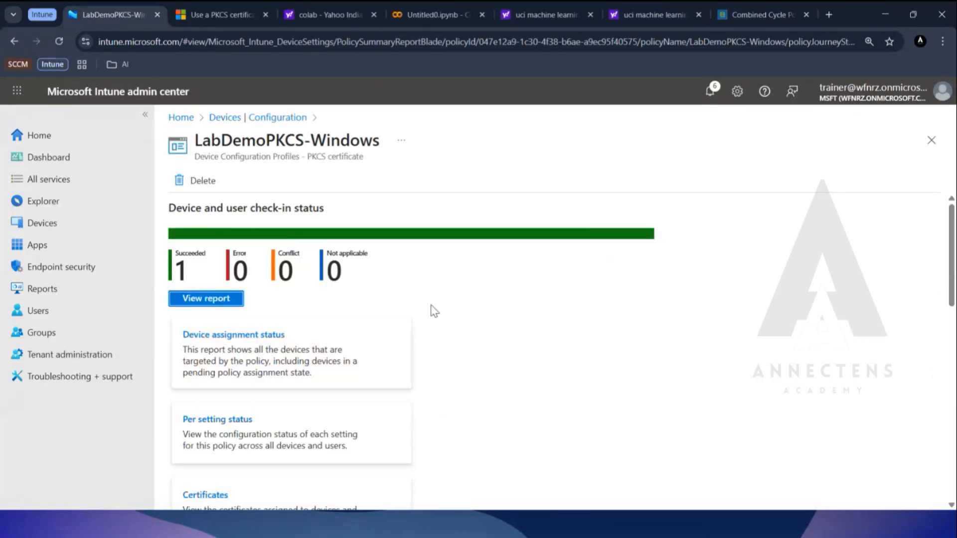
left_click(192, 300)
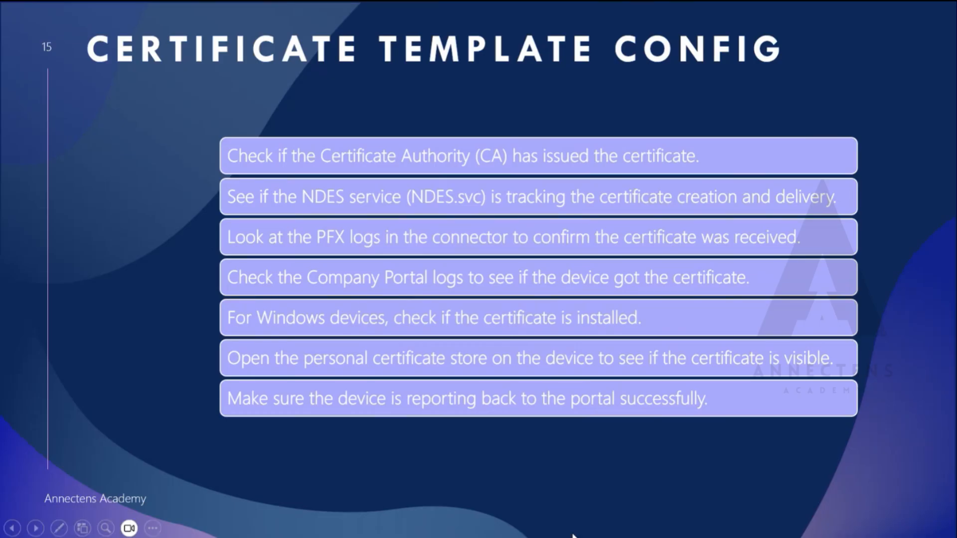
Switch to Android Studio, dismiss the emulator crash report and reposition the Running Devices window.
key("super")
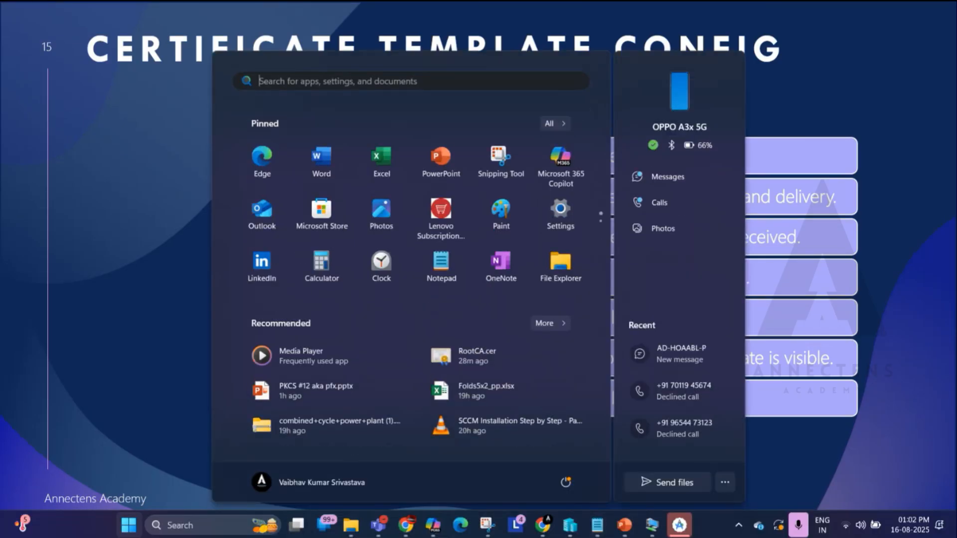
left_click(684, 533)
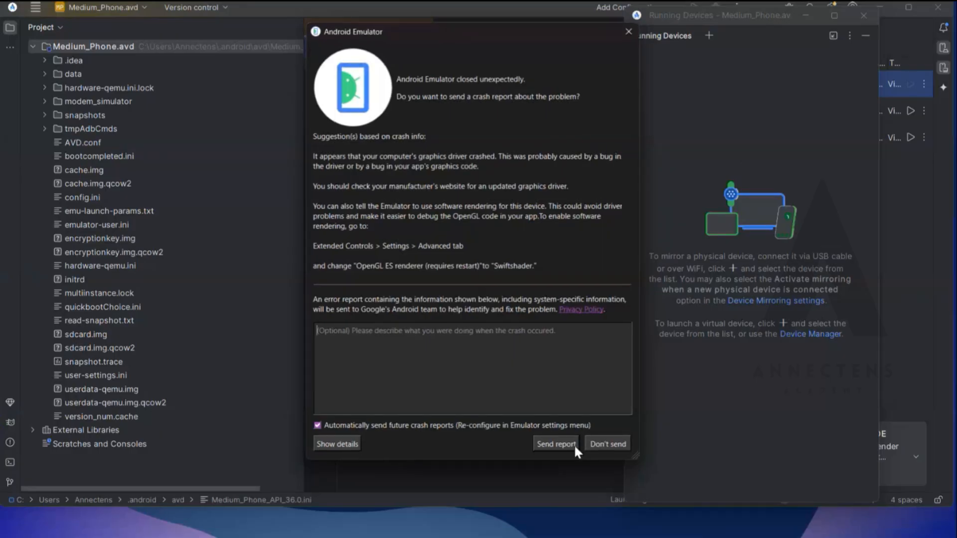
left_click(629, 32)
left_click_drag(767, 22, 683, 28)
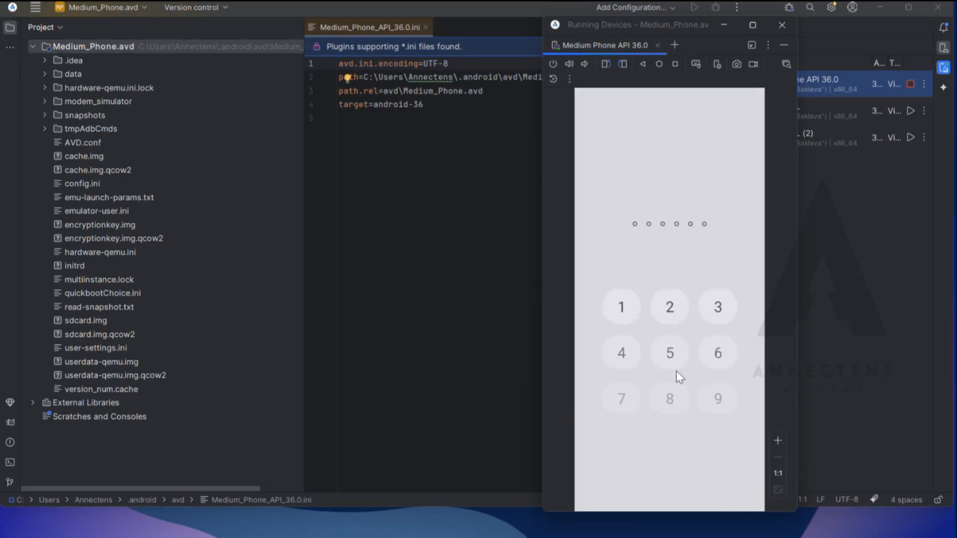
Unlock the Medium Phone emulator with its PIN and minimize the main Android Studio window, keeping the Running Devices window in view.
left_click(679, 377)
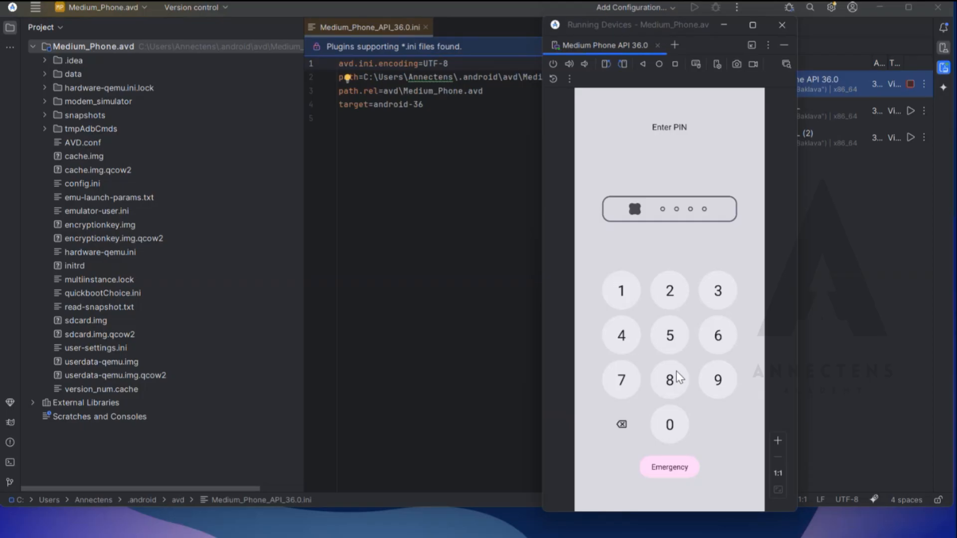
type("23456")
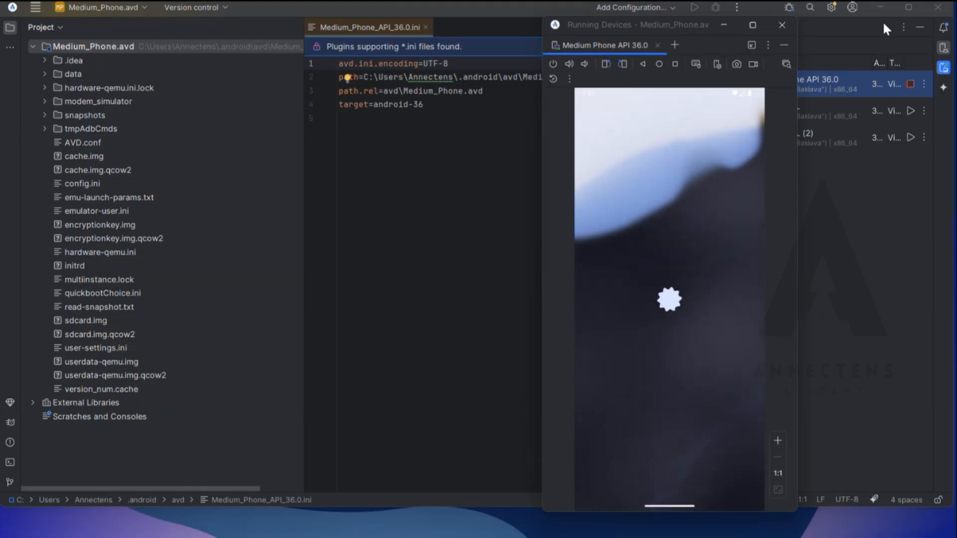
left_click(878, 7)
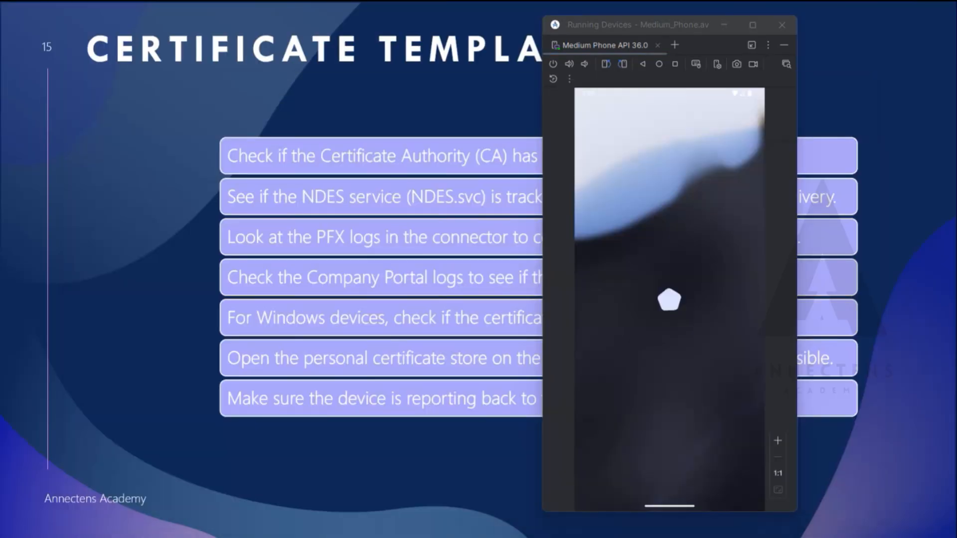
left_click_drag(657, 26, 665, 15)
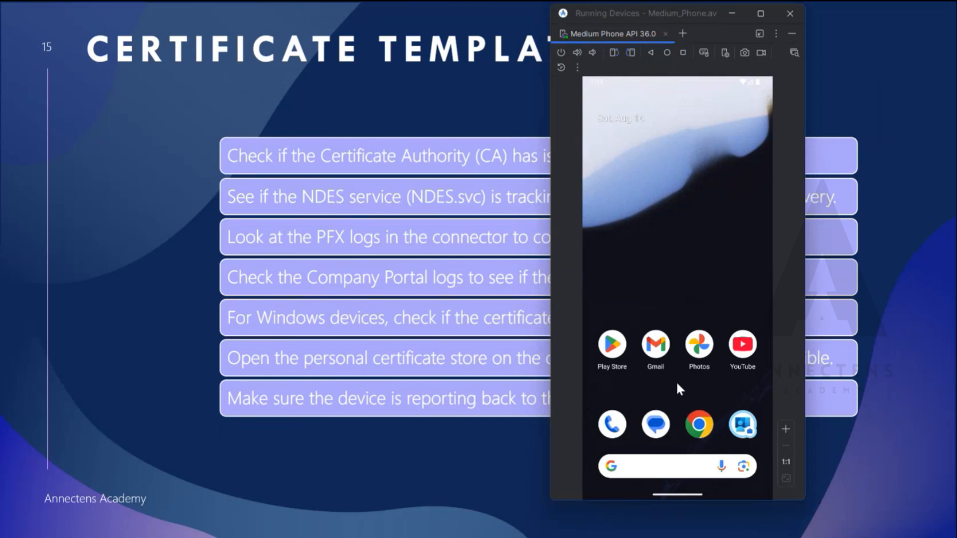
View the Work and Personal apps in the phone's app drawer and return to the home screen.
left_click_drag(676, 383, 678, 199)
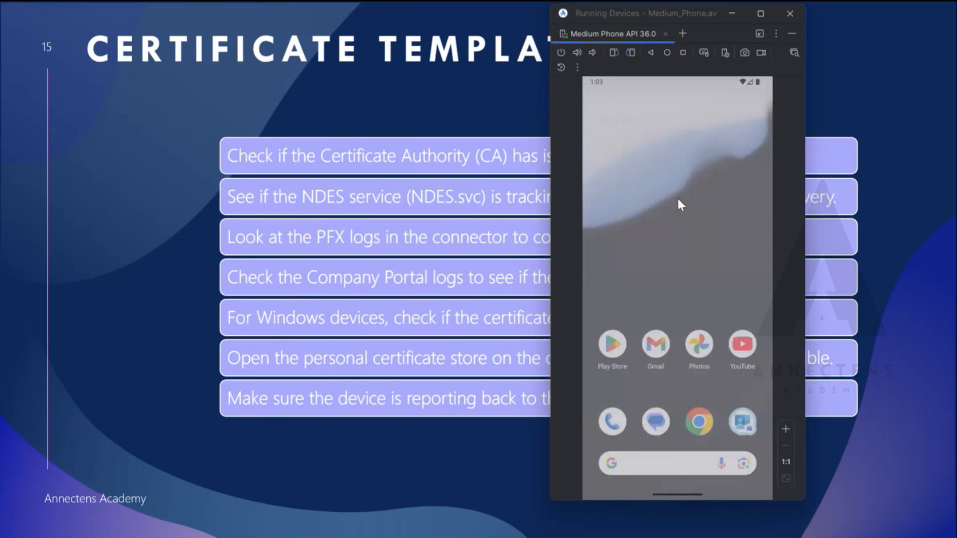
left_click_drag(684, 372, 726, 212)
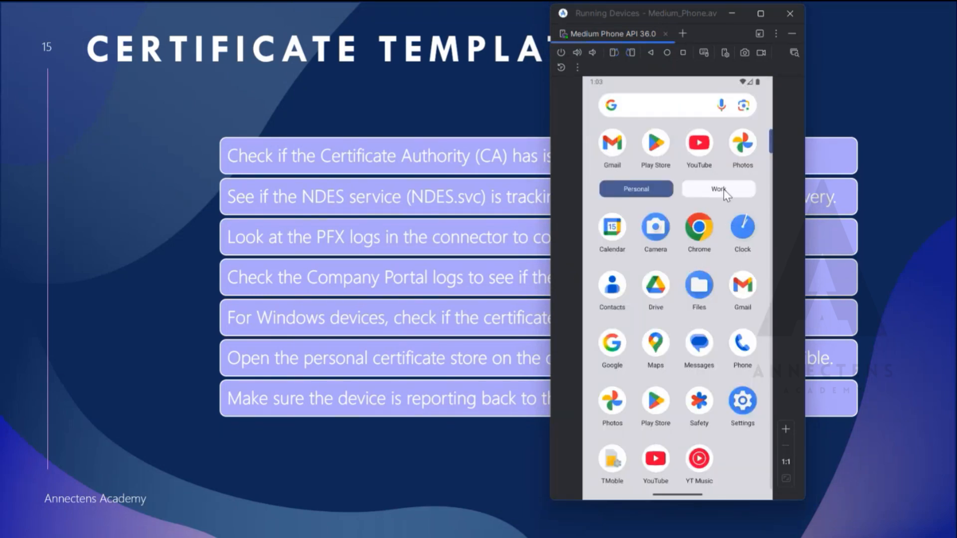
left_click(723, 190)
left_click(648, 189)
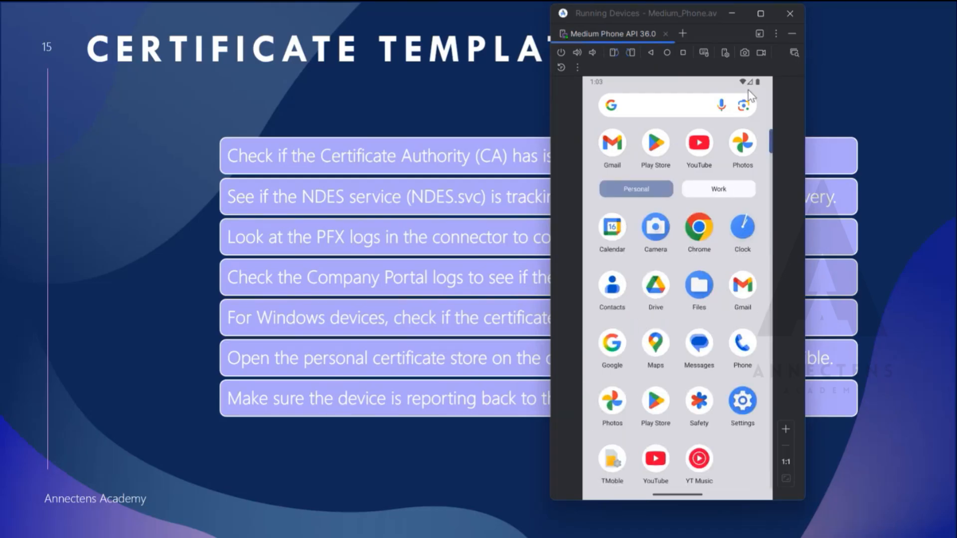
left_click_drag(663, 118, 677, 341)
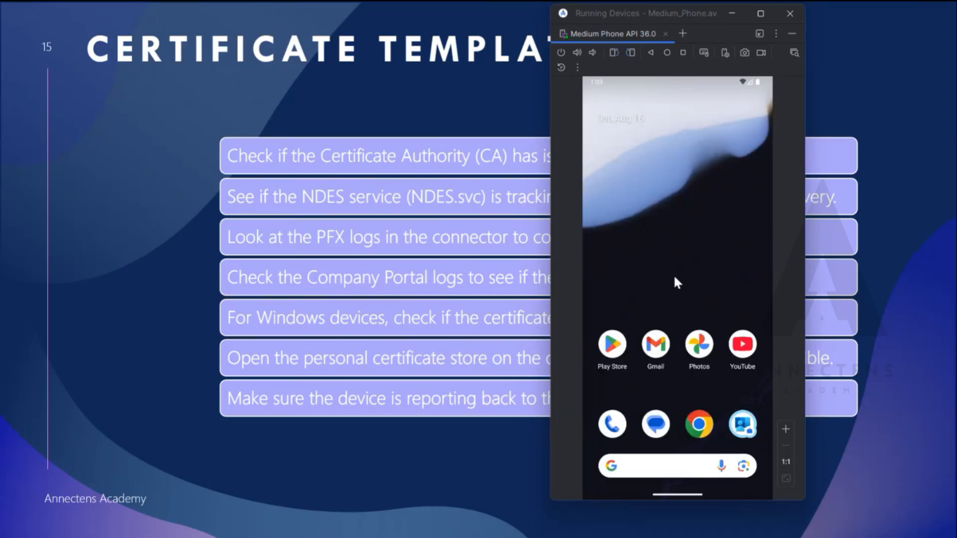
Open the phone's Settings, view the Security & privacy page and return to the settings list.
scroll(675, 278, "down", 2)
left_click(743, 405)
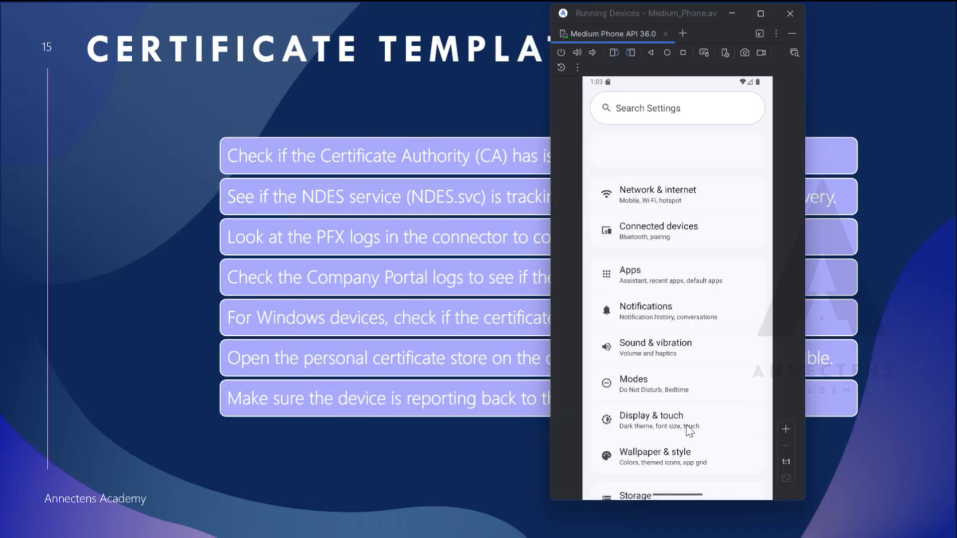
scroll(722, 408, "down", 2)
scroll(697, 394, "down", 5)
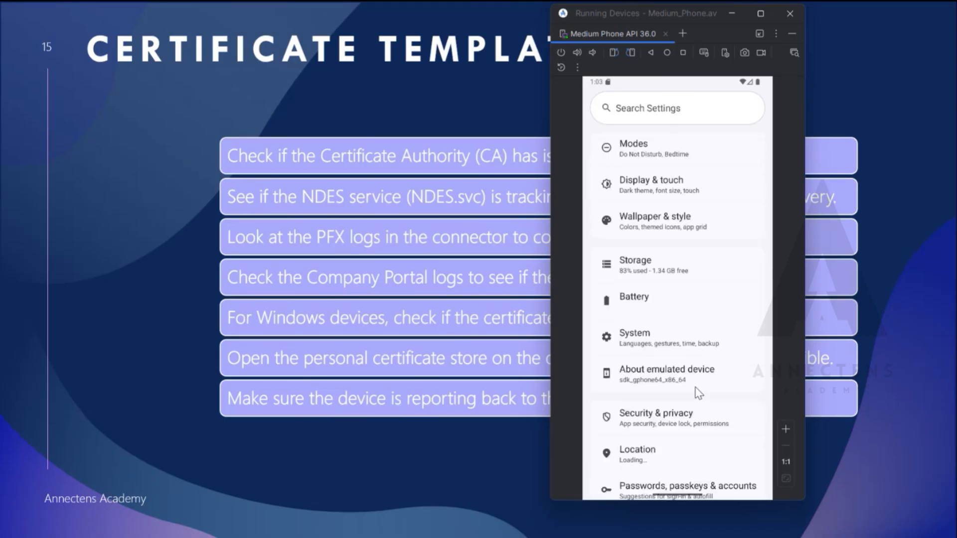
scroll(691, 310, "down", 3)
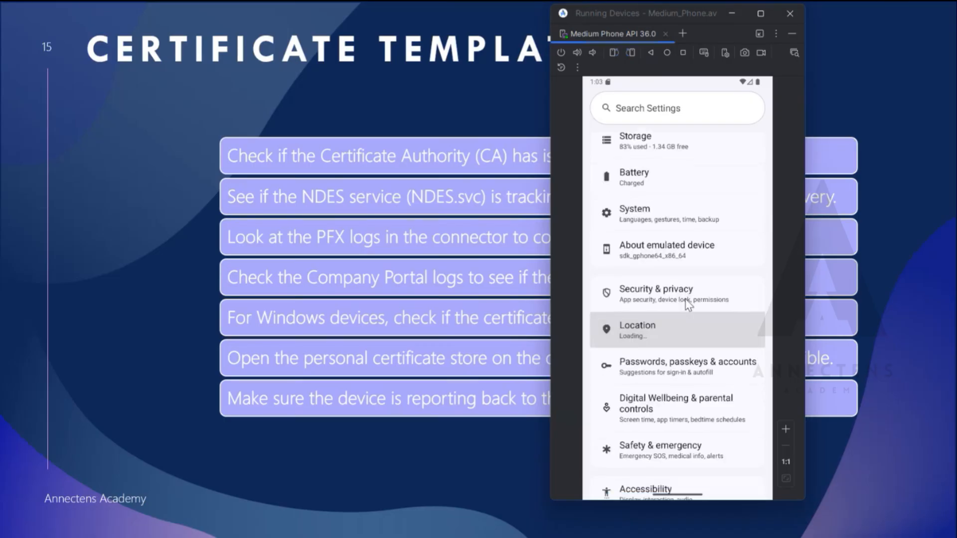
left_click(686, 295)
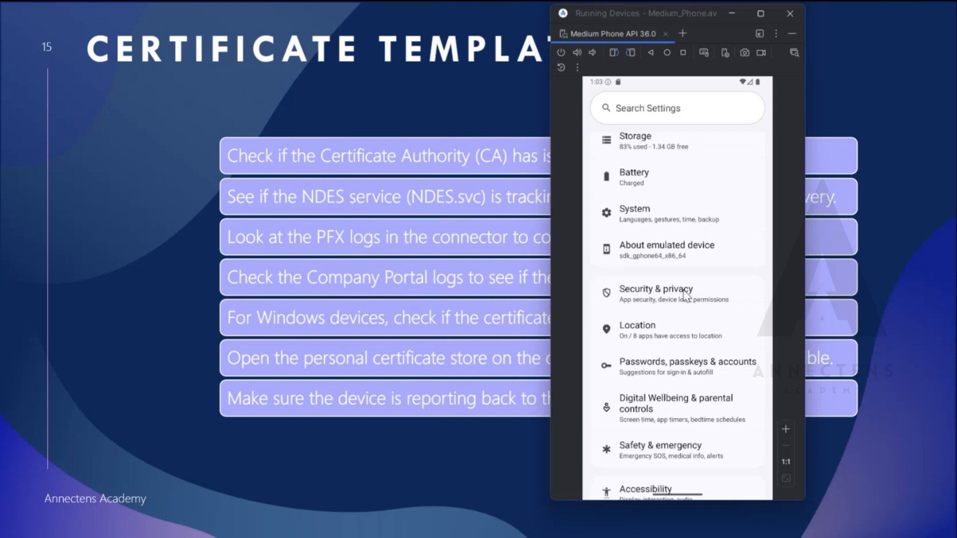
left_click(686, 295)
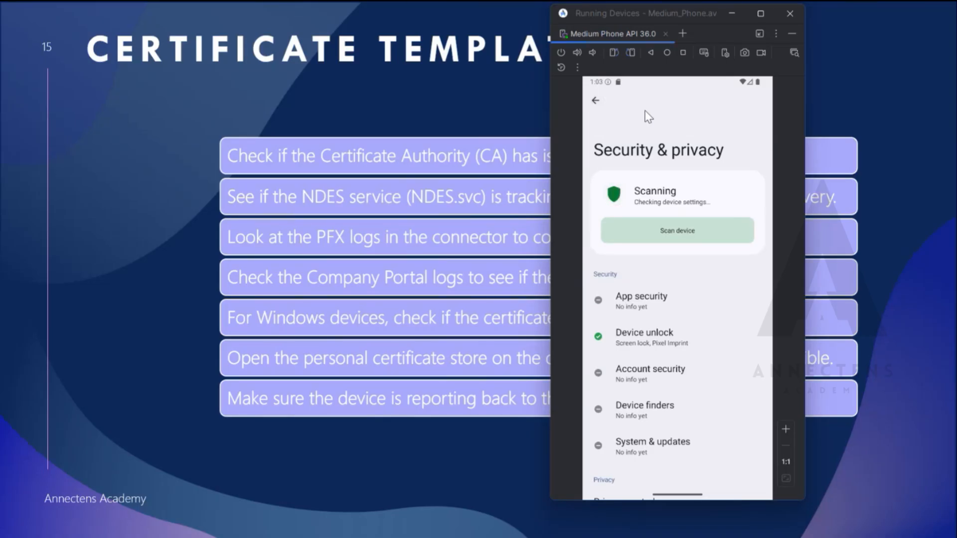
left_click(597, 106)
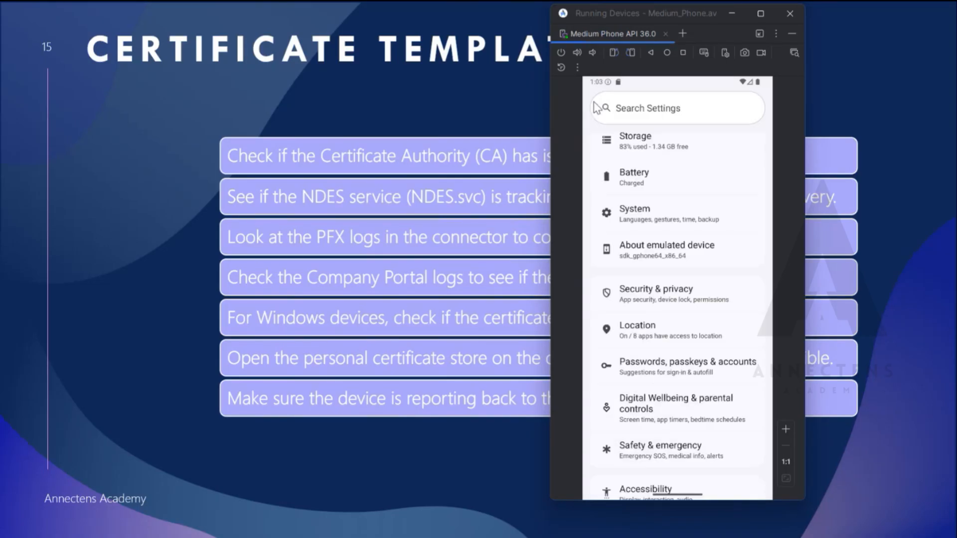
Search the phone's settings for "enc" and open the Encryption & credentials page.
left_click(668, 115)
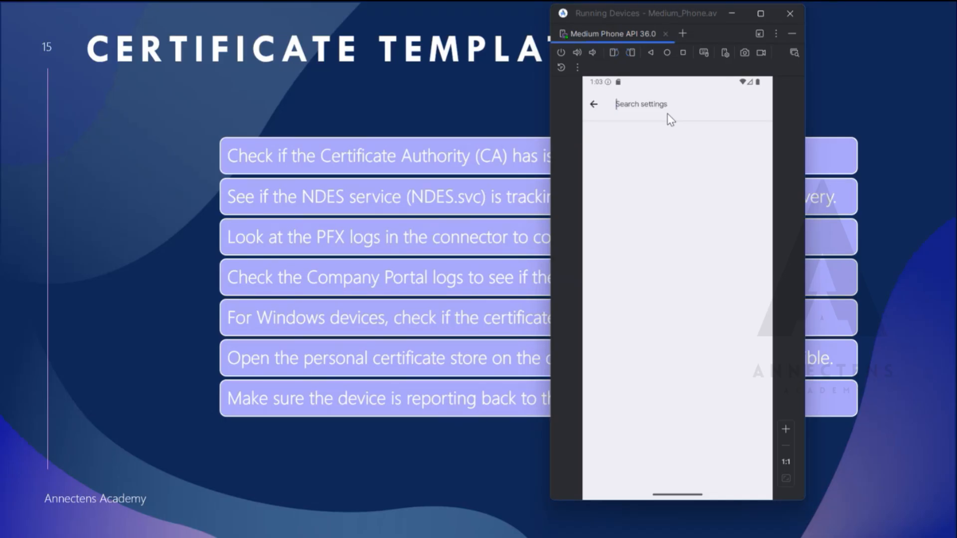
type("enc")
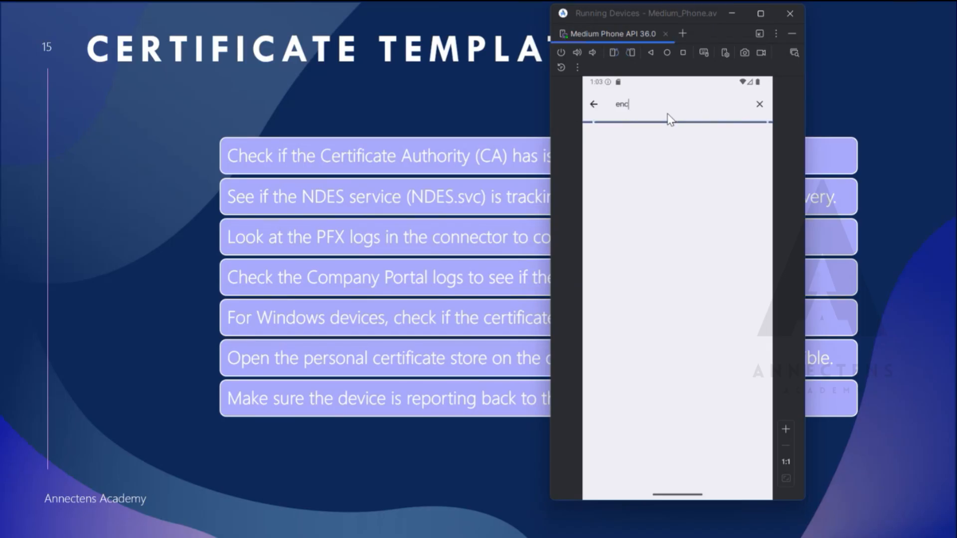
type("ryencry")
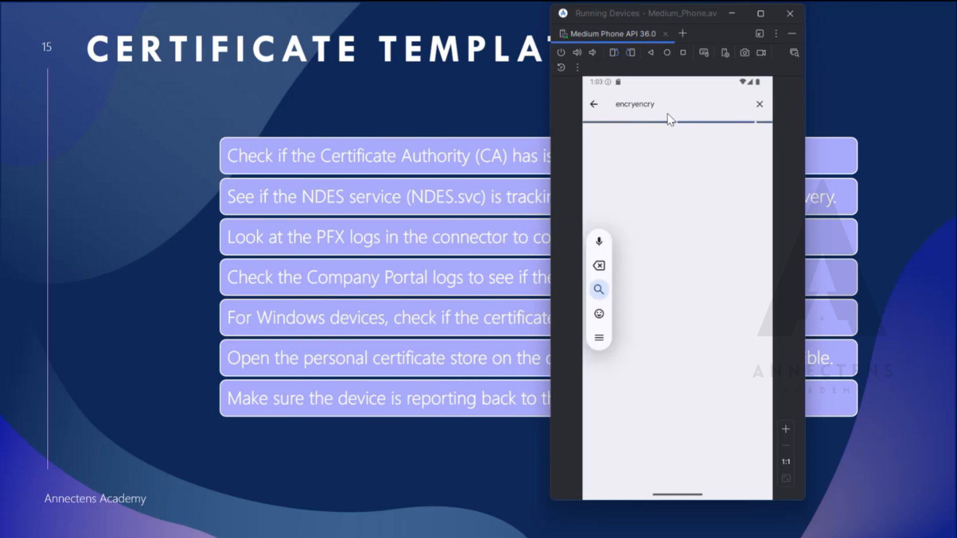
key("BackSpace")
key("BackSpace")
key("BackSpace")
key("BackSpace")
key("BackSpace")
key("BackSpace")
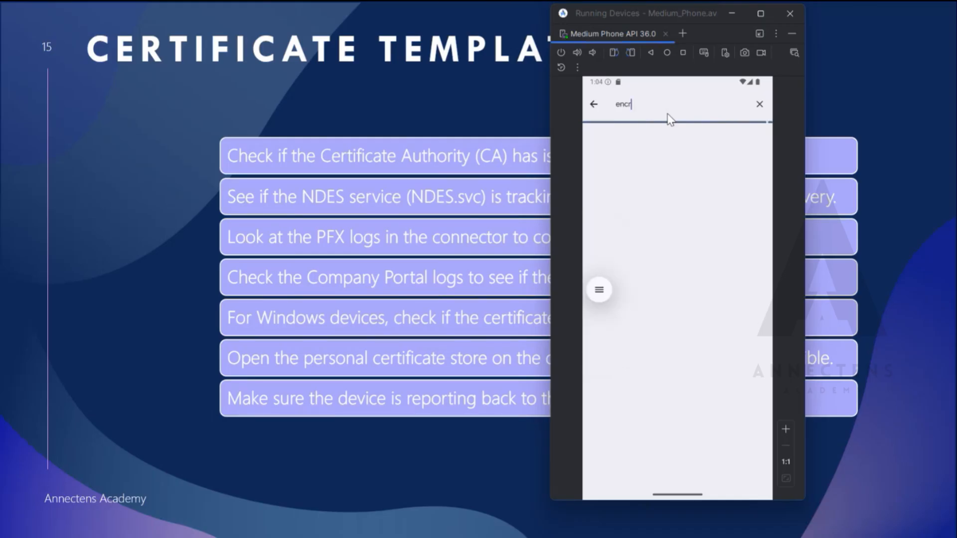
type("p")
key("BackSpace")
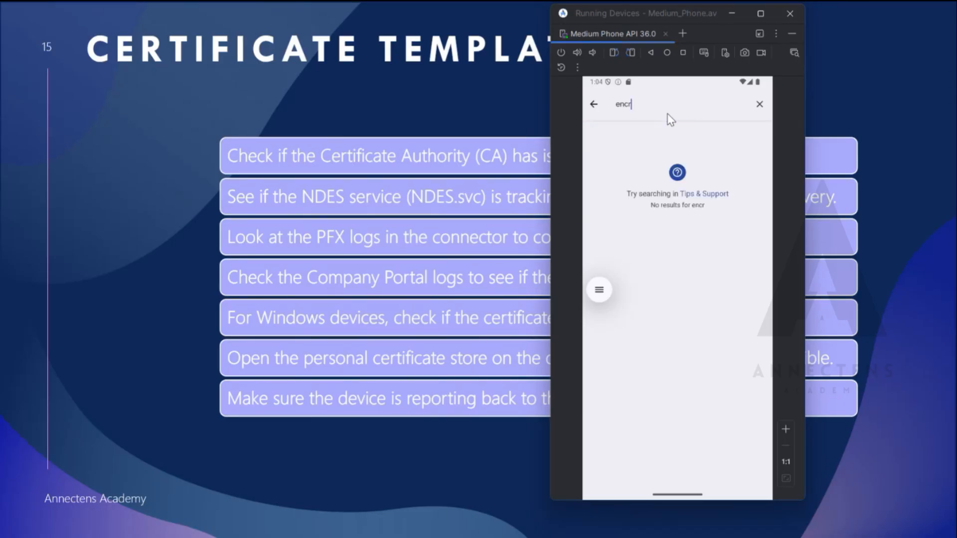
key("BackSpace")
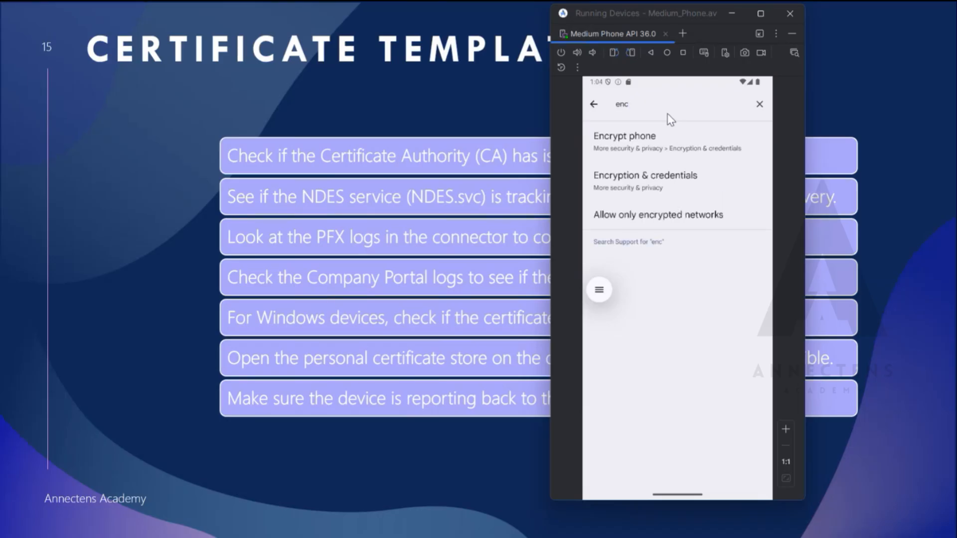
left_click(674, 182)
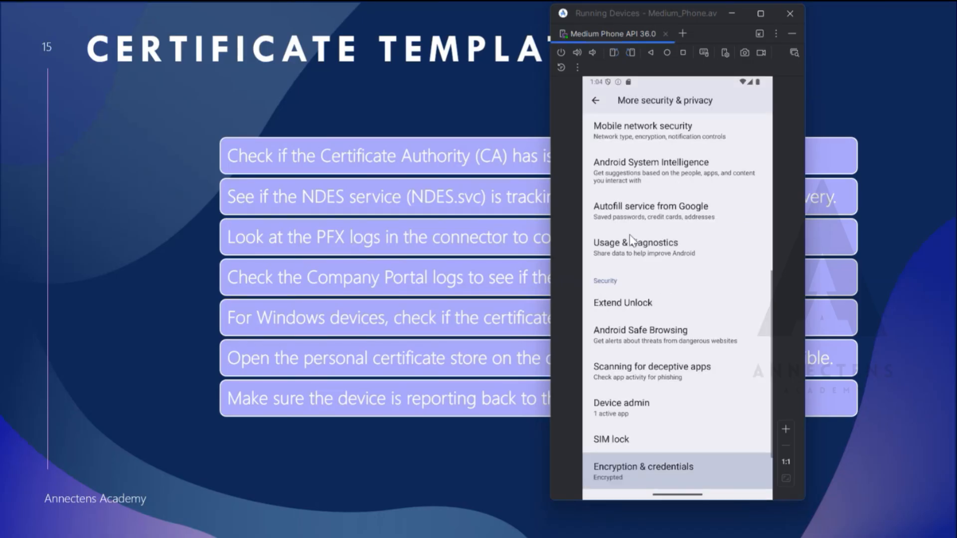
left_click(652, 471)
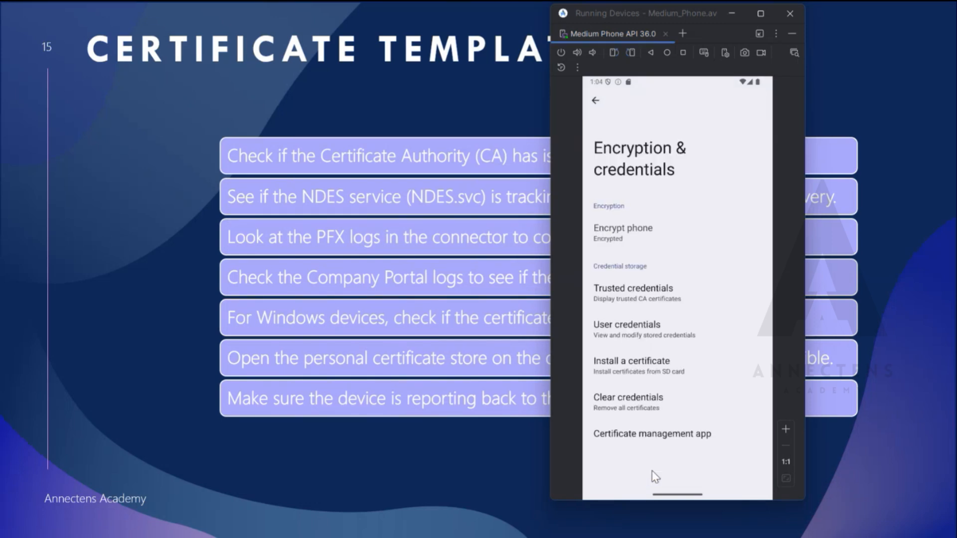
Check the User credentials list on the phone and open Trusted credentials.
left_click(644, 331)
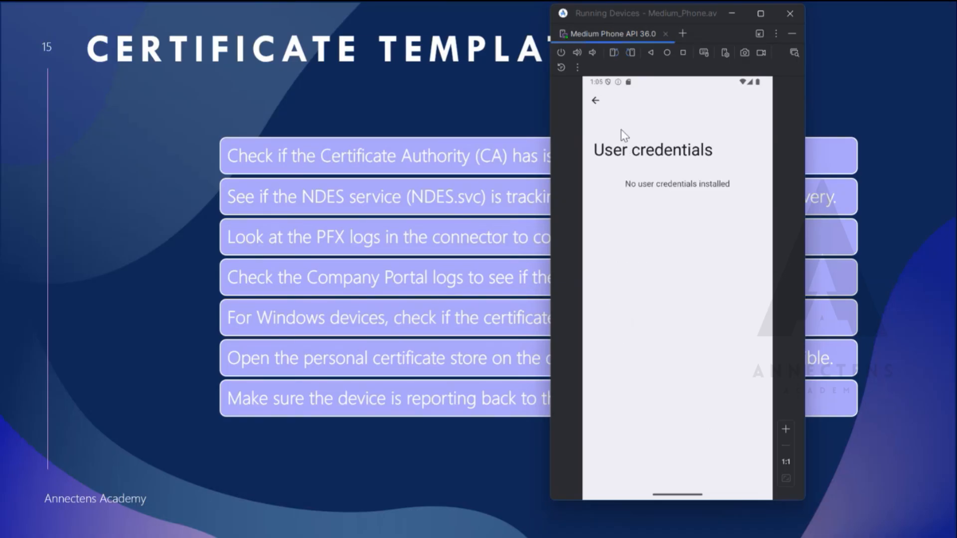
left_click(595, 102)
left_click(664, 288)
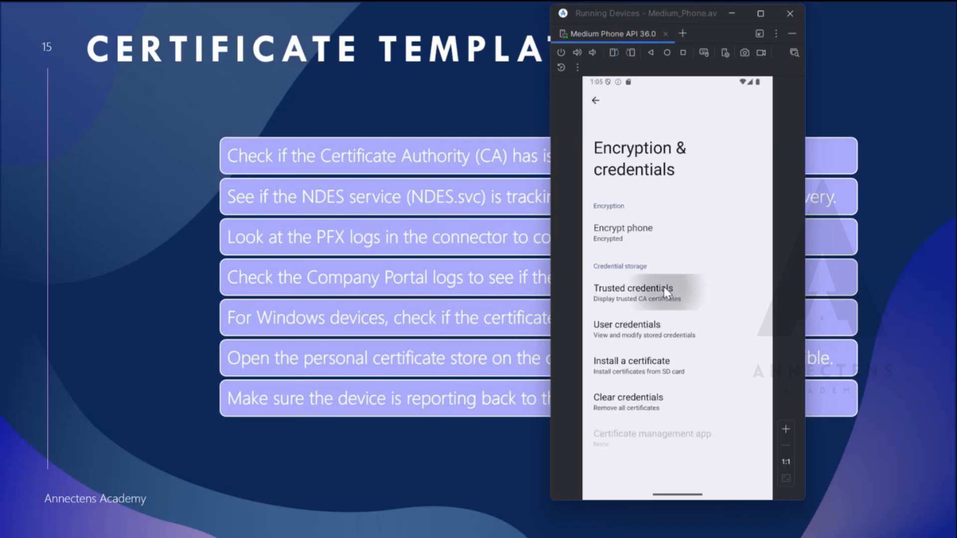